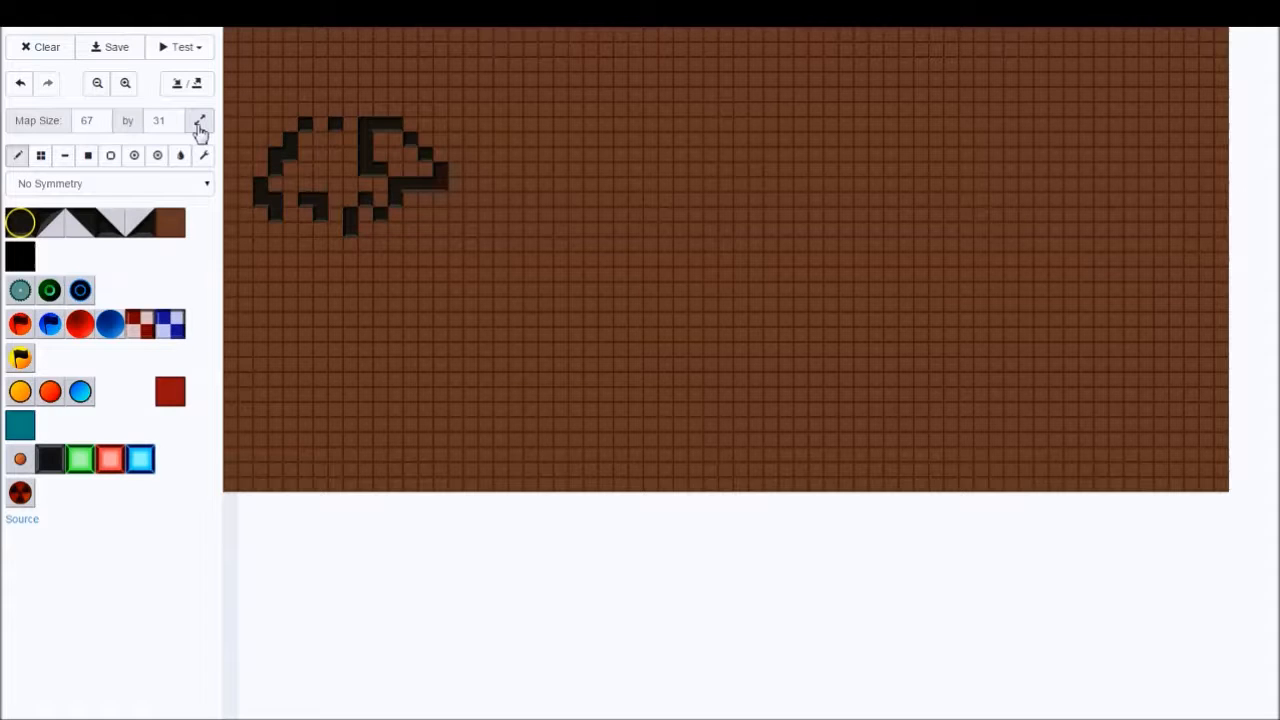
Resize the map to a width of 50 and a height of 25
click(199, 127)
drag(688, 416, 590, 421)
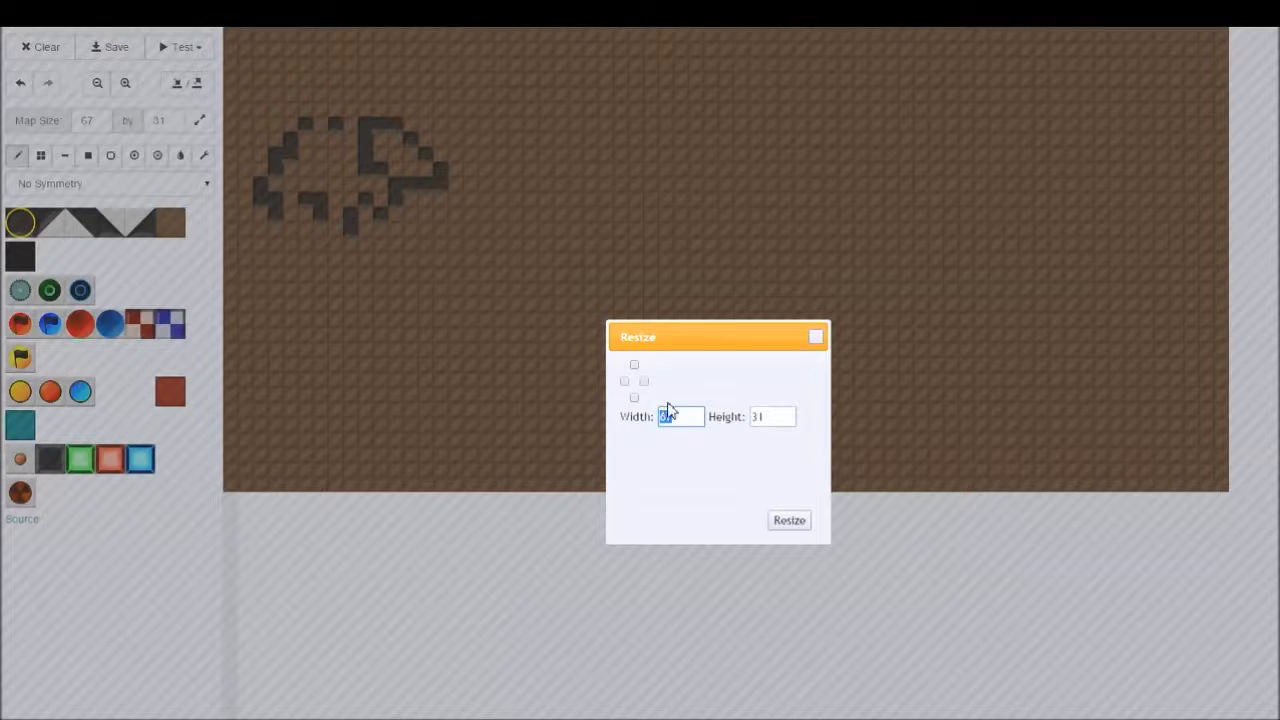
text(50)
key(Tab)
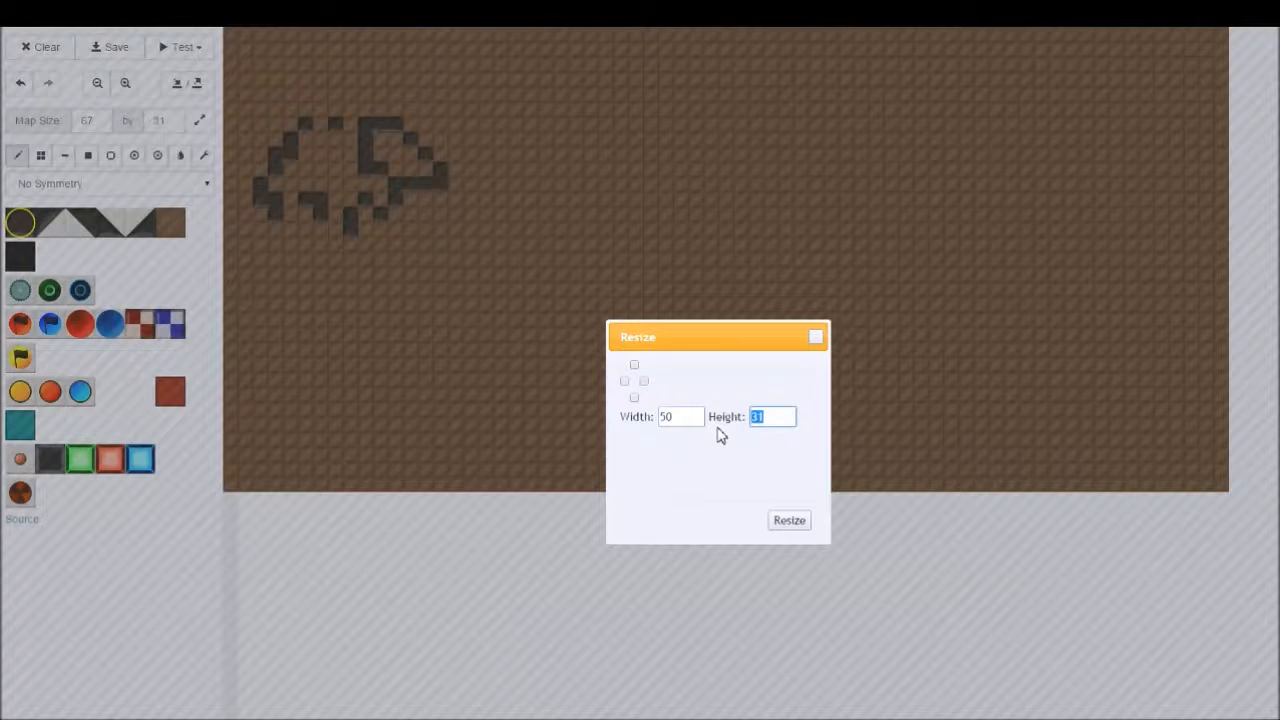
text(25)
click(795, 525)
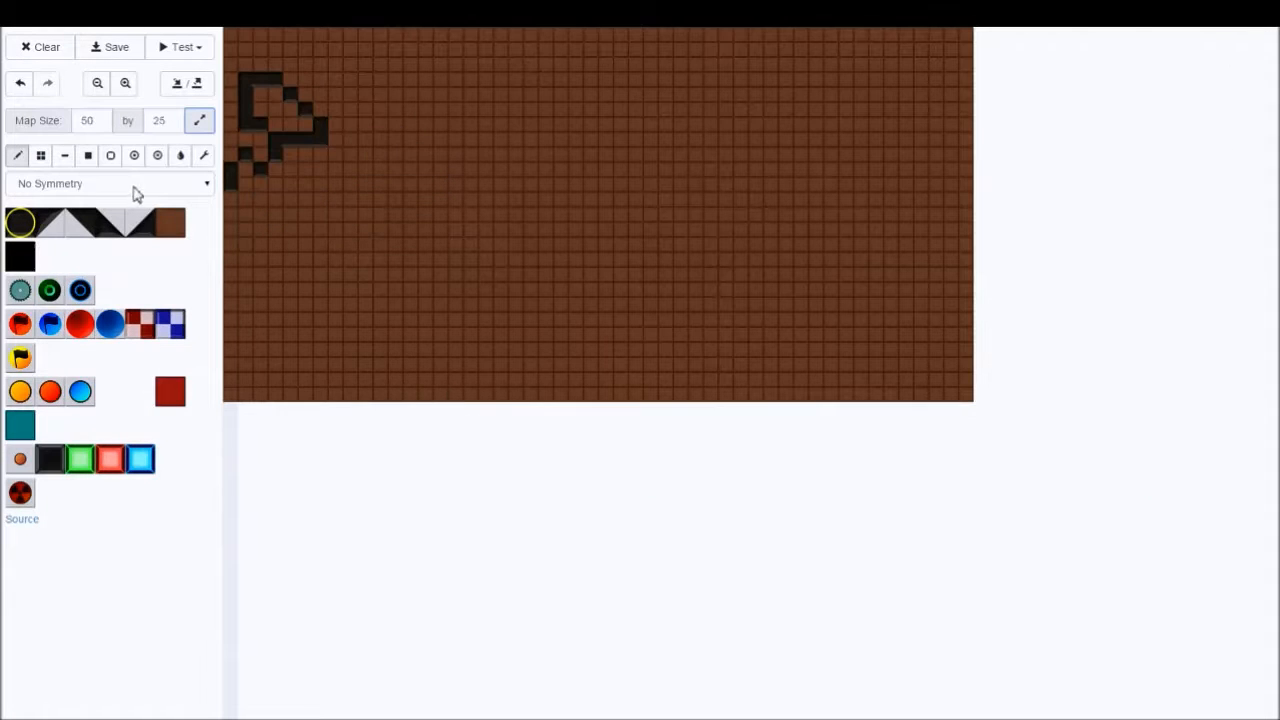
Cover the leftover wall fragments at the map's left side with a filled rectangle of floor tiles
click(125, 86)
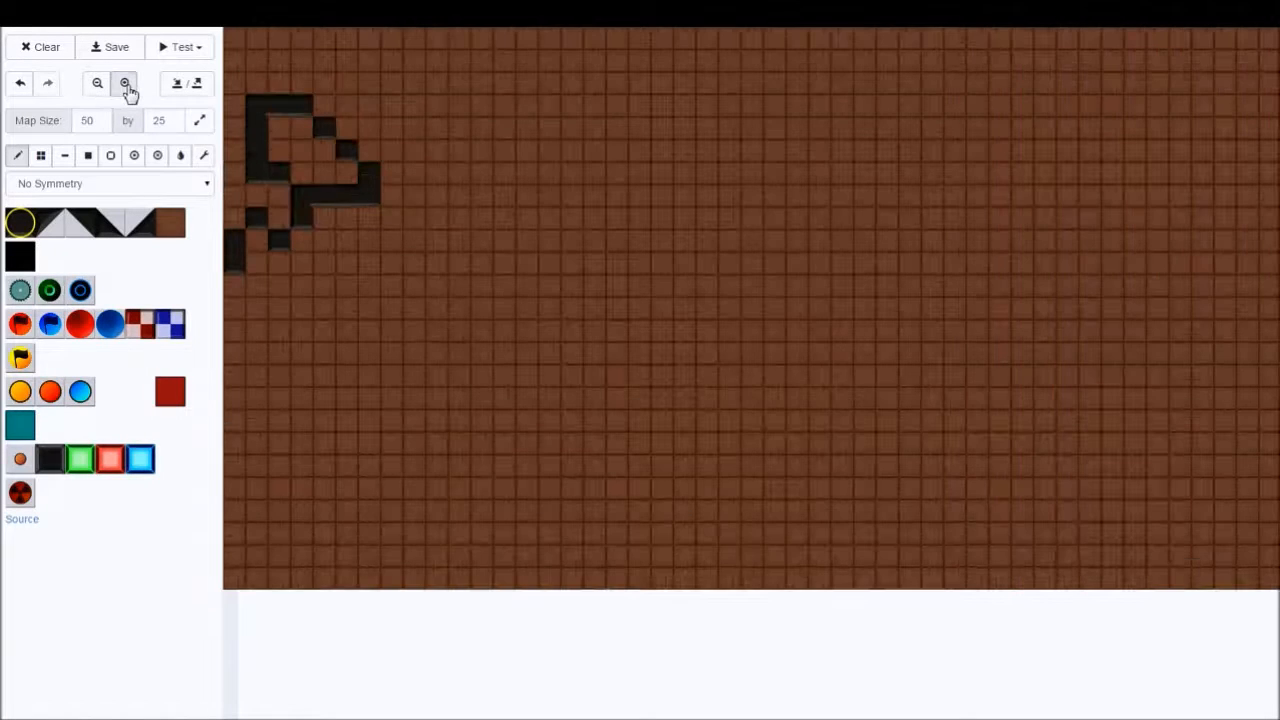
click(168, 222)
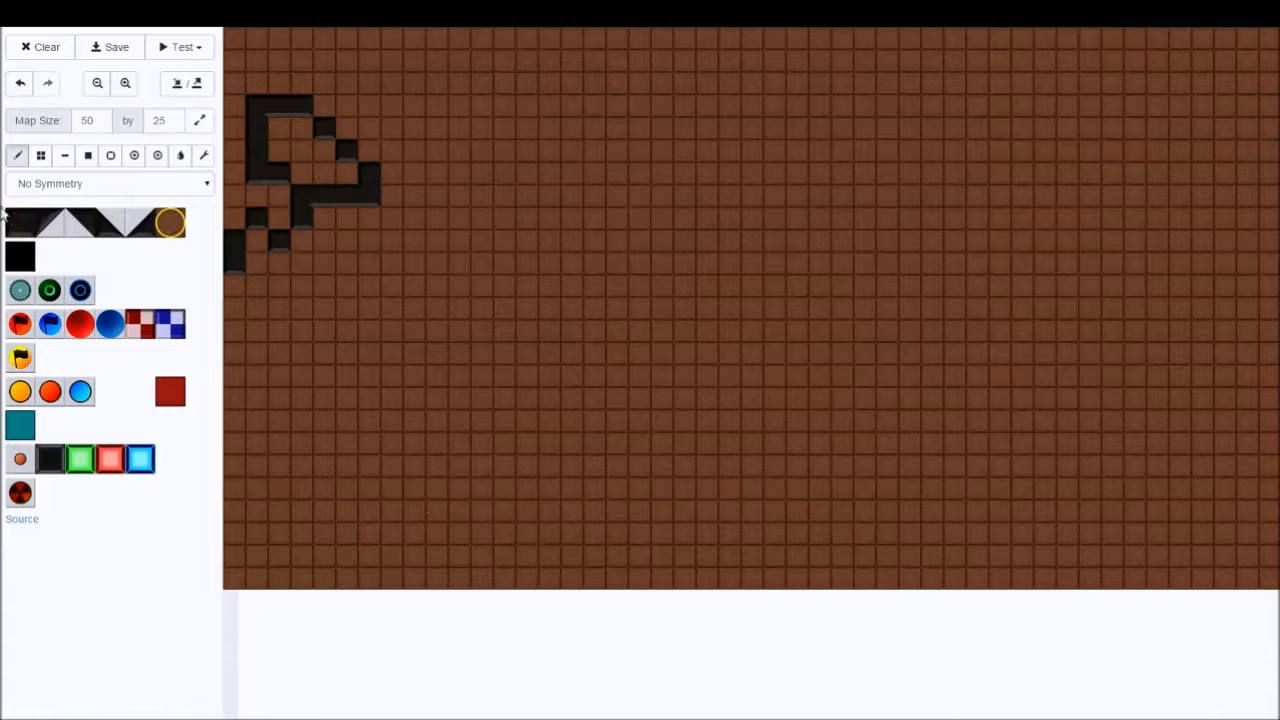
click(88, 157)
drag(252, 120, 376, 321)
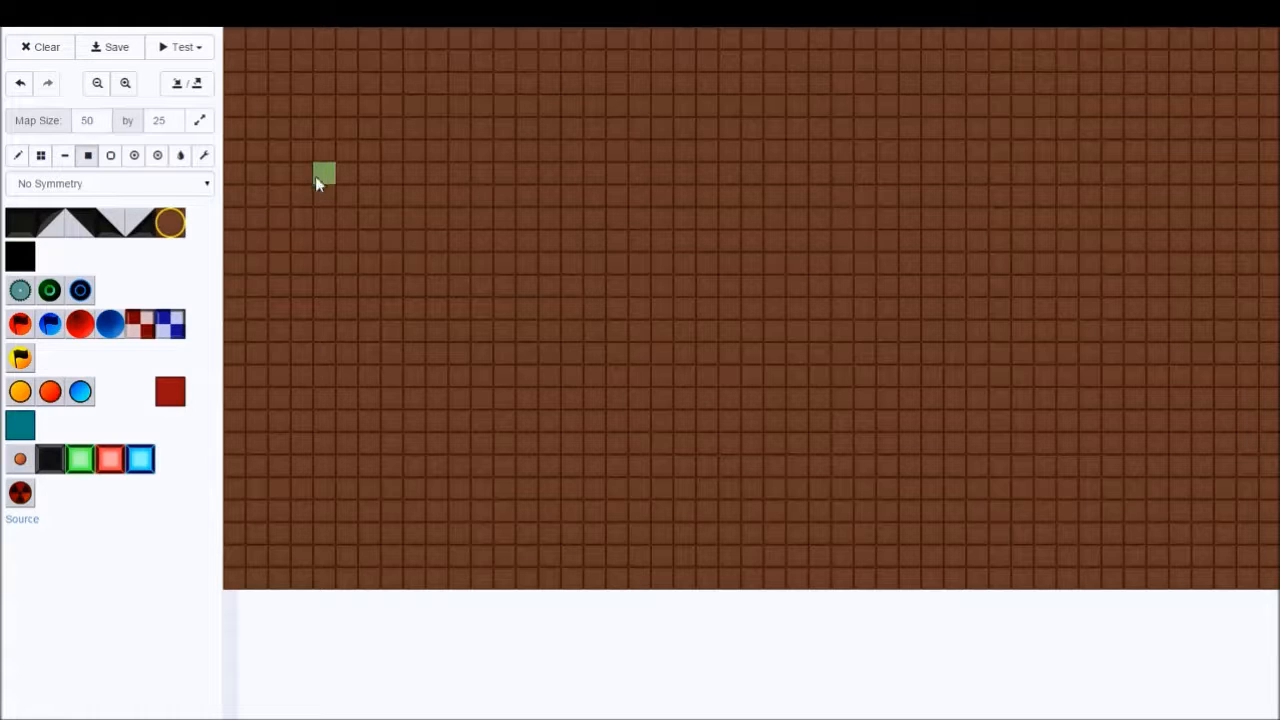
Draw a one-tile-thick rectangular wall outline around the whole edge of the map
click(18, 228)
click(110, 157)
drag(234, 37, 1270, 578)
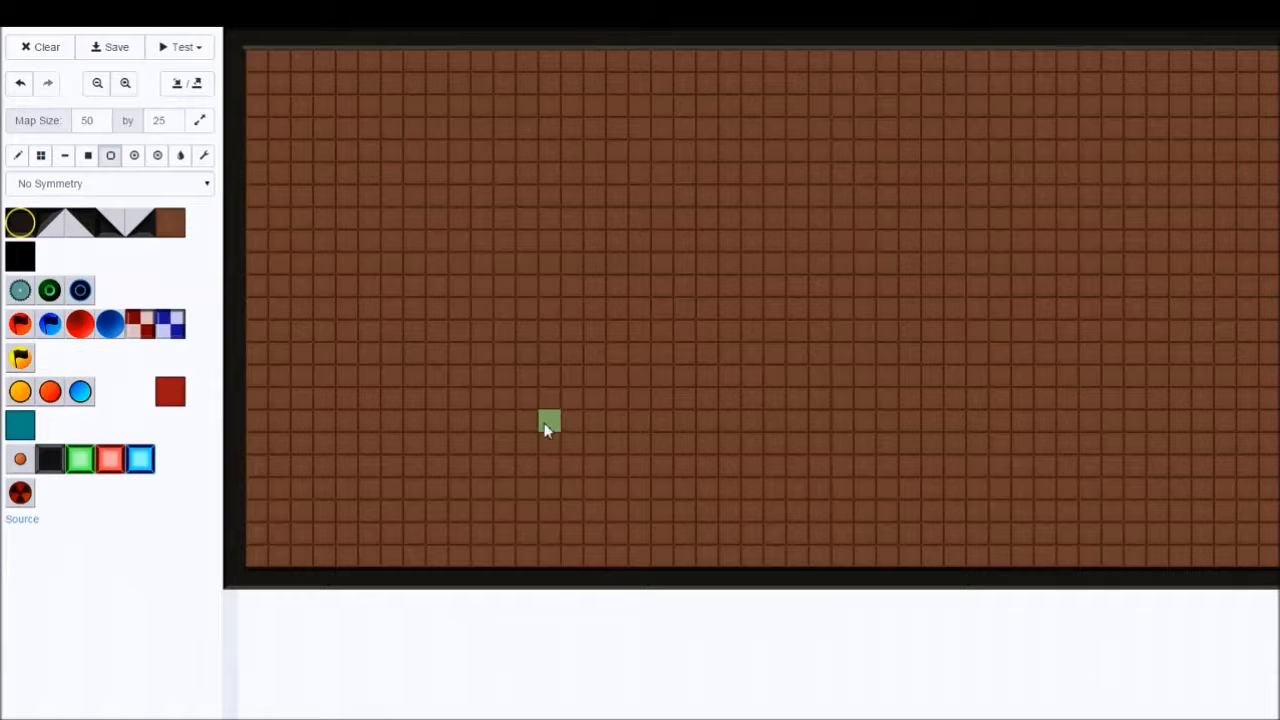
Place a red flag in the upper-left area of the map with No Symmetry active
click(26, 326)
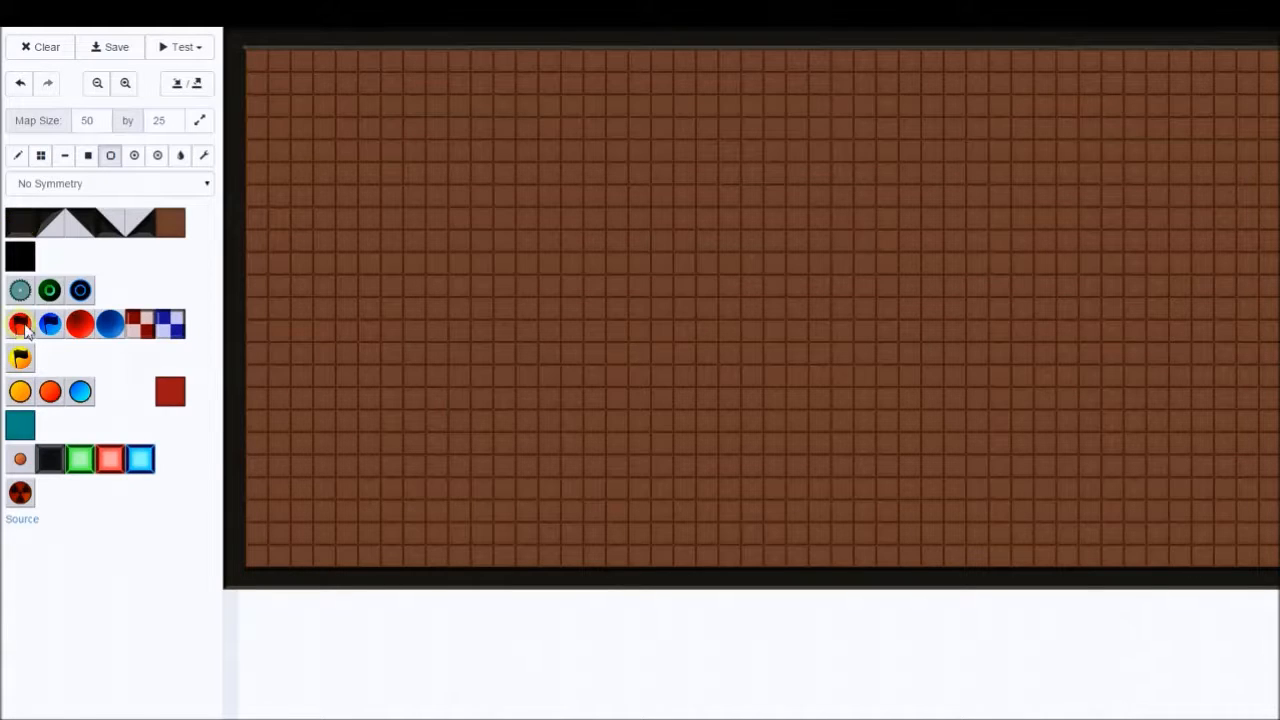
click(201, 188)
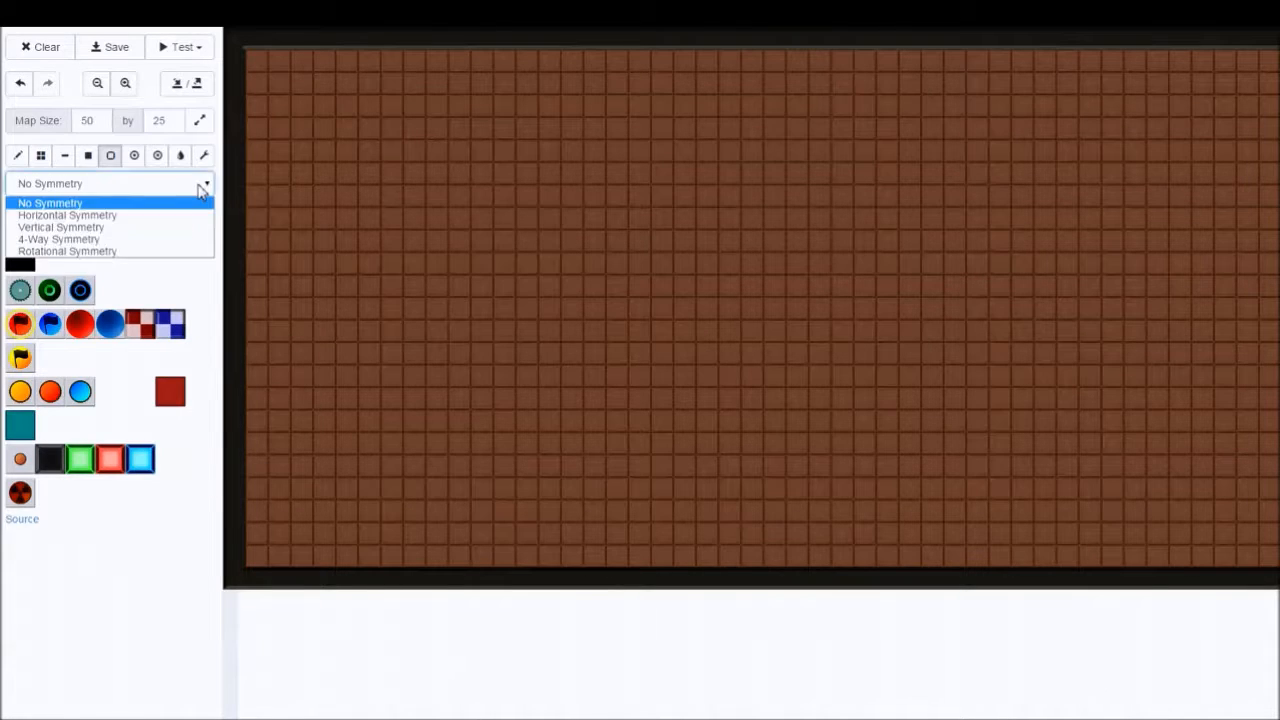
click(201, 188)
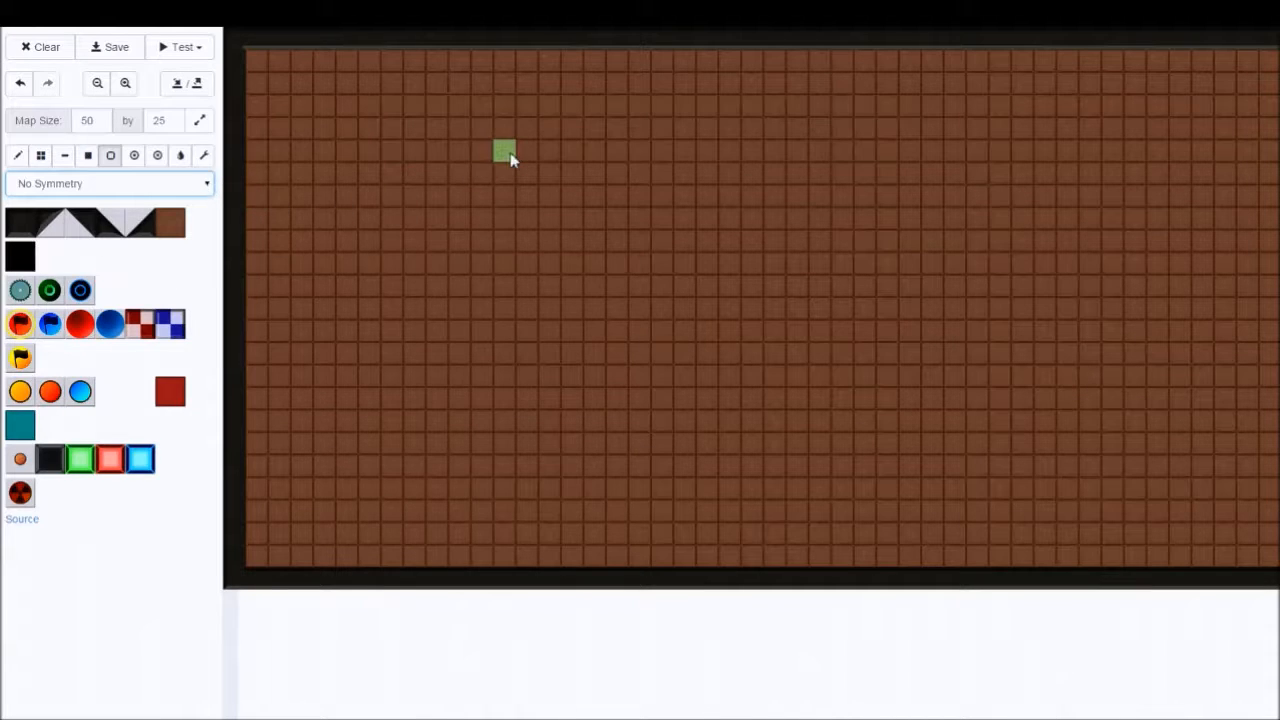
click(436, 176)
Build a diagonal staircase of black gate tiles below and to the right of the red flag, erasing the surplus inner corner tile
click(48, 456)
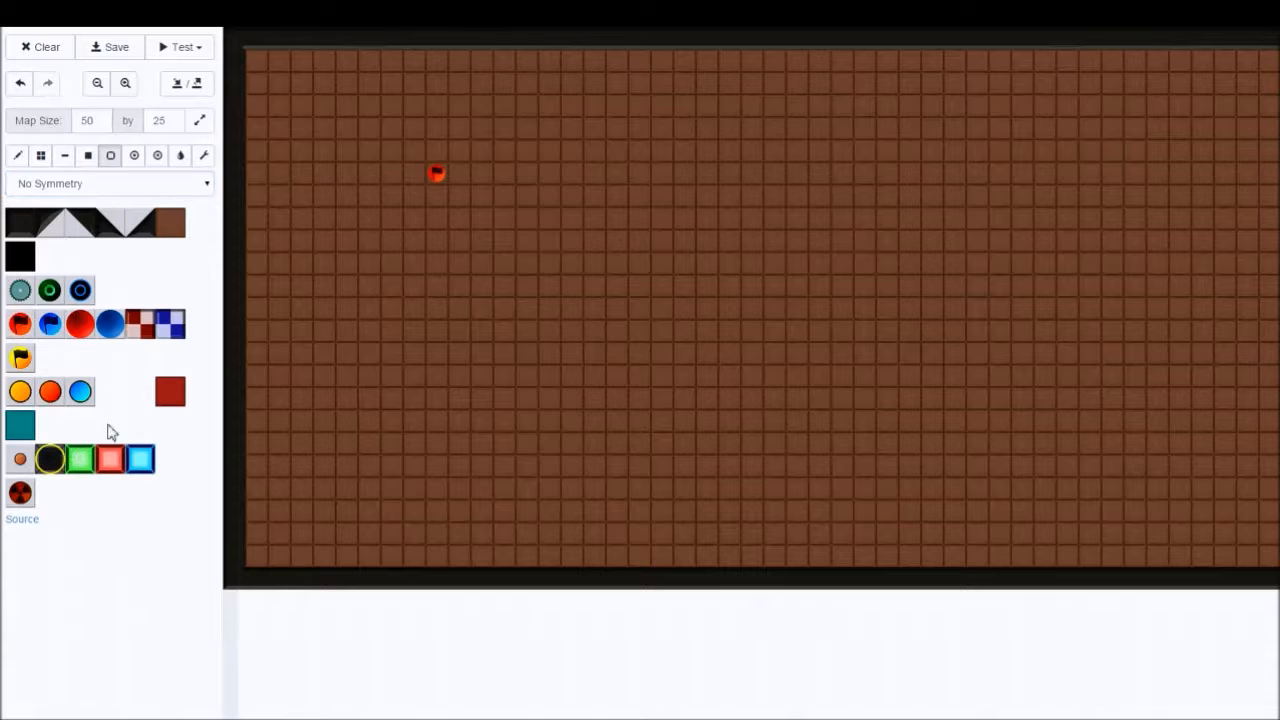
click(440, 247)
click(481, 224)
click(527, 175)
click(527, 152)
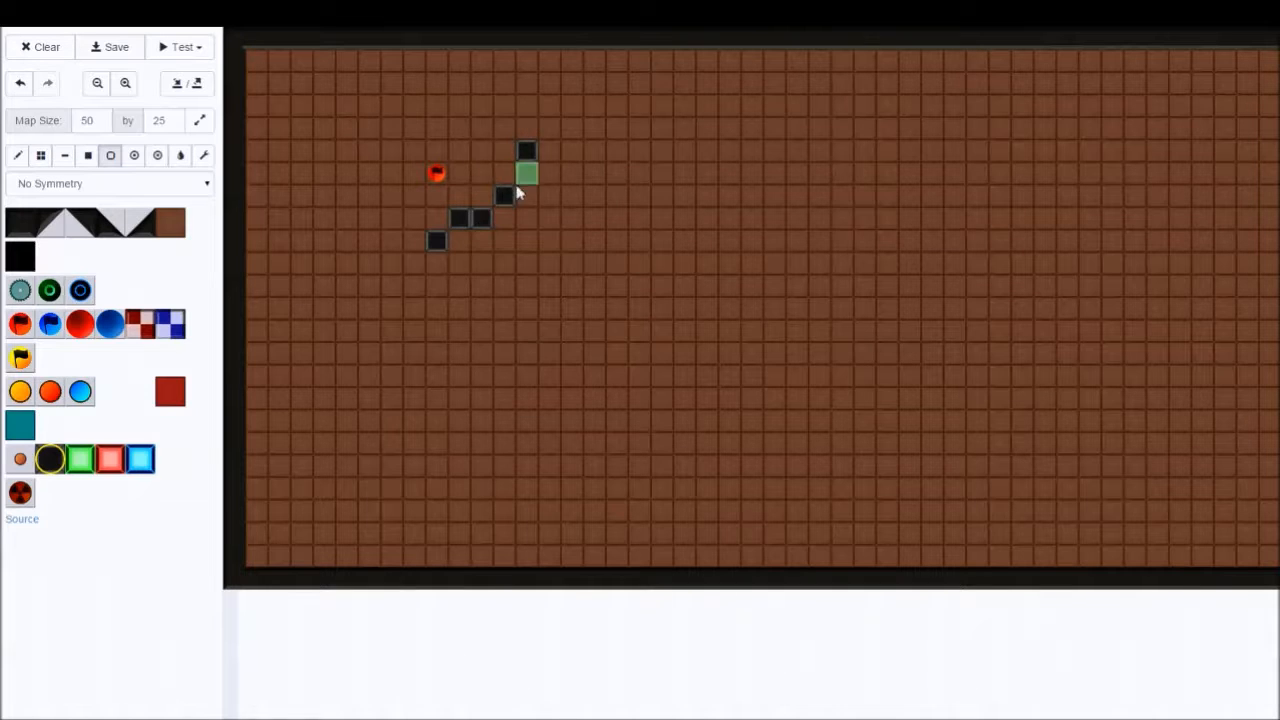
click(508, 221)
click(460, 242)
click(481, 244)
click(168, 224)
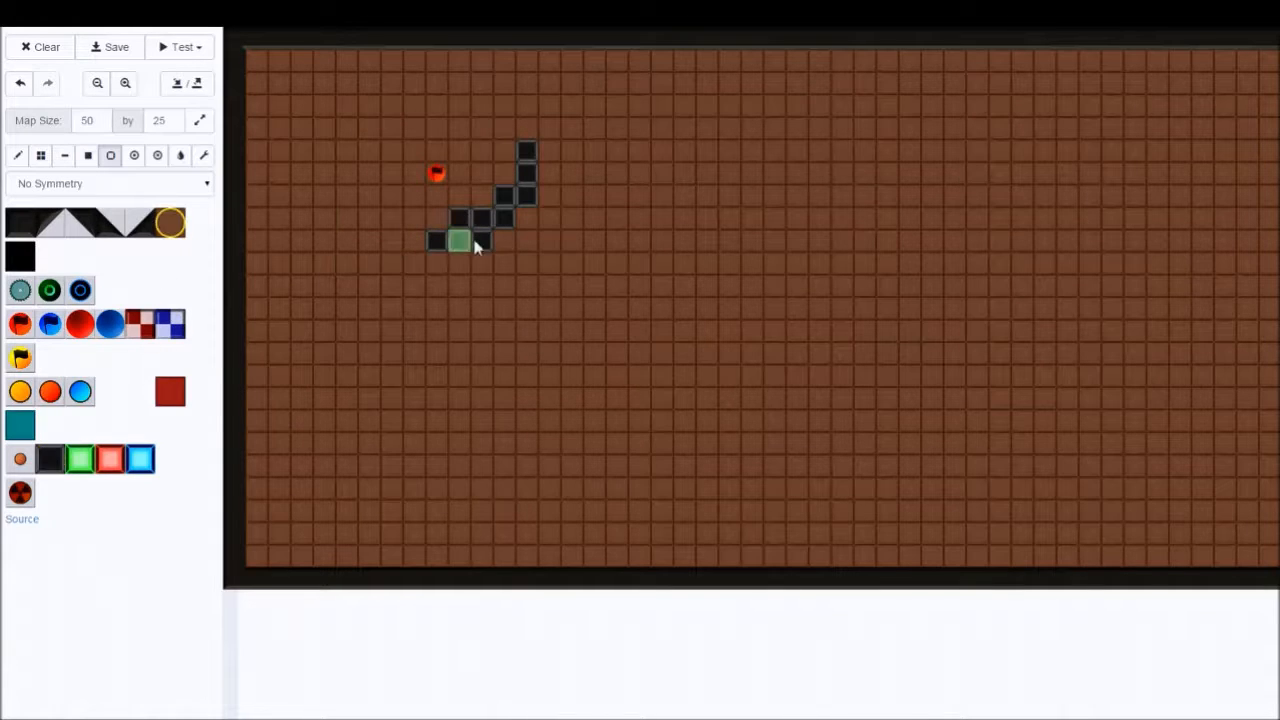
click(458, 218)
Shift the gate staircase one tile down by adding gates beneath it and replacing its upper tiles with floor
click(32, 330)
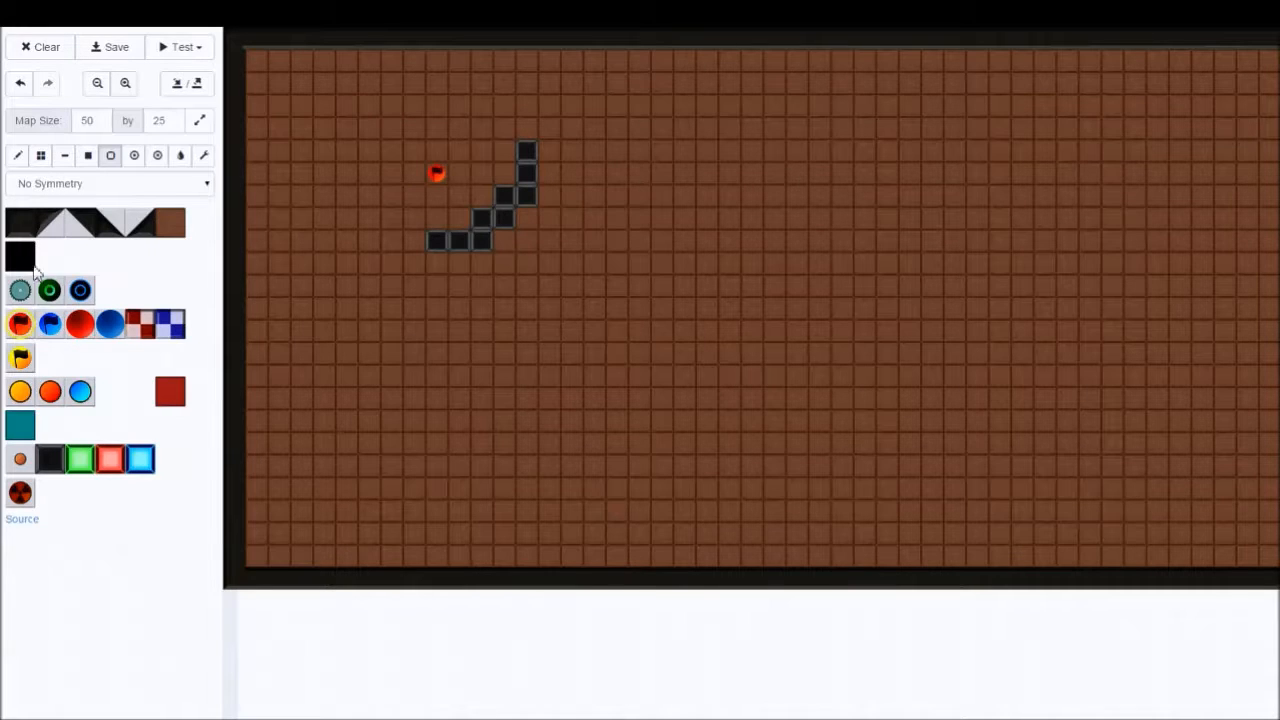
click(50, 459)
mouse_move(437, 267)
mouse_down()
mouse_move(477, 271)
mouse_move(504, 240)
mouse_up()
click(28, 157)
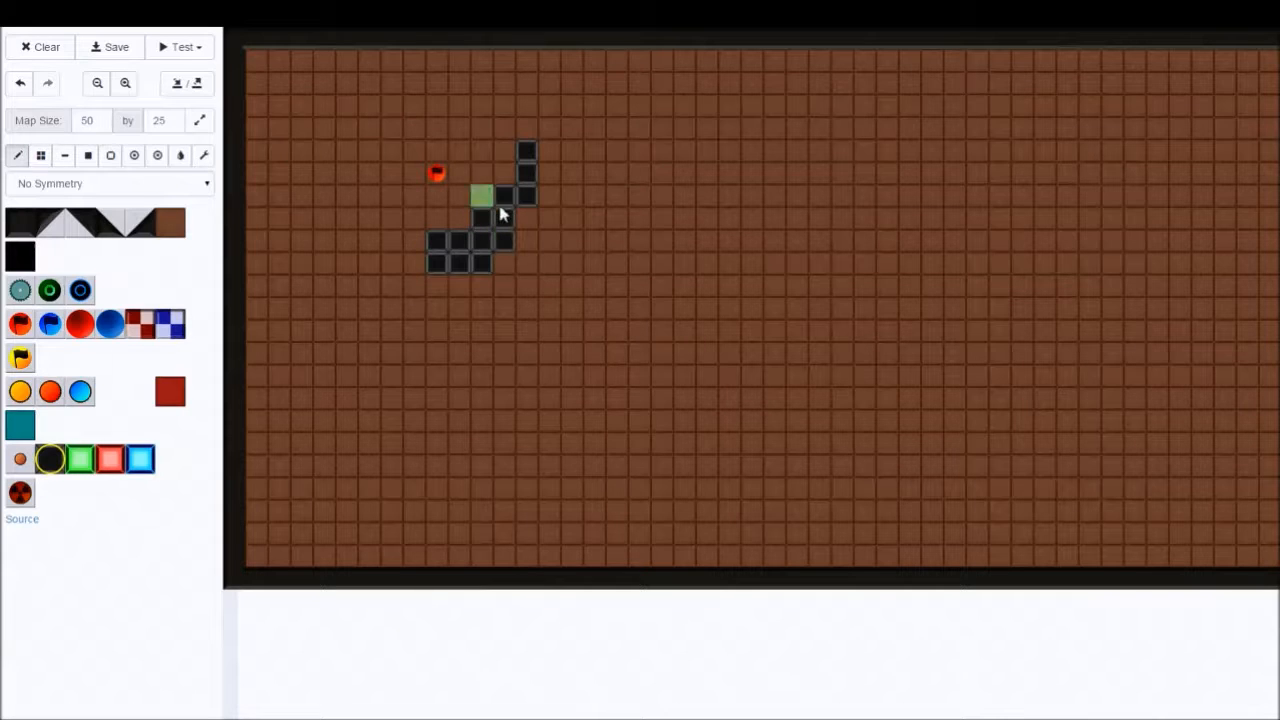
click(526, 218)
click(170, 222)
mouse_move(452, 248)
mouse_down()
mouse_move(506, 220)
mouse_move(488, 222)
mouse_move(533, 150)
mouse_up()
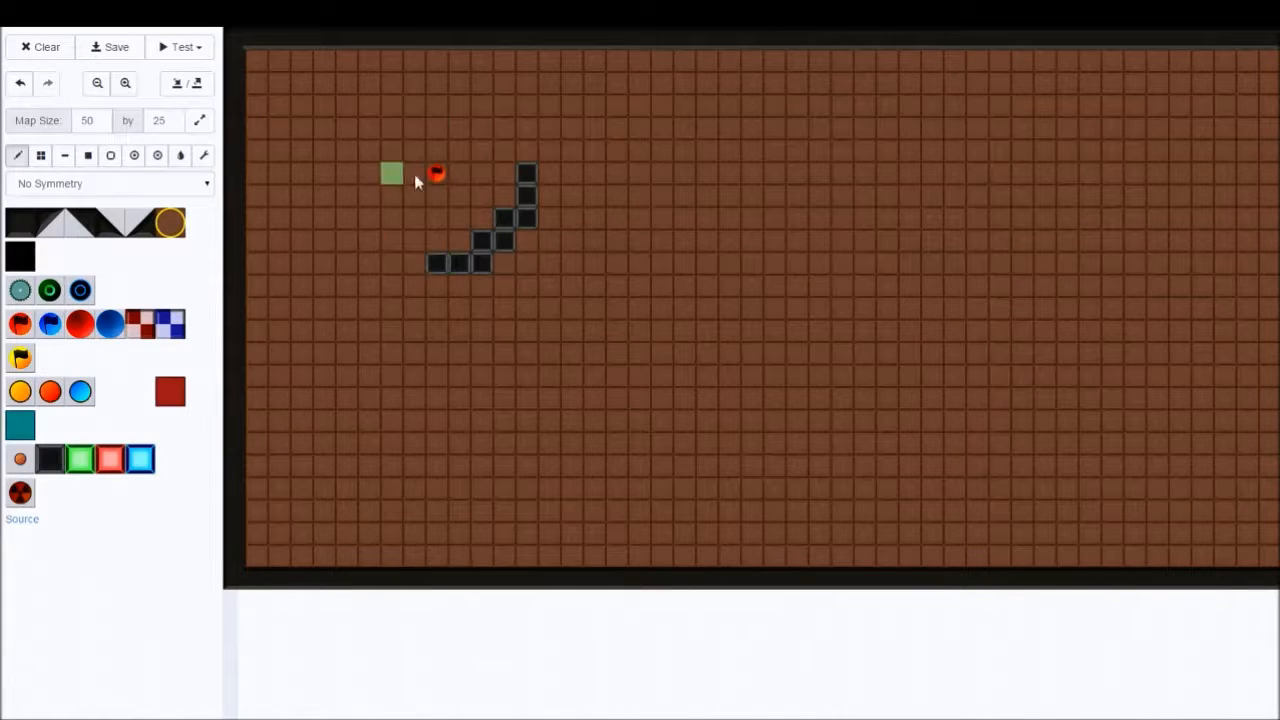
Place a yellow boost in the open floor below and to the right of the gate staircase
click(20, 391)
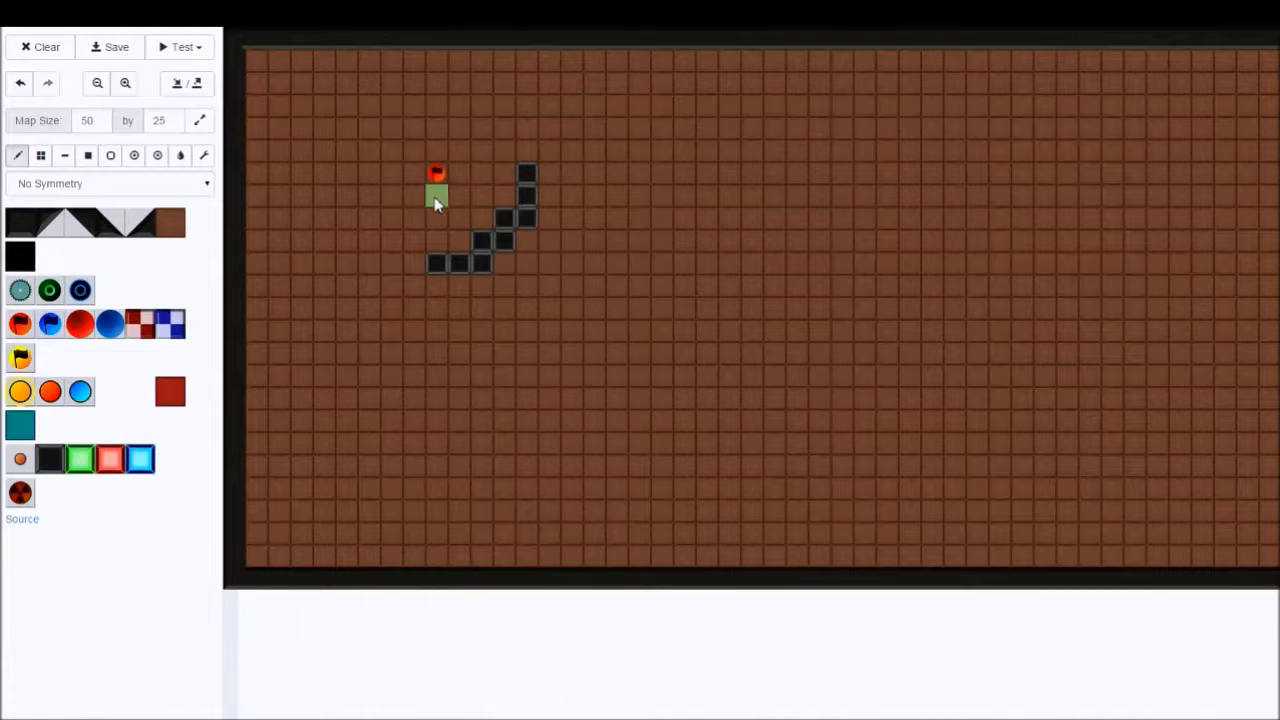
click(616, 332)
click(594, 333)
Draw a vertical wall from the gates' upper end to the top border and a two-tile wall at their left end
click(18, 262)
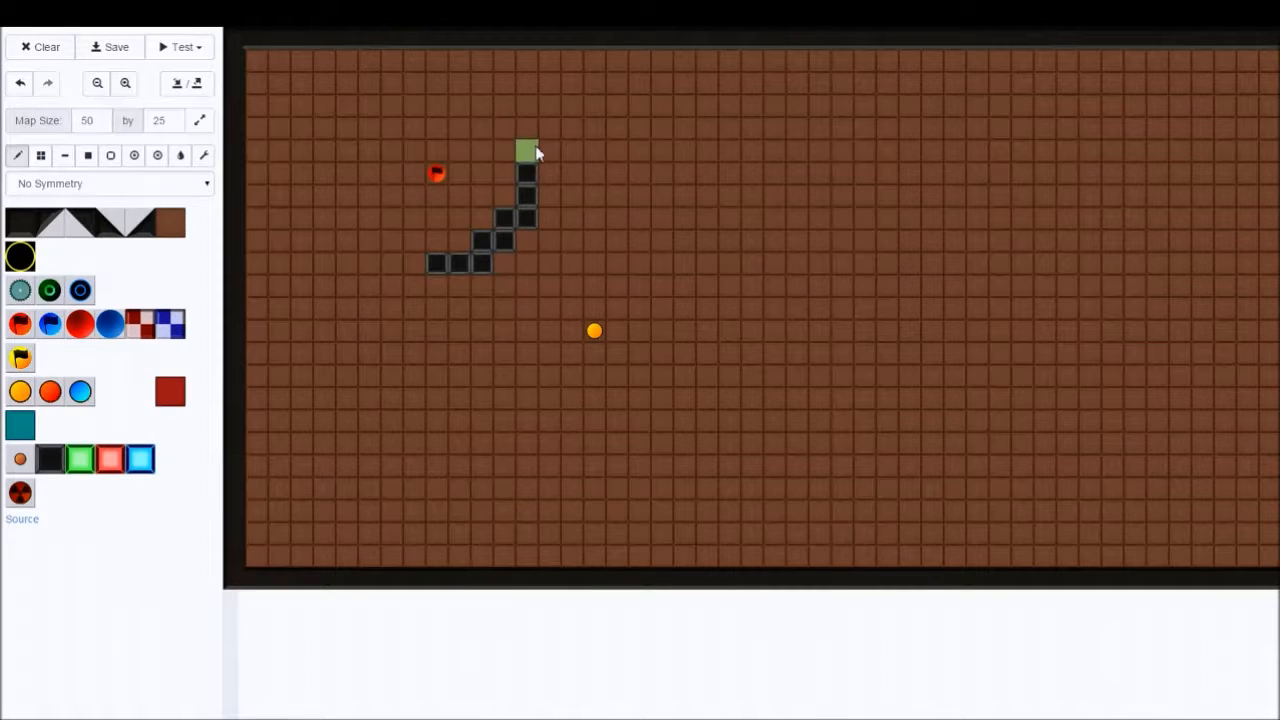
drag(533, 152, 527, 60)
click(28, 236)
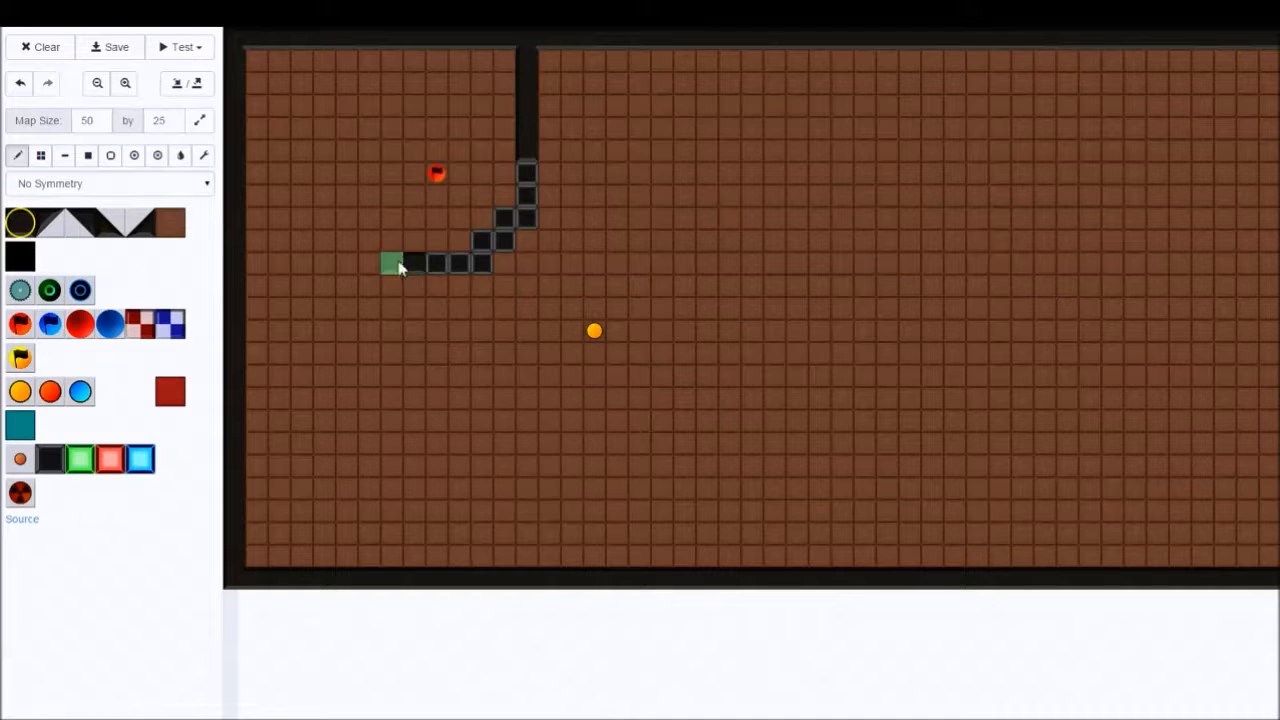
click(398, 268)
Try a button left of the gates with red and blue spawn points above it, plus a spawn point above the flag
click(20, 460)
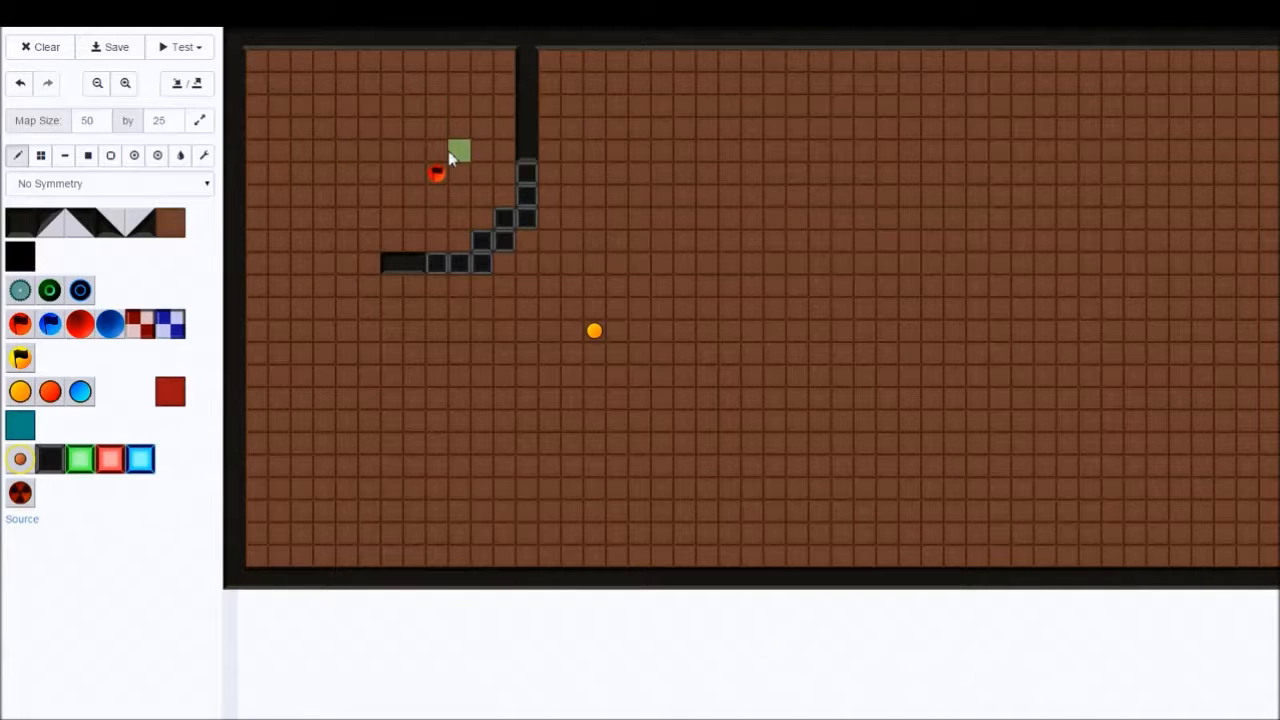
click(301, 240)
click(80, 323)
click(301, 218)
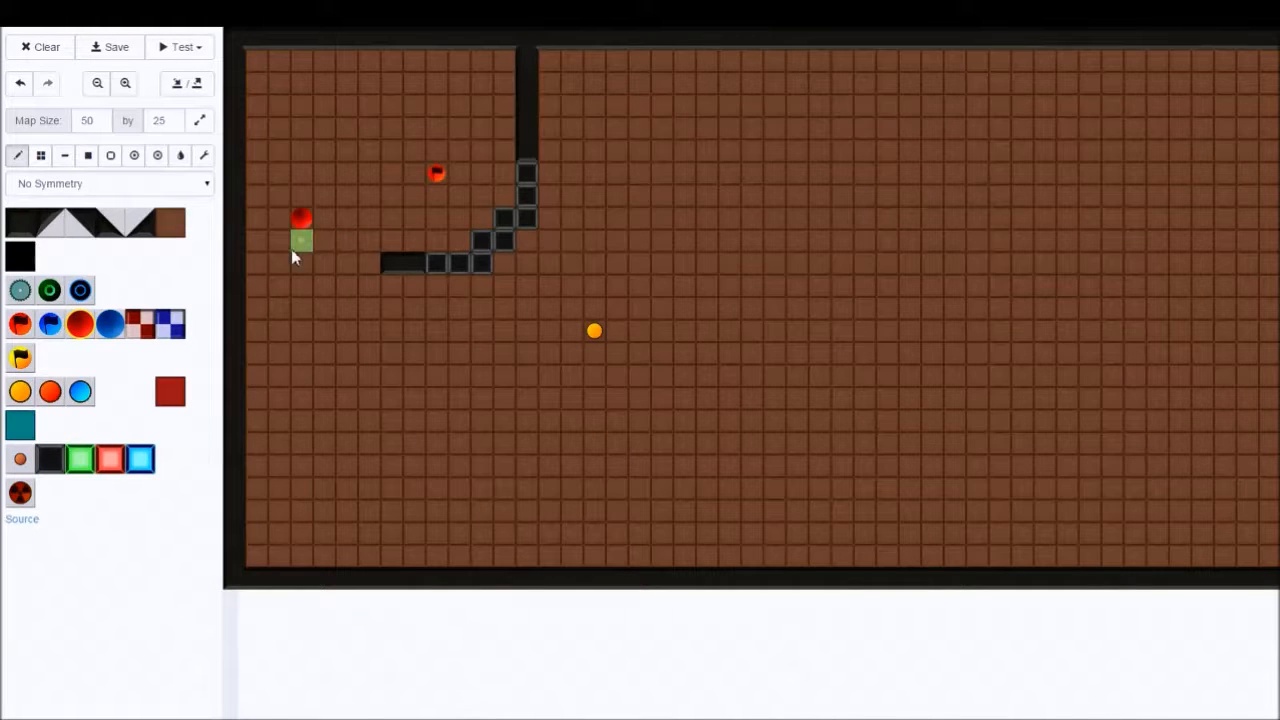
click(459, 262)
click(108, 326)
click(323, 220)
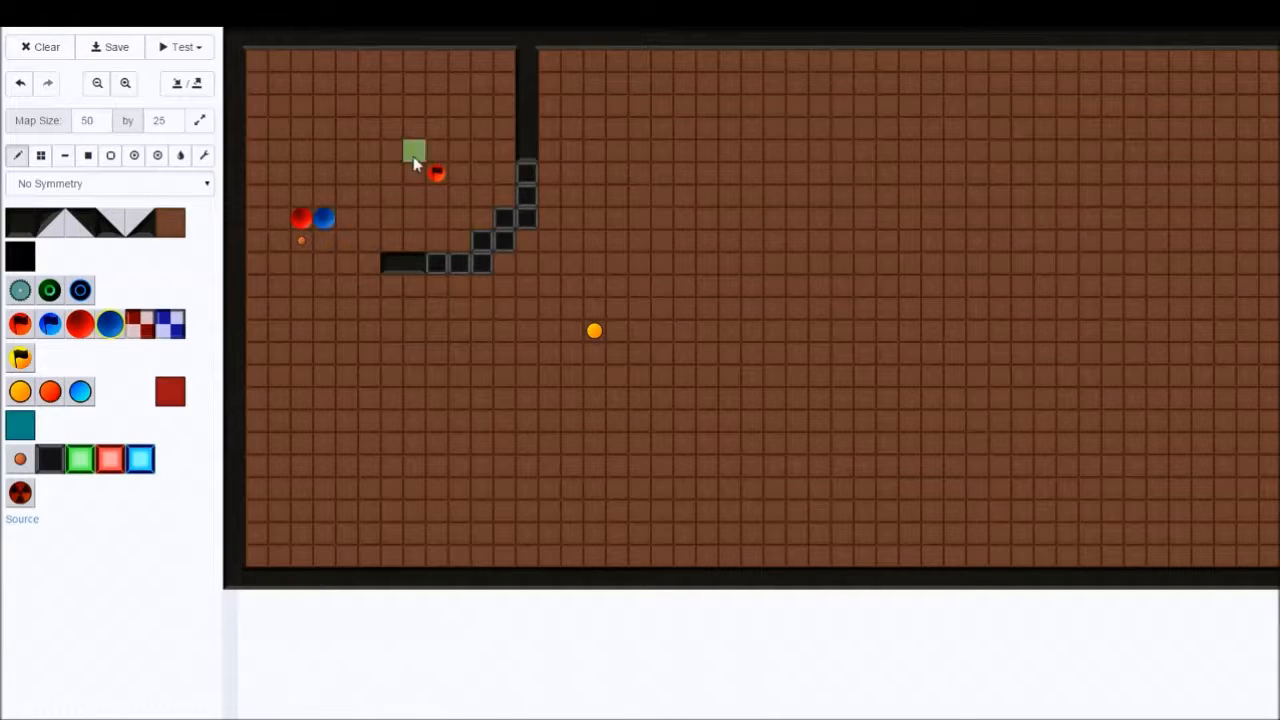
click(436, 150)
Erase the trial spawn points and button around the red flag with floor tiles
click(170, 222)
click(301, 218)
click(324, 218)
click(436, 150)
click(301, 240)
Place a button above and to the right of the red flag, and move the flag one tile up and left
click(20, 459)
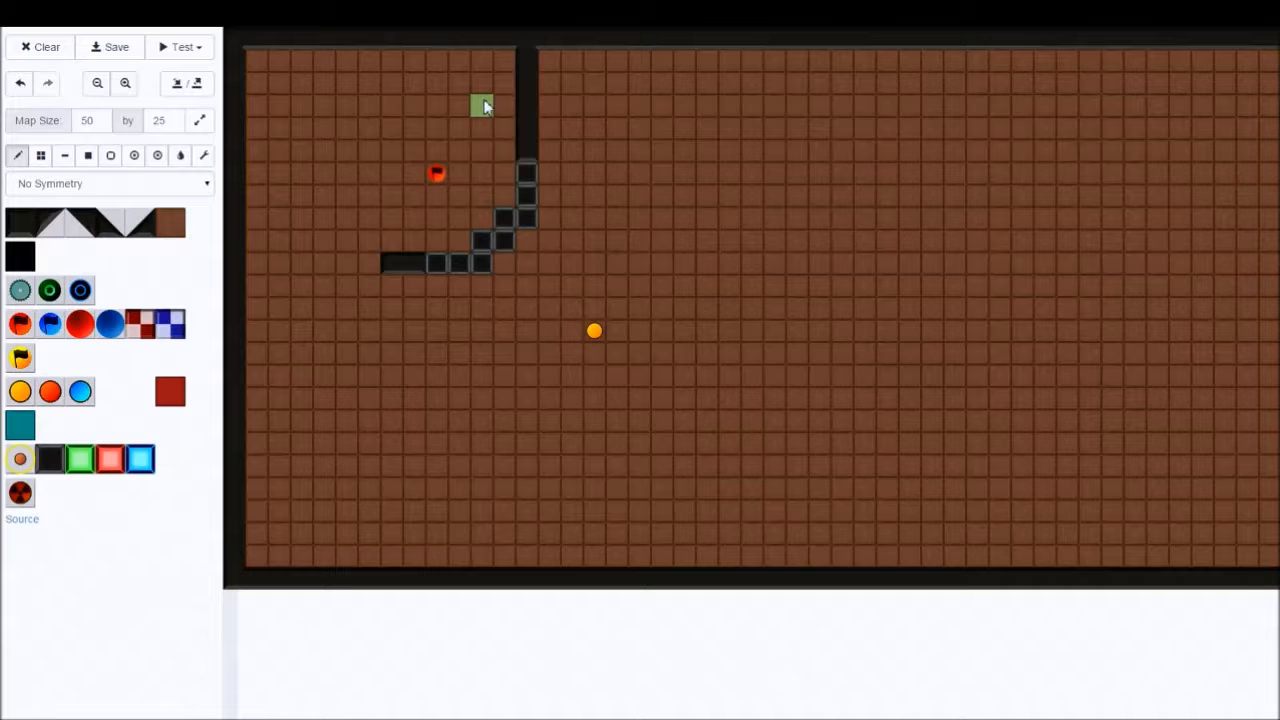
click(482, 110)
click(521, 176)
click(19, 329)
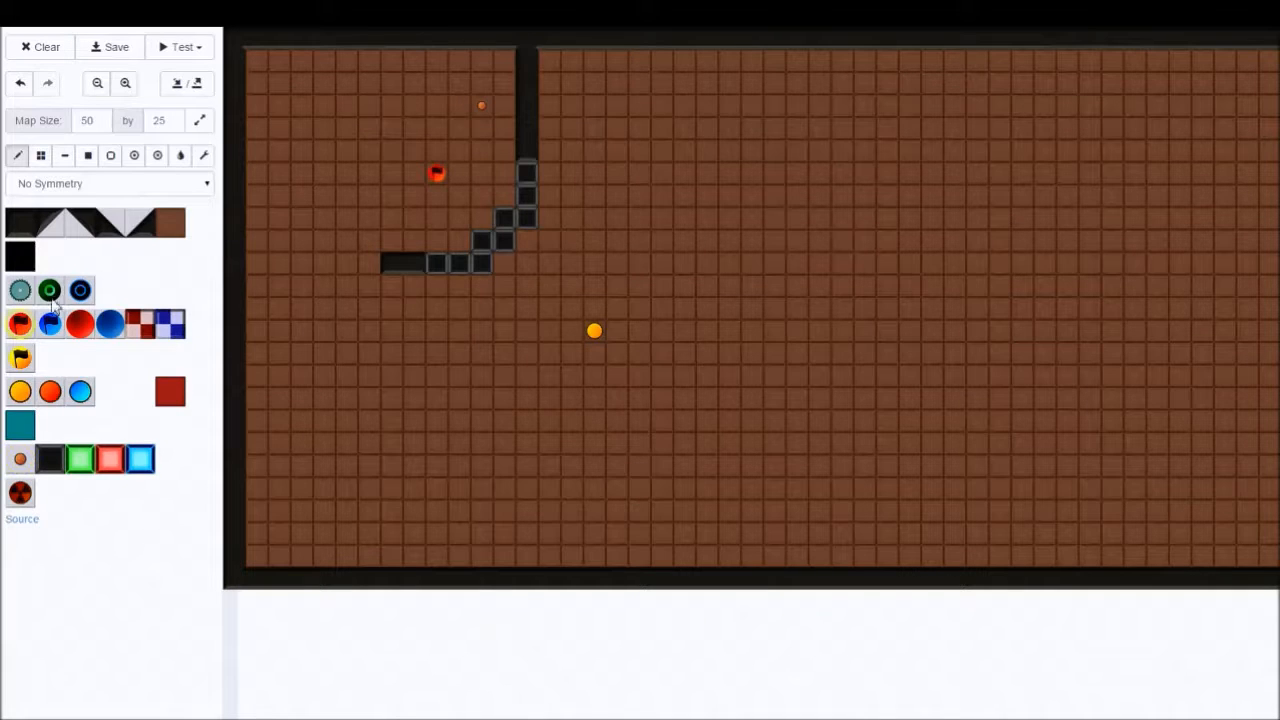
click(414, 155)
Shorten the wall stub at the gates' left end by replacing its outermost tile with floor
click(170, 222)
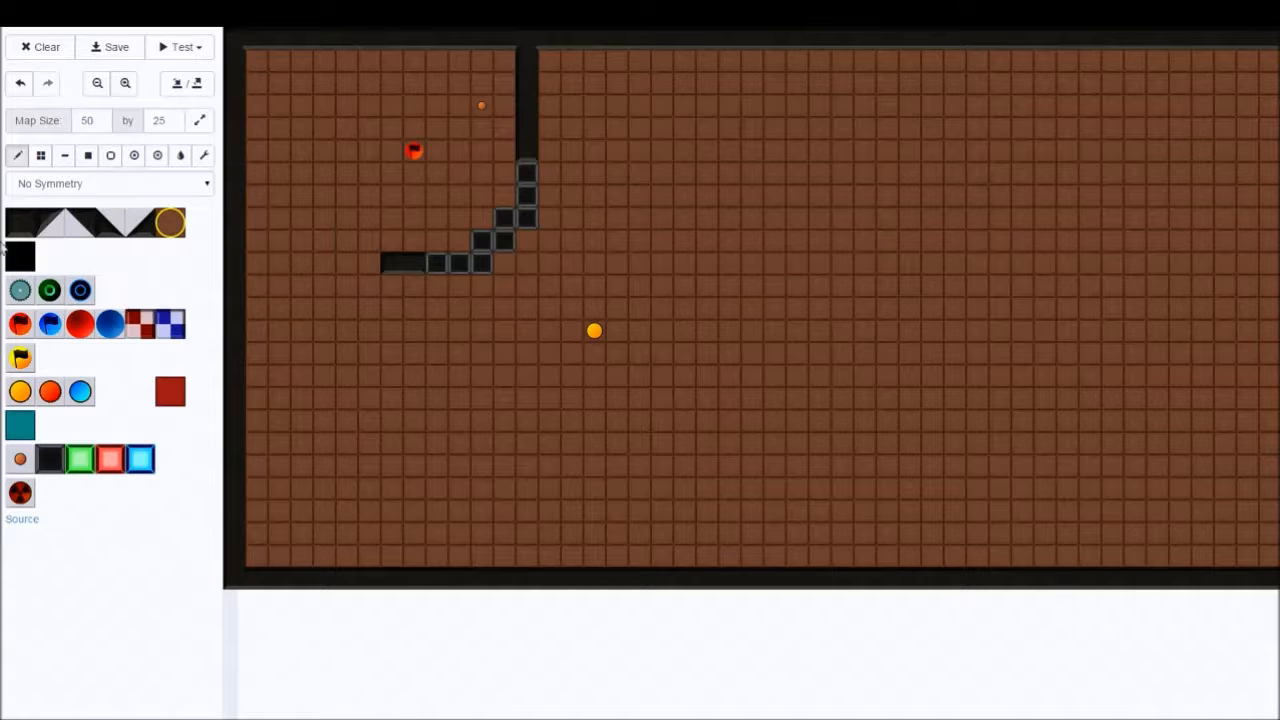
click(50, 458)
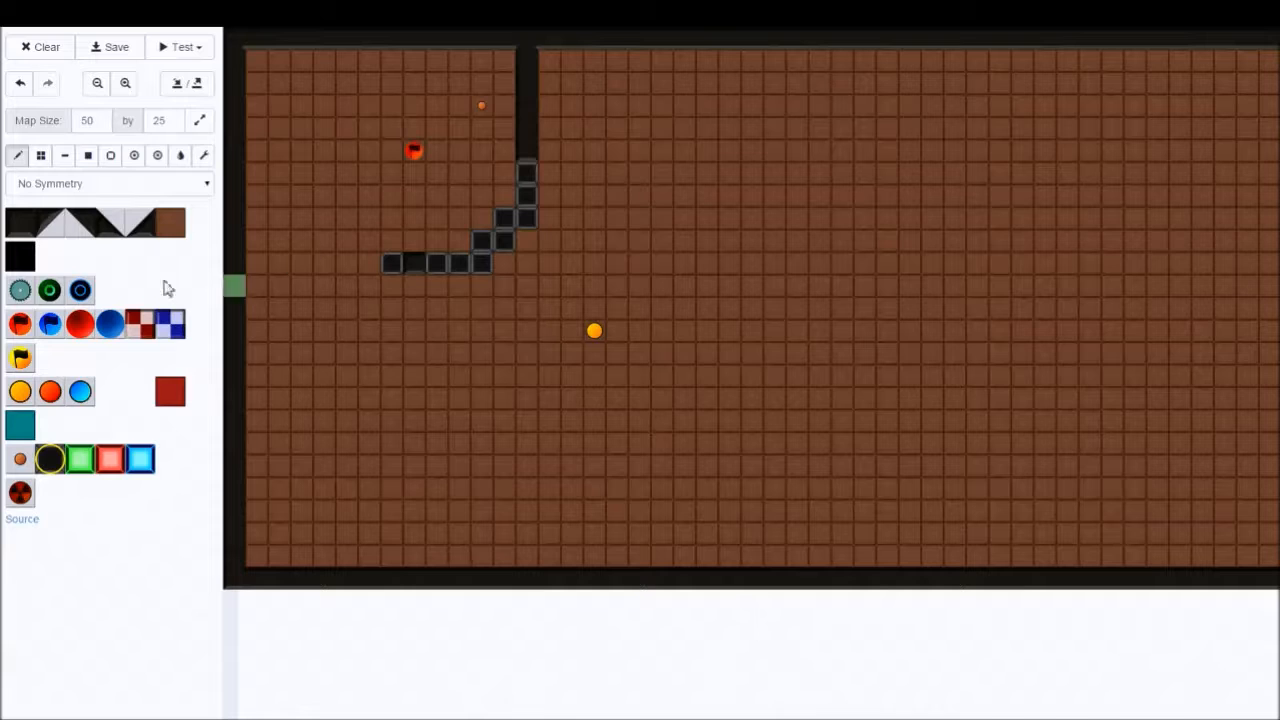
click(172, 224)
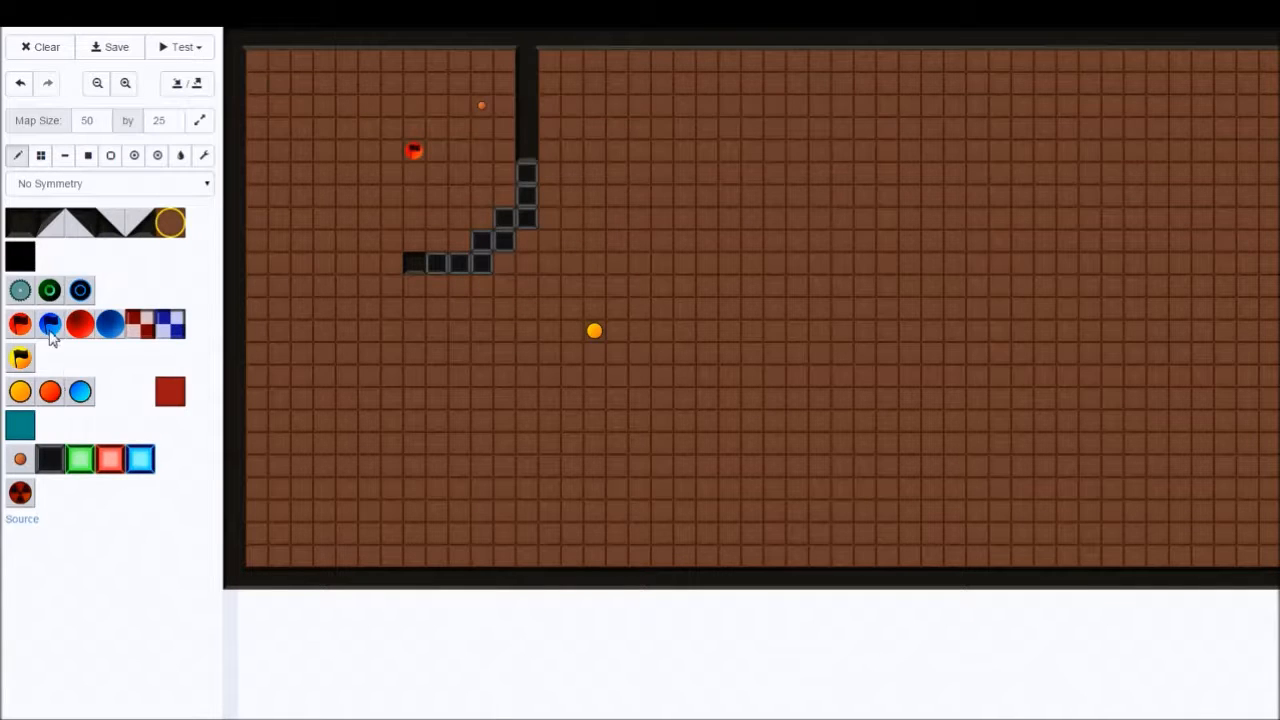
Place a bomb in the top-left inner corner of the map
click(22, 494)
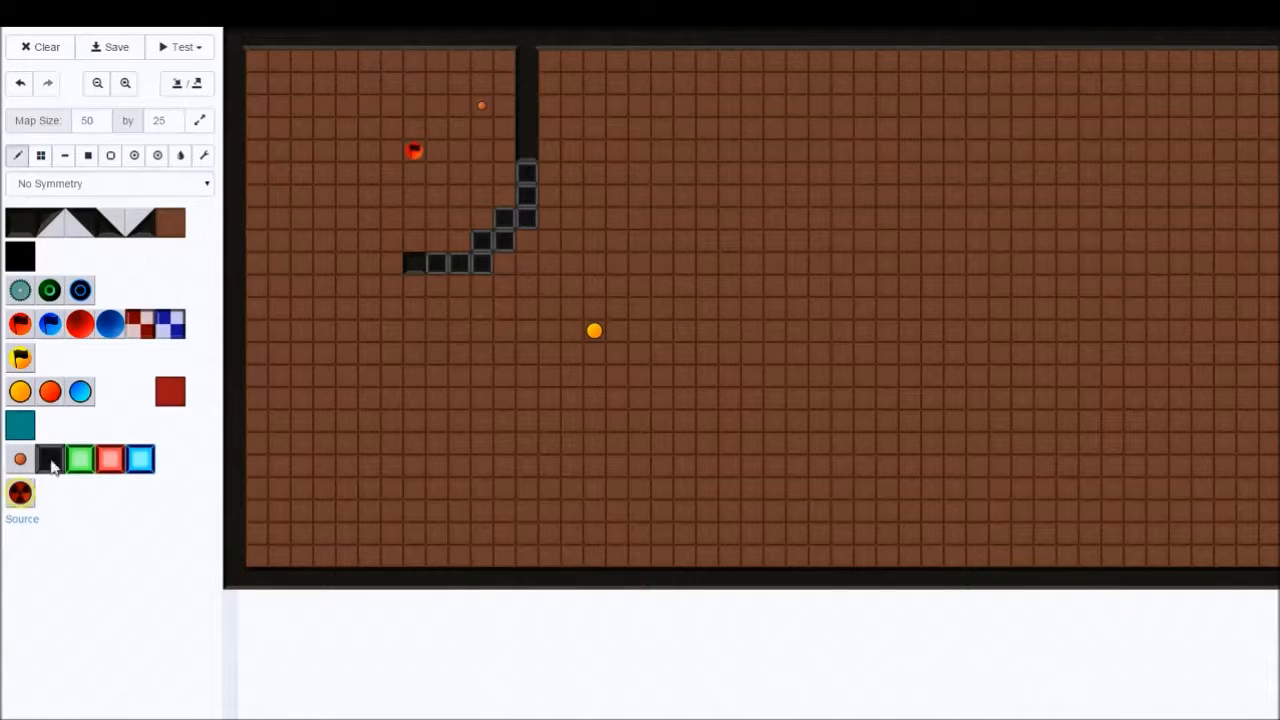
click(261, 61)
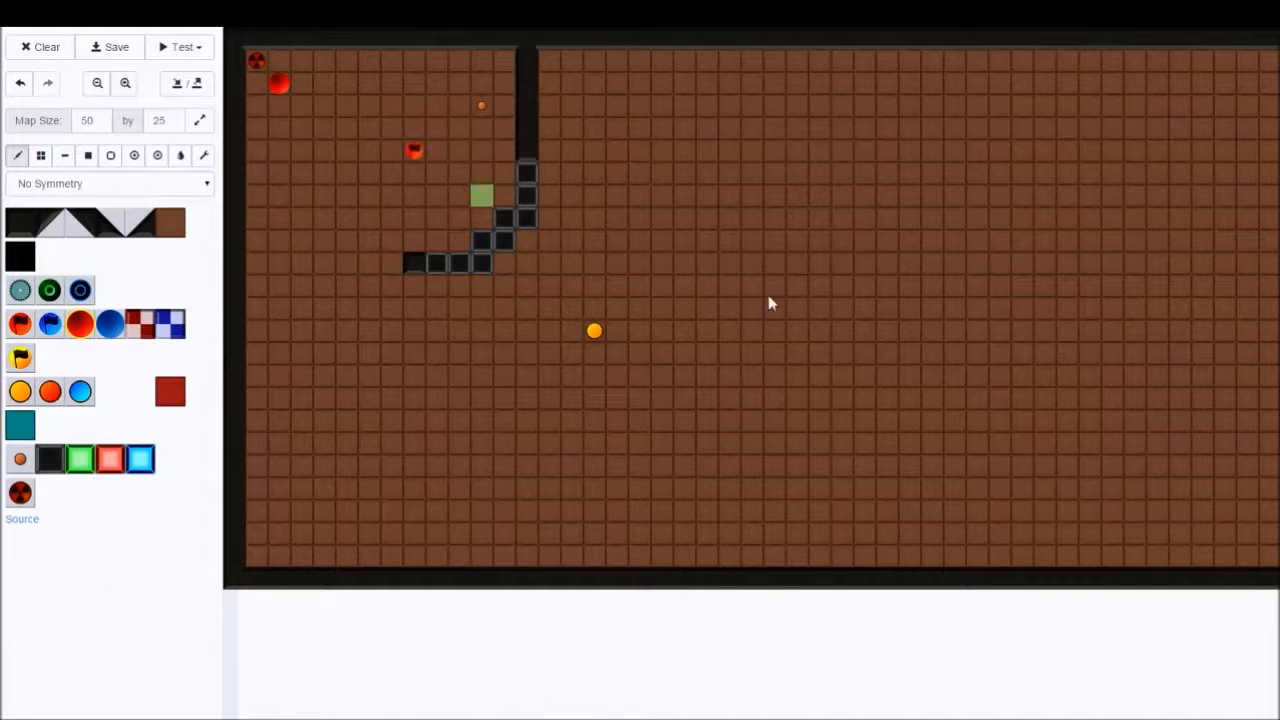
Try a red and a blue spawn point diagonally beside the corner bomb and erase them with floor tiles
click(278, 83)
click(254, 88)
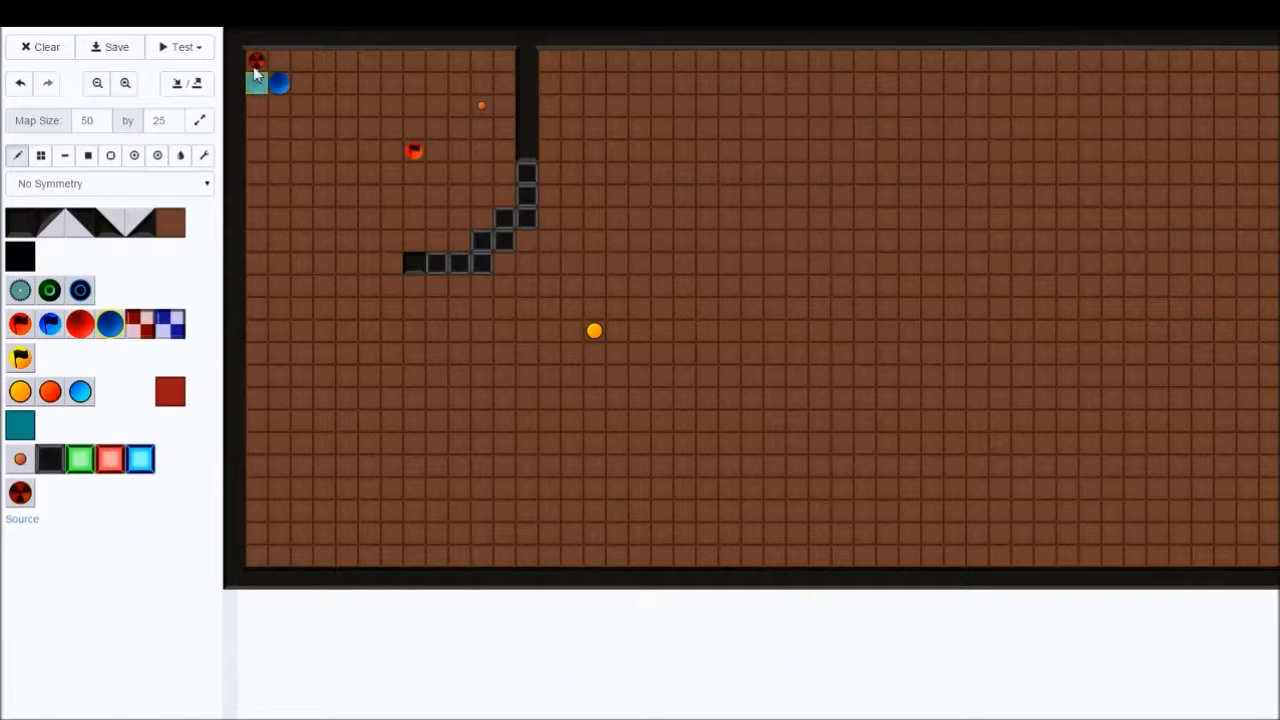
click(170, 222)
drag(278, 86, 256, 88)
Wire the button near the red flag to all nine black gate tiles of the staircase
click(204, 155)
click(481, 106)
click(437, 265)
click(460, 264)
click(480, 262)
click(481, 241)
click(504, 243)
click(506, 220)
click(527, 218)
click(527, 195)
click(527, 172)
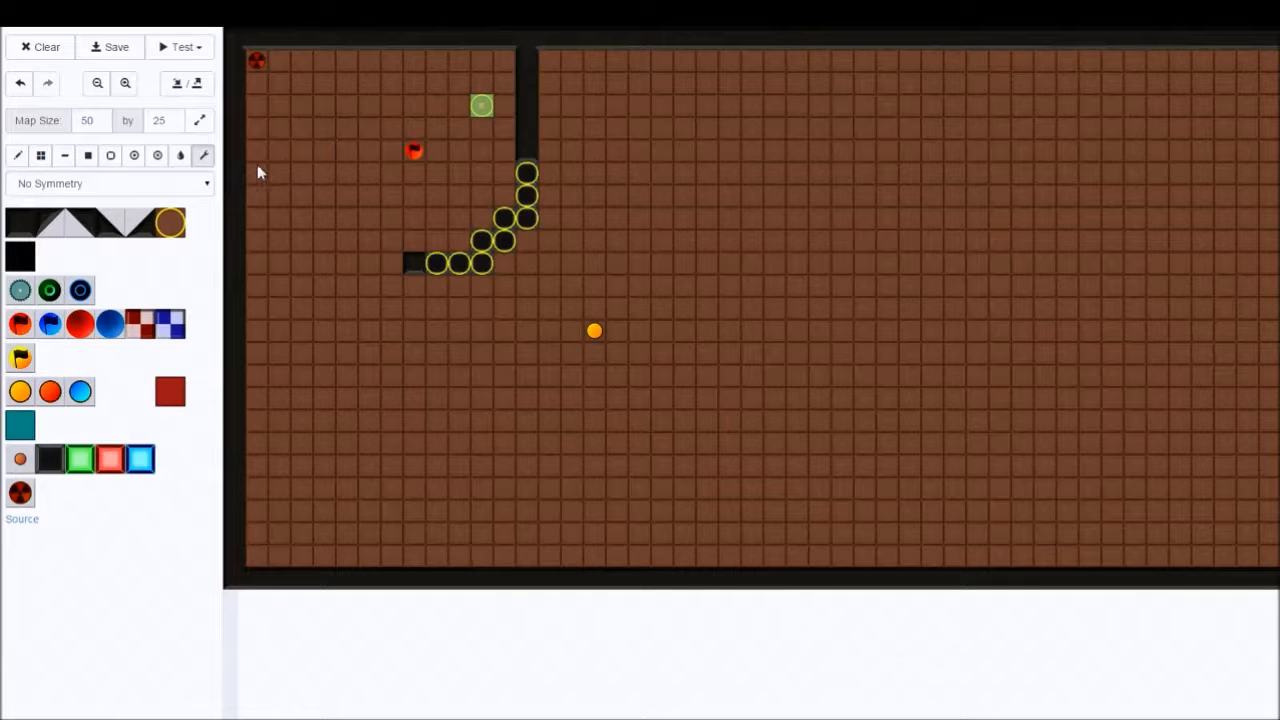
Switch to Rotational Symmetry and repaint the wall tile left of the gates and the vertical wall above them to mirror both
click(206, 184)
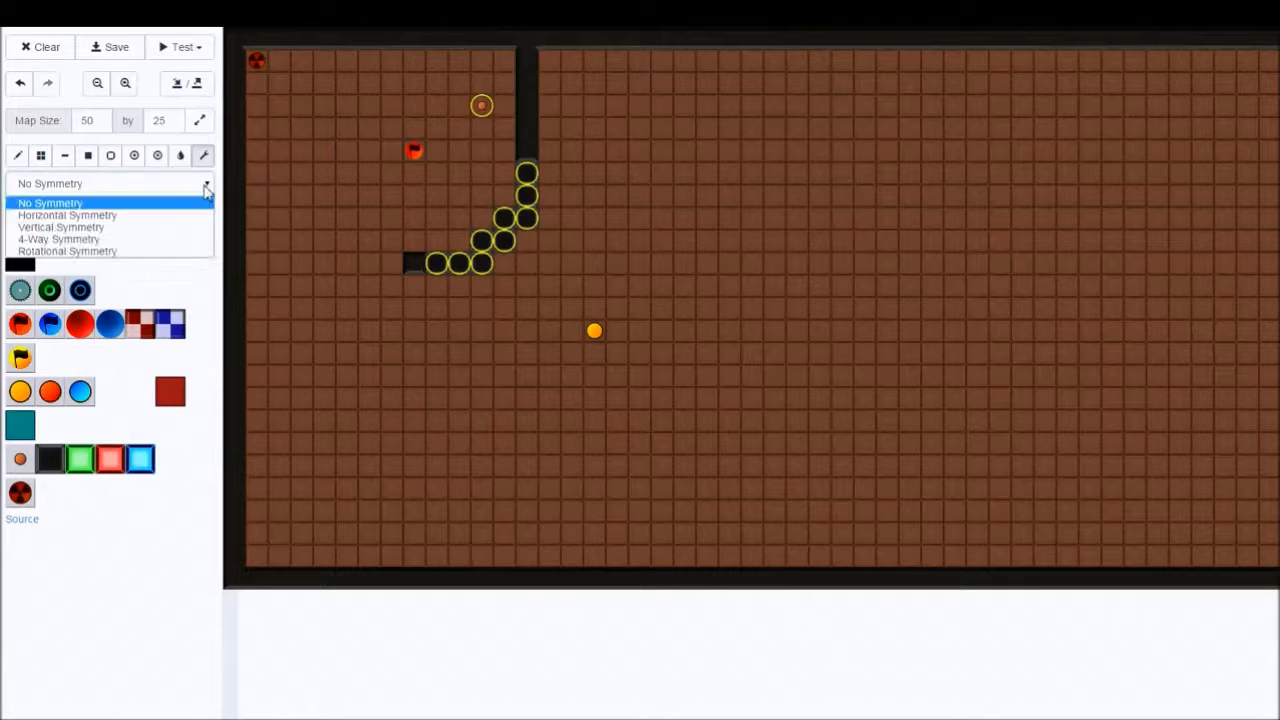
click(115, 251)
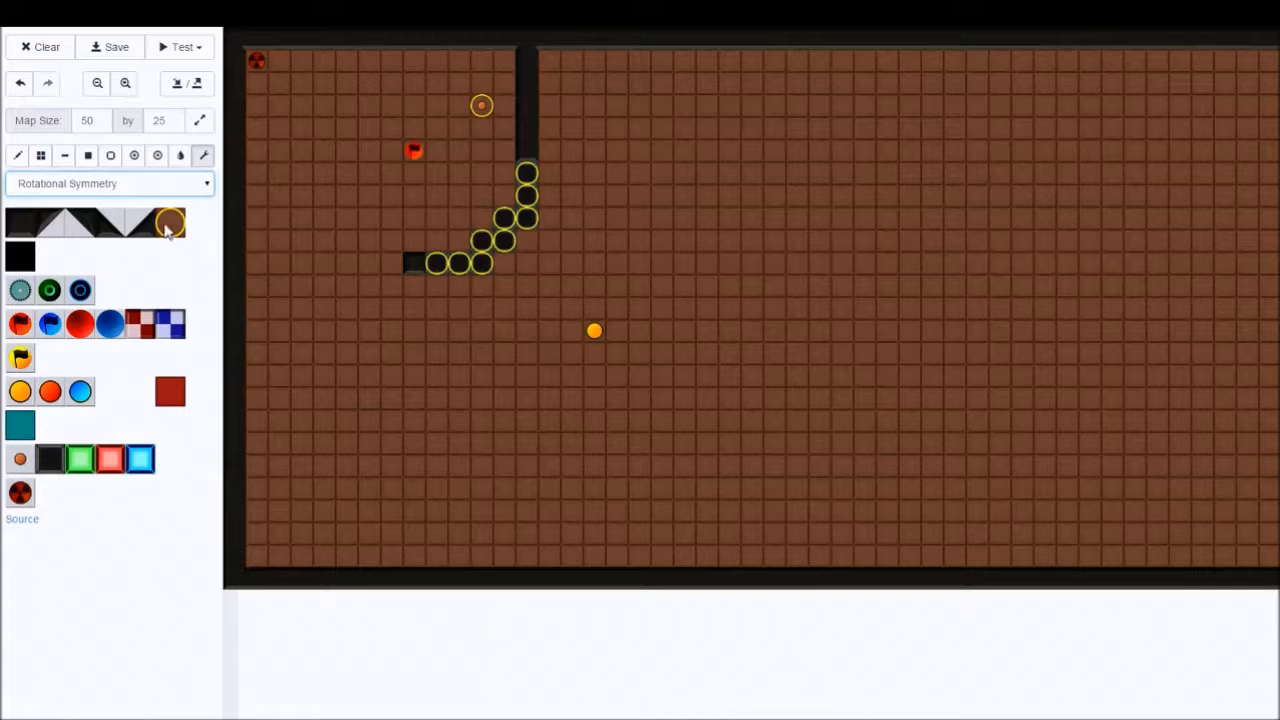
click(31, 224)
click(415, 264)
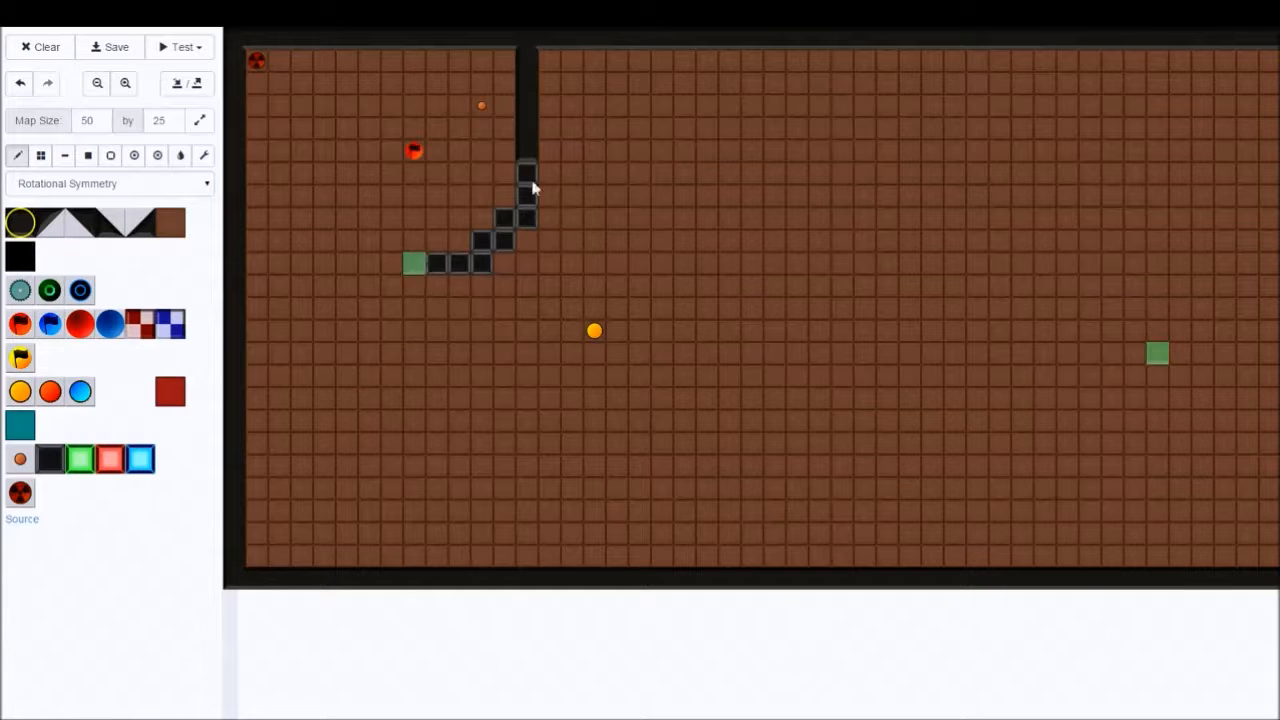
drag(530, 154, 528, 60)
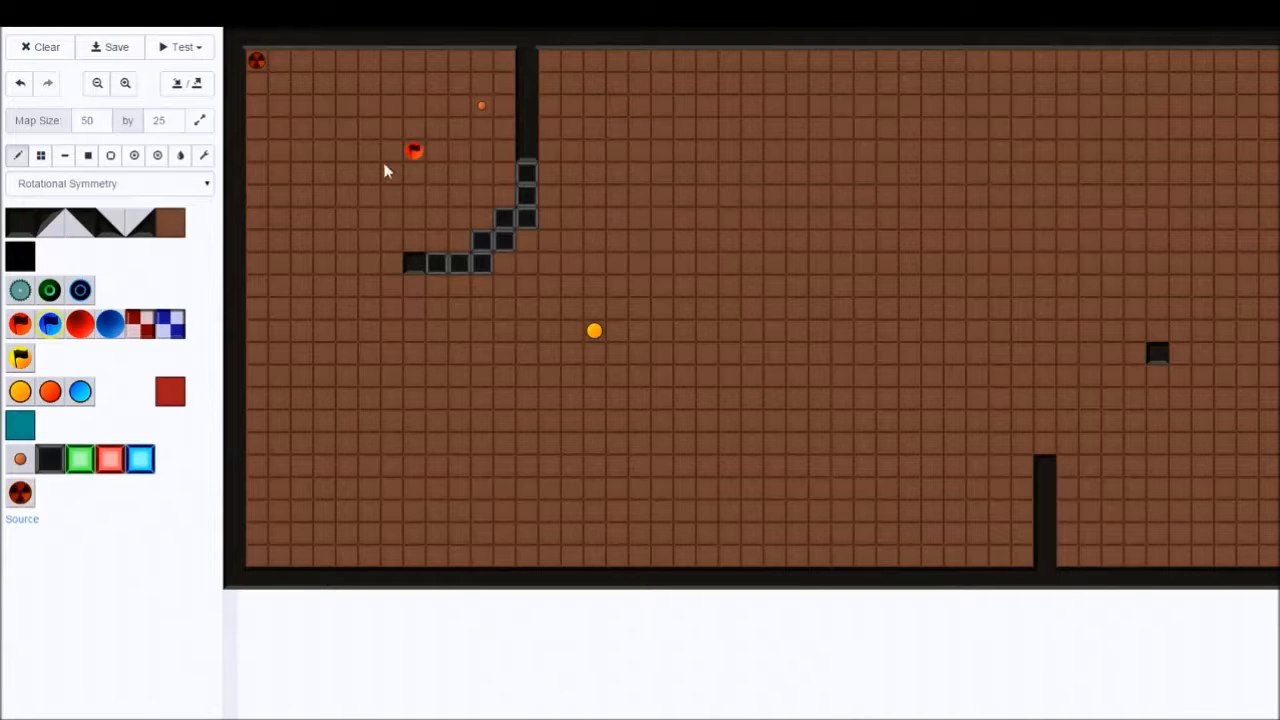
Repaint the red flag, the button beside it and the black gate staircase so they mirror onto the opposite half
click(413, 149)
click(20, 459)
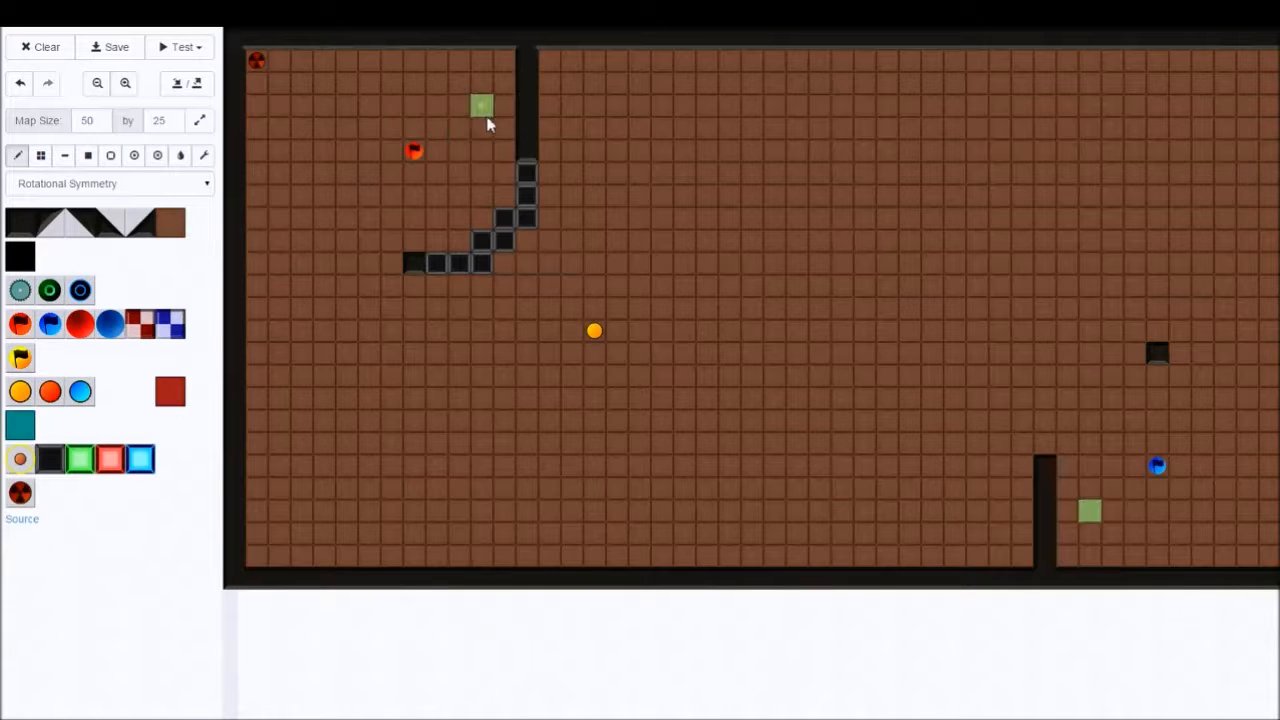
click(487, 113)
click(50, 459)
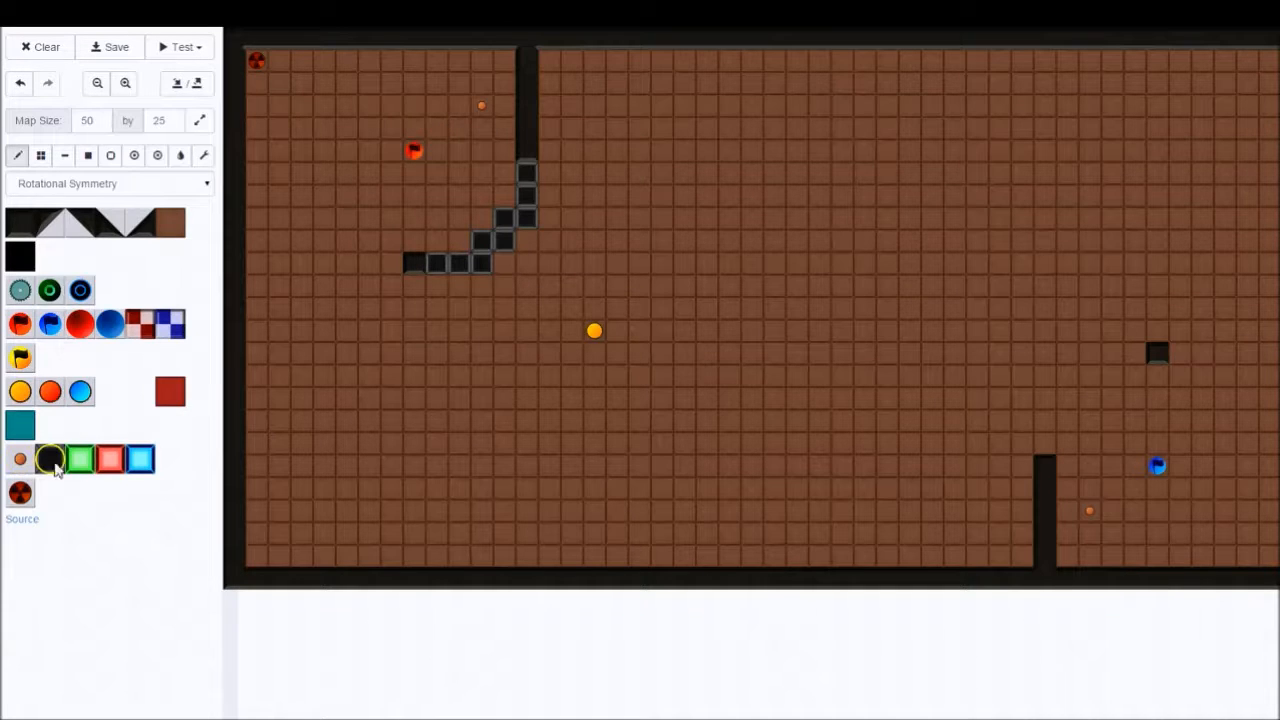
mouse_move(441, 264)
mouse_down()
mouse_move(526, 211)
mouse_move(527, 172)
mouse_up()
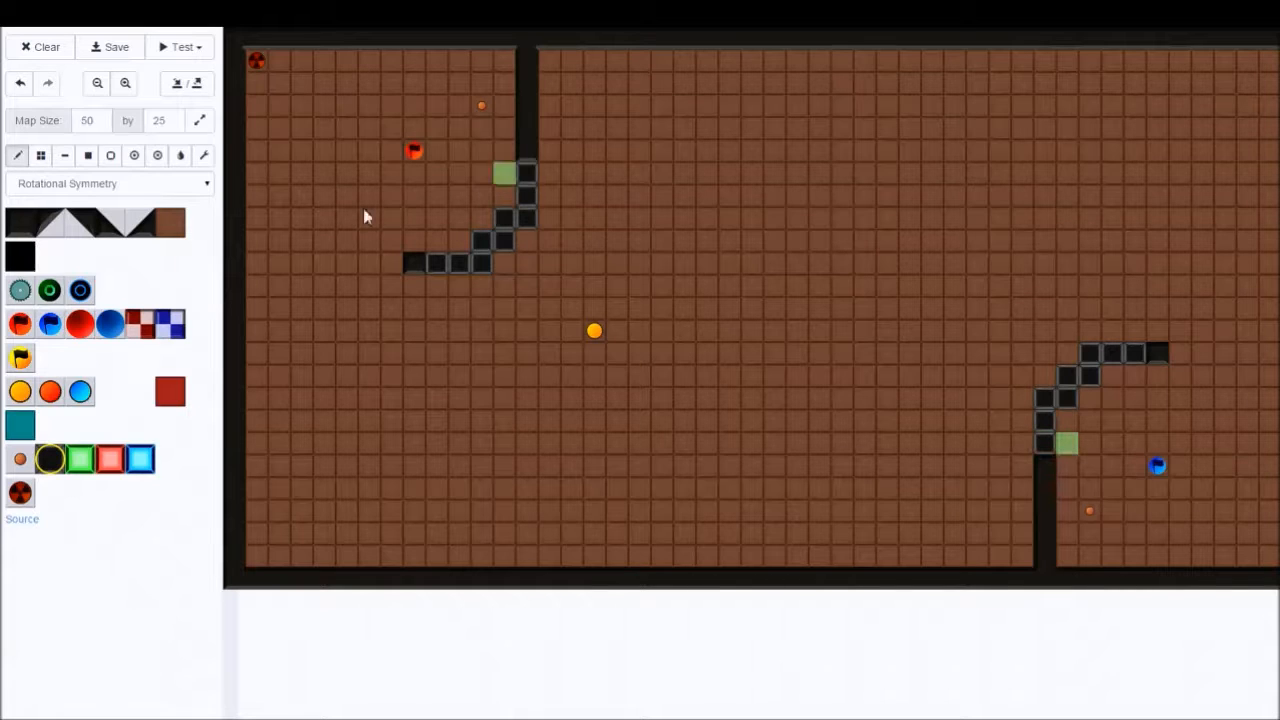
Repaint the boost to mirror it, and place a red spawn point diagonally above and left of it
click(80, 459)
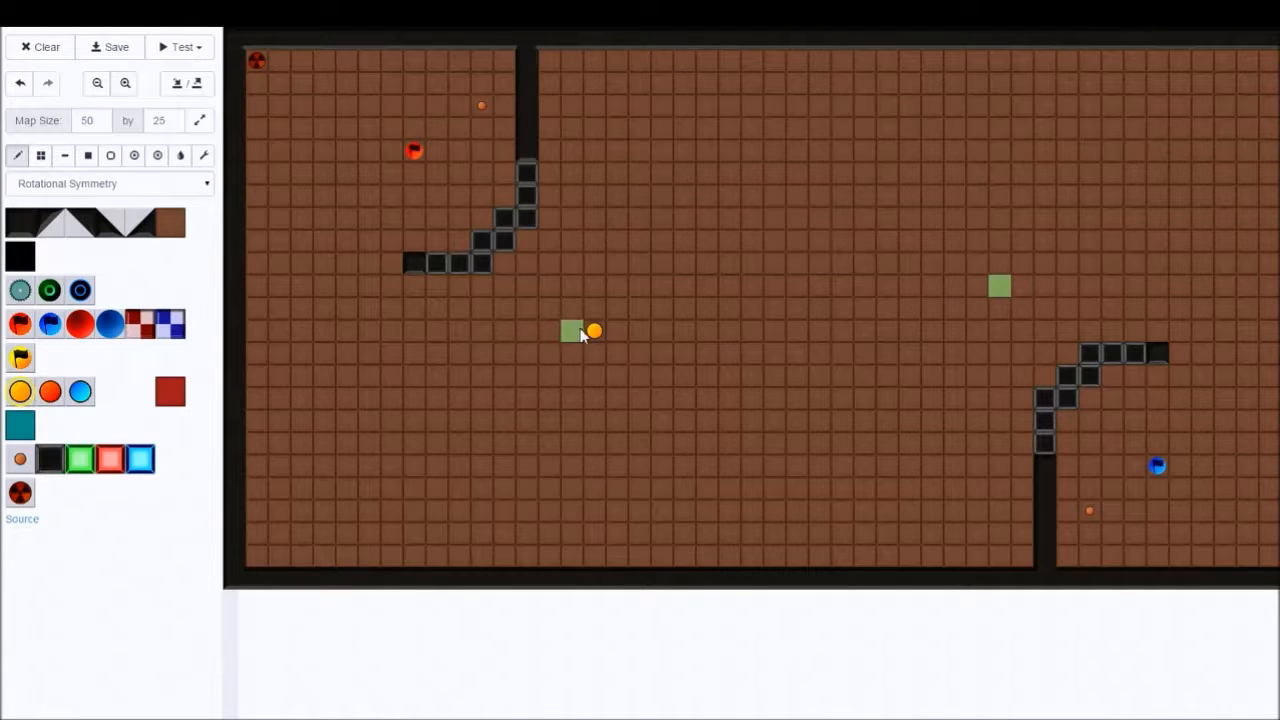
click(549, 331)
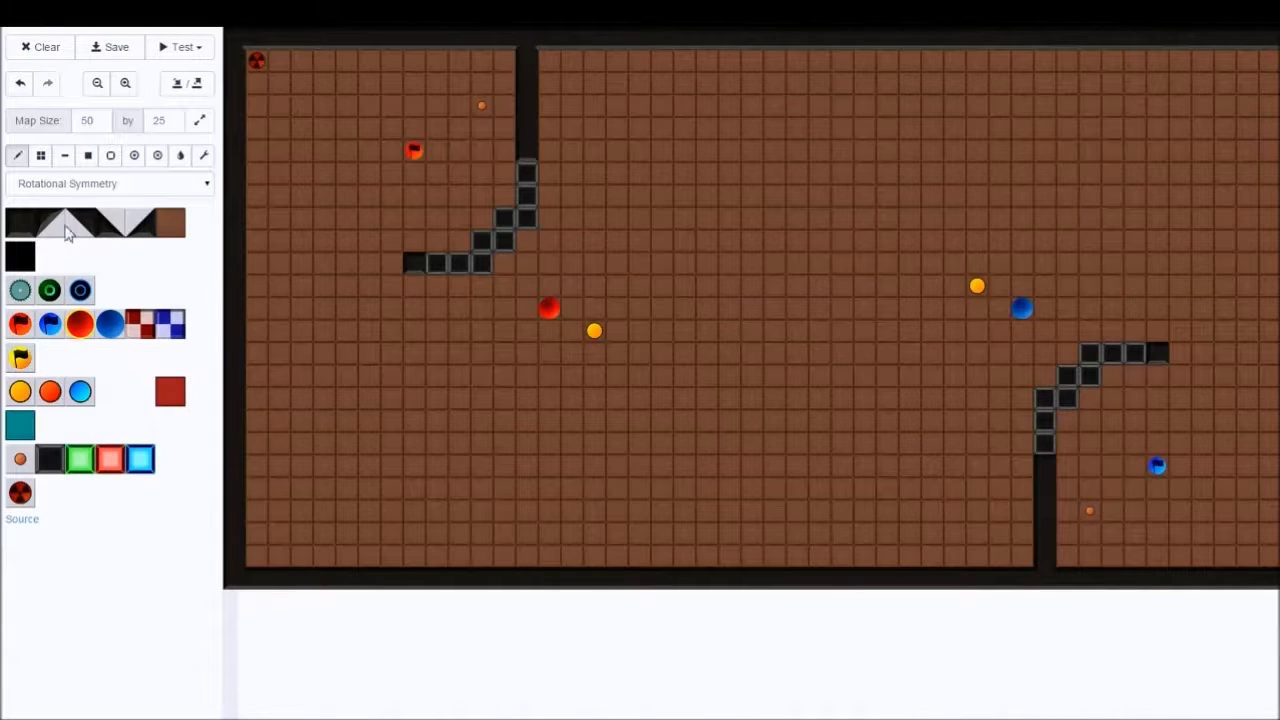
Try a four-tile vertical wall just right of the map's centre and erase it with floor tiles
click(14, 224)
drag(820, 376, 820, 422)
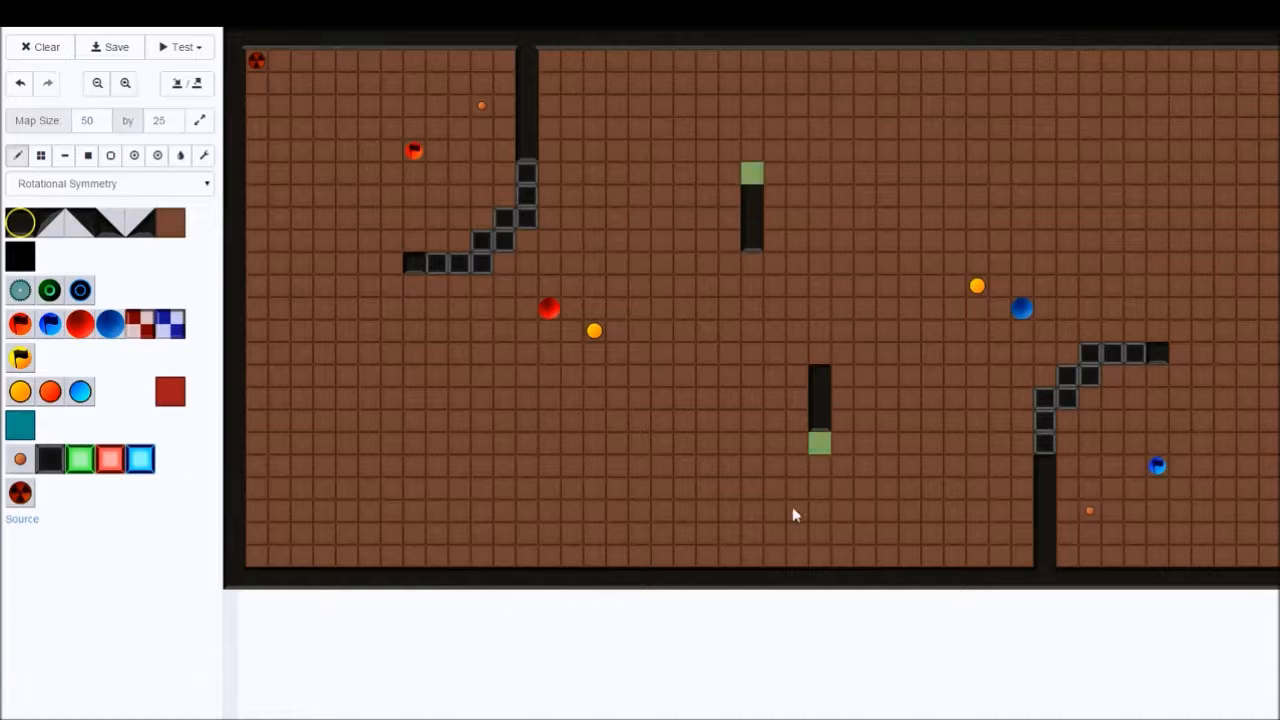
click(820, 353)
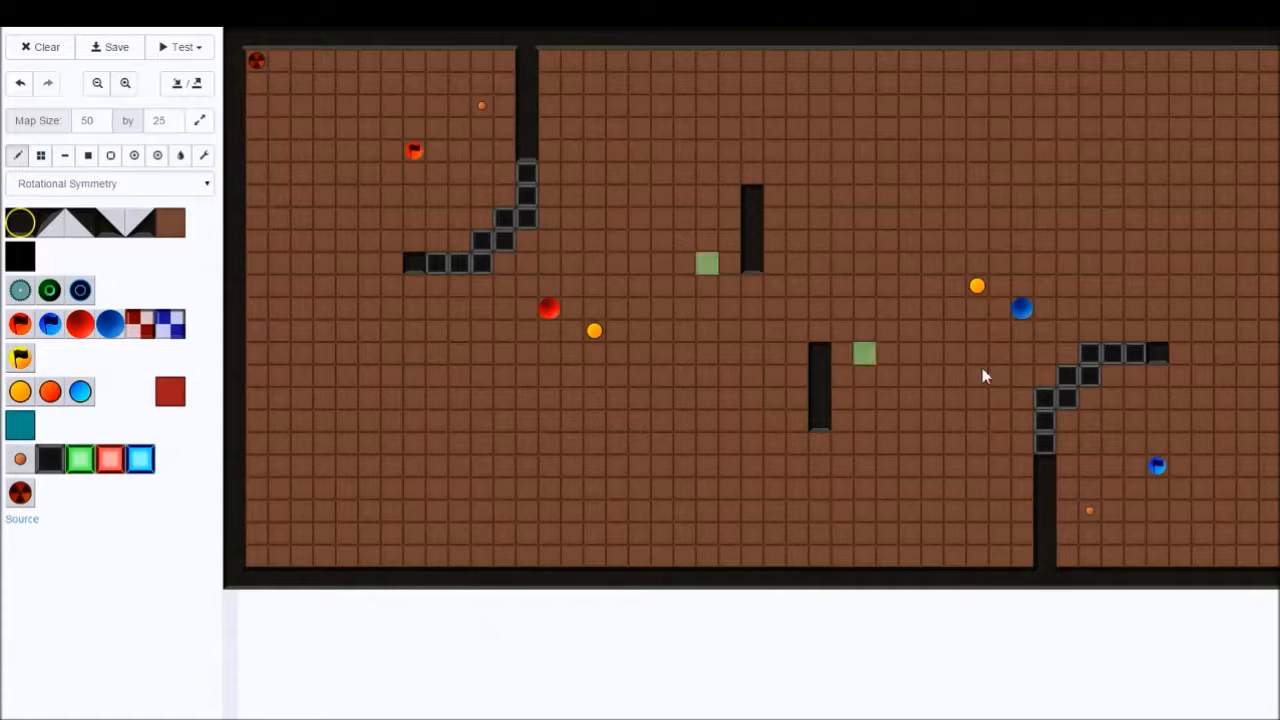
click(182, 226)
drag(820, 352, 820, 428)
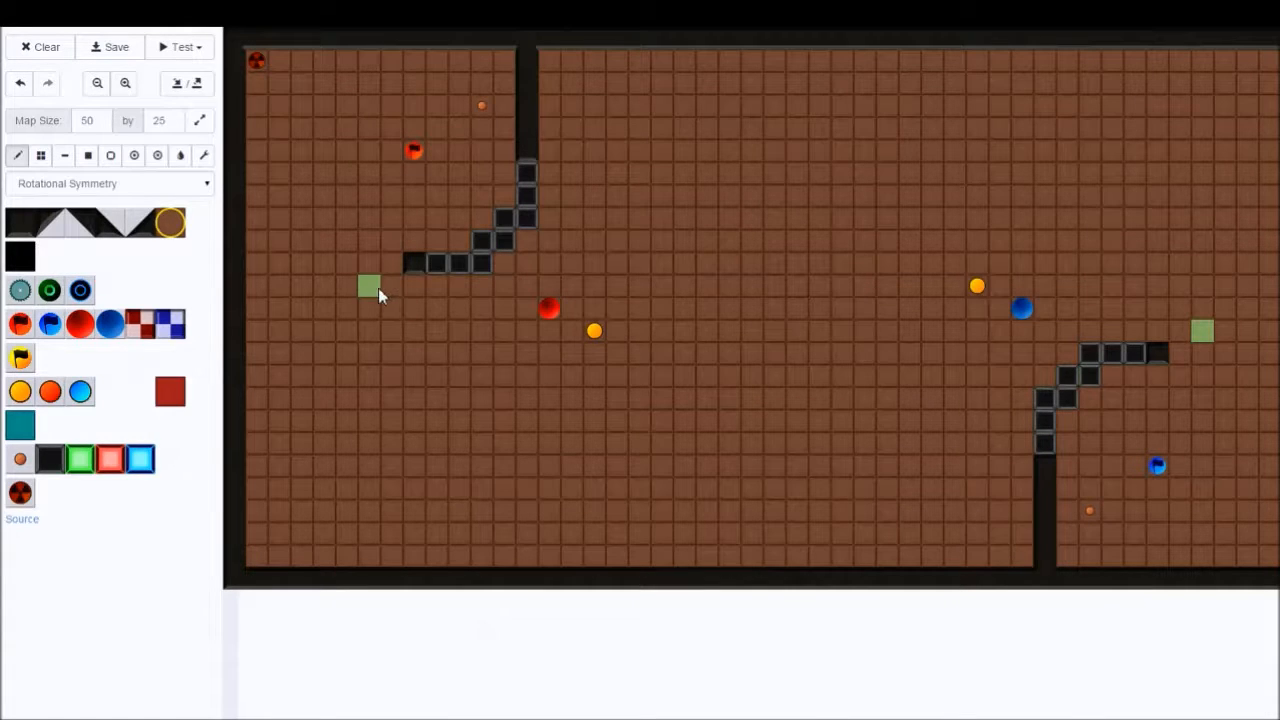
Try a descending line of diagonal half-wall tiles starting at the left border and undo the placed tiles
click(251, 65)
click(111, 229)
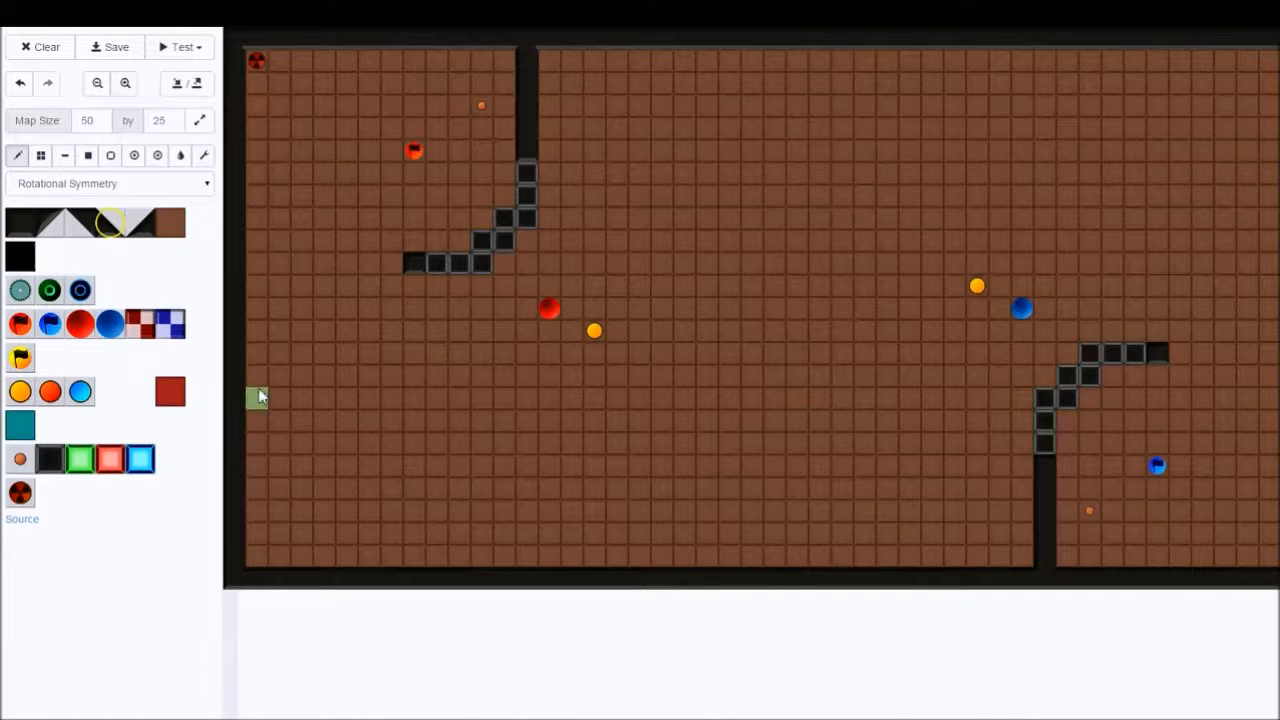
click(263, 288)
click(281, 312)
click(304, 340)
click(344, 375)
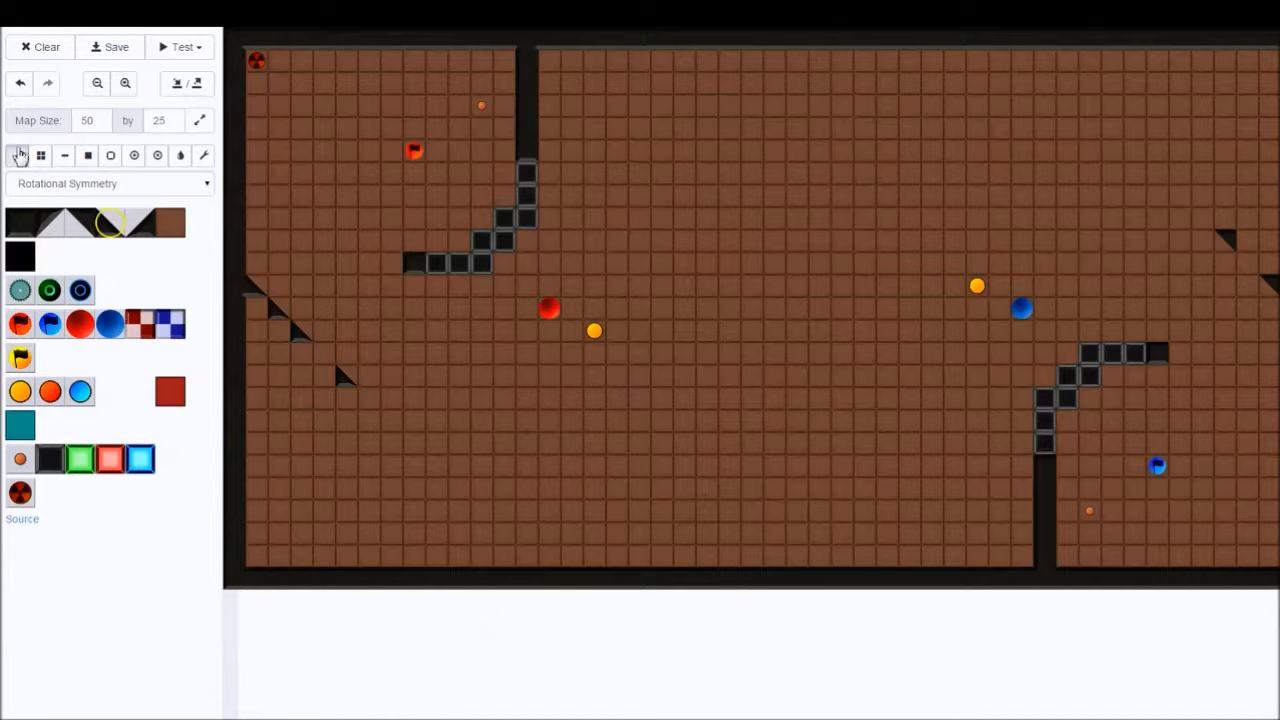
click(21, 86)
click(21, 86)
click(21, 86)
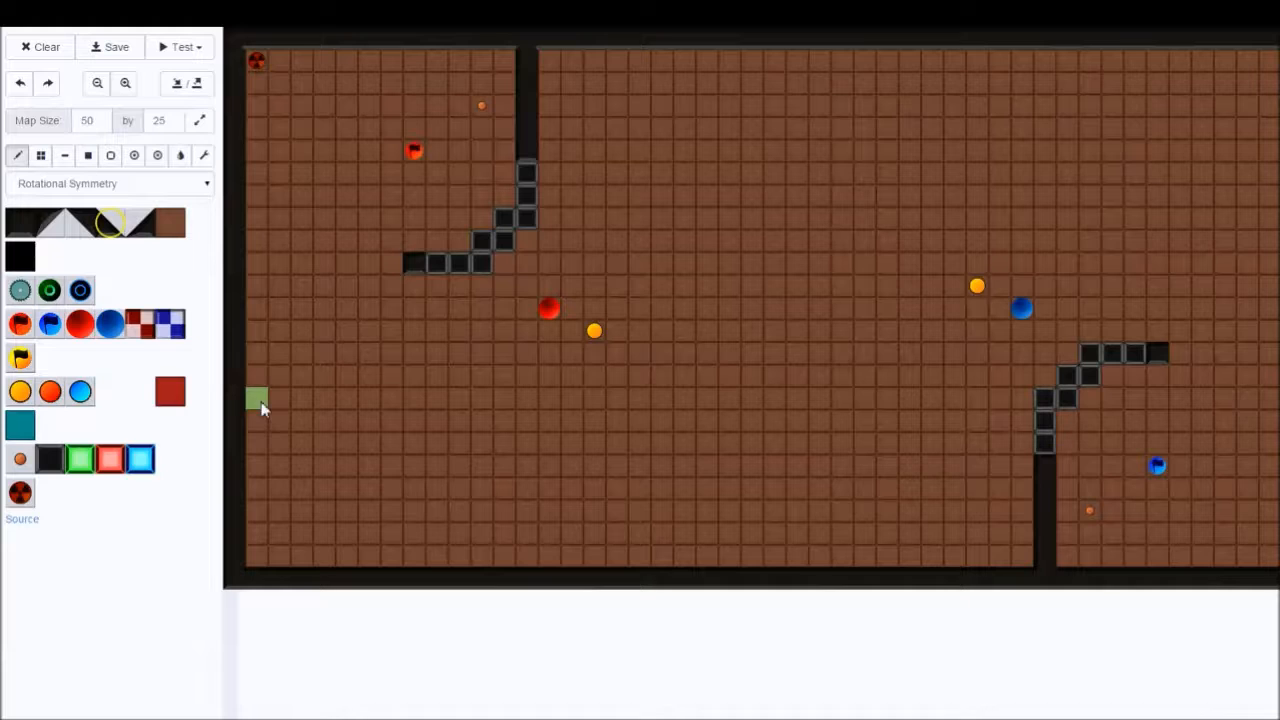
Build a diagonal wall across the map's lower-left corner from paired half tiles, ending in a full wall tile
click(255, 60)
drag(296, 447, 343, 495)
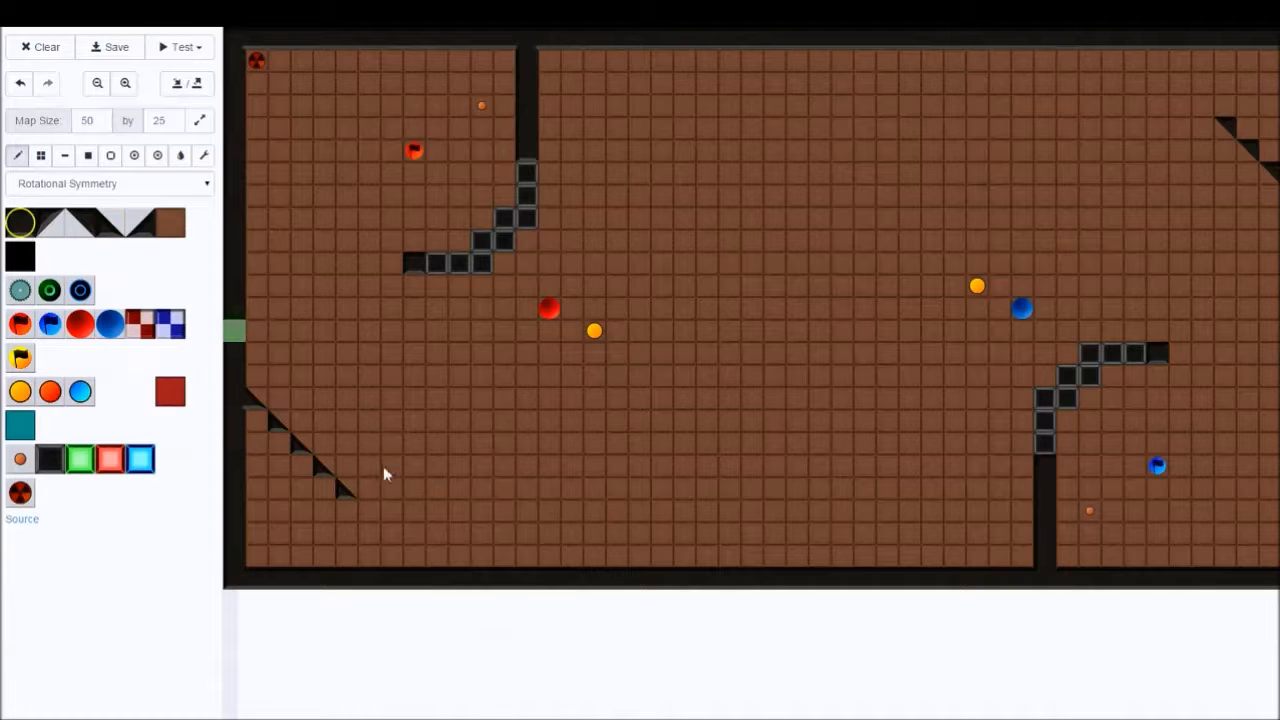
click(371, 510)
click(82, 224)
click(316, 471)
click(302, 466)
click(324, 488)
click(346, 510)
Fix the wrongly oriented half tile in the diagonal wall and extend the wall's end straight down to the bottom border
click(112, 228)
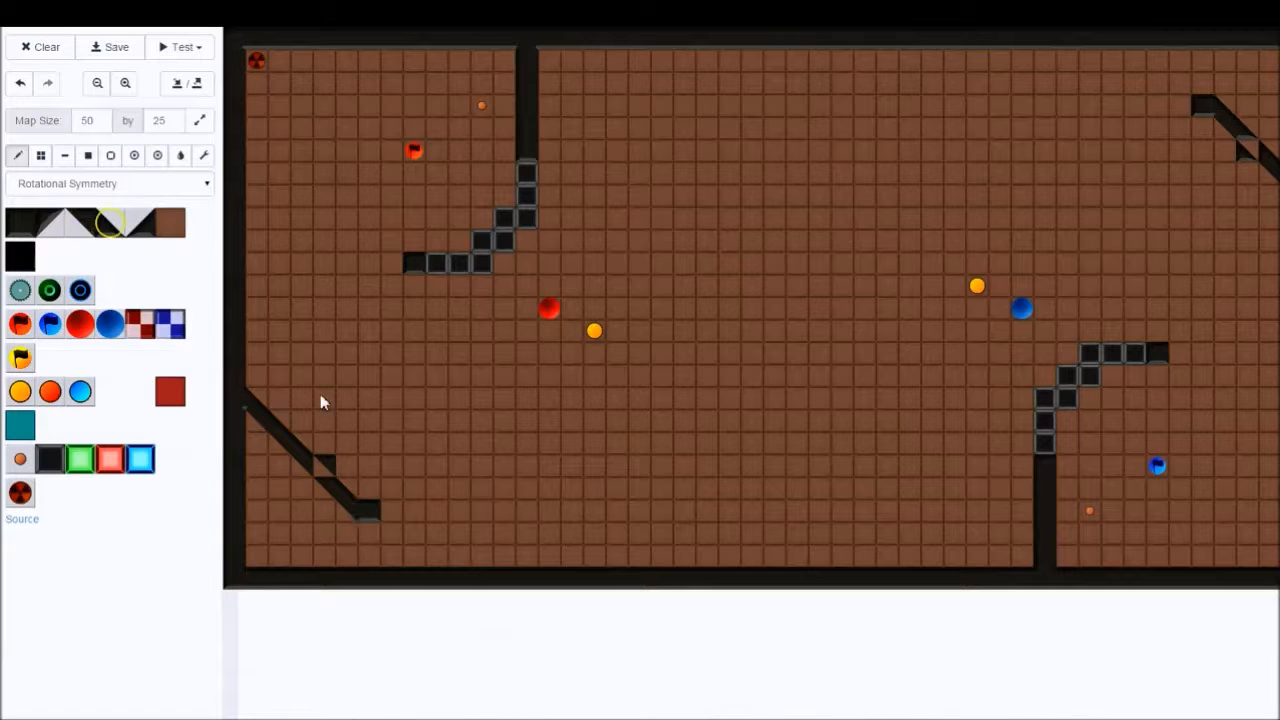
click(323, 465)
click(20, 224)
click(369, 532)
click(371, 556)
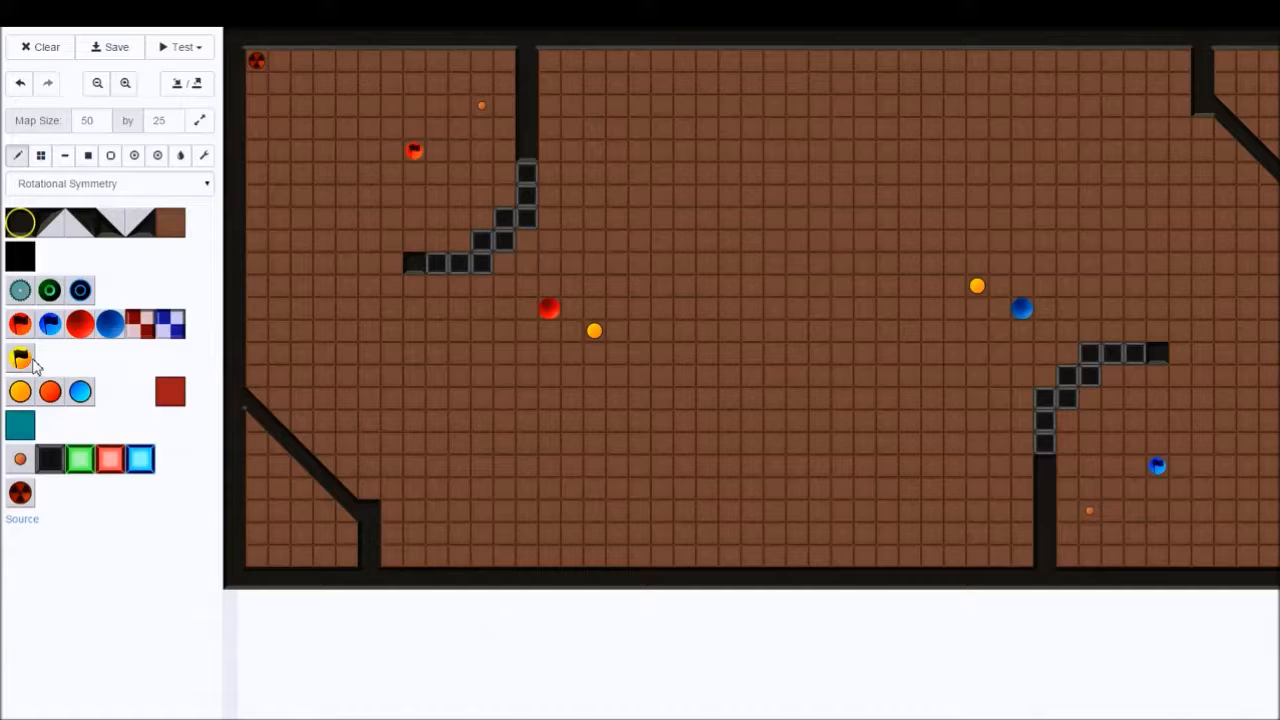
Fill the cut-off lower-left corner outside the diagonal wall, including its old border, with empty black background tiles
click(20, 256)
mouse_move(346, 578)
mouse_down()
mouse_move(346, 534)
mouse_move(301, 510)
mouse_move(237, 425)
mouse_up()
mouse_move(242, 489)
mouse_down()
mouse_move(257, 563)
mouse_move(329, 591)
mouse_move(251, 543)
mouse_move(249, 507)
mouse_move(240, 563)
mouse_move(294, 540)
mouse_move(329, 571)
mouse_move(240, 578)
mouse_move(322, 532)
mouse_move(277, 488)
mouse_move(268, 530)
mouse_up()
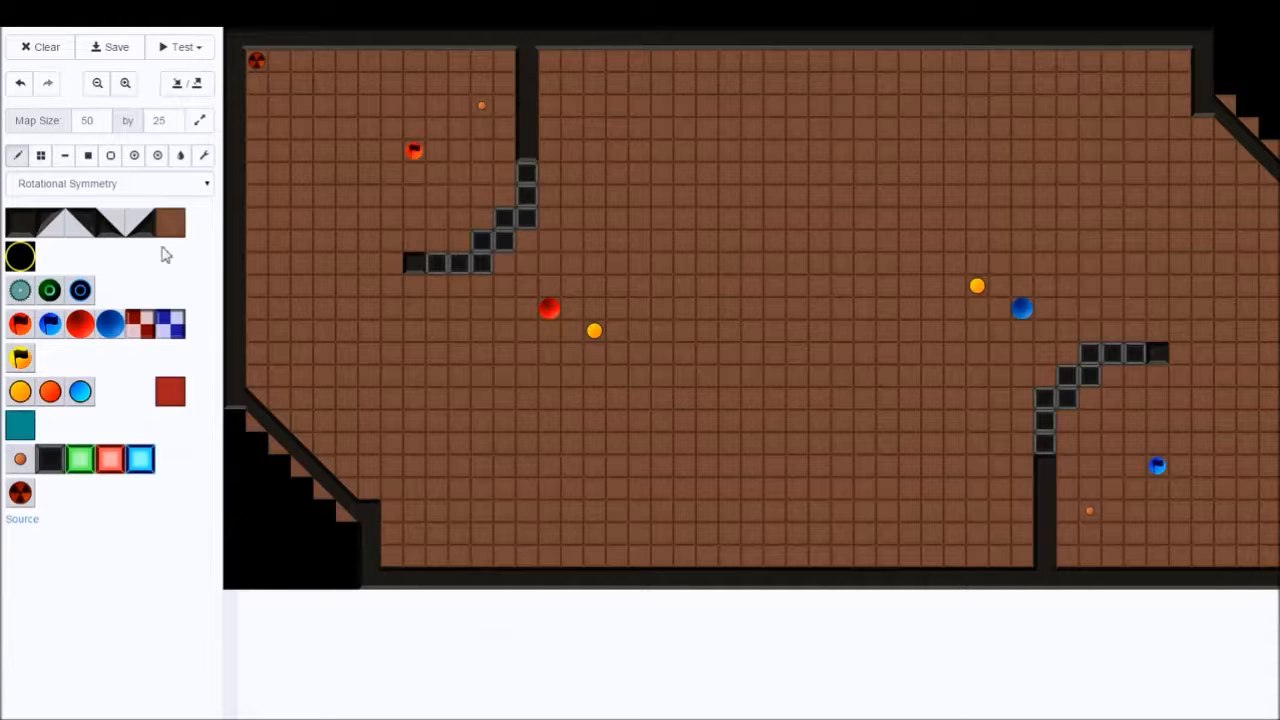
Try blue spawn points below the corner bomb, at both ends of the diagonal wall and right of it, and erase them
click(82, 327)
click(112, 322)
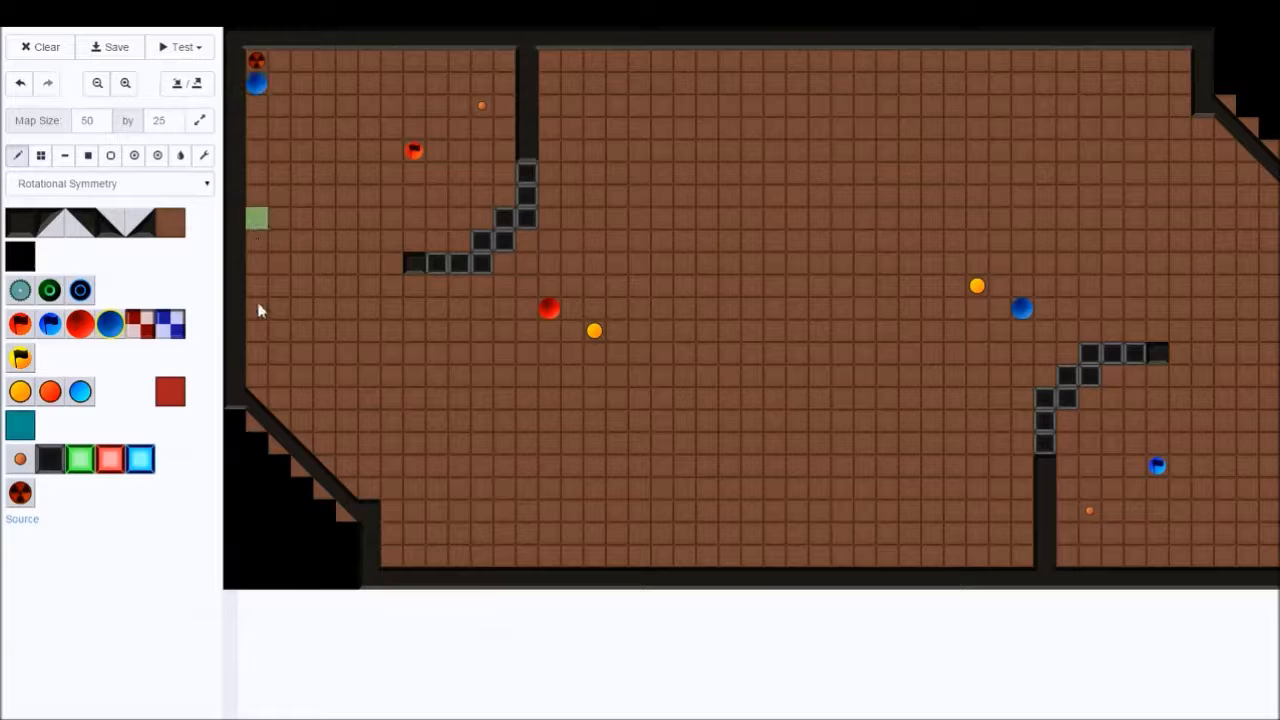
click(263, 380)
click(369, 488)
click(480, 466)
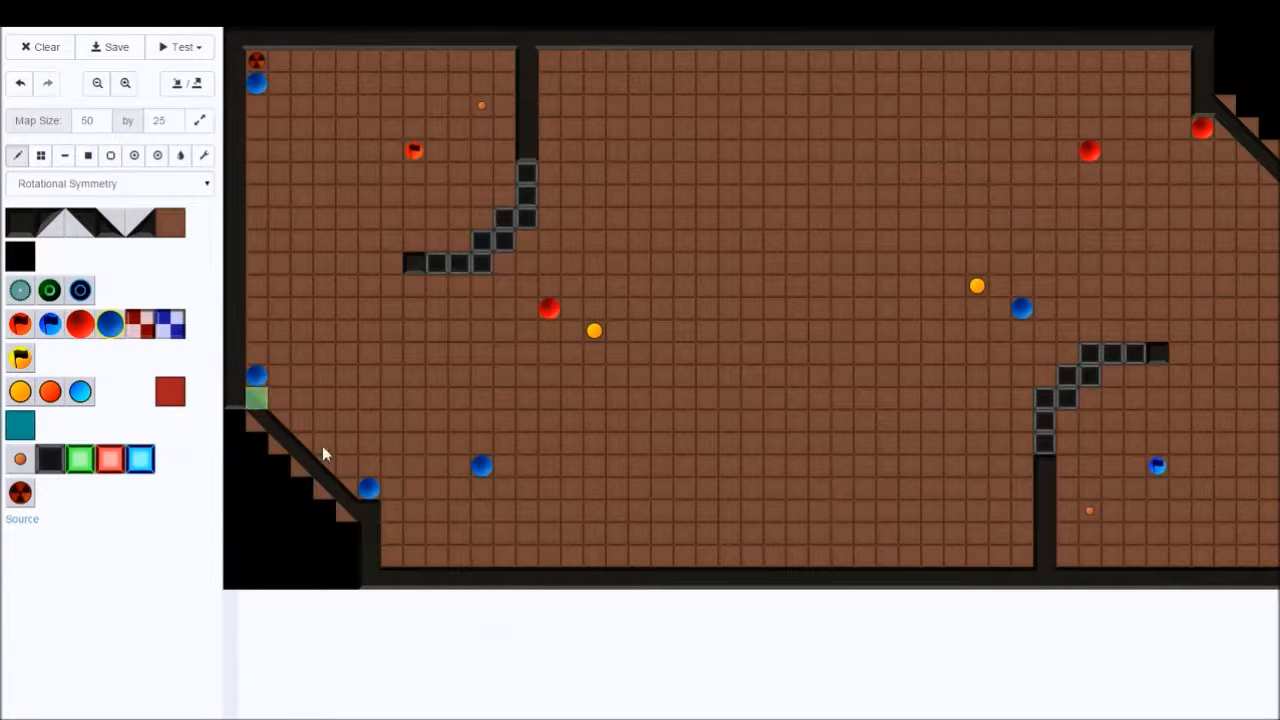
click(483, 470)
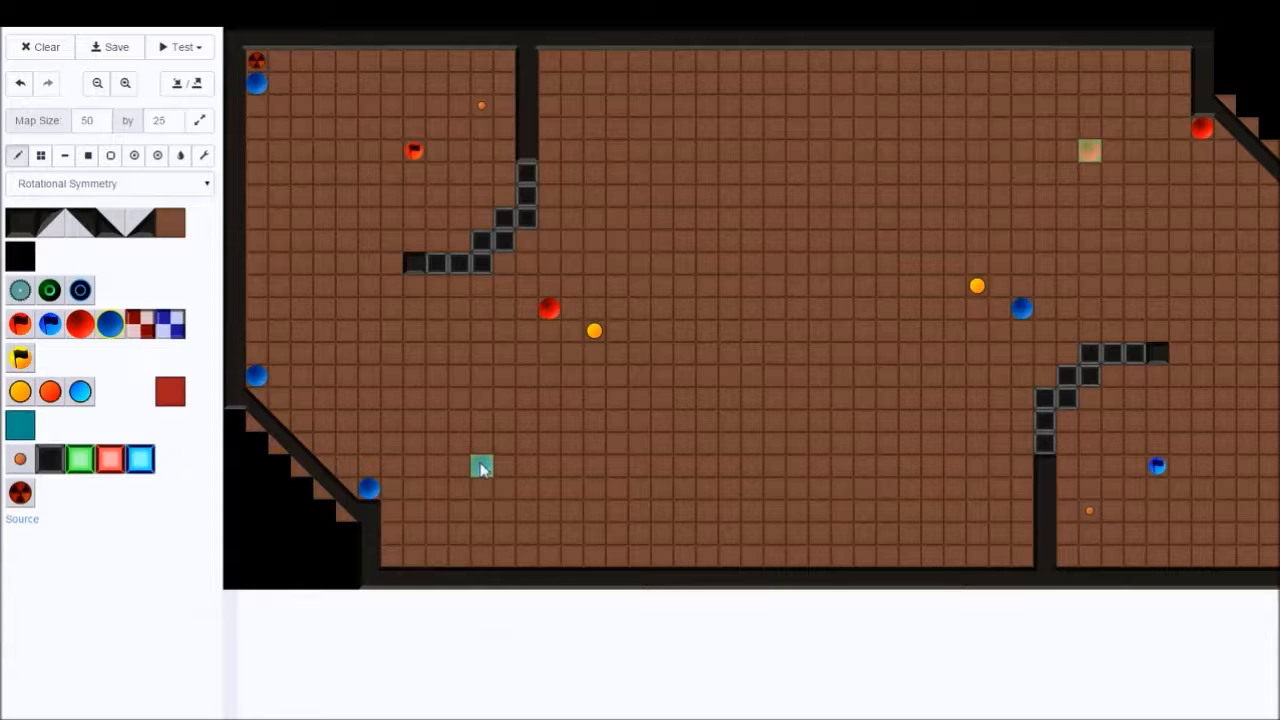
click(481, 470)
click(168, 221)
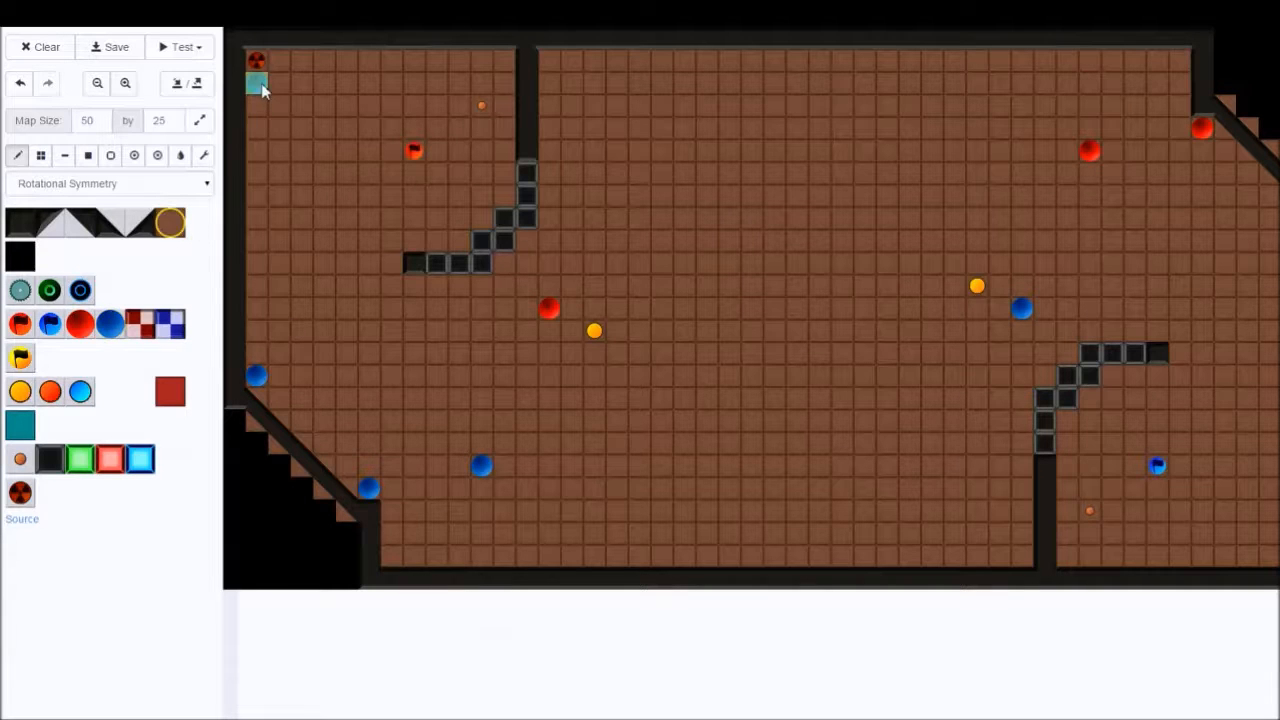
click(256, 376)
click(369, 487)
click(482, 472)
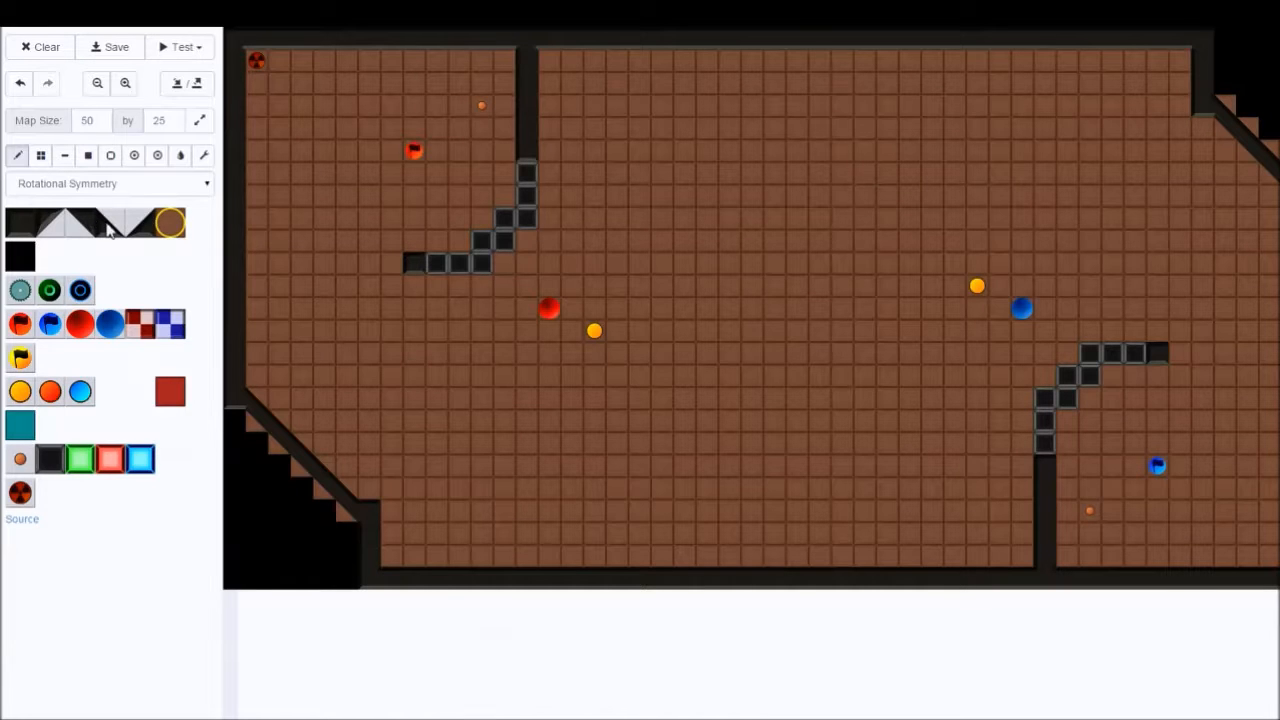
Place a blue spawn point in the lower-left area and move the red spawn point directly above the left boost
click(108, 328)
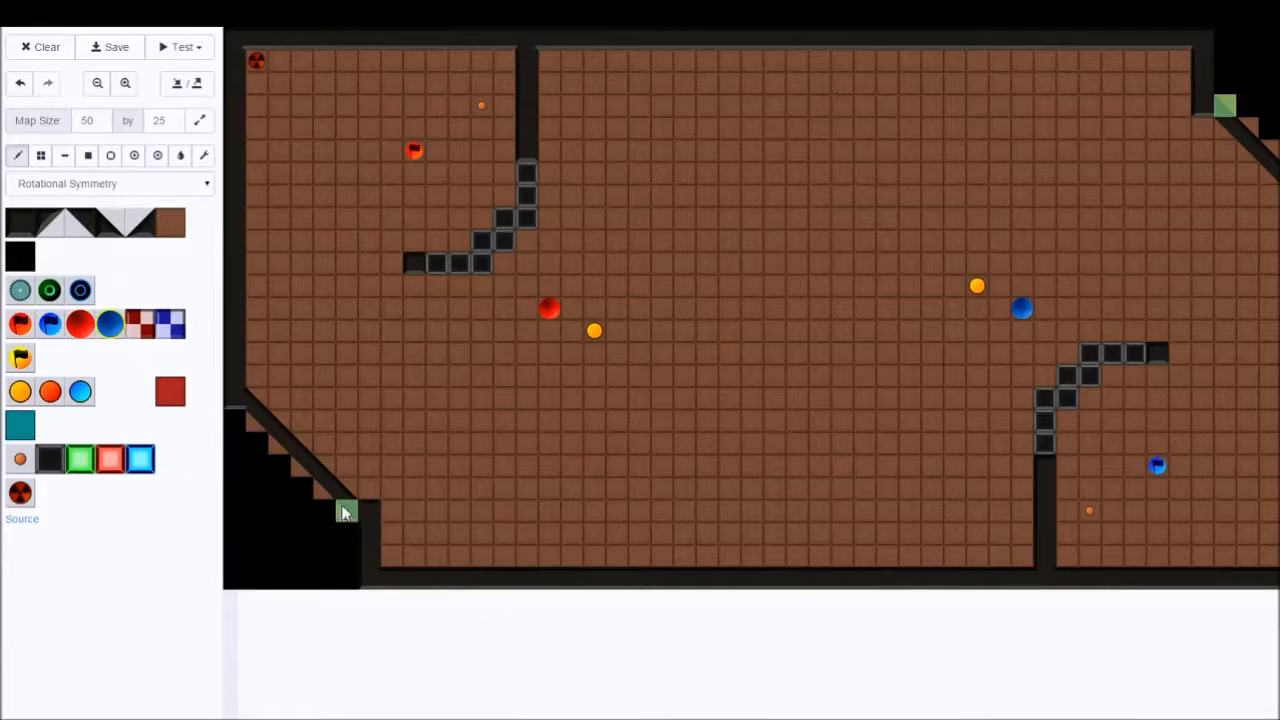
click(526, 468)
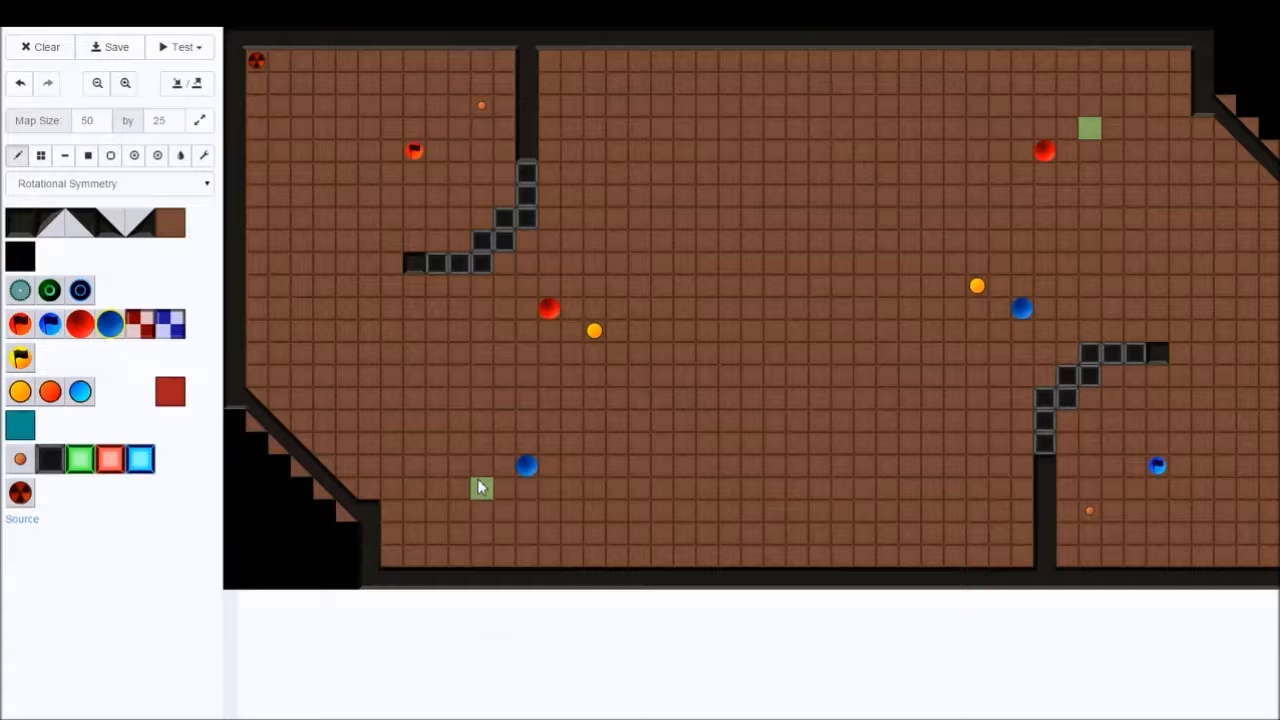
click(169, 224)
click(549, 308)
click(80, 323)
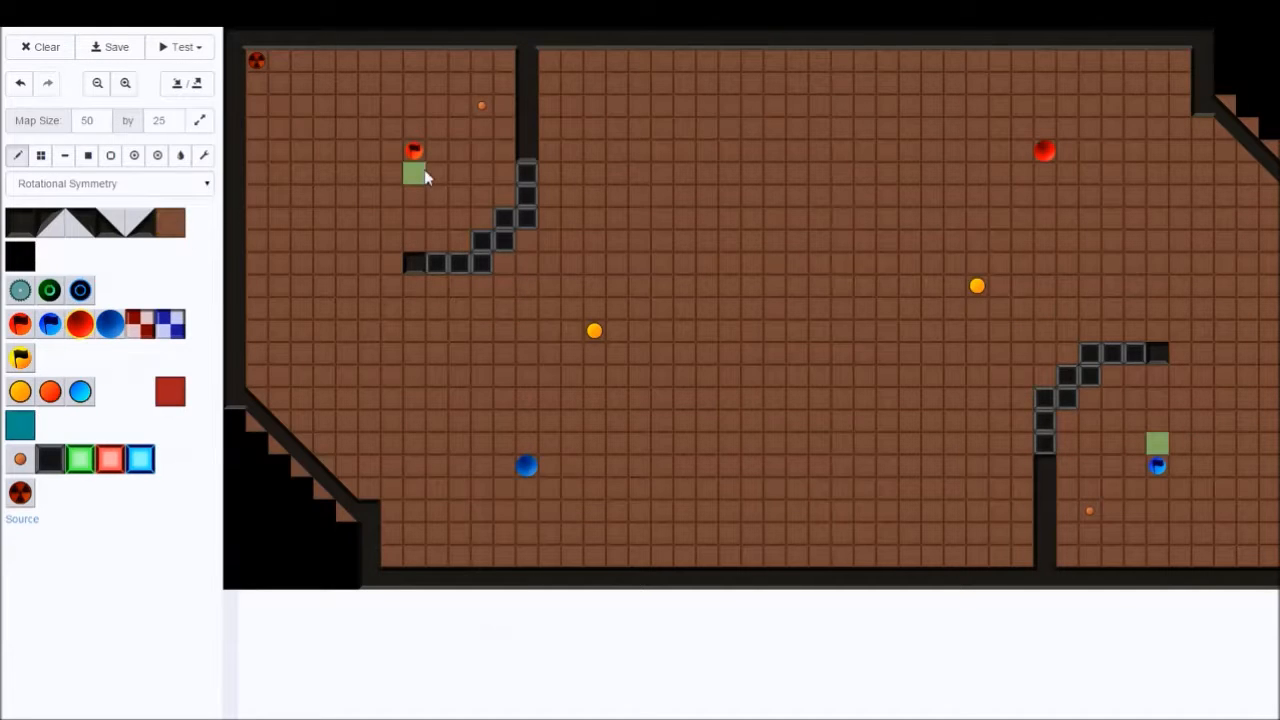
click(594, 308)
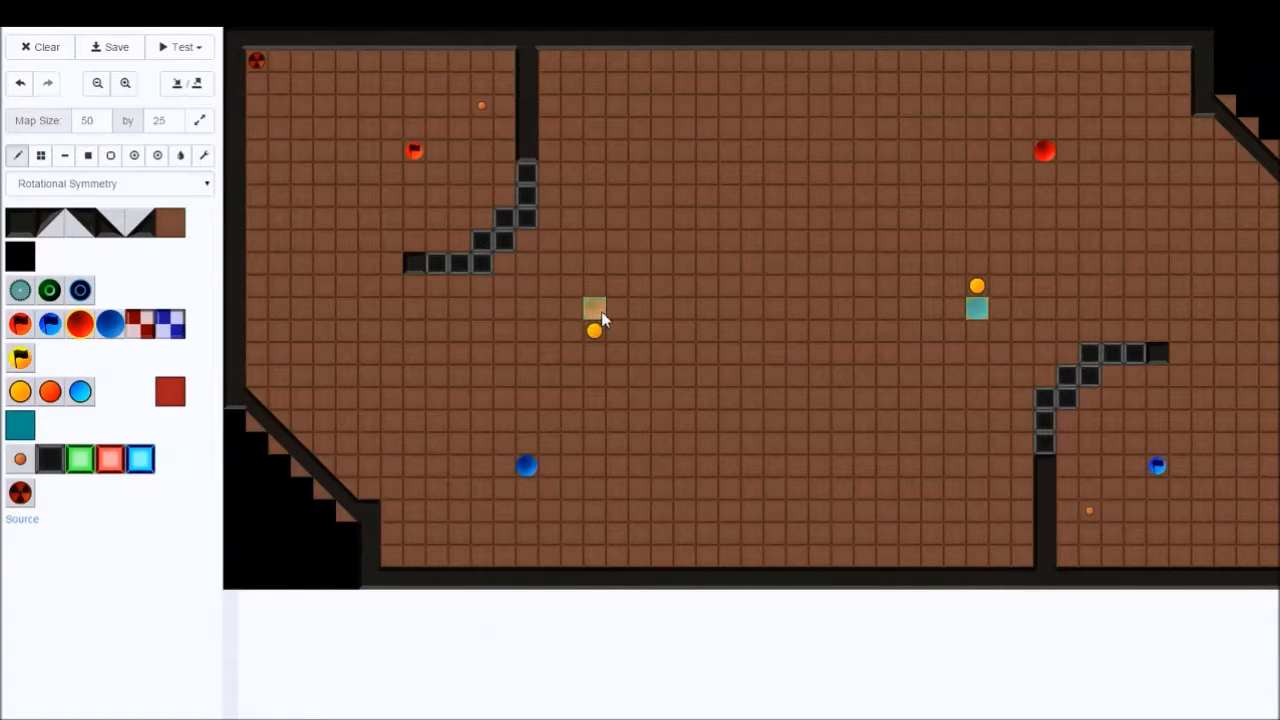
click(520, 476)
Try a four-tile horizontal wall below the left boost and erase it with floor tiles
click(18, 227)
mouse_move(551, 400)
mouse_down()
mouse_move(623, 400)
mouse_move(593, 397)
mouse_up()
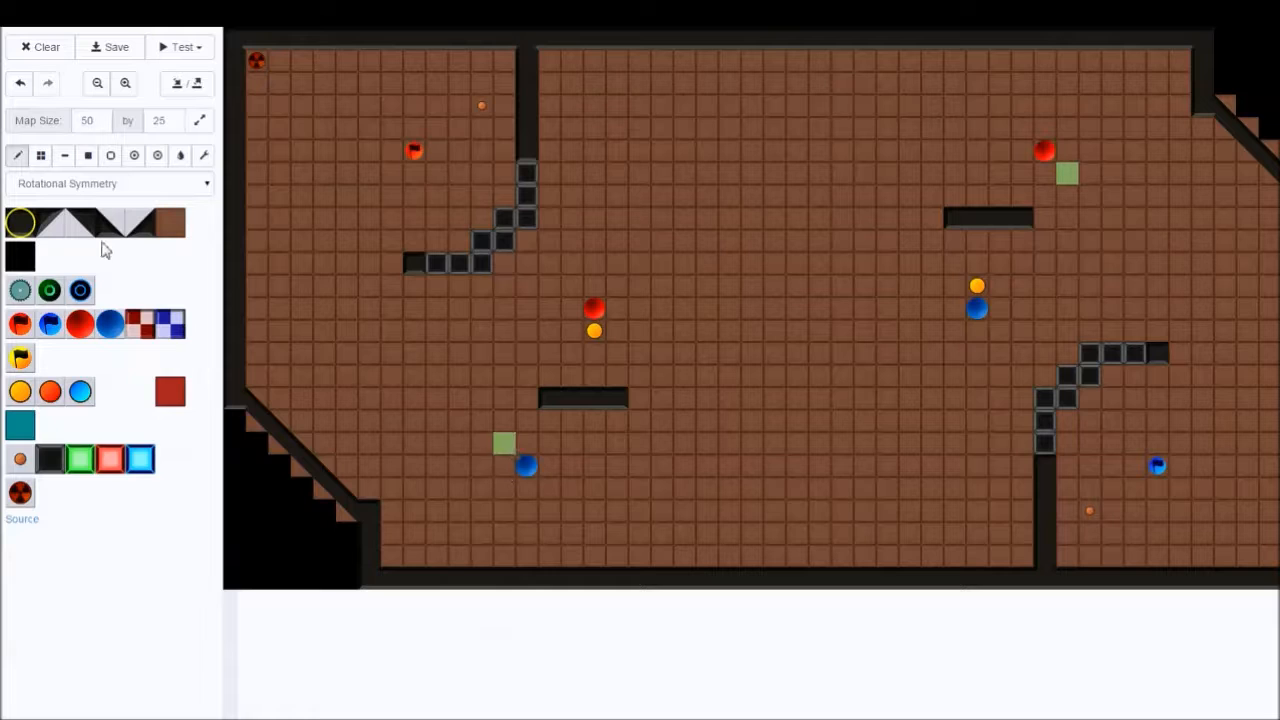
click(172, 222)
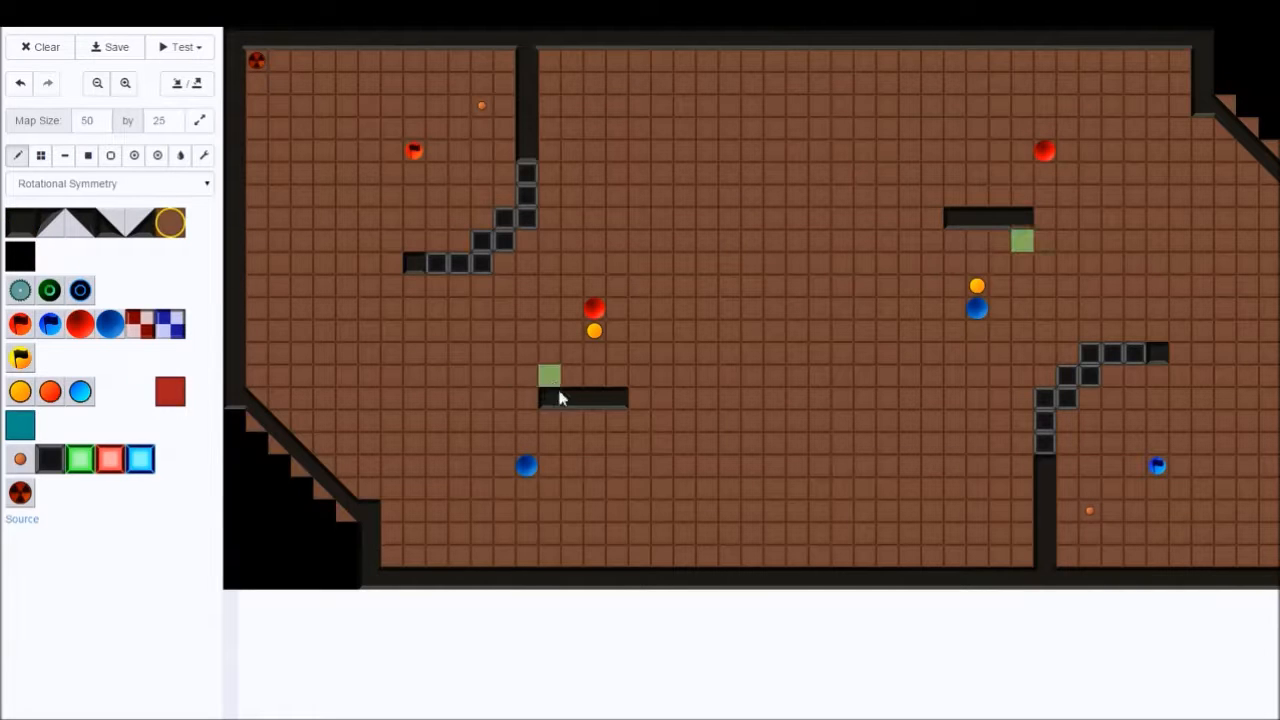
drag(557, 397, 617, 397)
Place two spikes in one row below the left boost with two floor tiles between them, erasing the extra spike
click(20, 297)
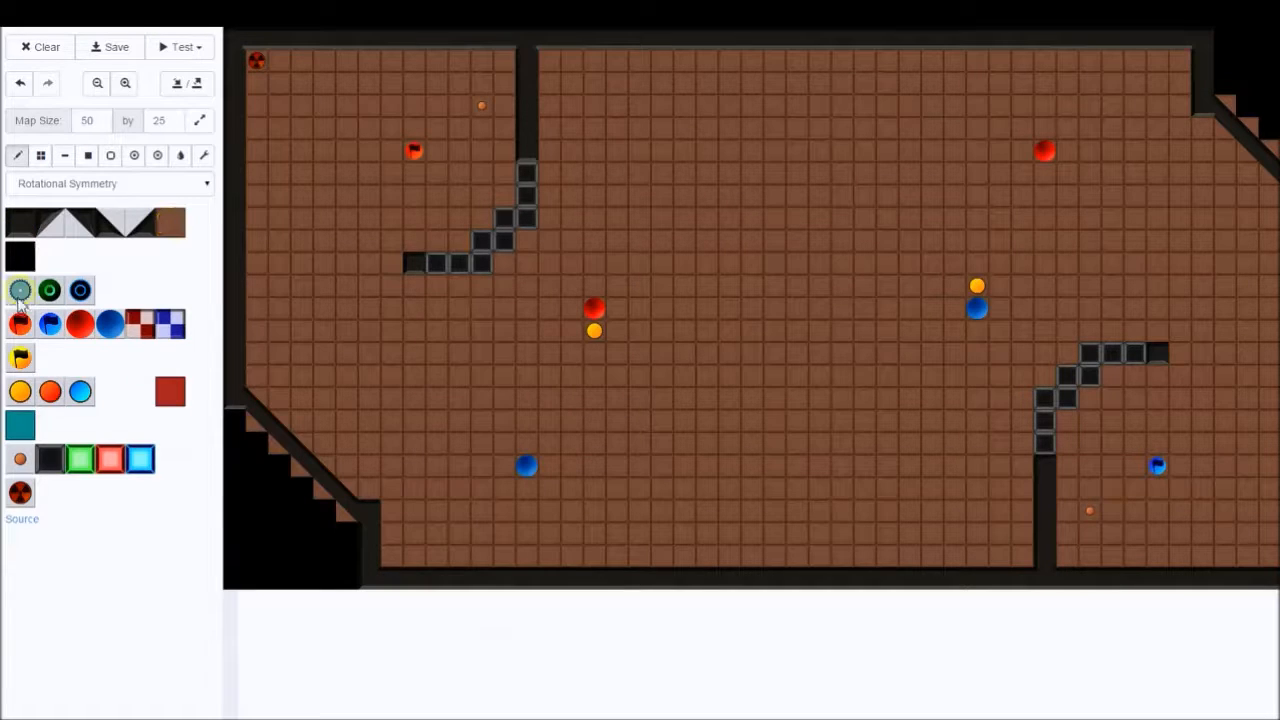
click(549, 398)
click(639, 398)
click(626, 399)
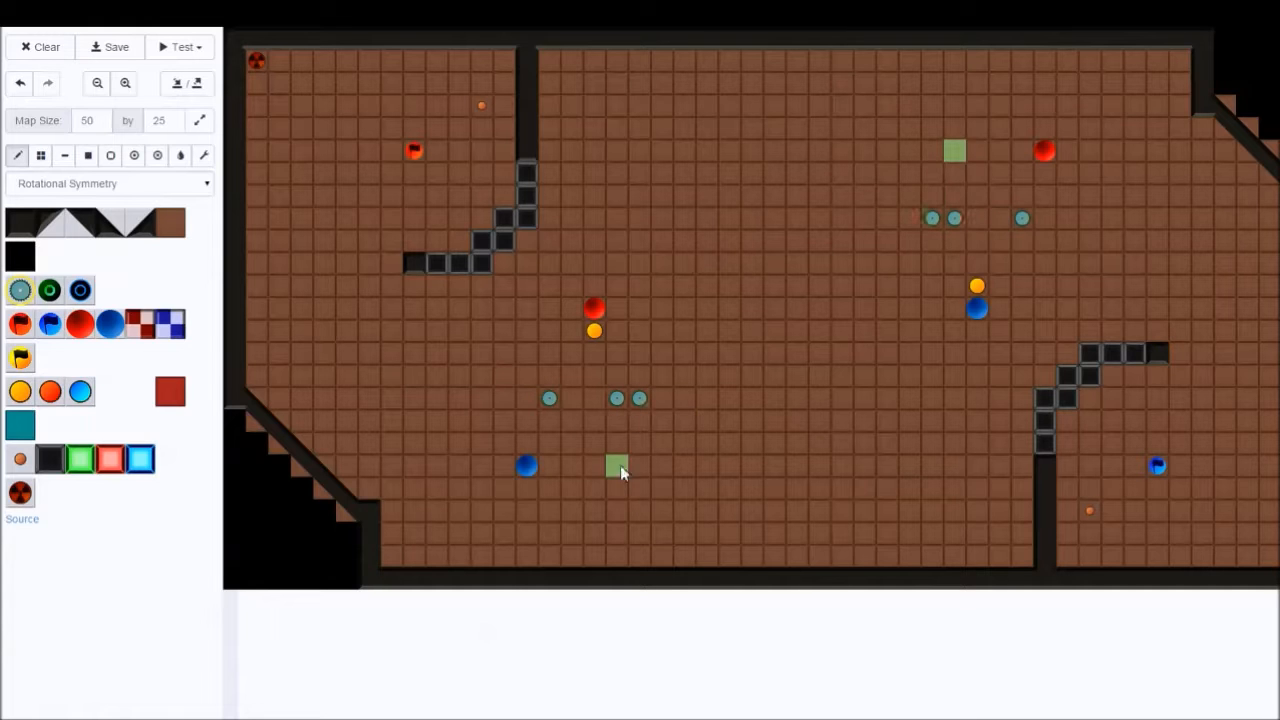
click(172, 222)
click(645, 402)
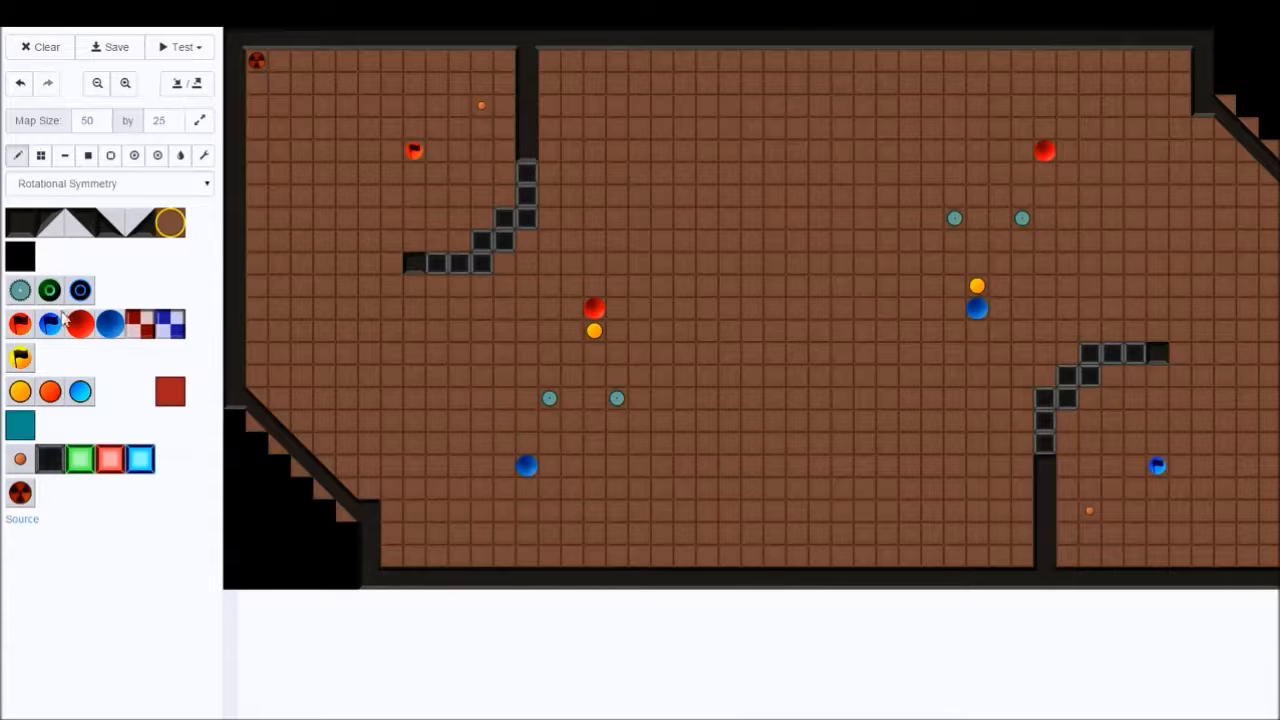
Try another blue spawn point along the bottom border and erase all red and blue spawn points from the map
click(110, 323)
click(571, 555)
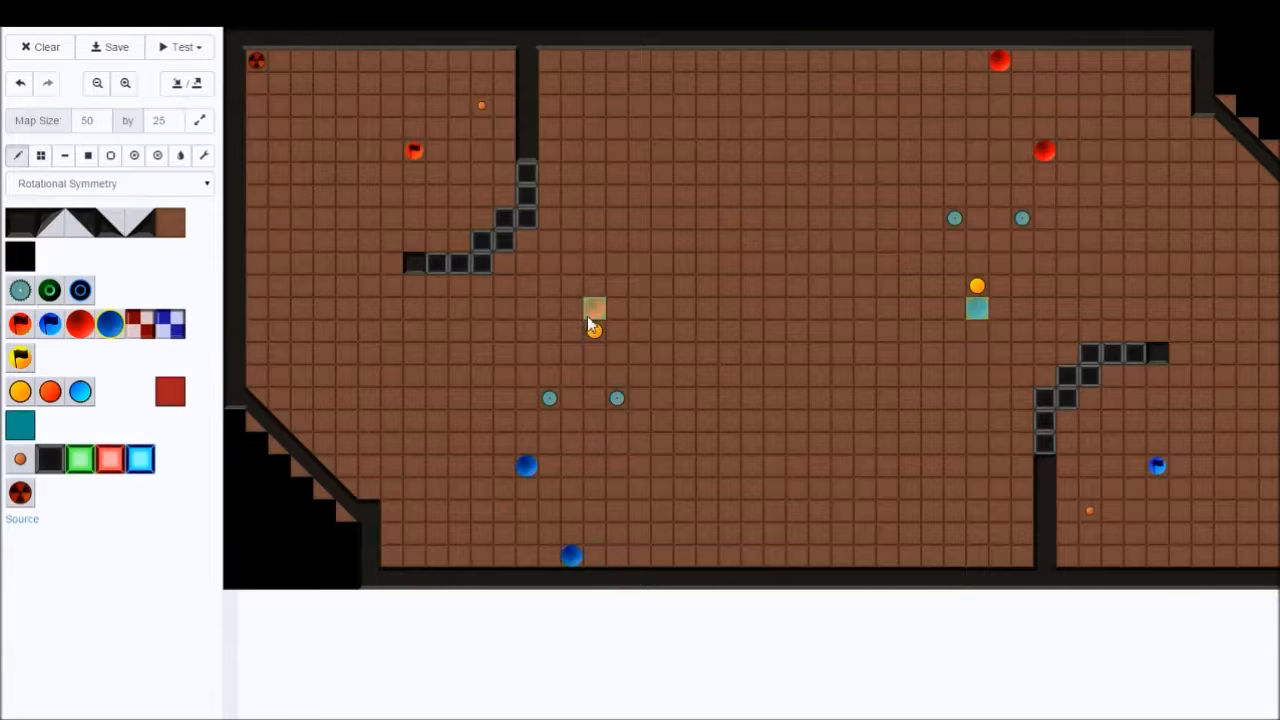
click(170, 222)
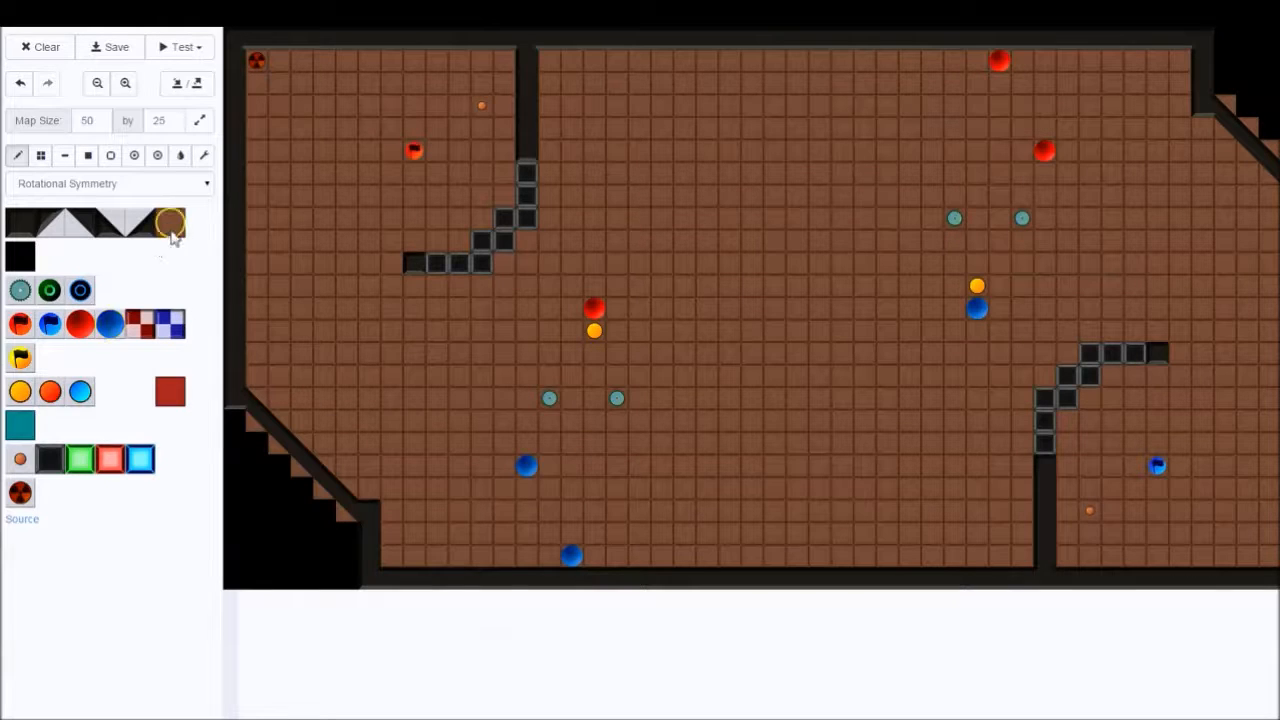
click(527, 465)
click(571, 555)
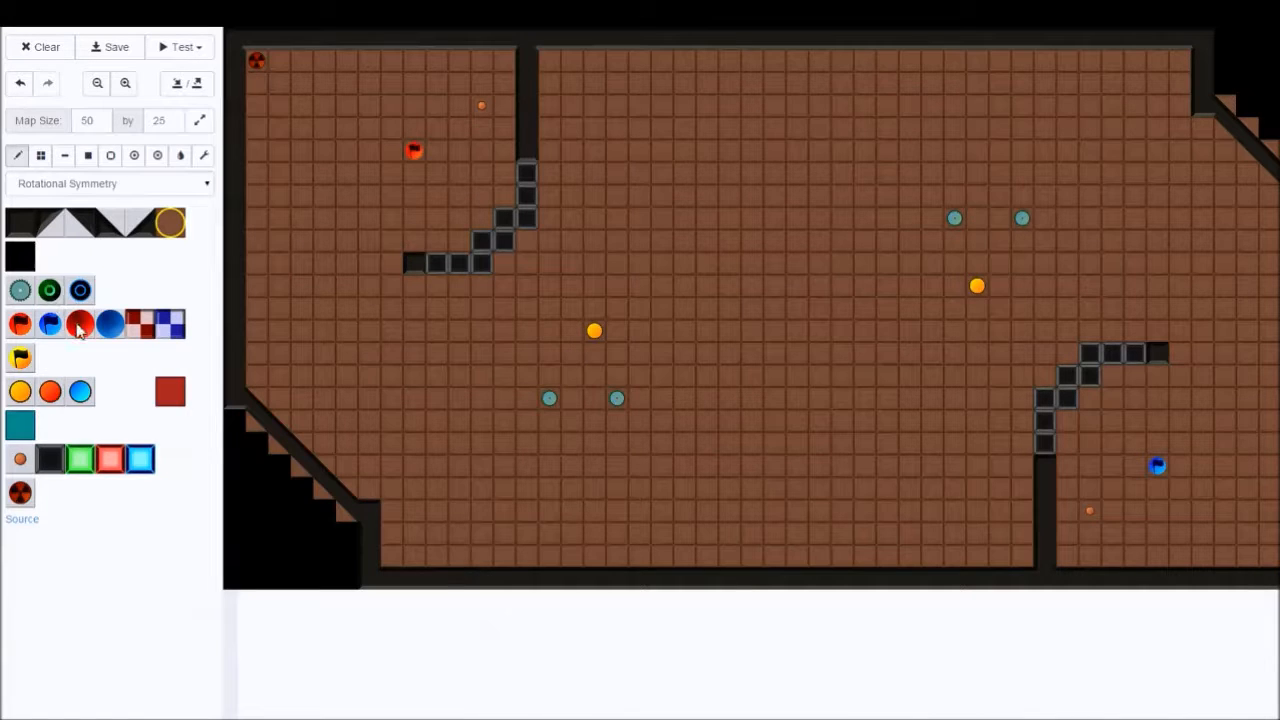
Place five blue spawn points around the two spikes below the left boost
click(112, 332)
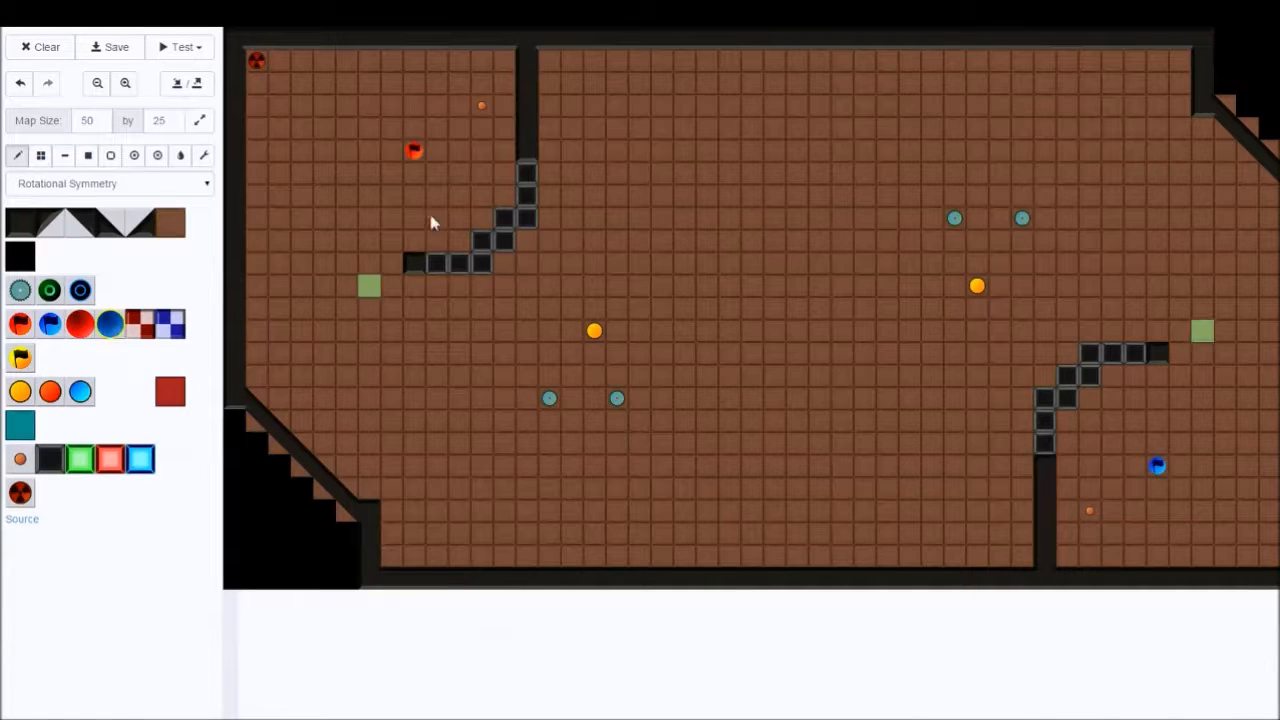
click(528, 422)
click(594, 375)
click(661, 398)
click(594, 443)
click(548, 354)
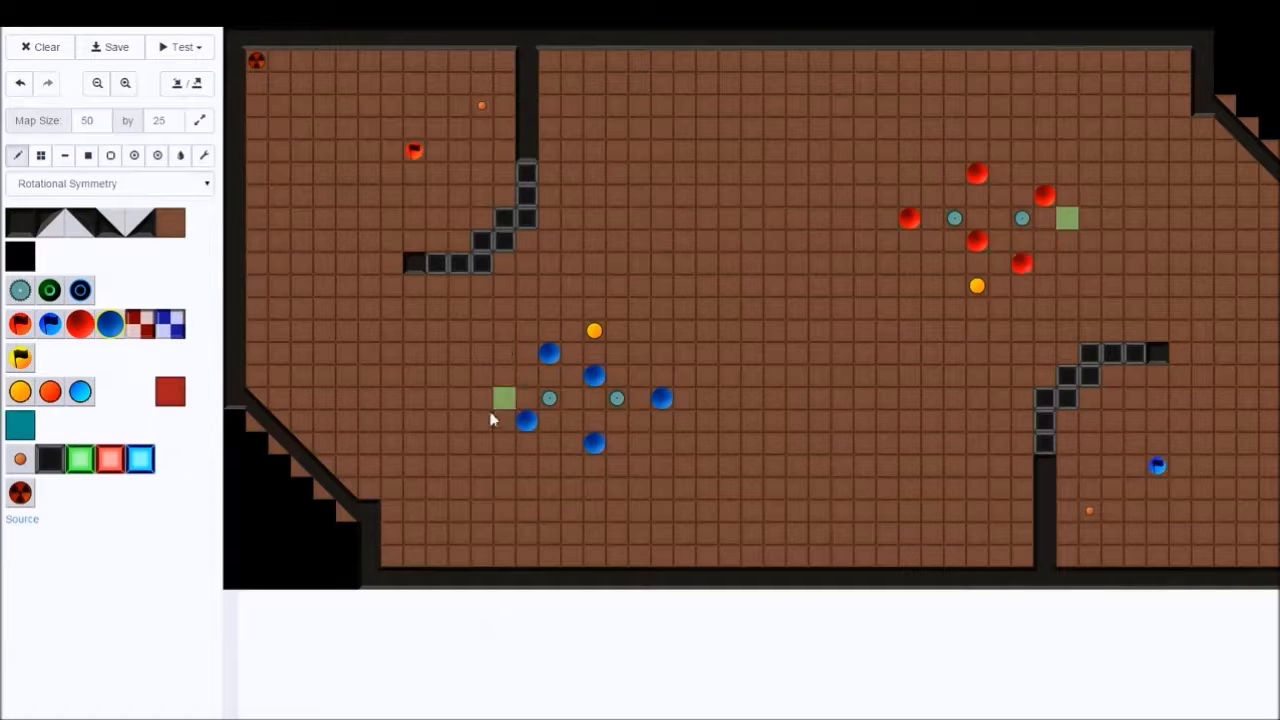
Erase the two upper blue spawn points and the one right of the spikes with floor tiles
click(170, 222)
click(549, 353)
click(594, 375)
click(660, 399)
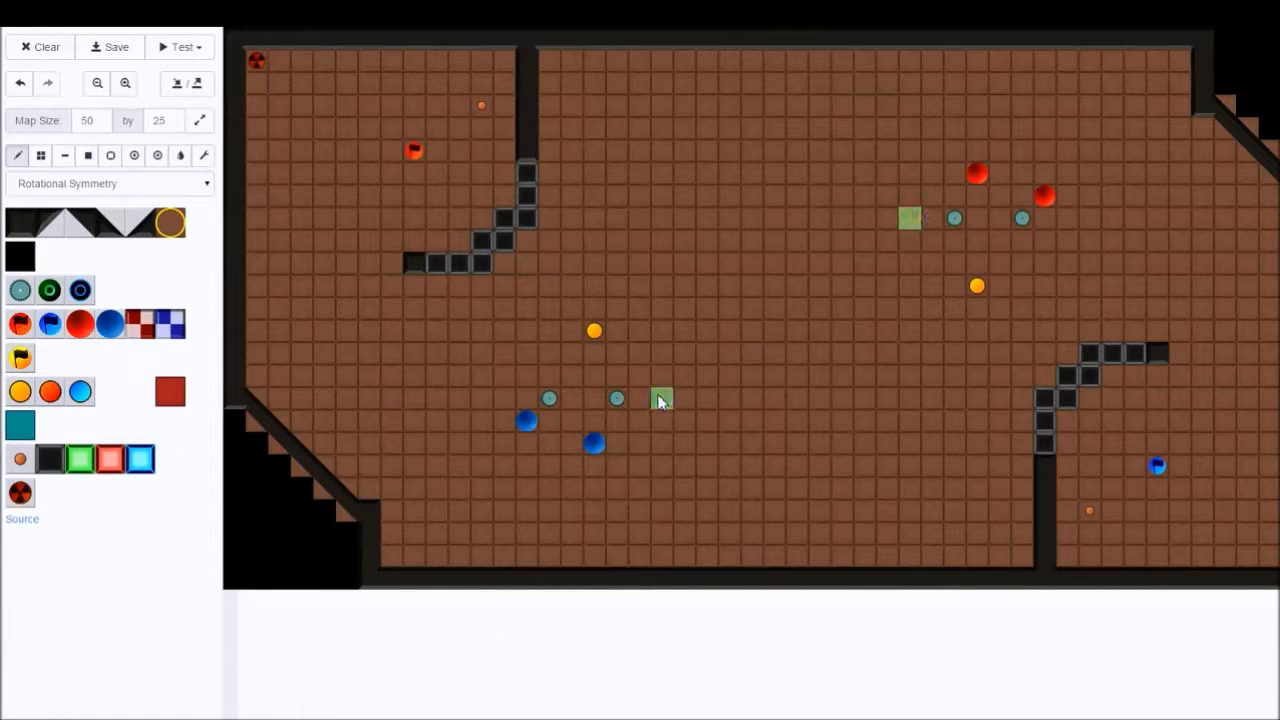
Erase the two remaining blue spawn points below the left spikes with floor tiles
click(594, 443)
click(527, 420)
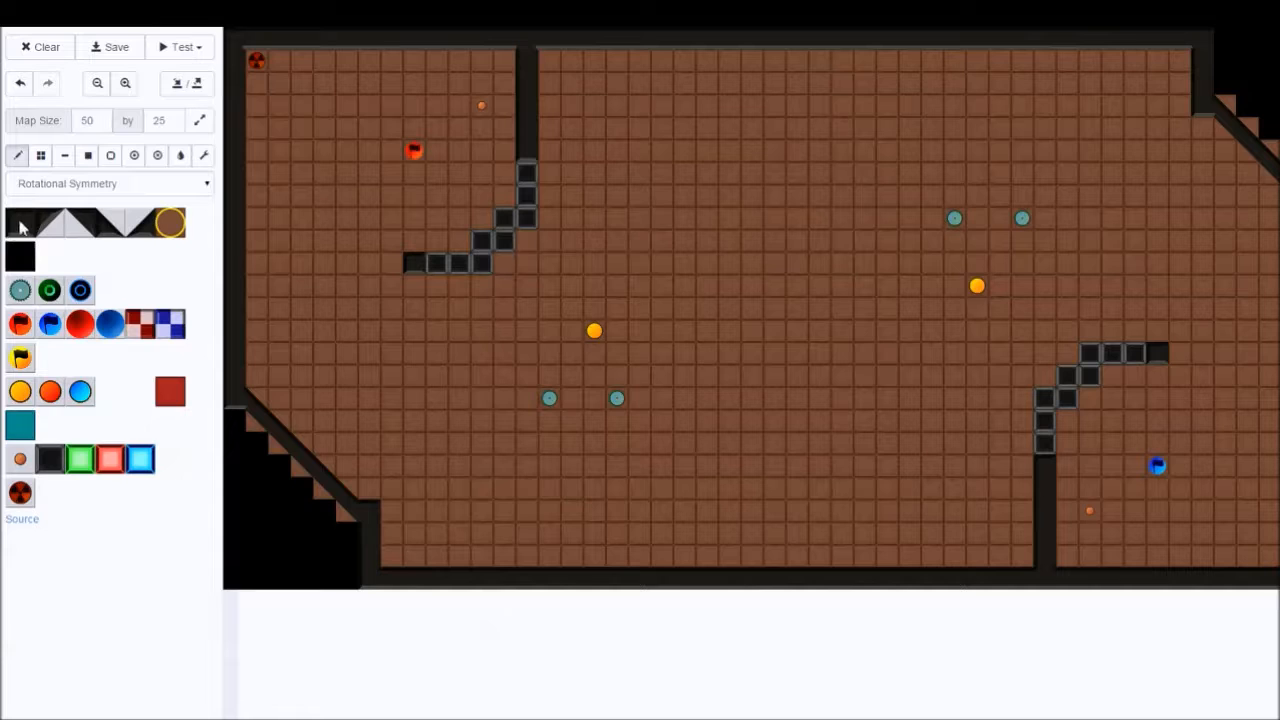
Resize the map to a width of 51 tiles, keeping the height at 25
click(50, 290)
click(200, 122)
click(678, 417)
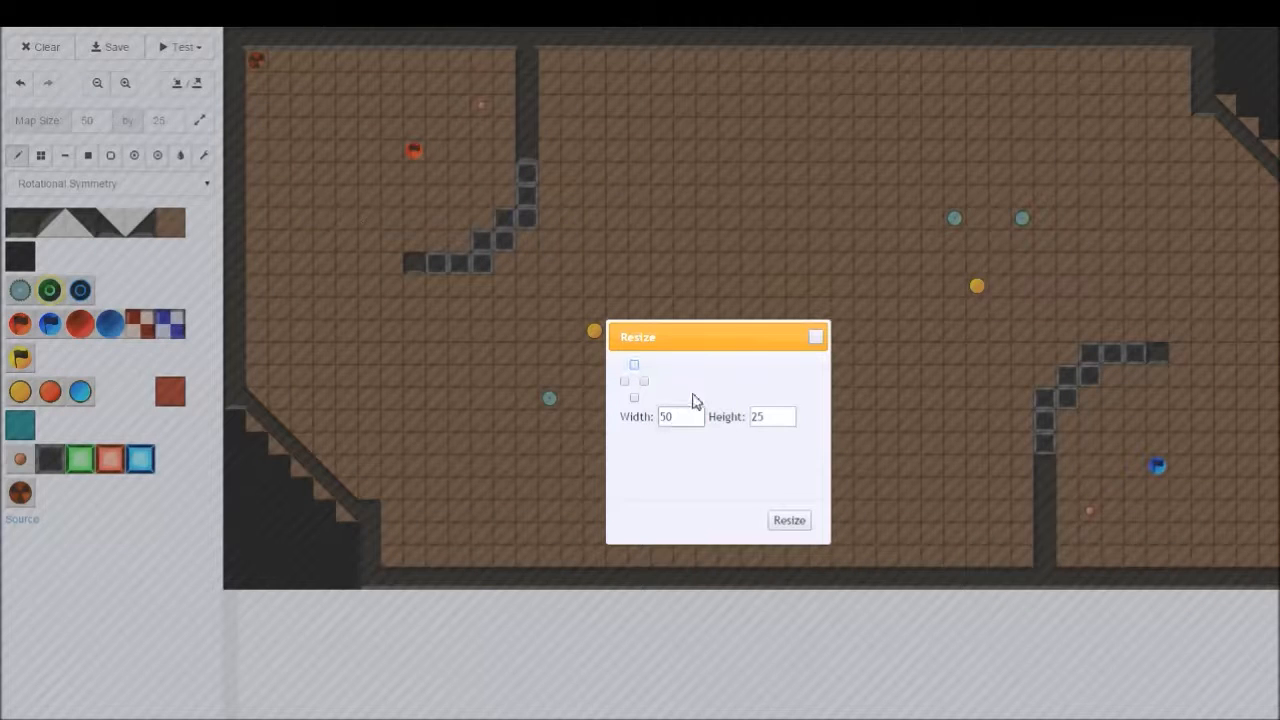
text(1)
click(789, 521)
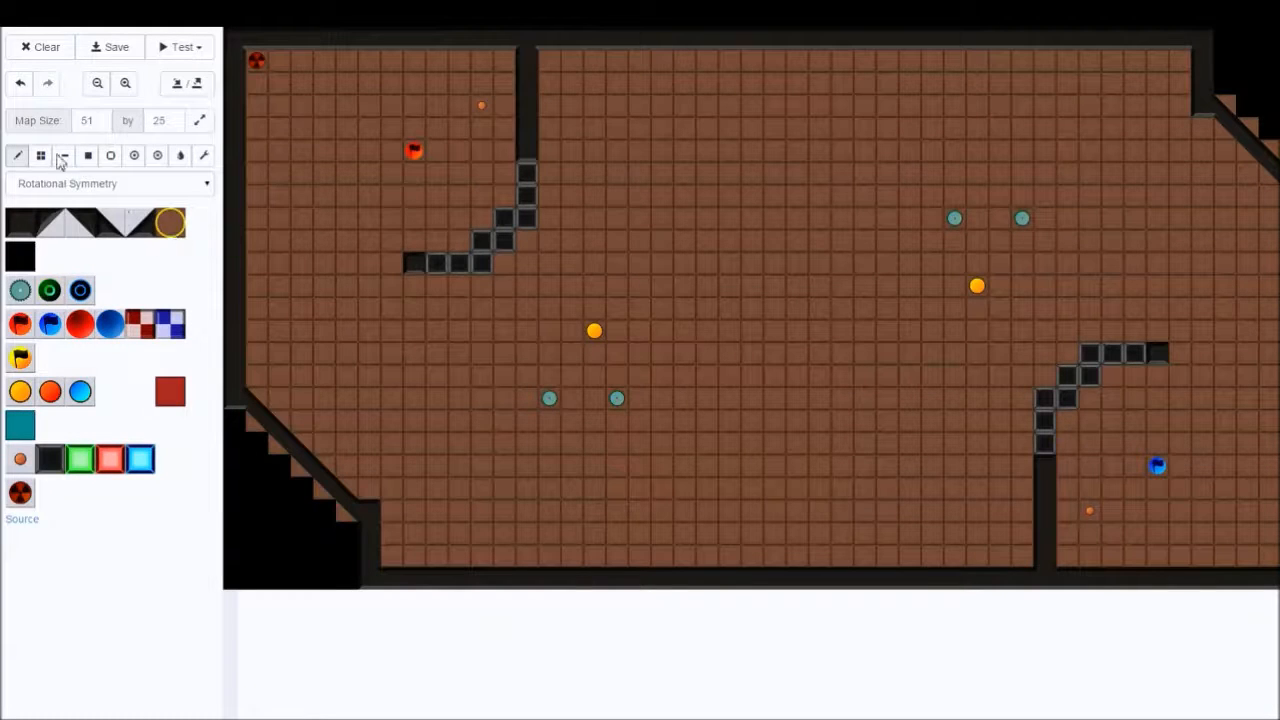
Turn symmetry off and clear the map's right half and upper-right corner with filled rectangles of empty background tiles
click(88, 156)
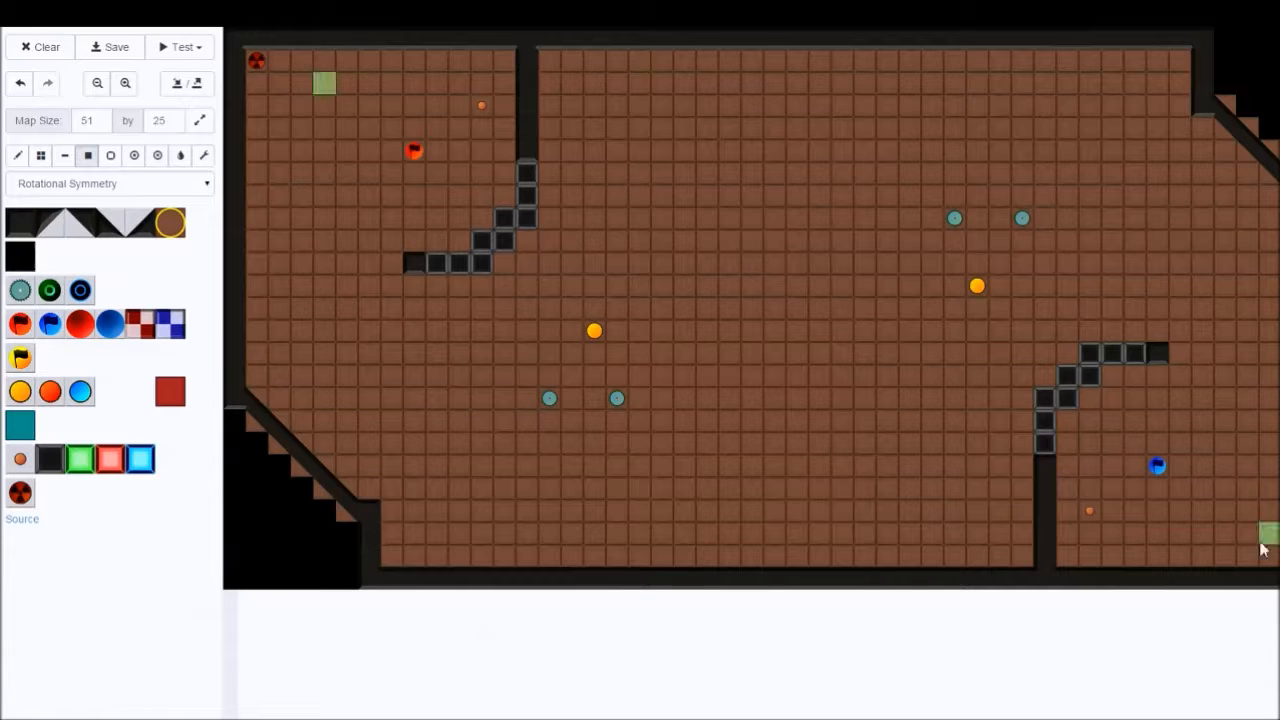
click(22, 260)
drag(234, 38, 1242, 480)
click(200, 184)
click(128, 204)
drag(1265, 575, 922, 78)
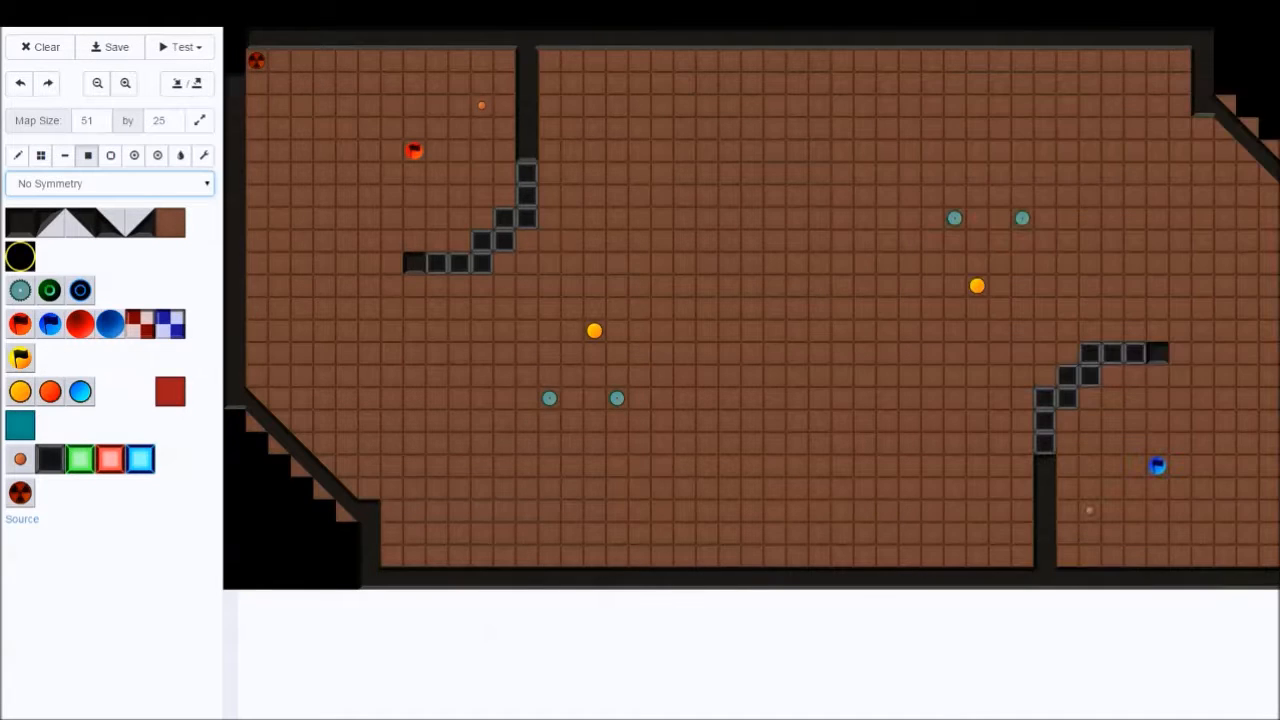
drag(1268, 566, 916, 143)
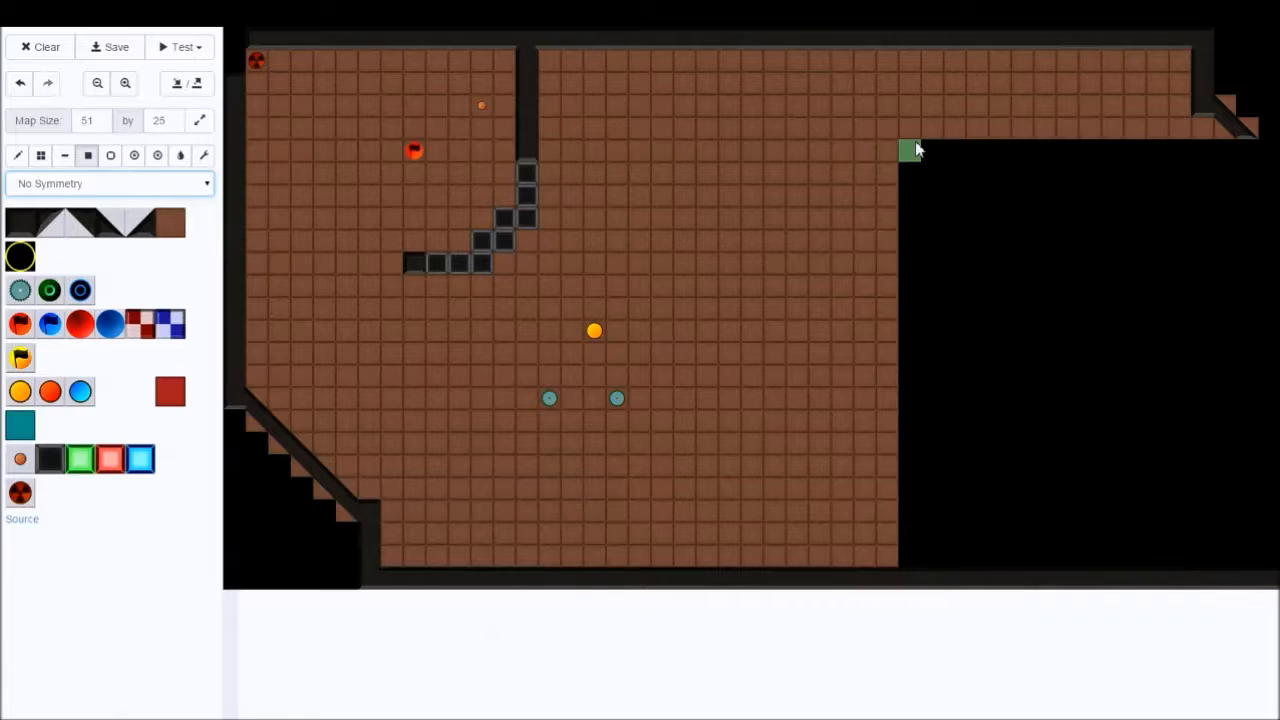
click(20, 230)
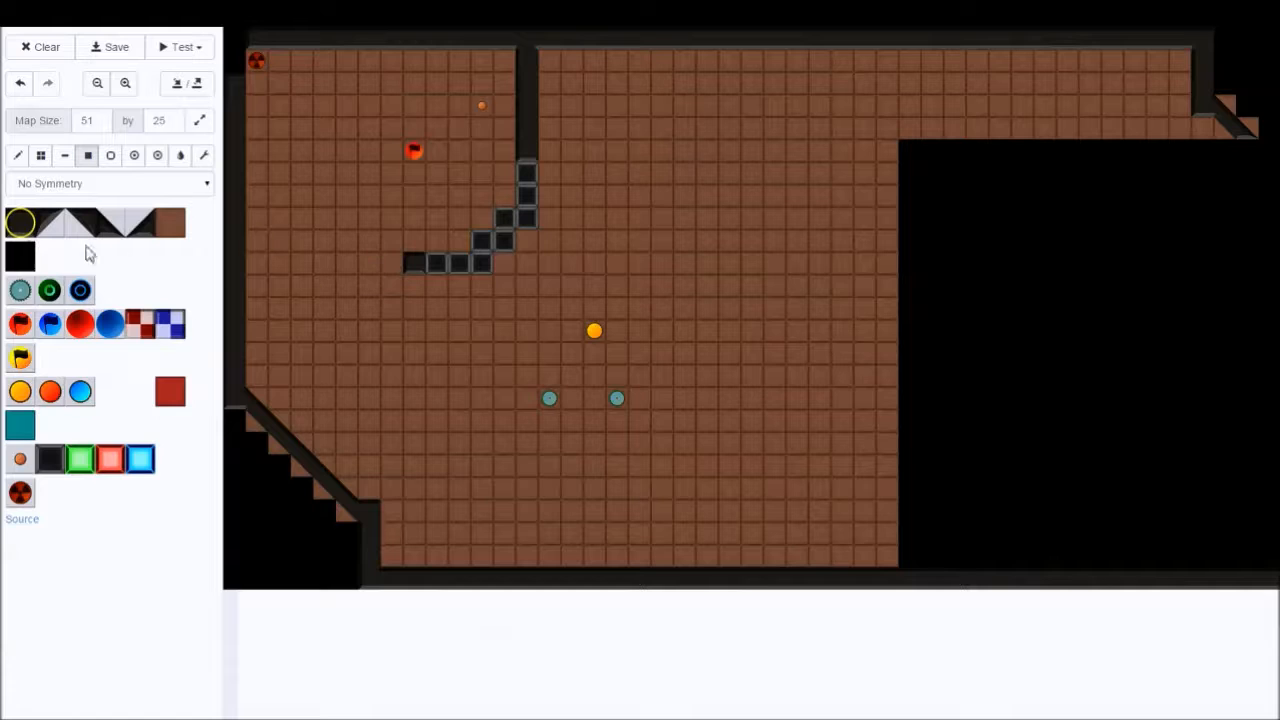
click(18, 258)
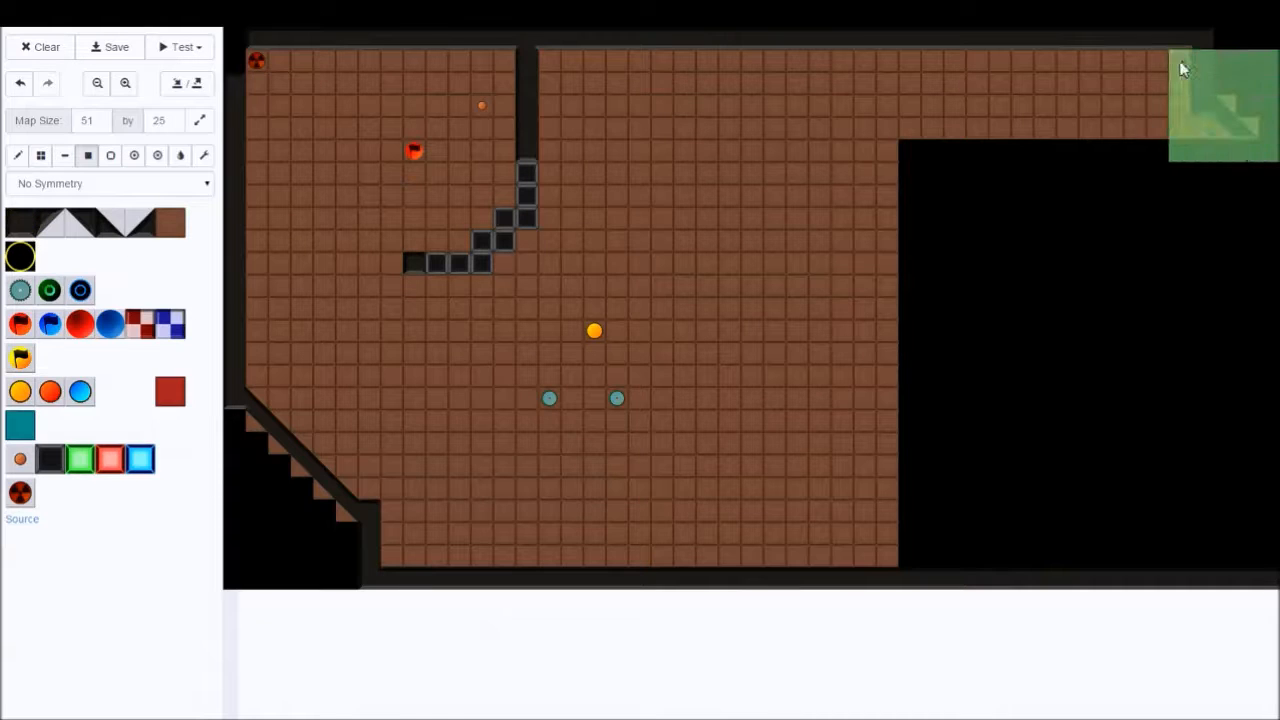
Switch back to Rotational Symmetry and flood-fill the floor with floor tiles to mirror it onto the cleared right half
click(172, 224)
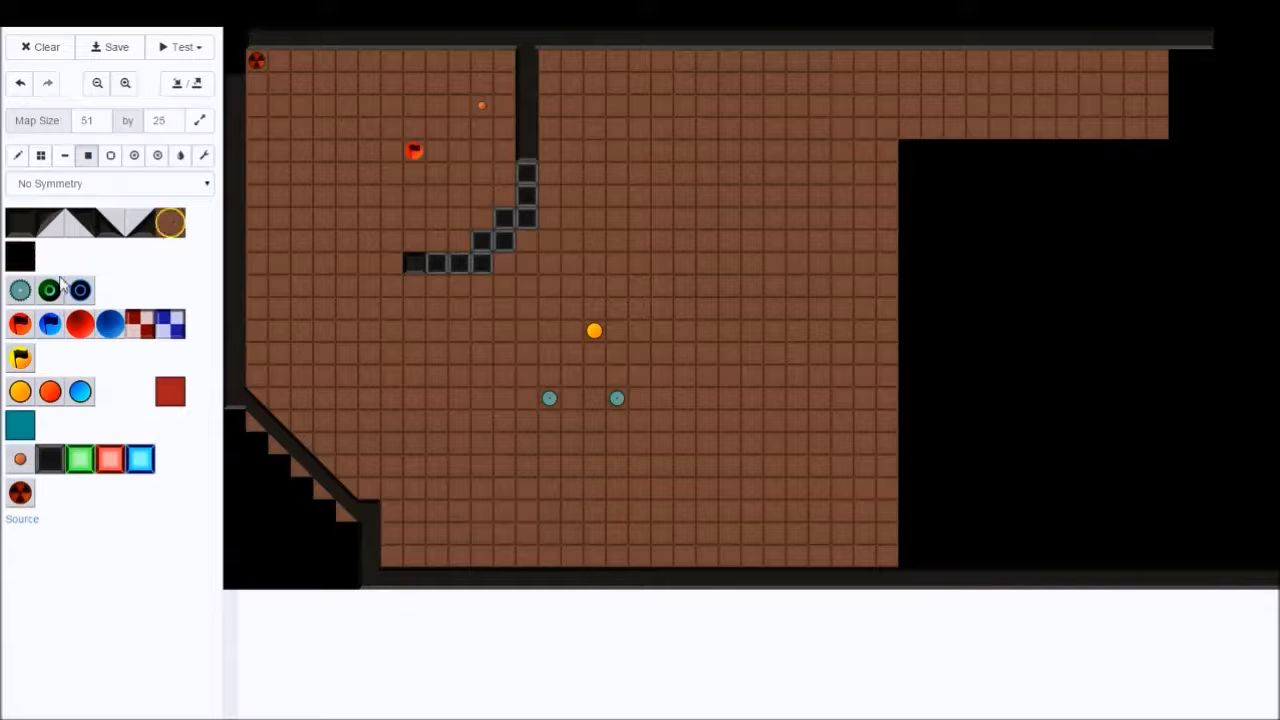
click(100, 180)
click(110, 252)
click(179, 155)
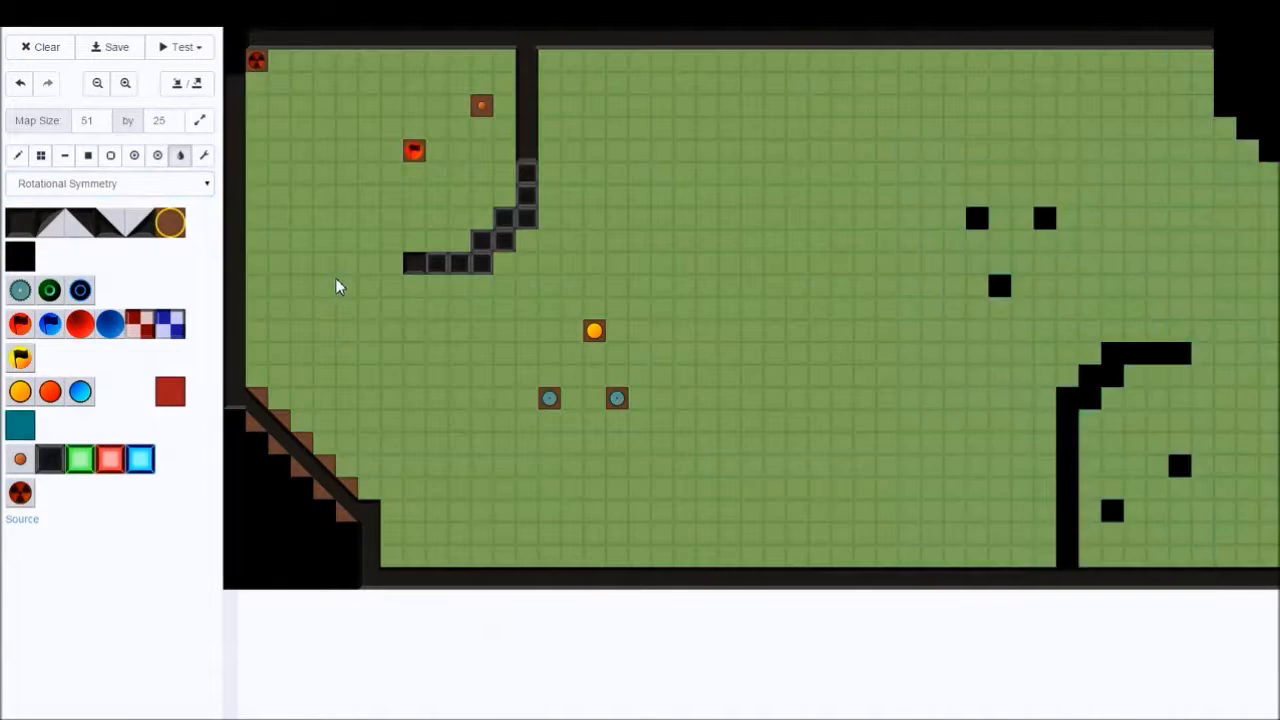
click(690, 445)
Rebuild the outer border walls and repaint the lower-left diagonal wall with diagonal tiles so both are mirrored on the opposite side
click(20, 222)
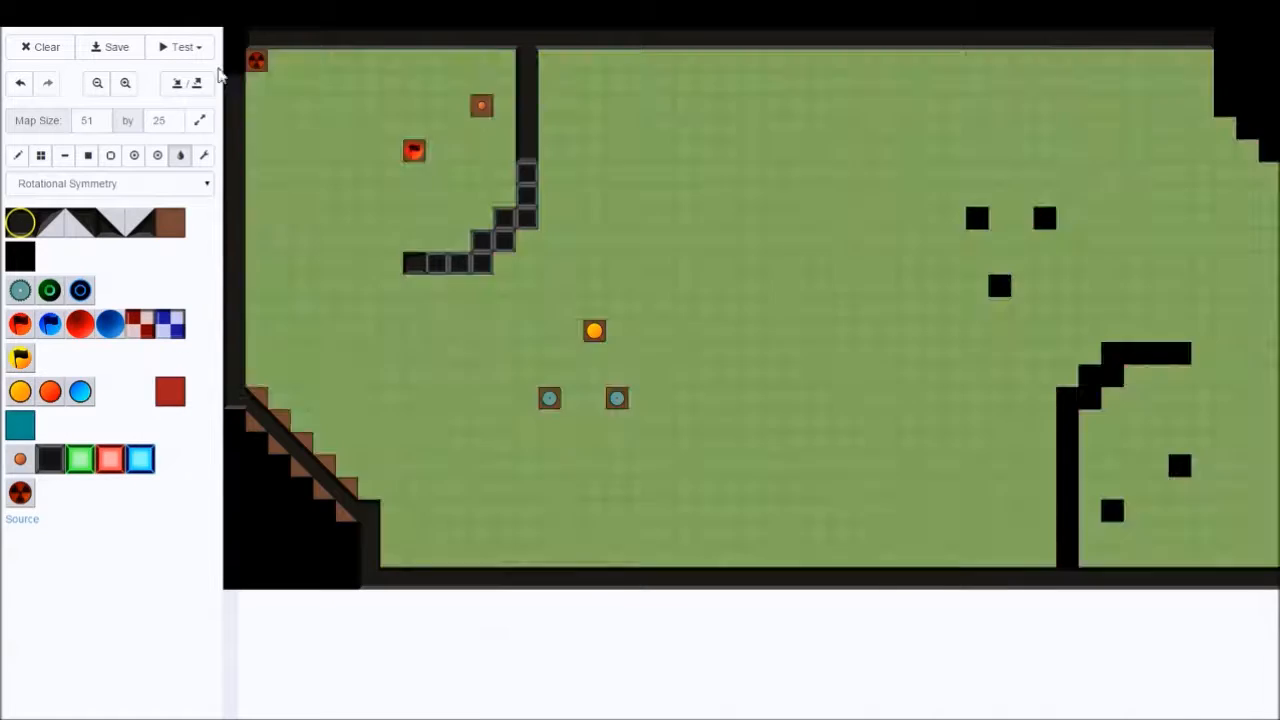
click(18, 157)
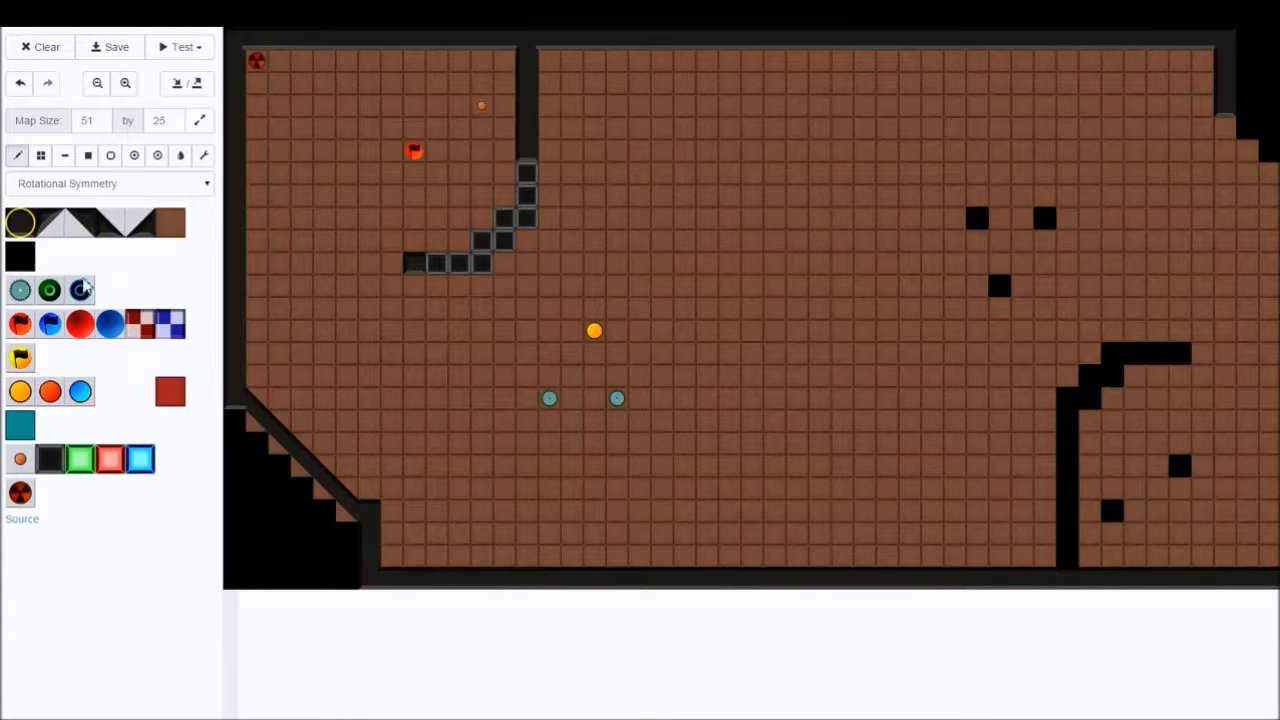
click(92, 222)
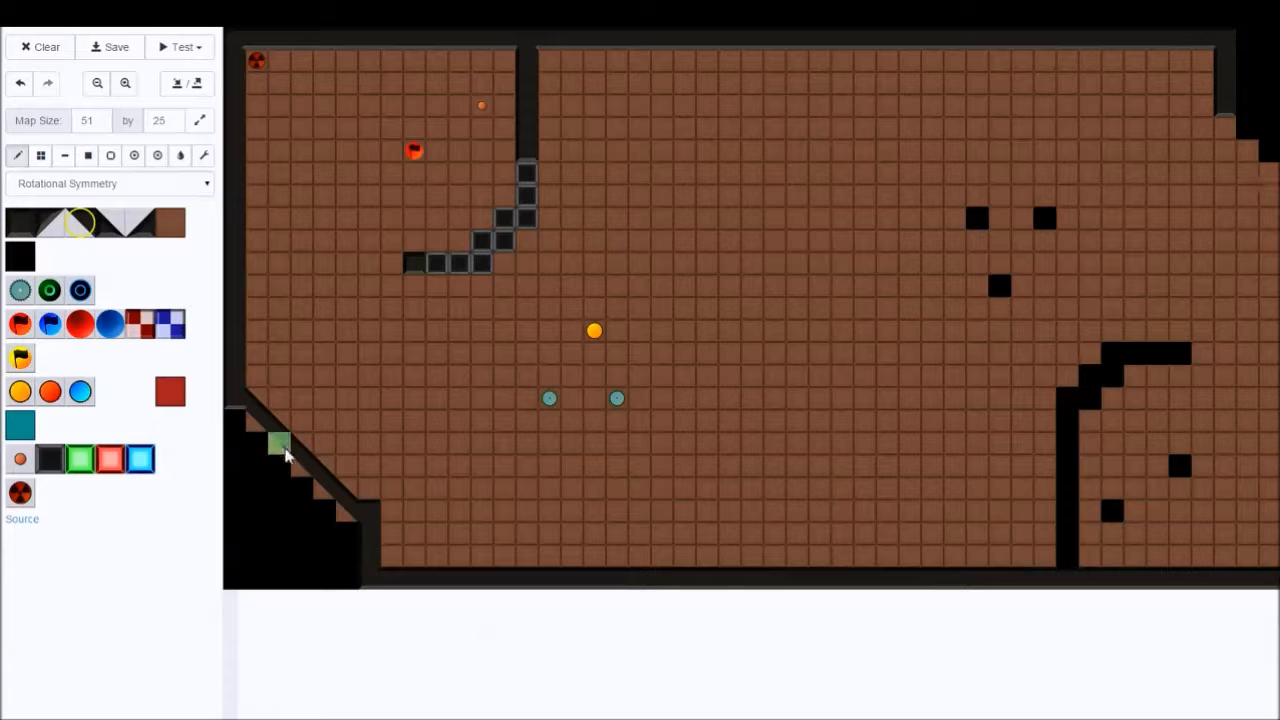
drag(328, 500, 350, 515)
click(110, 224)
drag(303, 447, 350, 492)
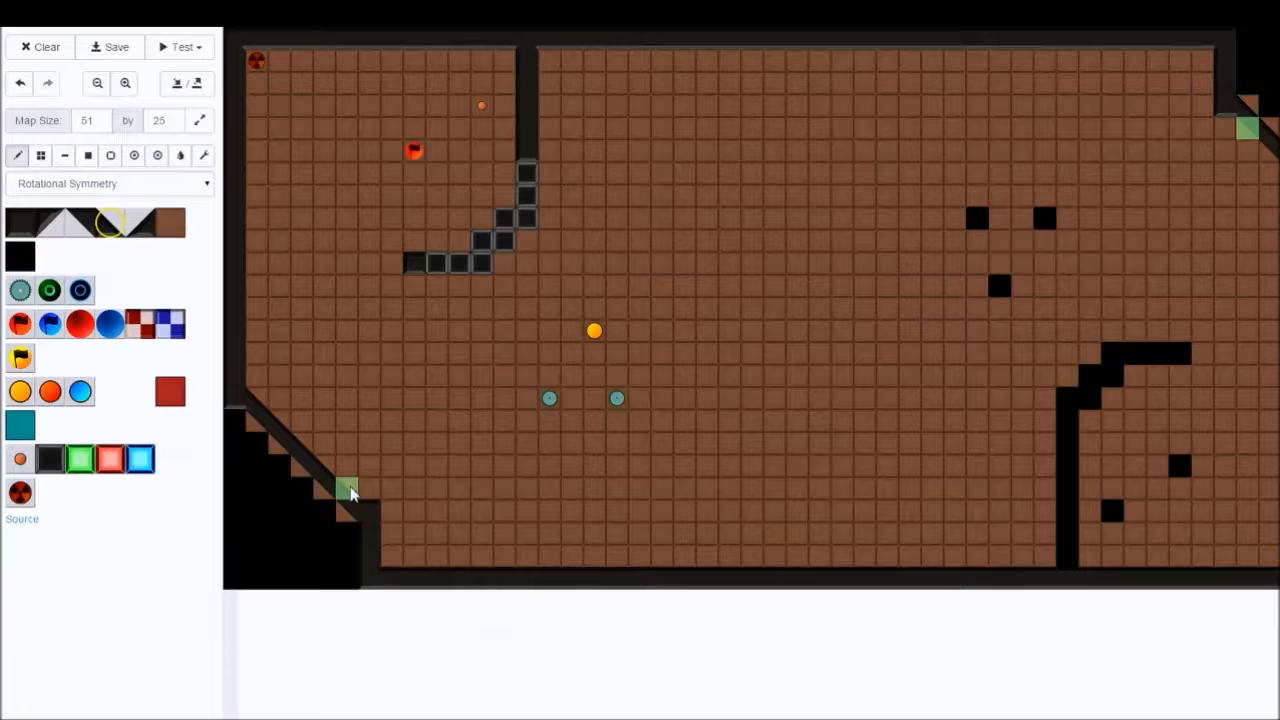
Place a boost and two spikes above it in the three empty gaps at the upper right
click(30, 390)
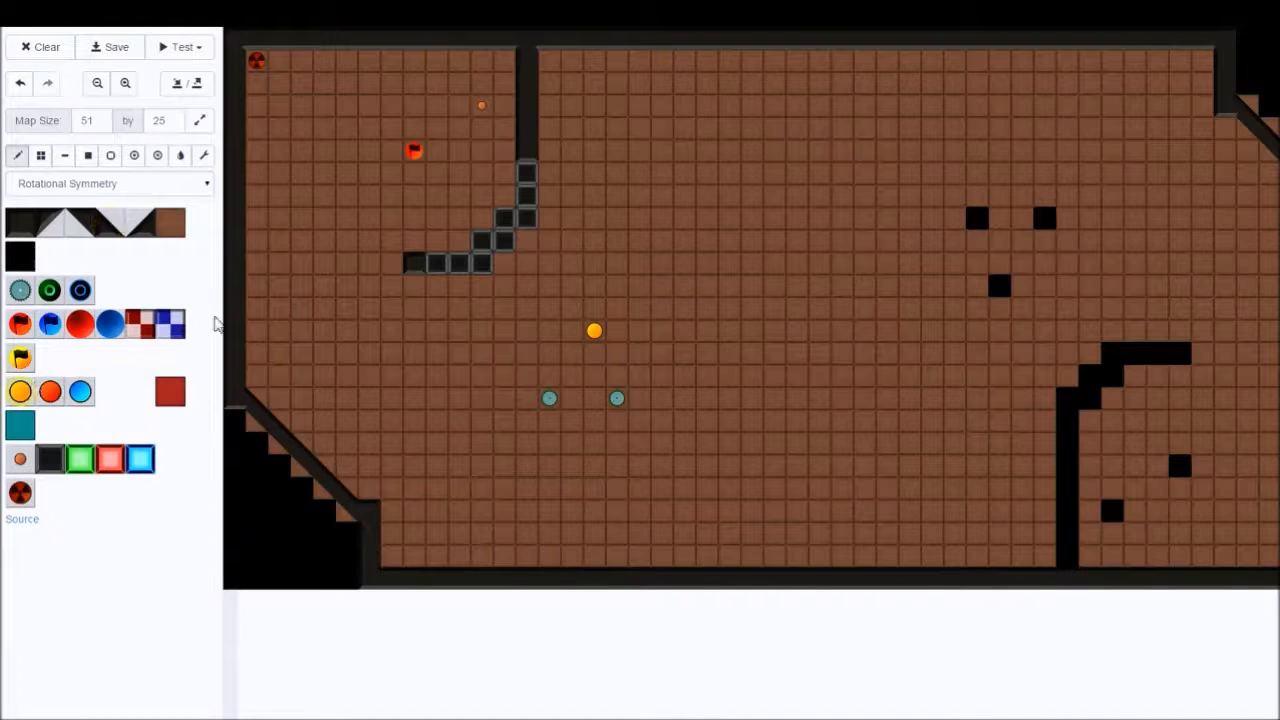
click(1000, 287)
click(21, 292)
click(979, 219)
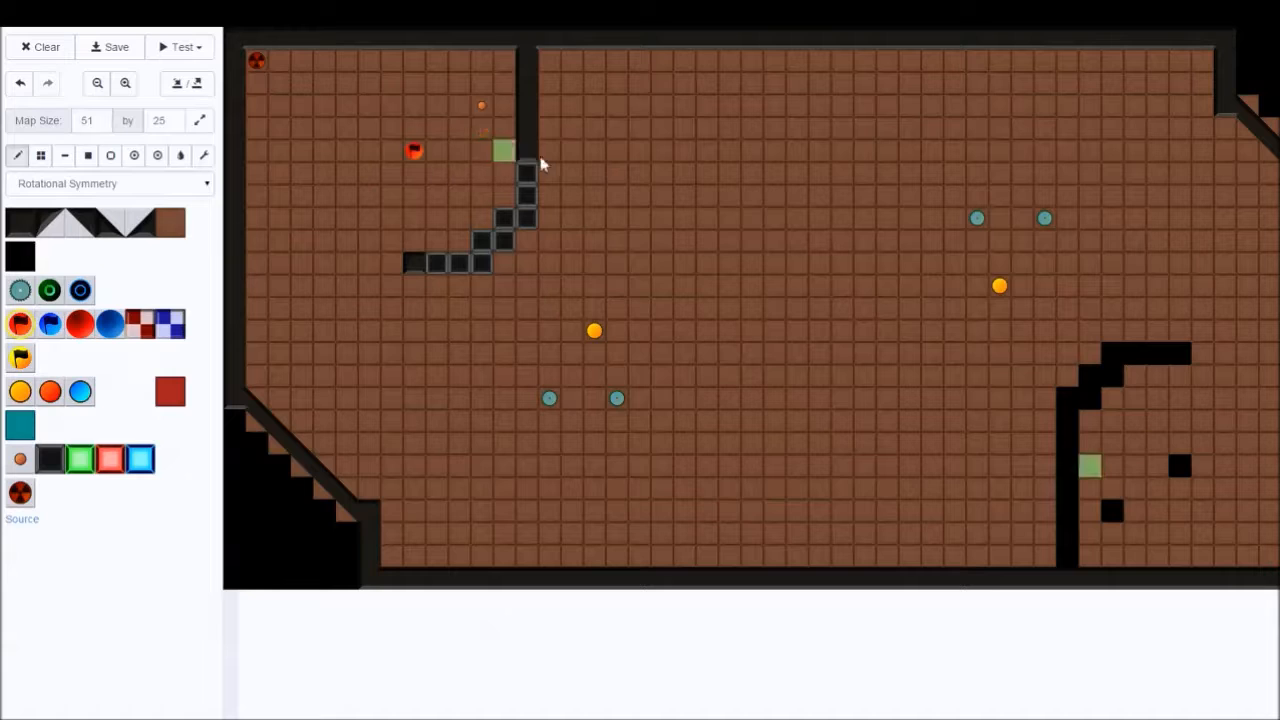
Repaint the red flag and the button in the upper-left base to mirror them into the lower-right base
click(414, 150)
click(20, 458)
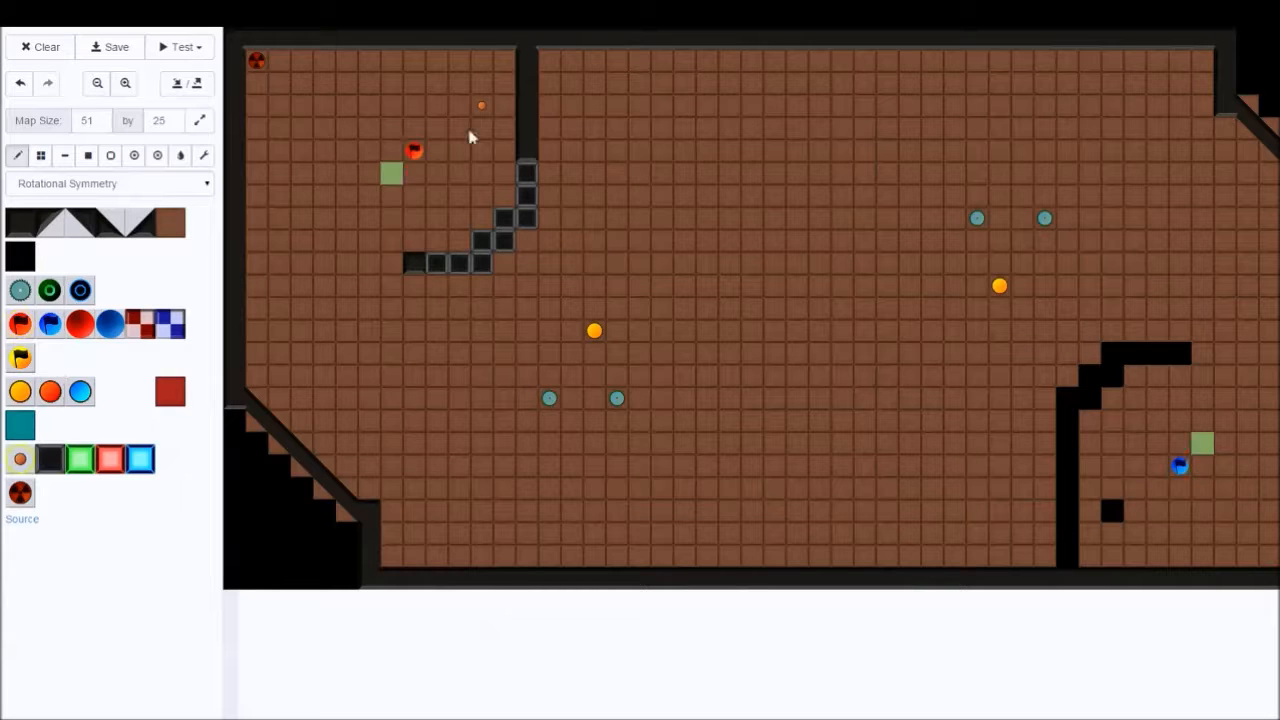
click(484, 108)
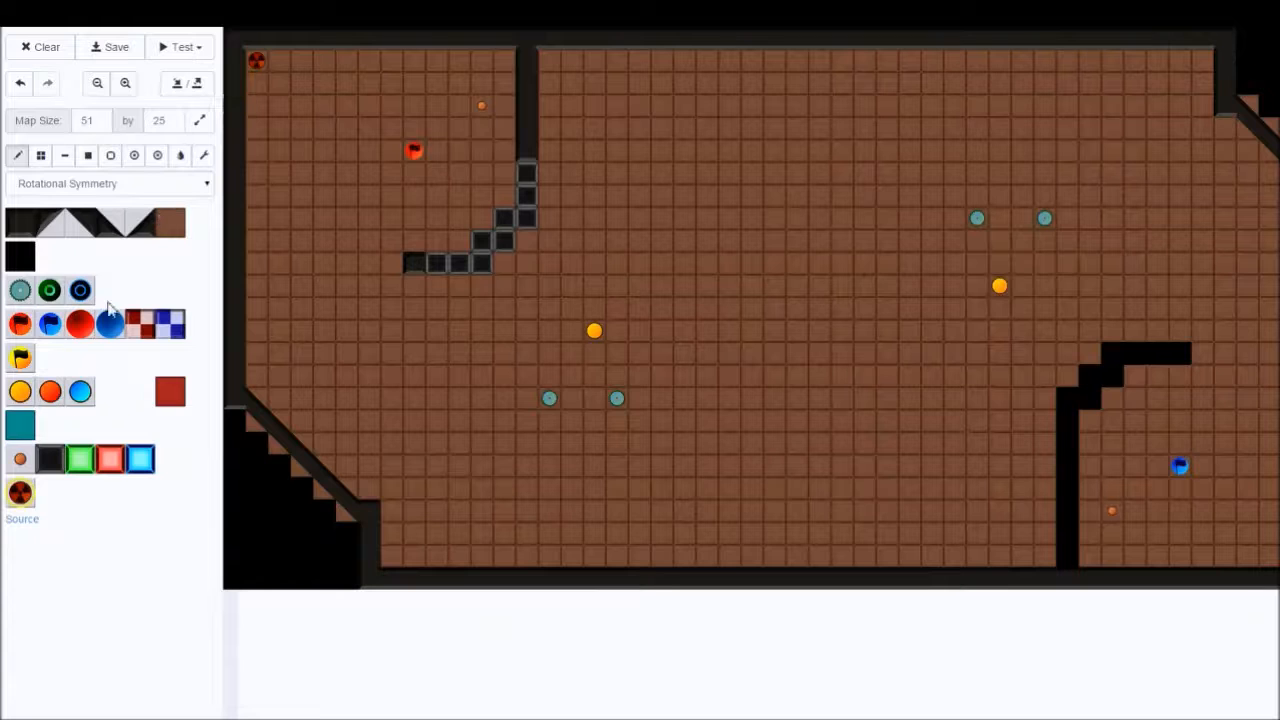
Repaint the upper-left base's stepped gates and adjoining walls to mirror them around the lower-right base
click(60, 459)
mouse_move(438, 265)
mouse_down()
mouse_move(468, 264)
mouse_move(527, 212)
mouse_move(534, 180)
mouse_up()
click(20, 222)
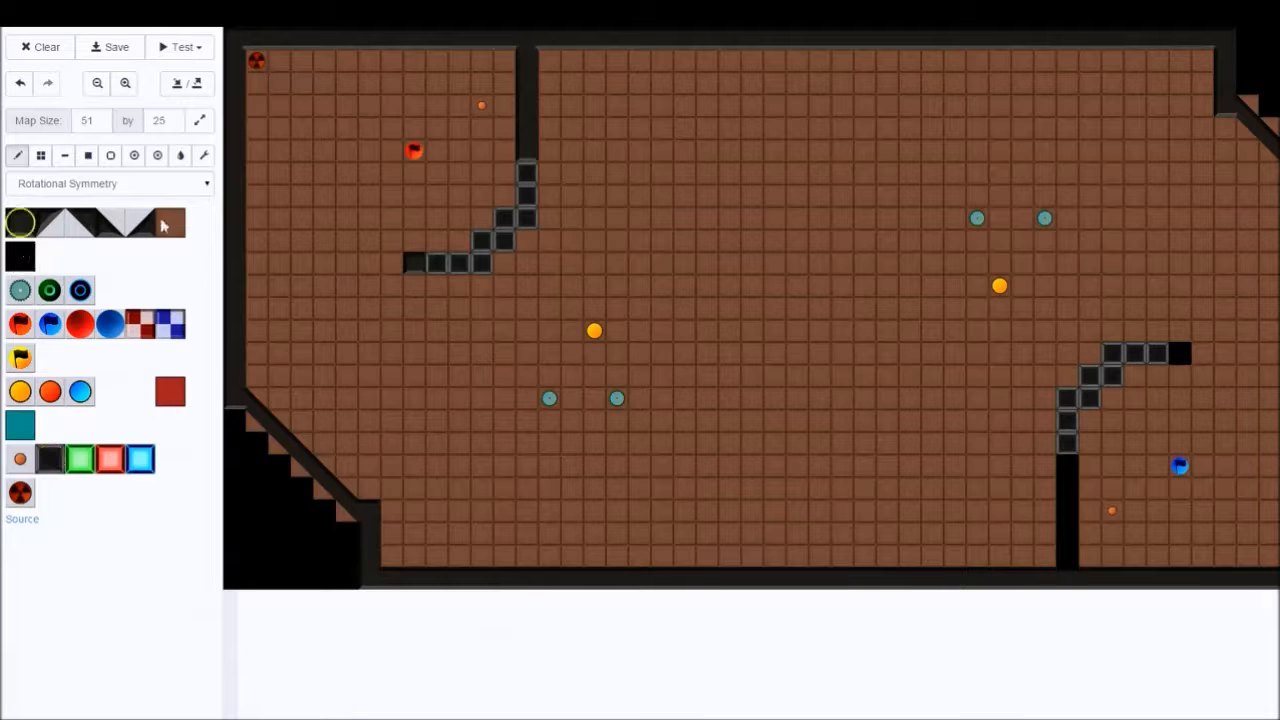
click(531, 62)
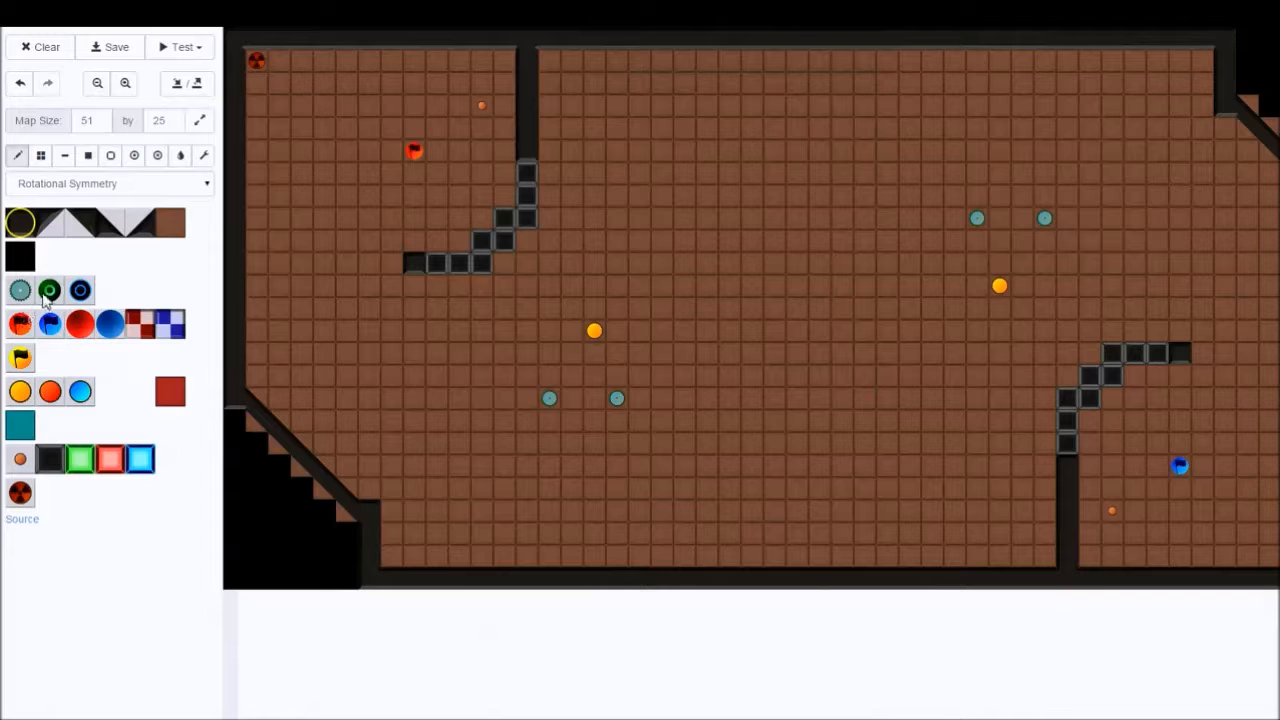
Place a green power-up in the map's center and one on each of its four sides
click(800, 309)
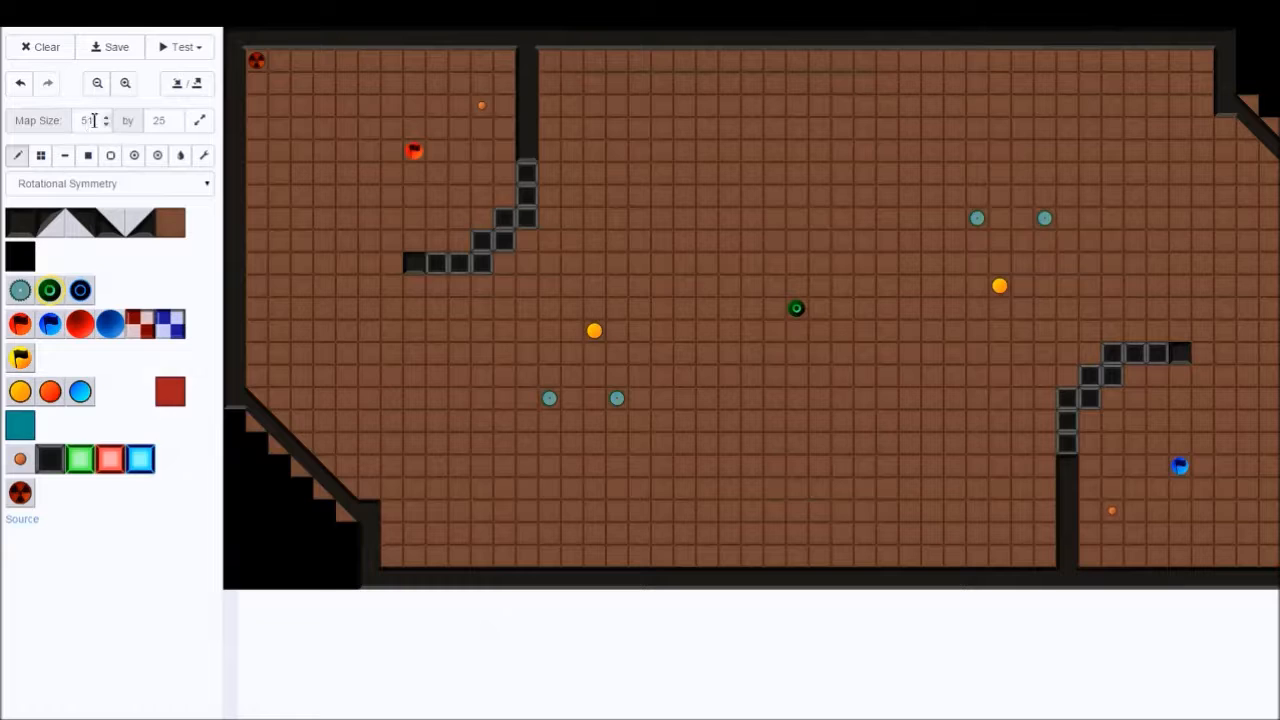
click(791, 298)
click(774, 308)
Erase the four power-ups around the central one and place a mirrored power-up near the upper-right corner
click(168, 222)
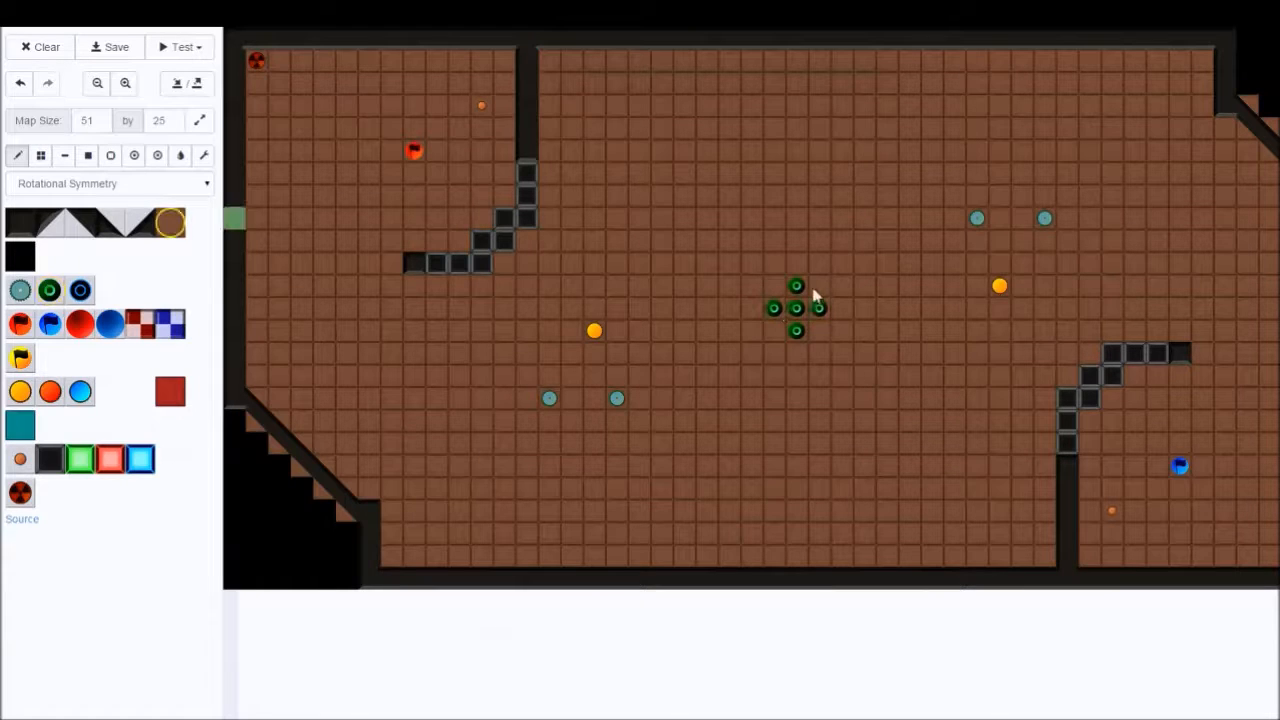
click(796, 286)
click(778, 308)
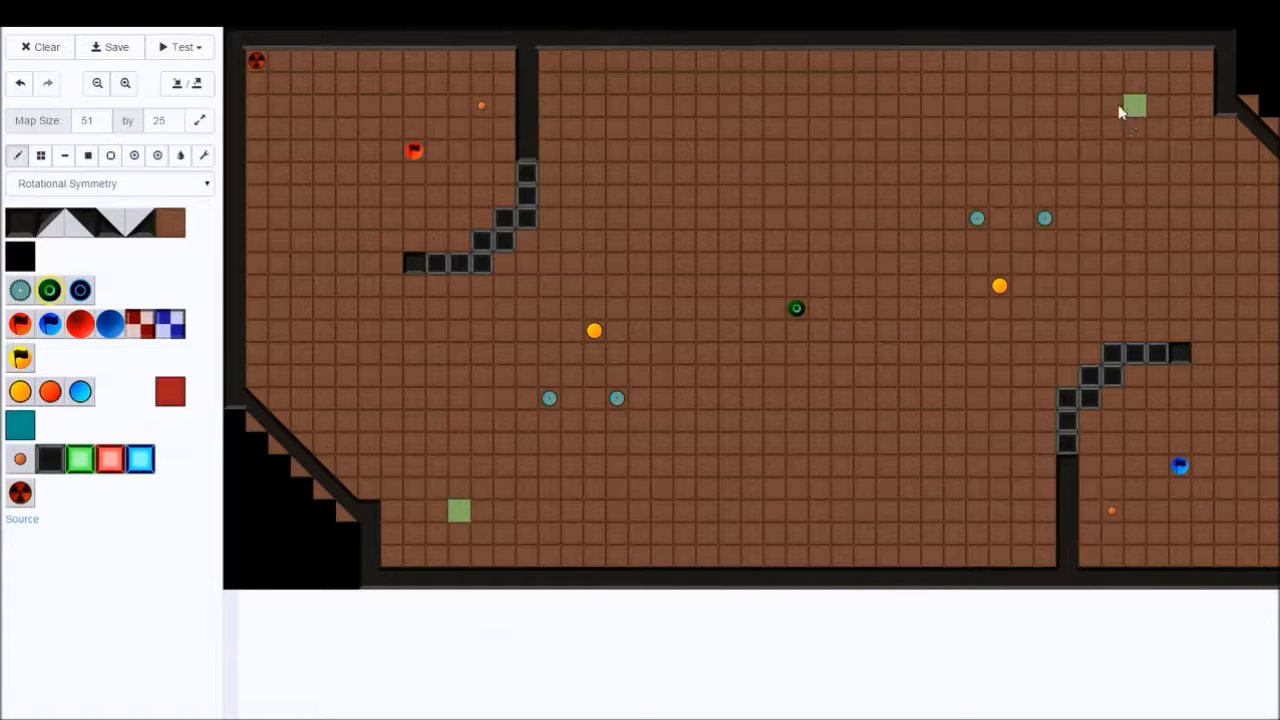
click(1117, 104)
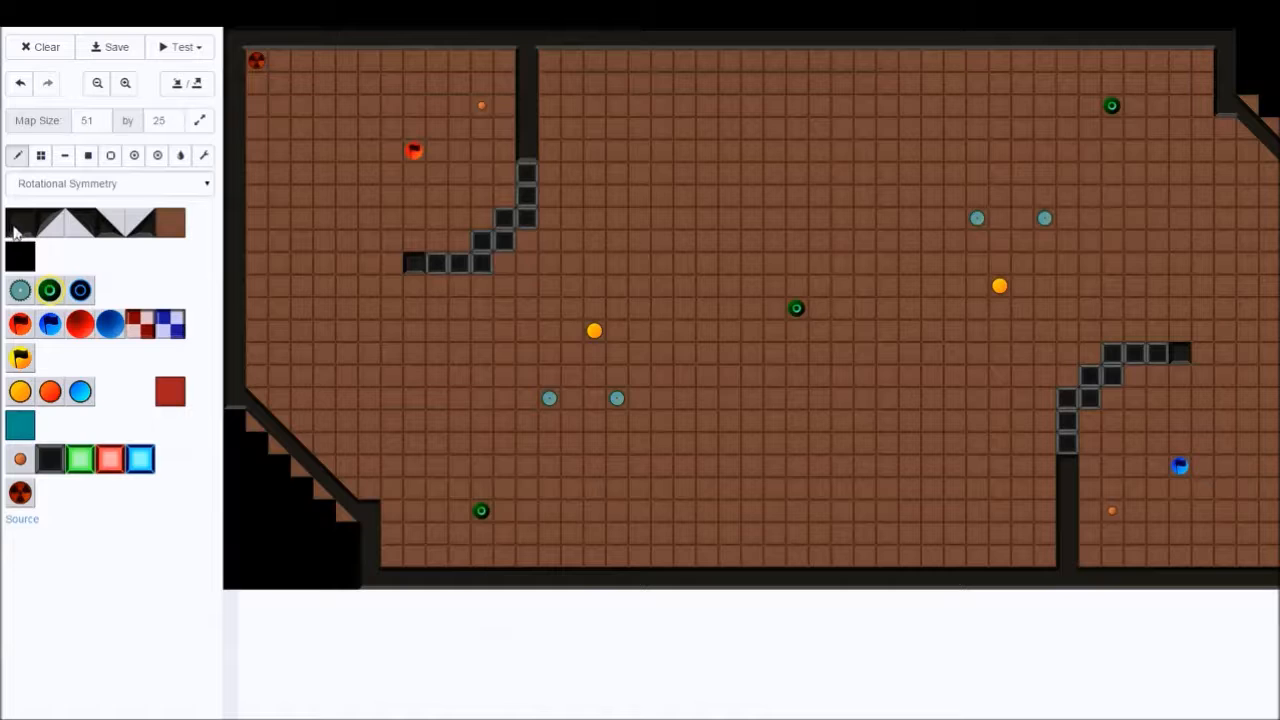
Try a blue spawn point just outside the upper-left base wall and erase it with a floor tile
click(105, 337)
click(594, 105)
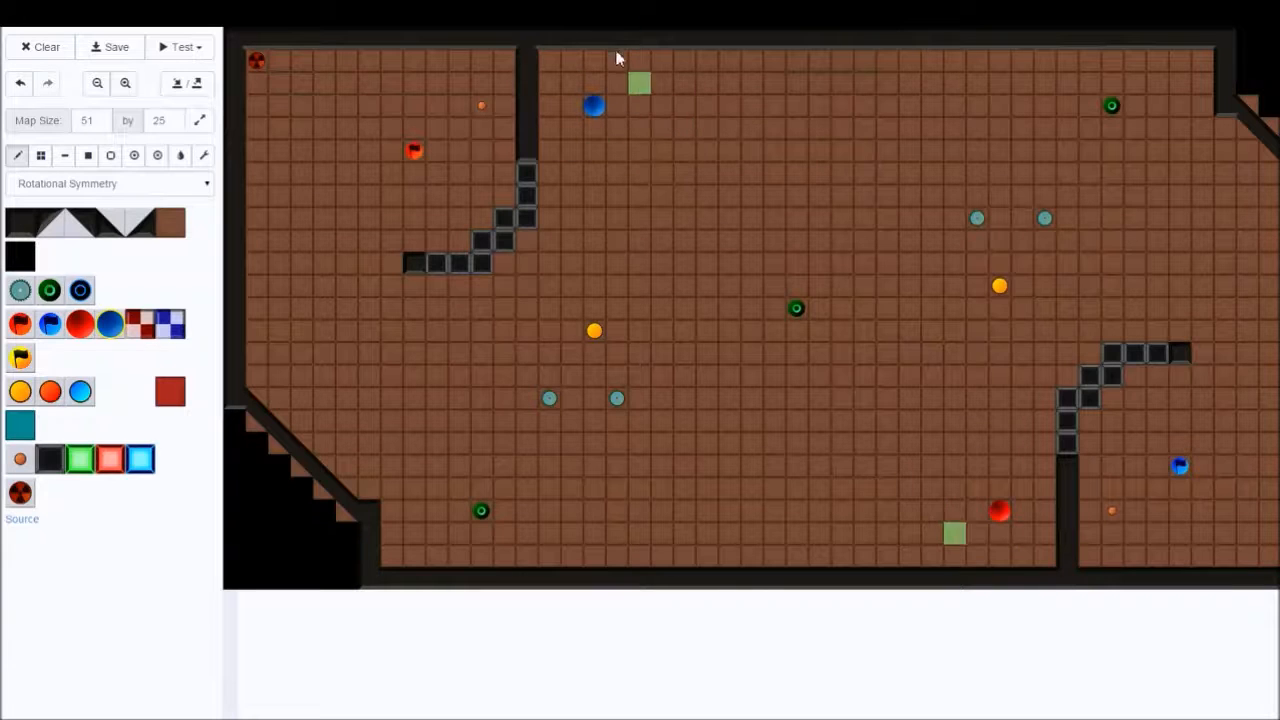
click(184, 230)
click(596, 106)
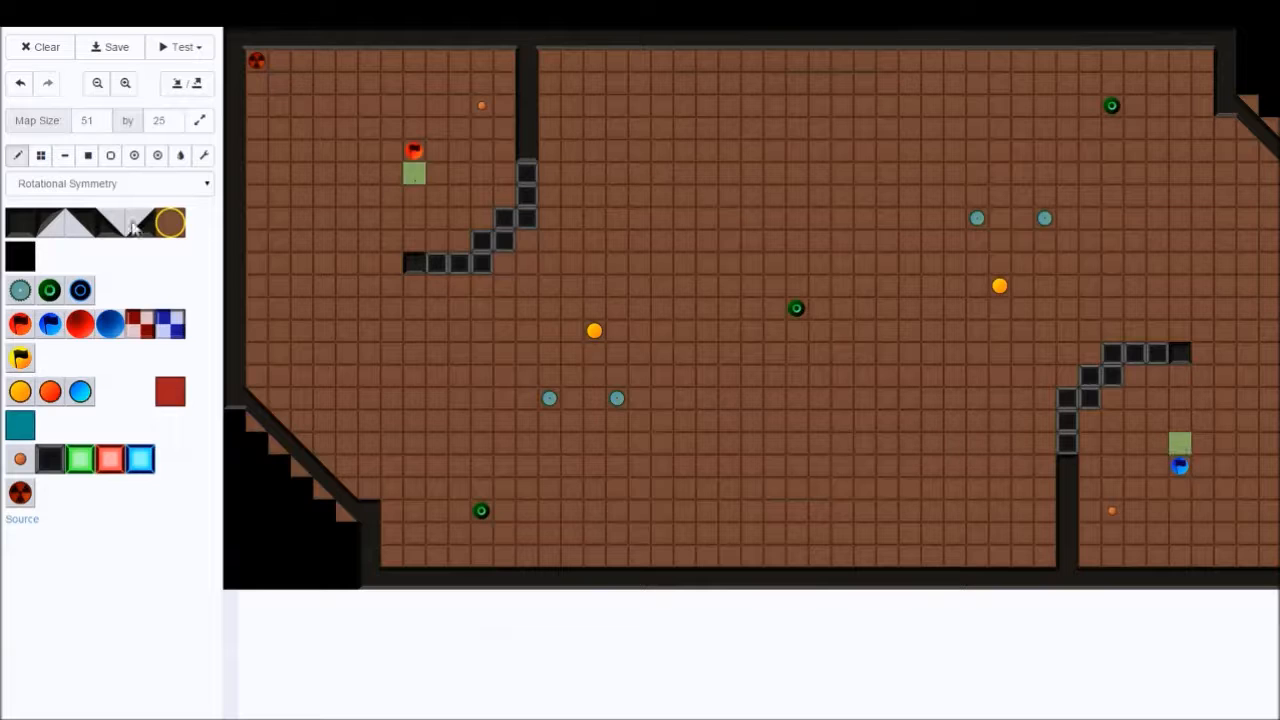
Build a stepped wall across the corner outside the upper-left base and replace the floor and walls behind it with empty tiles
click(20, 222)
drag(553, 140, 625, 57)
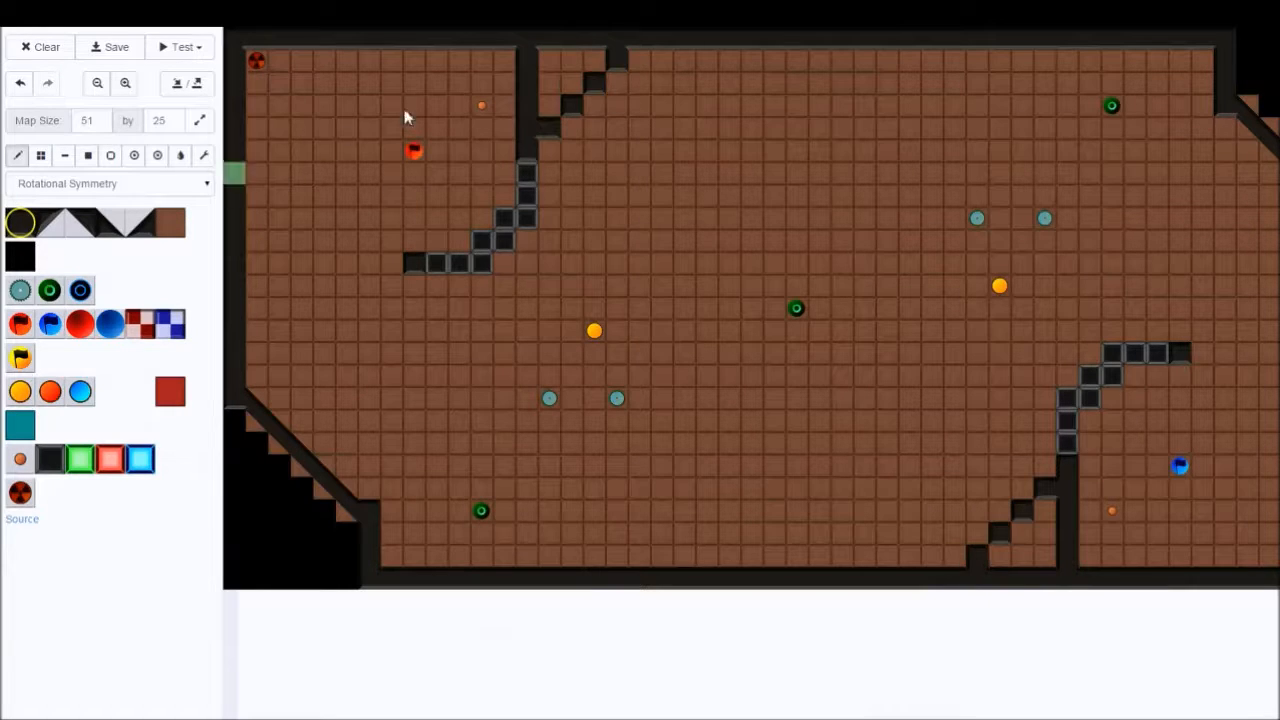
click(28, 256)
mouse_move(548, 108)
mouse_down()
mouse_move(550, 40)
mouse_move(606, 51)
mouse_move(571, 81)
mouse_up()
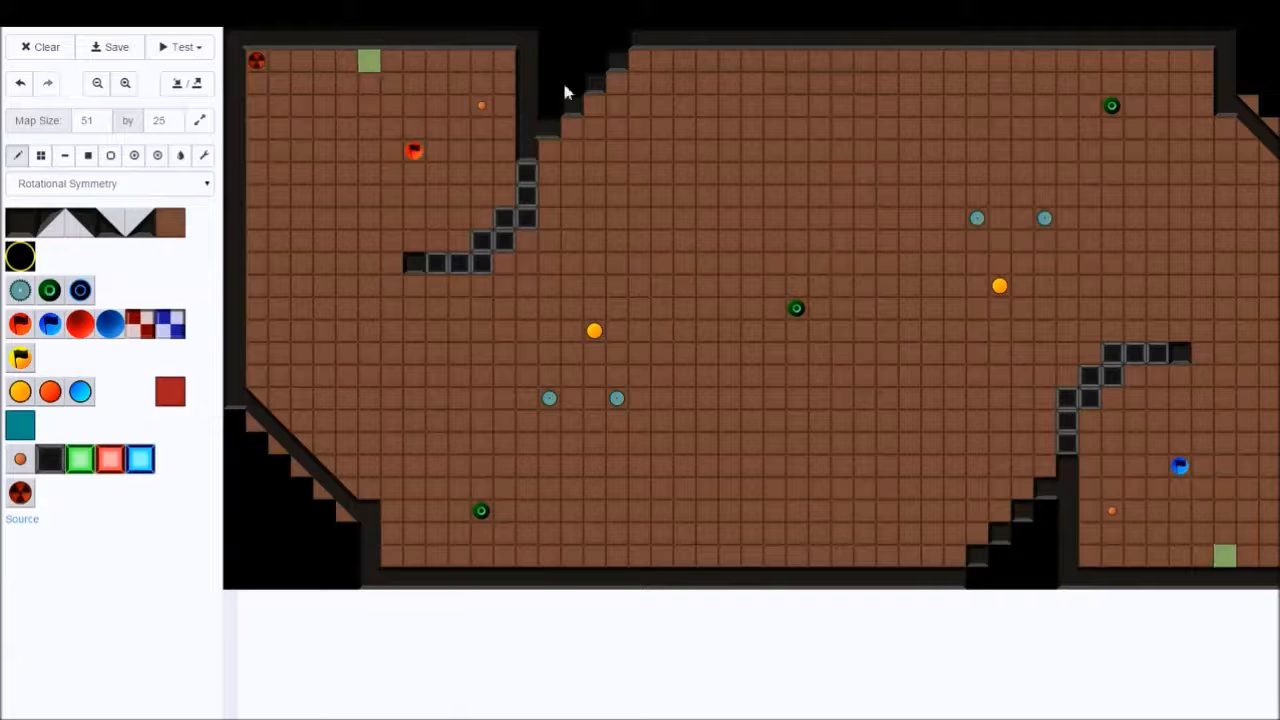
Try a blue spawn point beside the new stepped wall and erase it with a floor tile
click(110, 323)
click(616, 103)
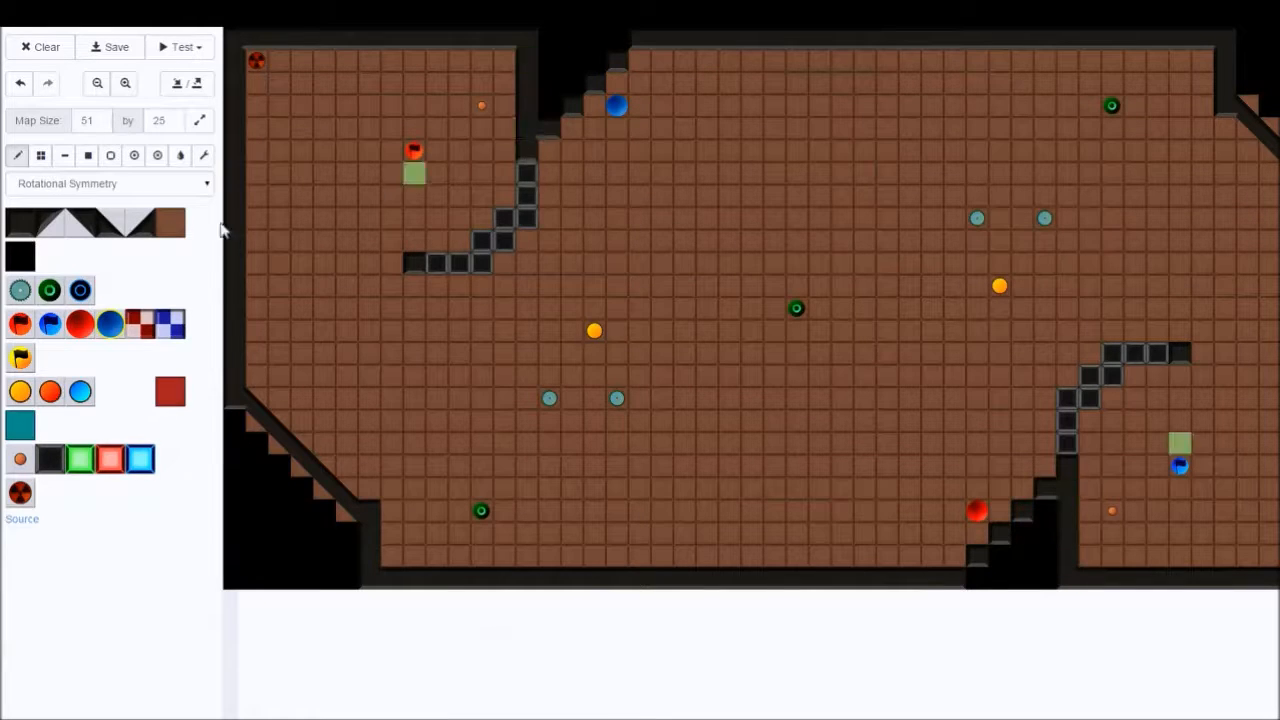
click(170, 222)
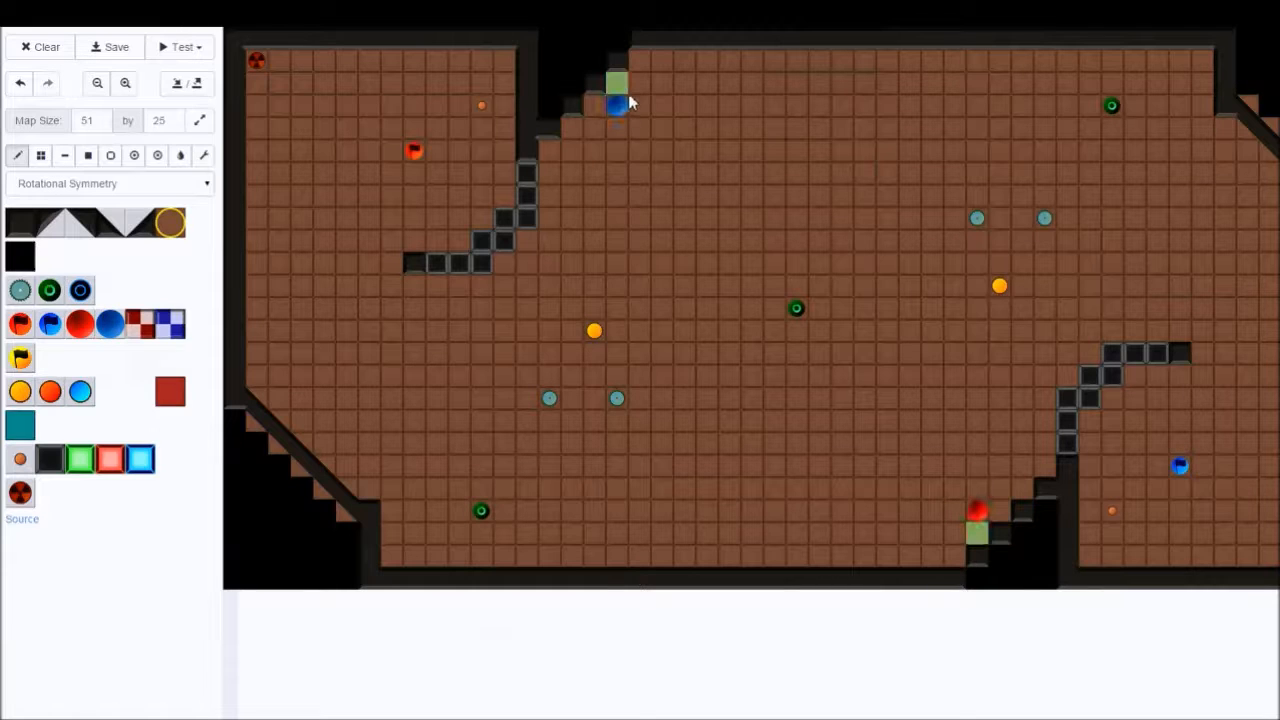
click(629, 105)
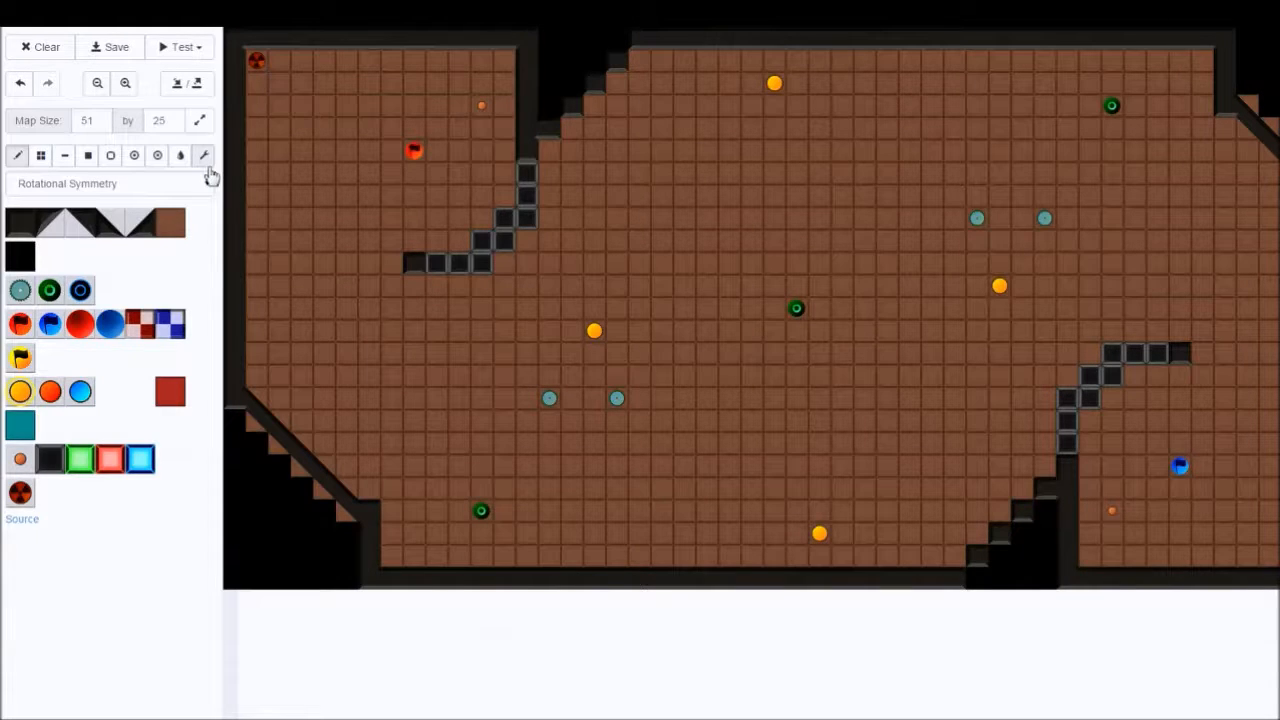
Try blue spawn points below the bottom boost and beside the left boost, and erase them with floor tiles
click(586, 340)
click(114, 325)
click(820, 556)
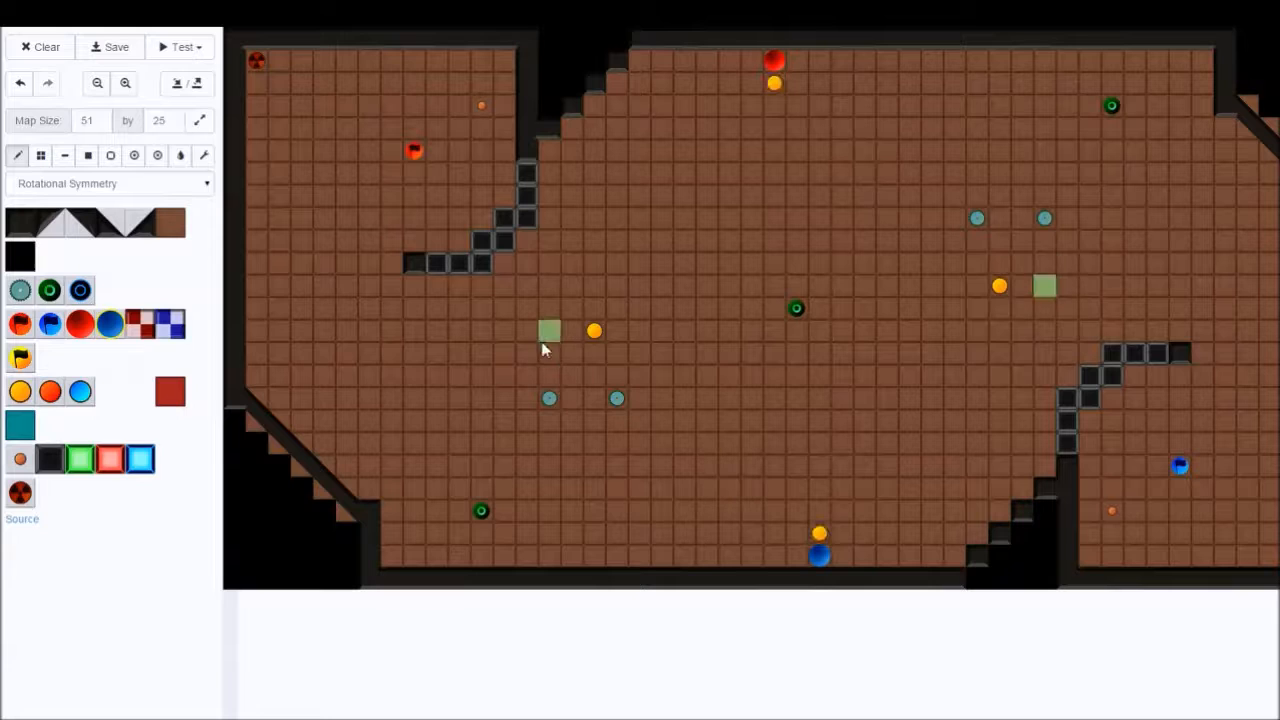
click(569, 338)
click(170, 222)
click(582, 335)
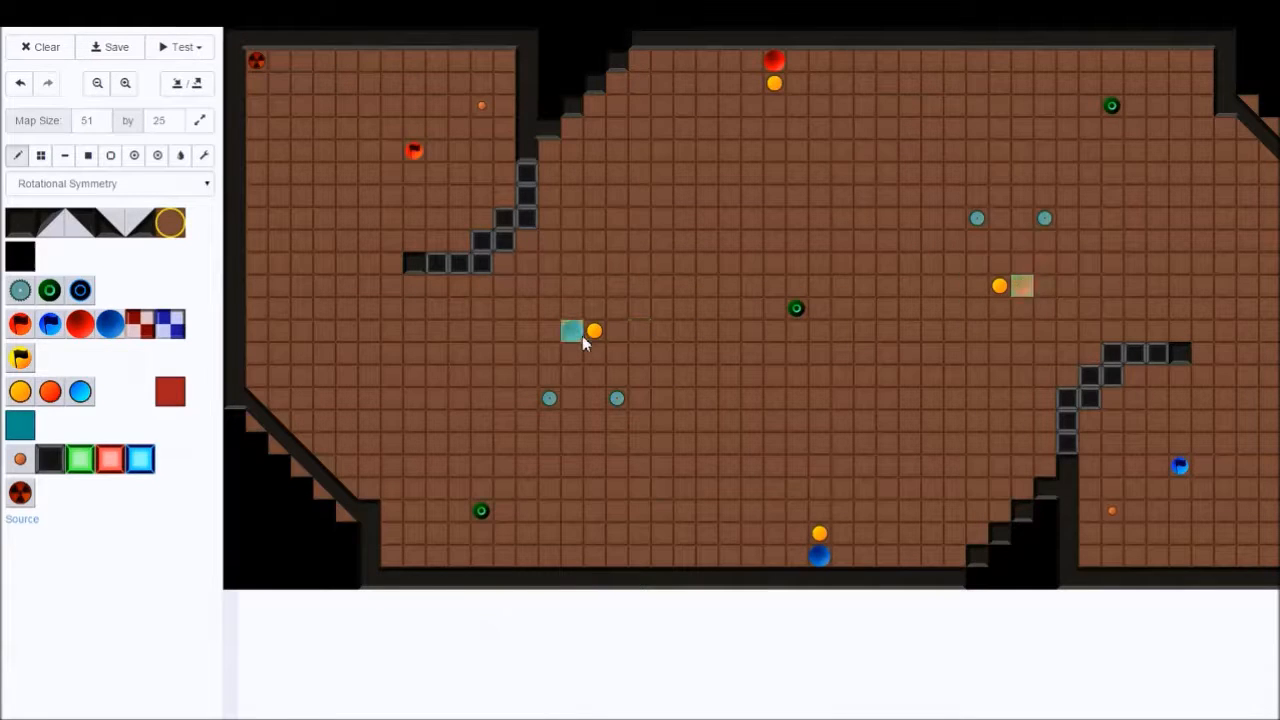
click(774, 61)
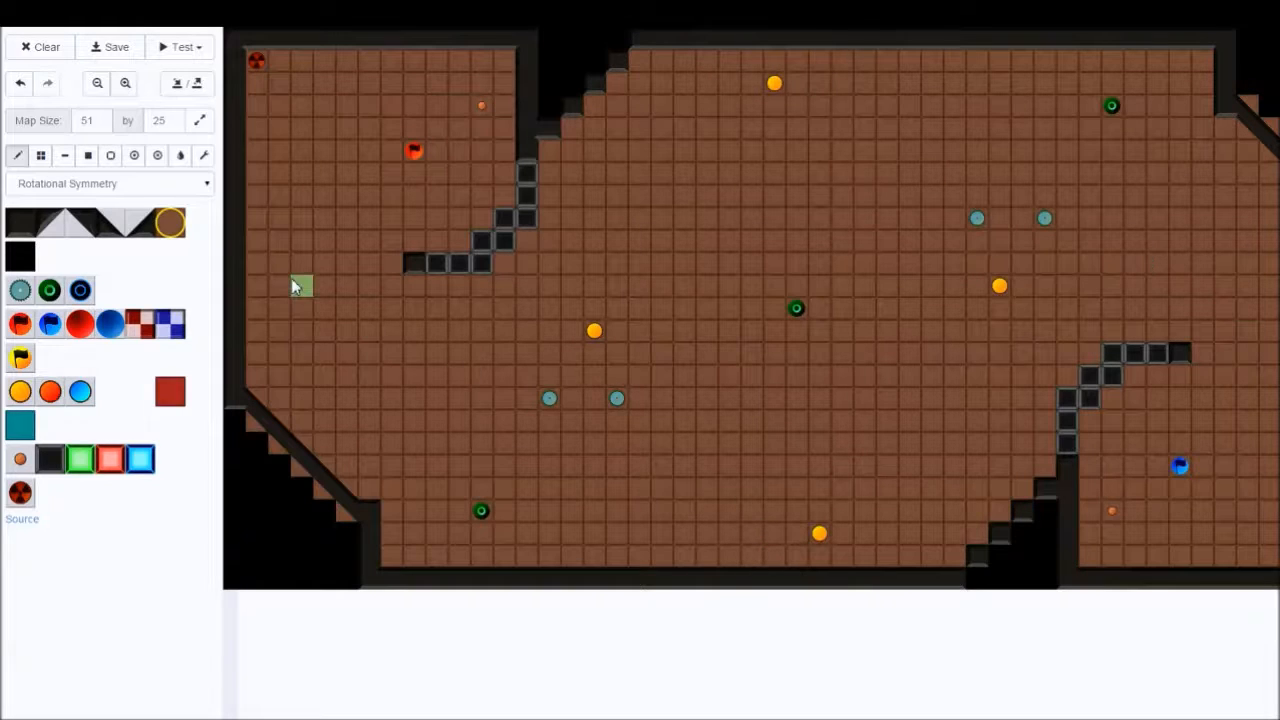
Place a horizontal row of three adjacent spikes two tiles below the top boost
click(20, 290)
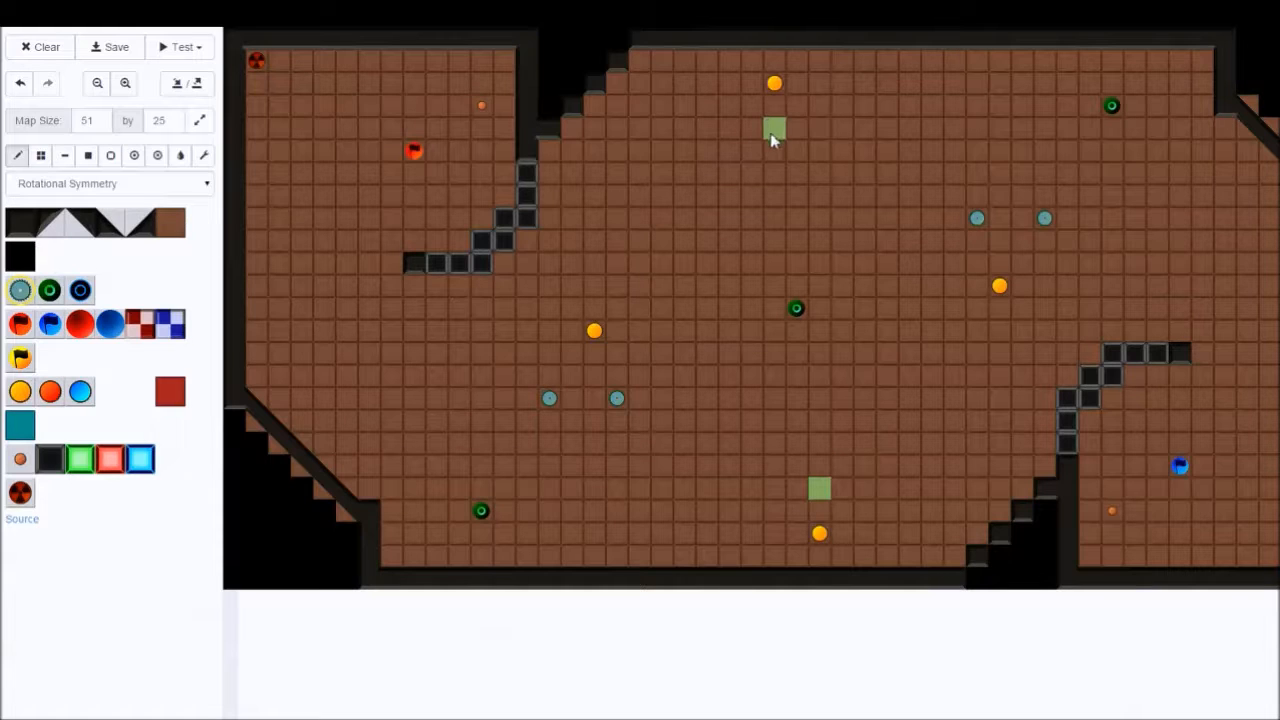
click(774, 130)
click(752, 130)
click(796, 130)
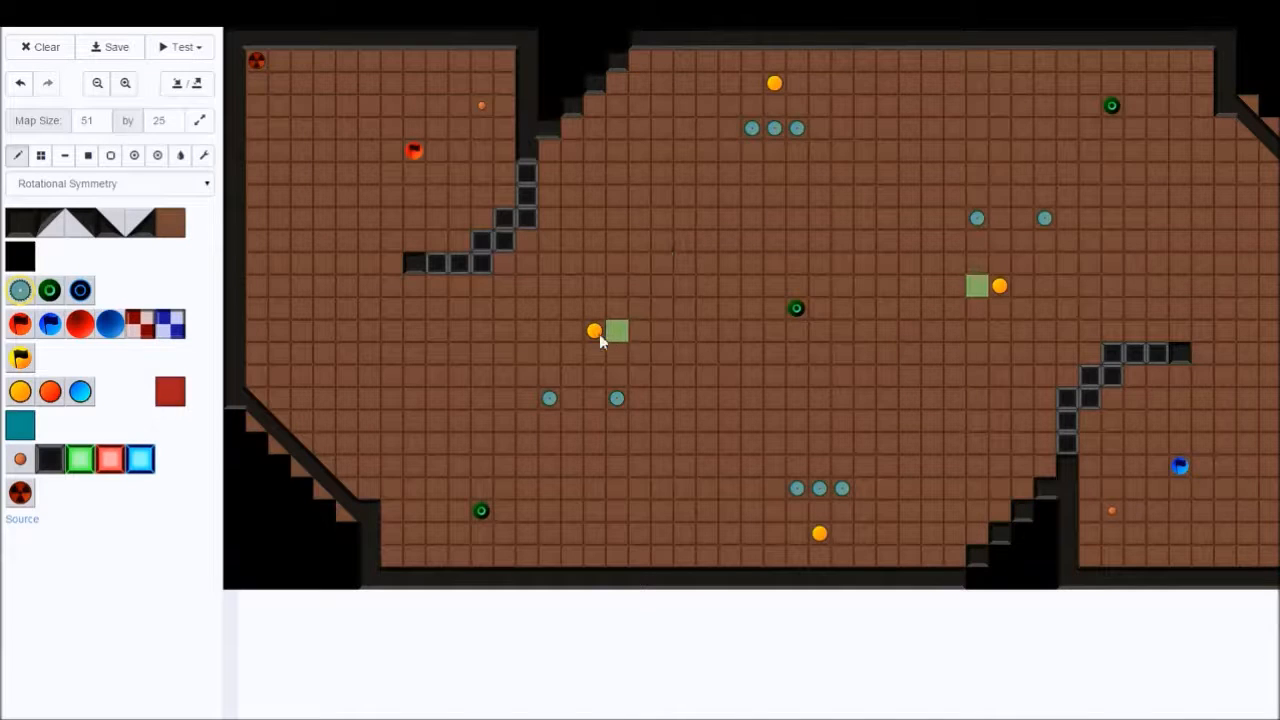
Try red spawn points above and below the tiles west of the left boost, and erase both with floor tiles
click(527, 287)
click(548, 354)
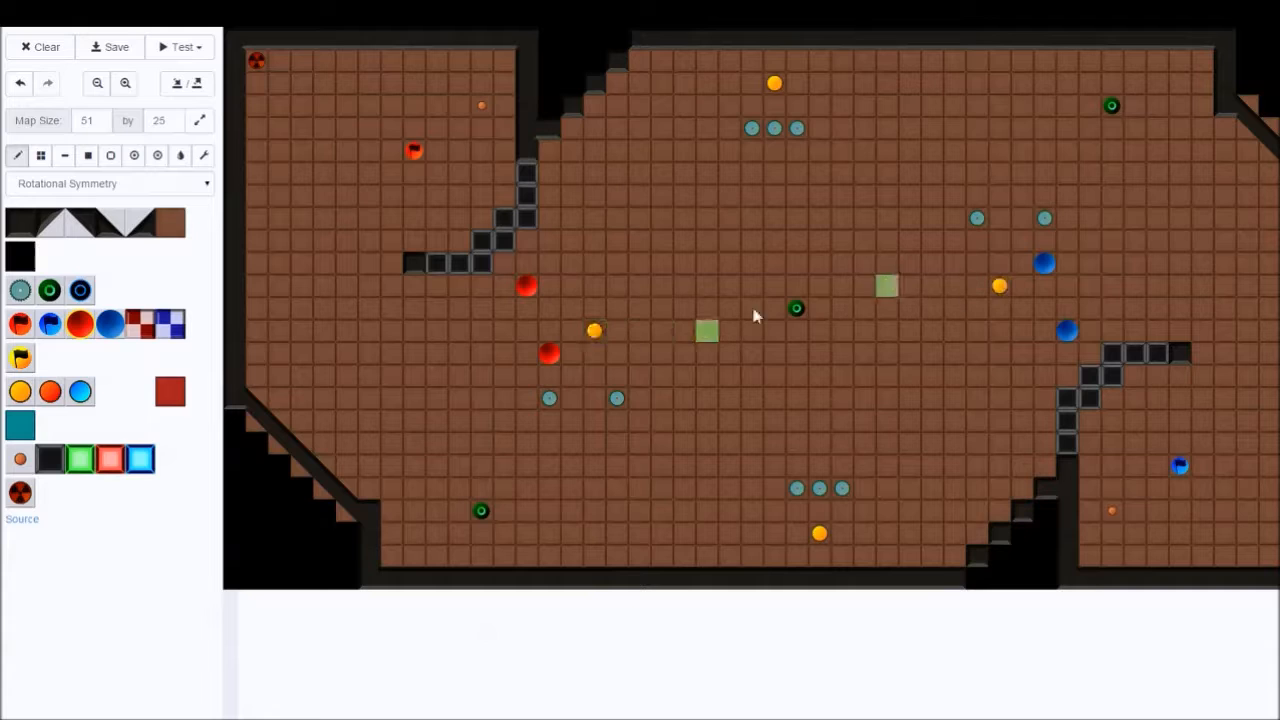
click(527, 287)
click(549, 353)
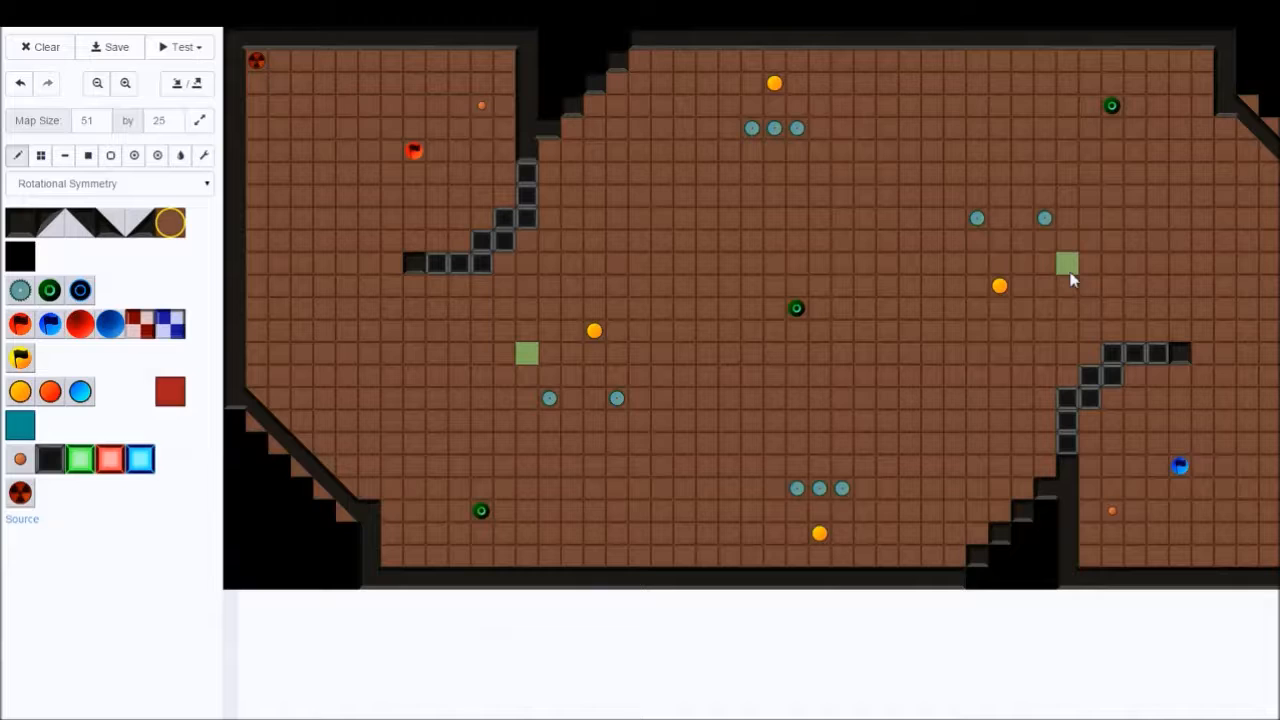
Try a second boost three tiles above the left boost with a red spawn point diagonally beside it, and erase both with floor tiles
click(20, 391)
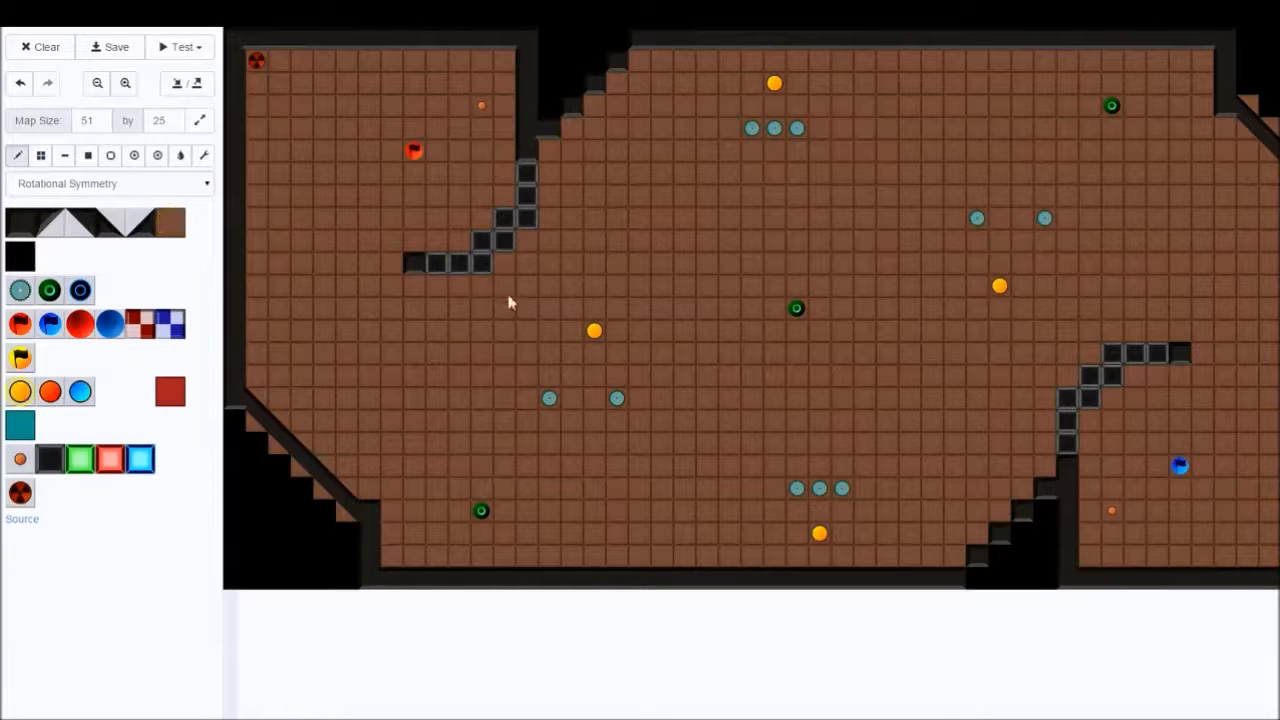
click(594, 263)
click(88, 330)
click(571, 240)
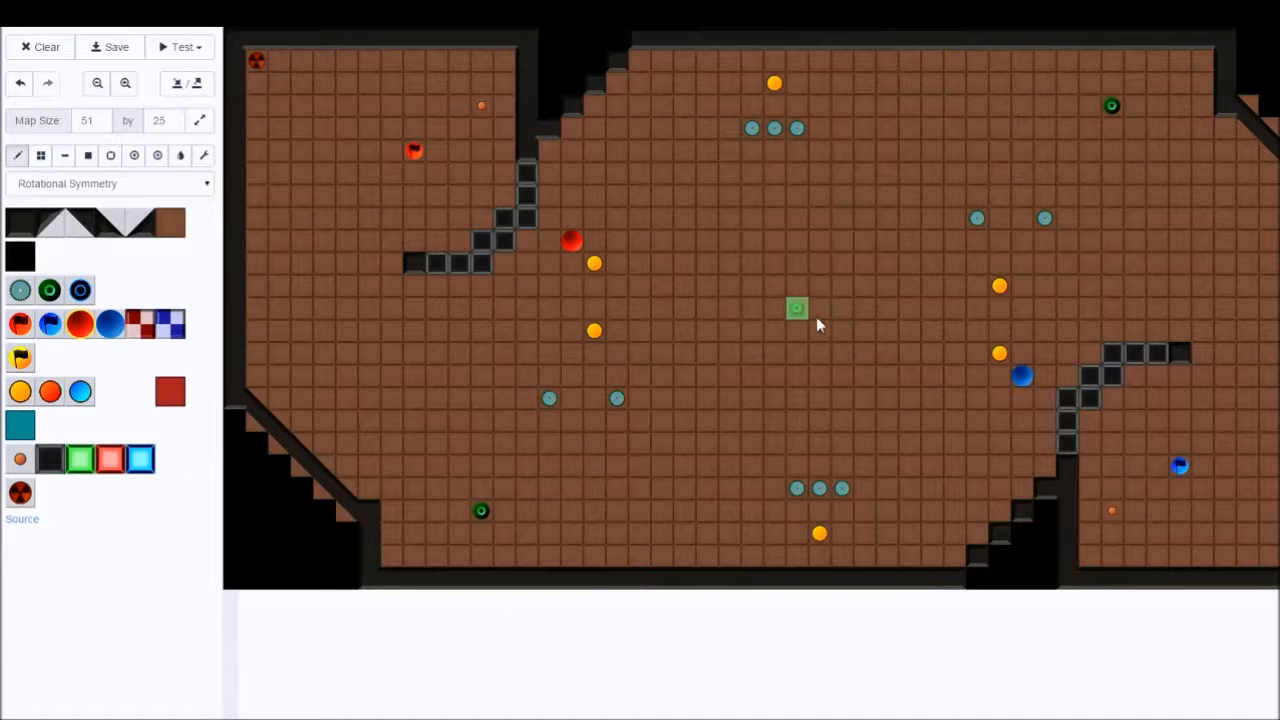
click(170, 222)
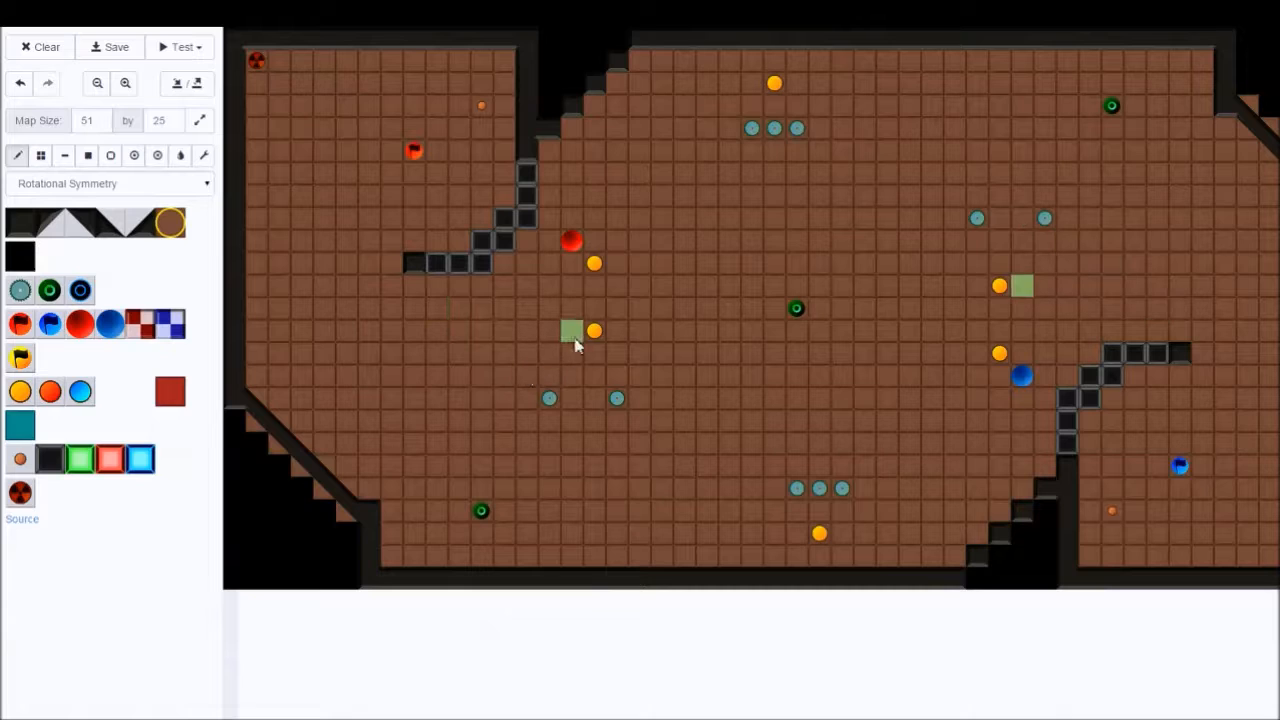
click(572, 241)
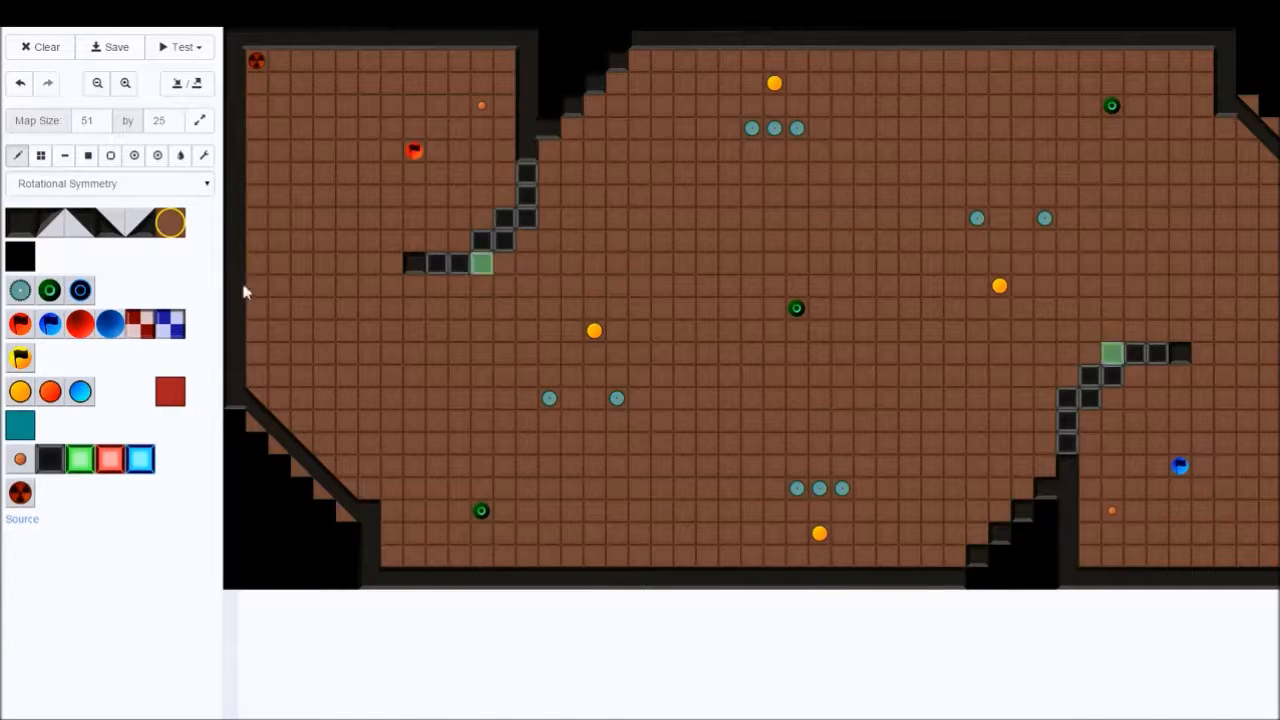
Try red spawn points two tiles left of the left boost, one row above and one row below it, and erase them
click(80, 323)
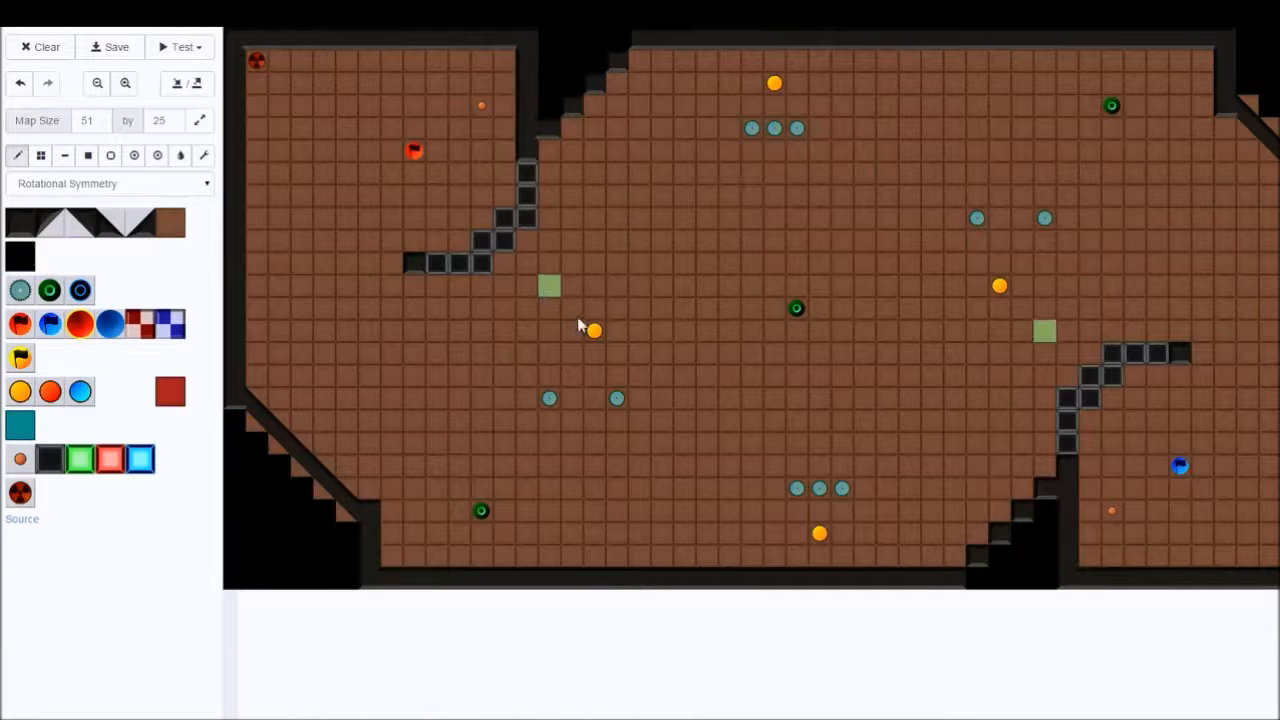
click(549, 308)
click(1067, 443)
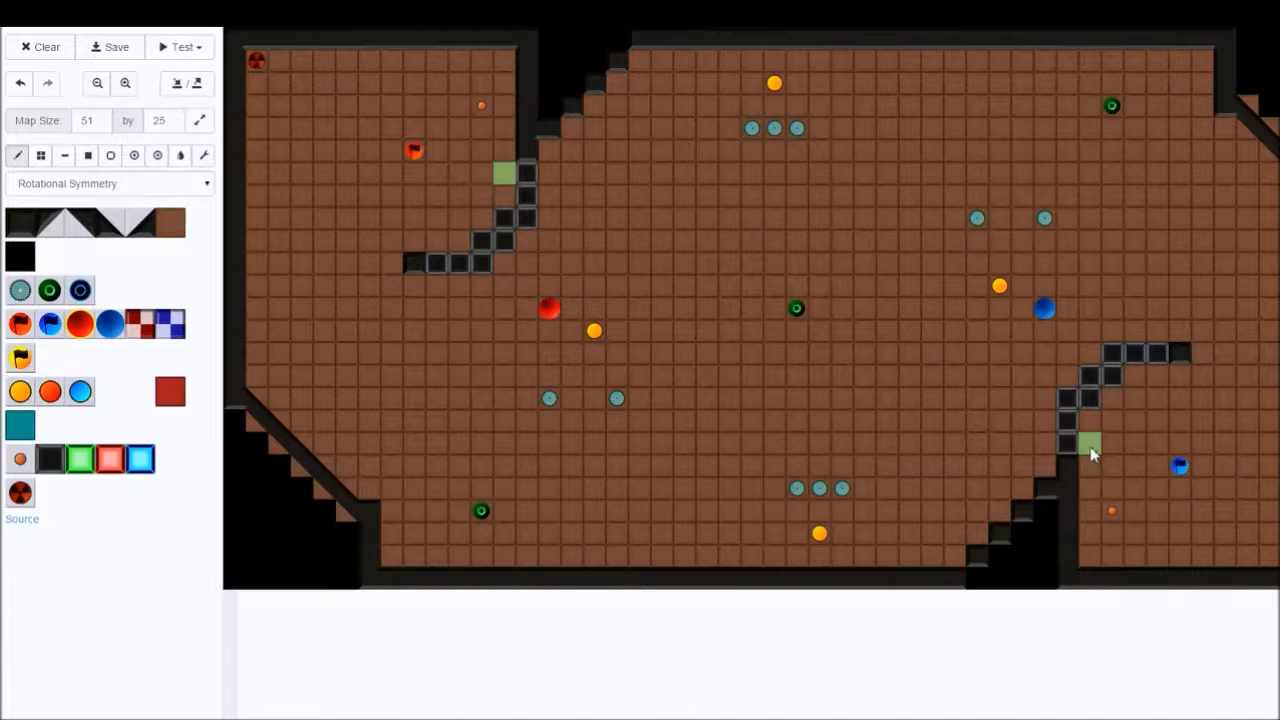
click(549, 354)
click(179, 223)
click(549, 353)
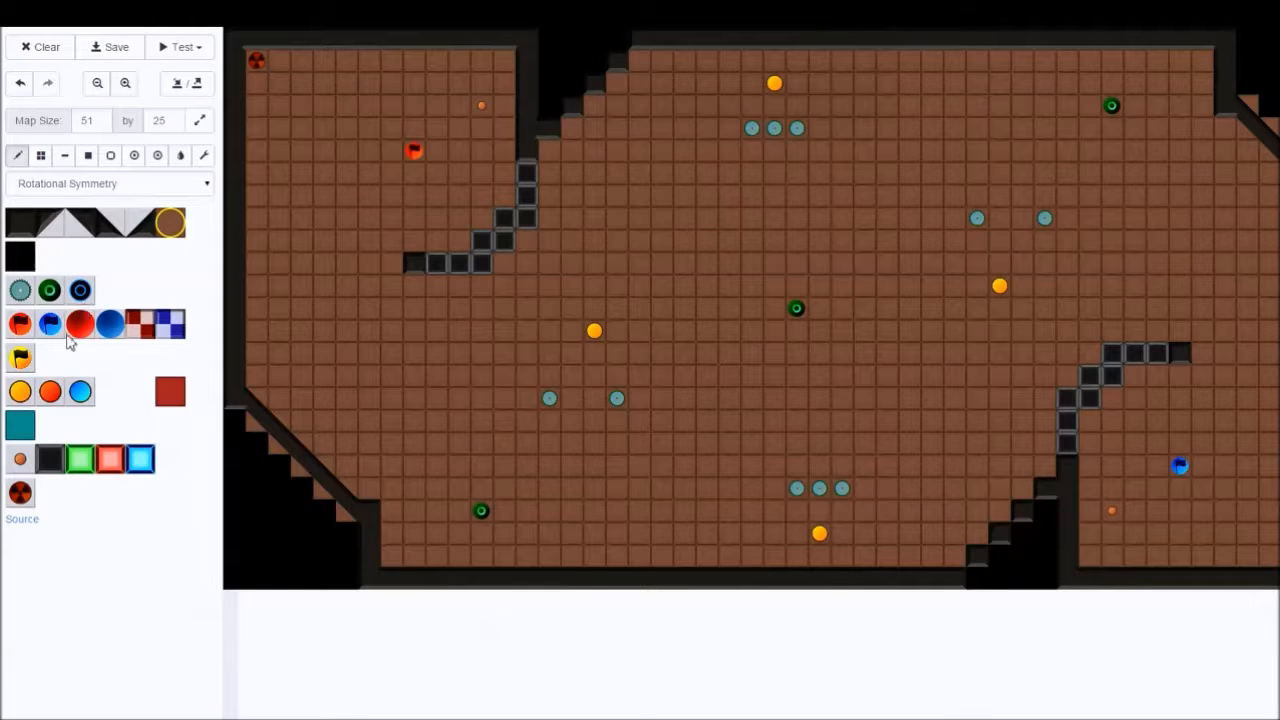
Build stepped wall tiles across the upper-right corner of the red base and replace the floor and walls behind them with empty tiles
click(22, 230)
click(483, 60)
click(16, 256)
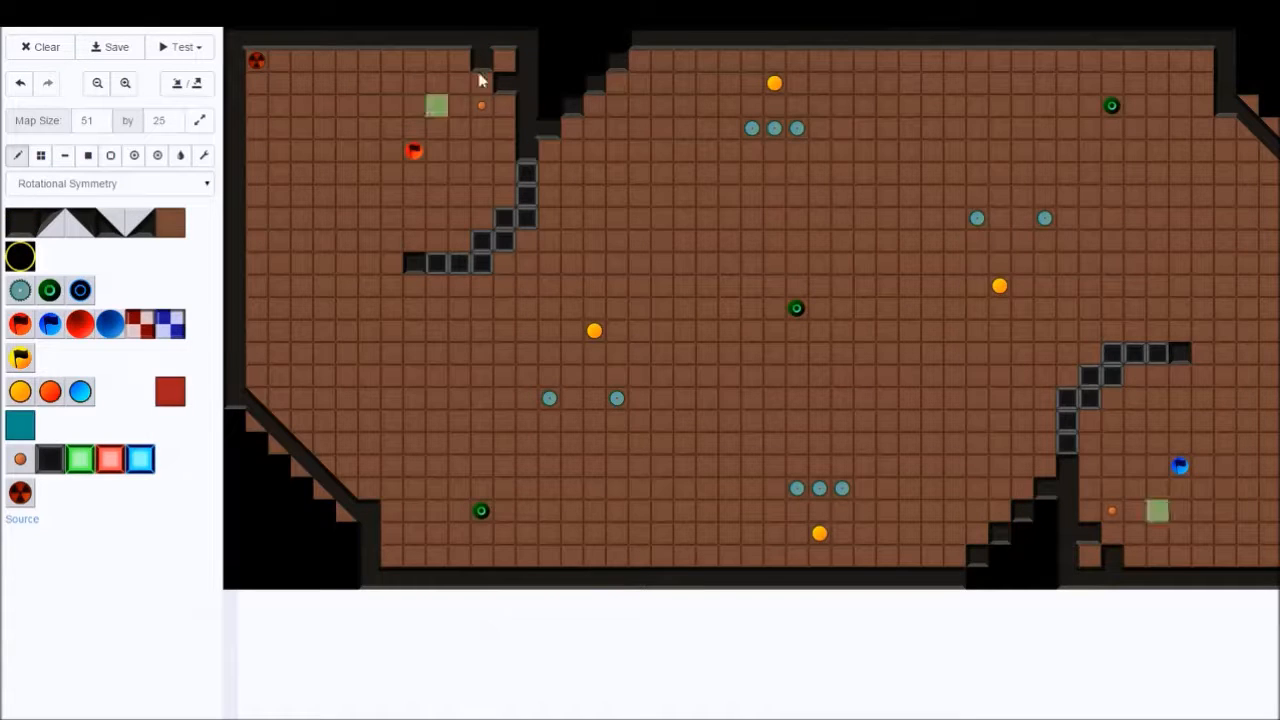
mouse_move(497, 42)
mouse_down()
mouse_move(486, 40)
mouse_move(529, 63)
mouse_move(529, 86)
mouse_move(536, 52)
mouse_up()
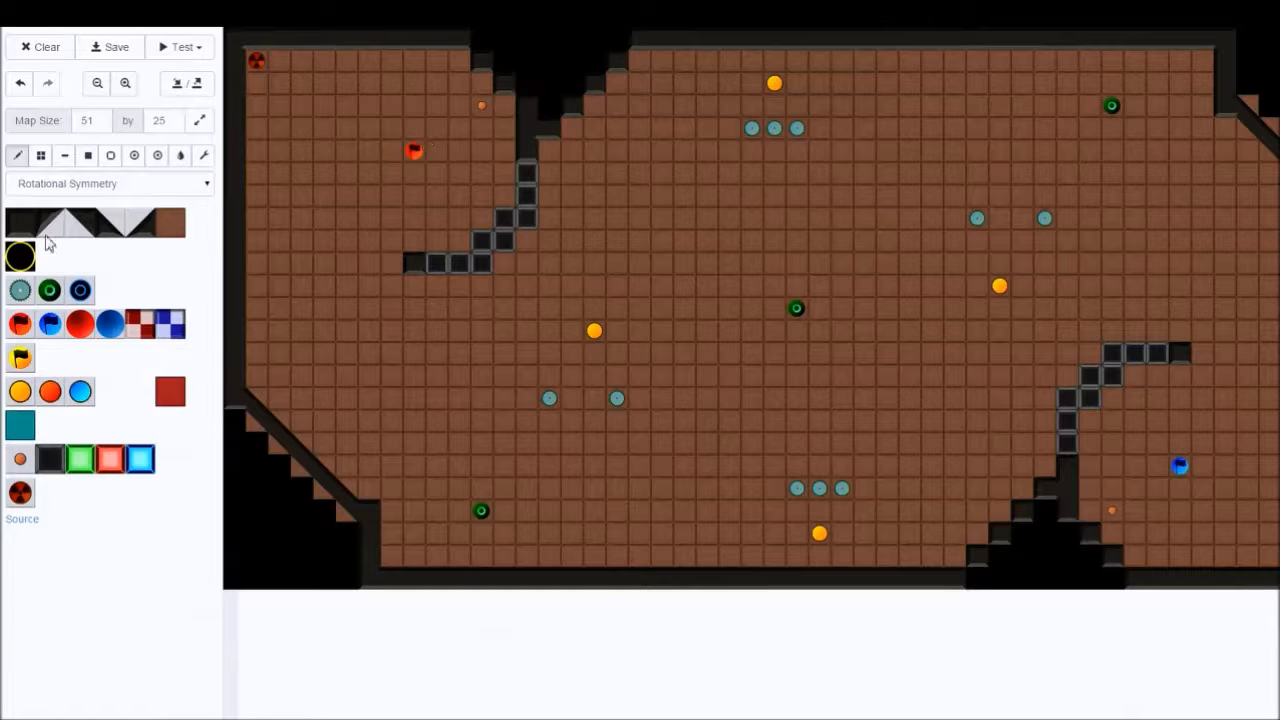
Smooth the red base's new stepped corner with diagonal wall tiles on its inner and outer sides
click(503, 90)
click(82, 222)
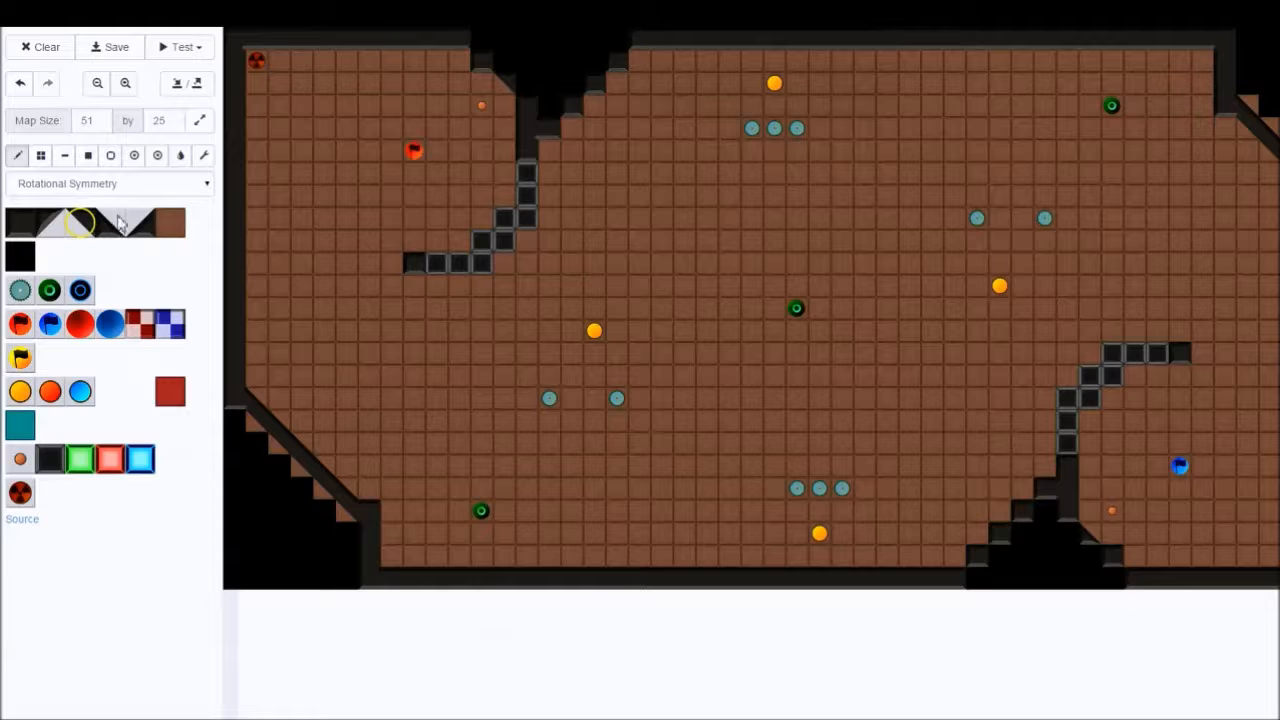
click(115, 226)
click(505, 60)
click(527, 83)
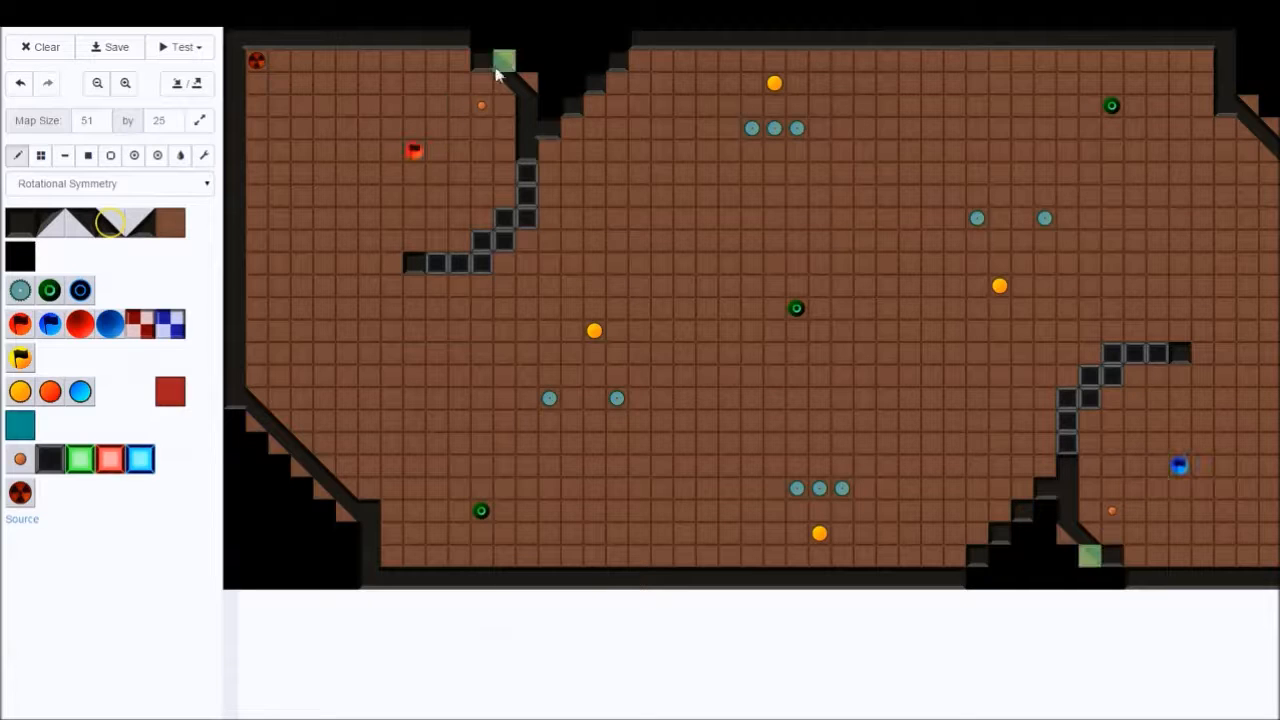
Move the red flag one tile down by placing a new flag and covering the old one with floor
click(24, 332)
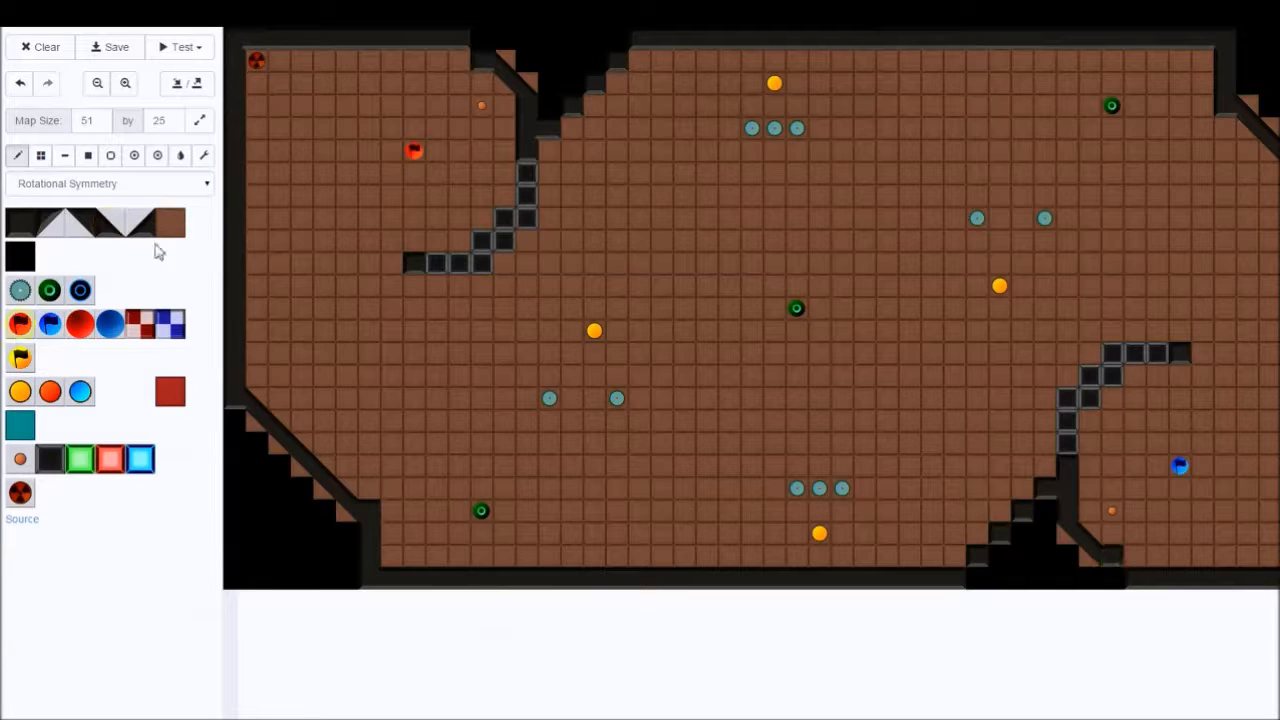
click(414, 172)
click(170, 222)
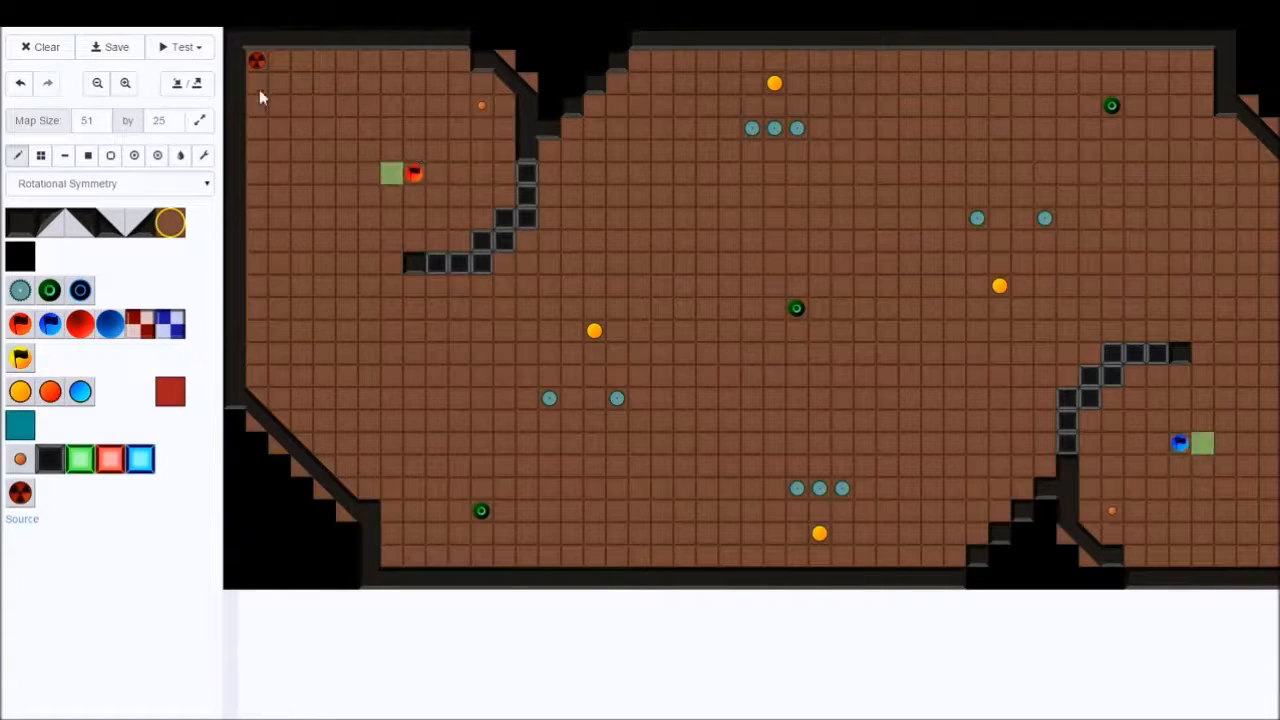
click(417, 173)
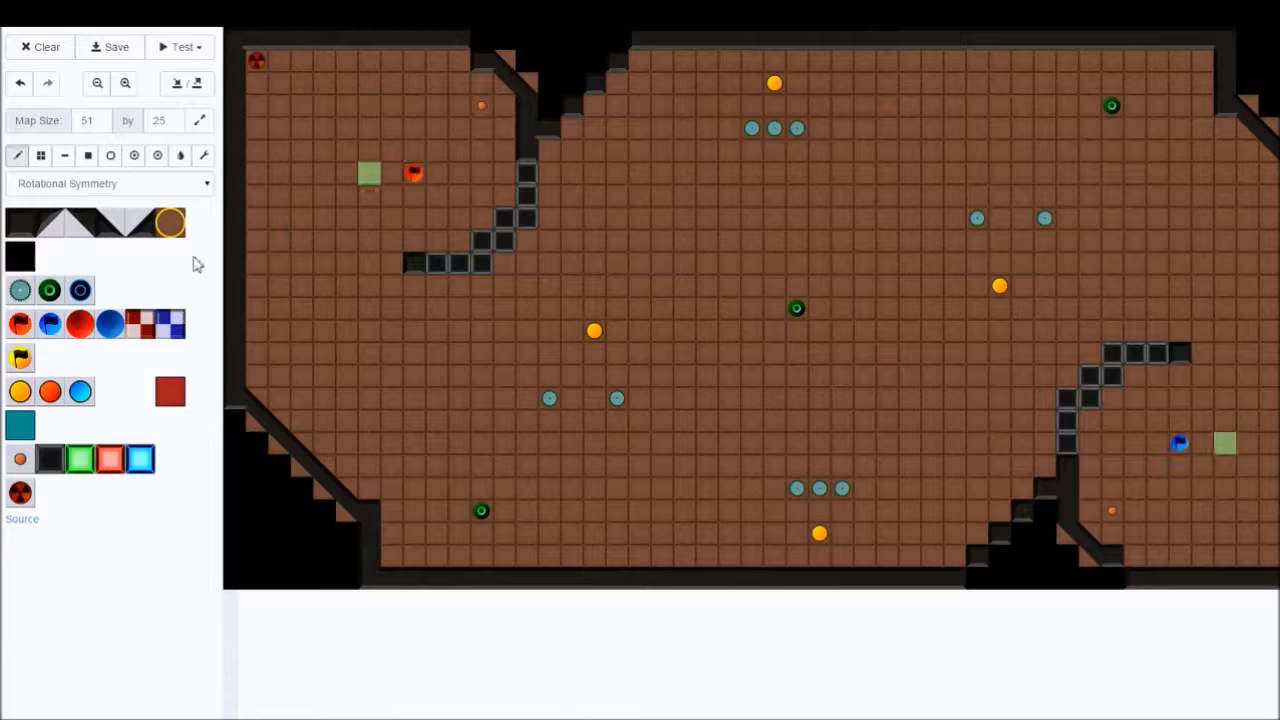
Draw a stepped line of gates one tile below the red base's existing gates, ending in a wall tile
click(42, 462)
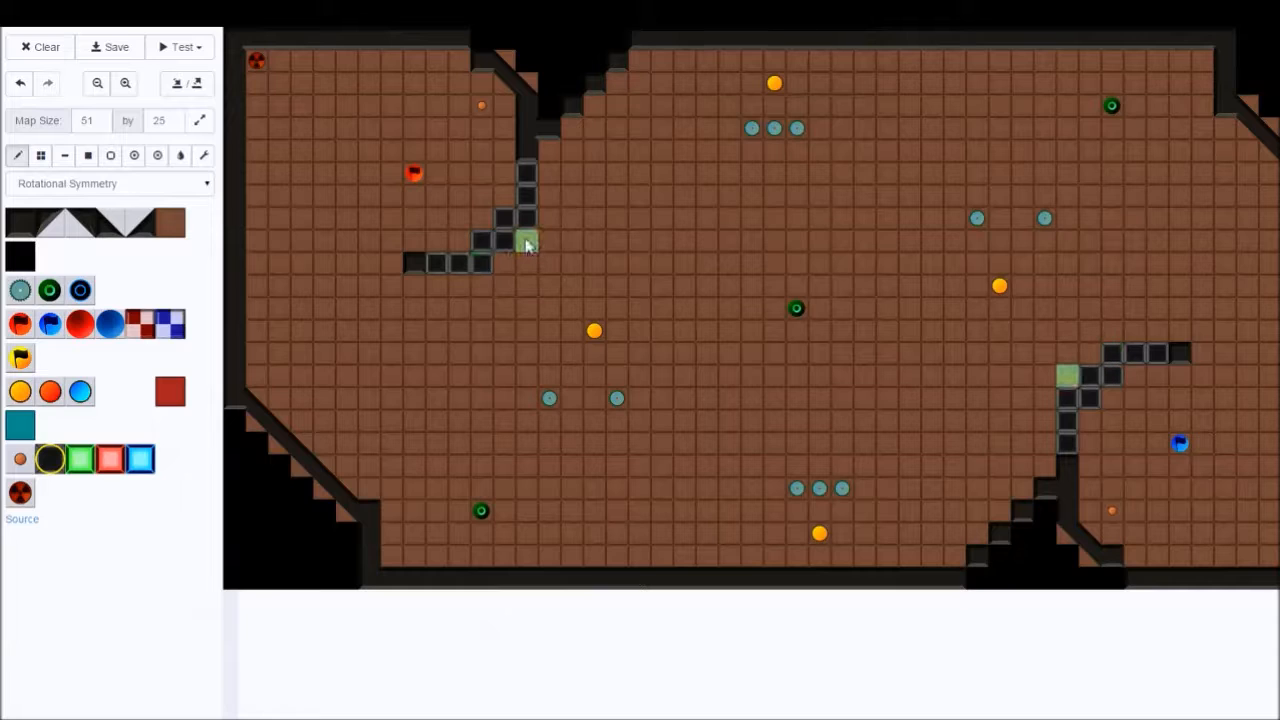
mouse_move(525, 240)
mouse_down()
mouse_move(486, 280)
mouse_move(440, 289)
mouse_up()
click(438, 288)
click(20, 226)
click(414, 286)
Erase the old upper gate line with floor tiles and extend the red base's wall one tile down over the topmost gate
click(170, 222)
mouse_move(416, 270)
mouse_down()
mouse_move(457, 263)
mouse_move(510, 222)
mouse_up()
click(20, 222)
click(527, 174)
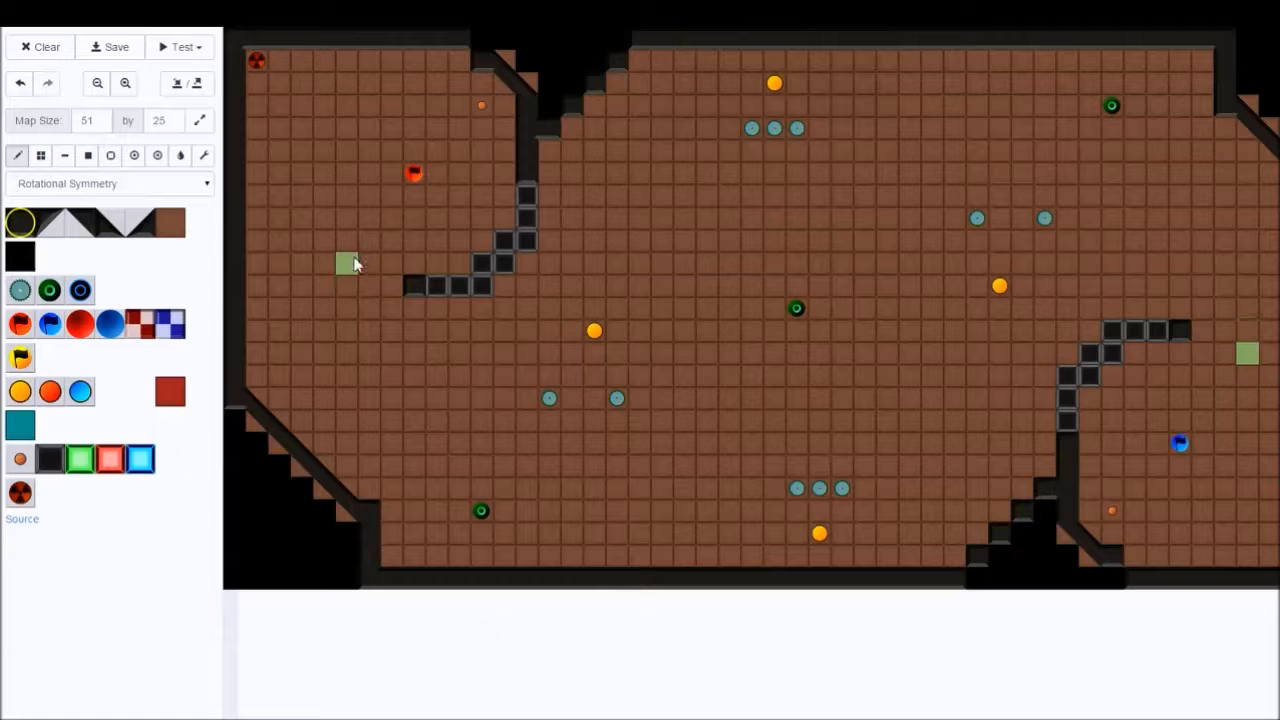
Move the left boost one tile to the left and cover its old position with floor
click(20, 390)
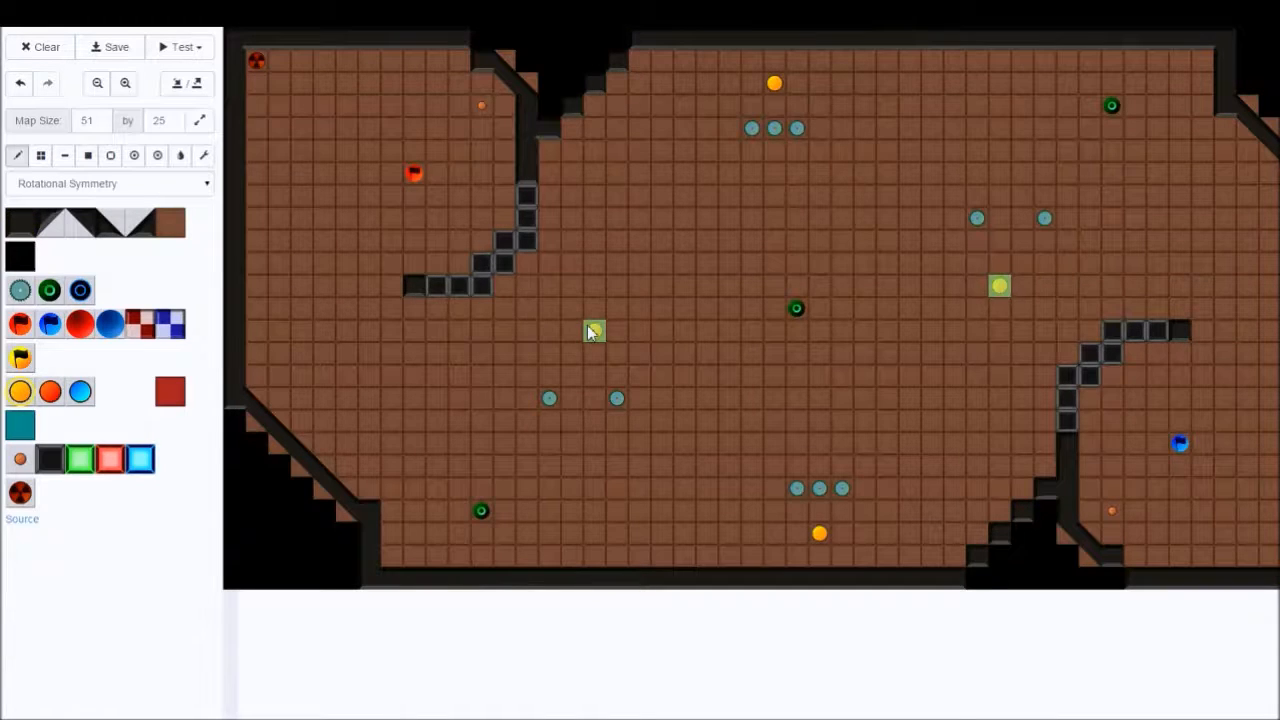
click(571, 331)
click(170, 222)
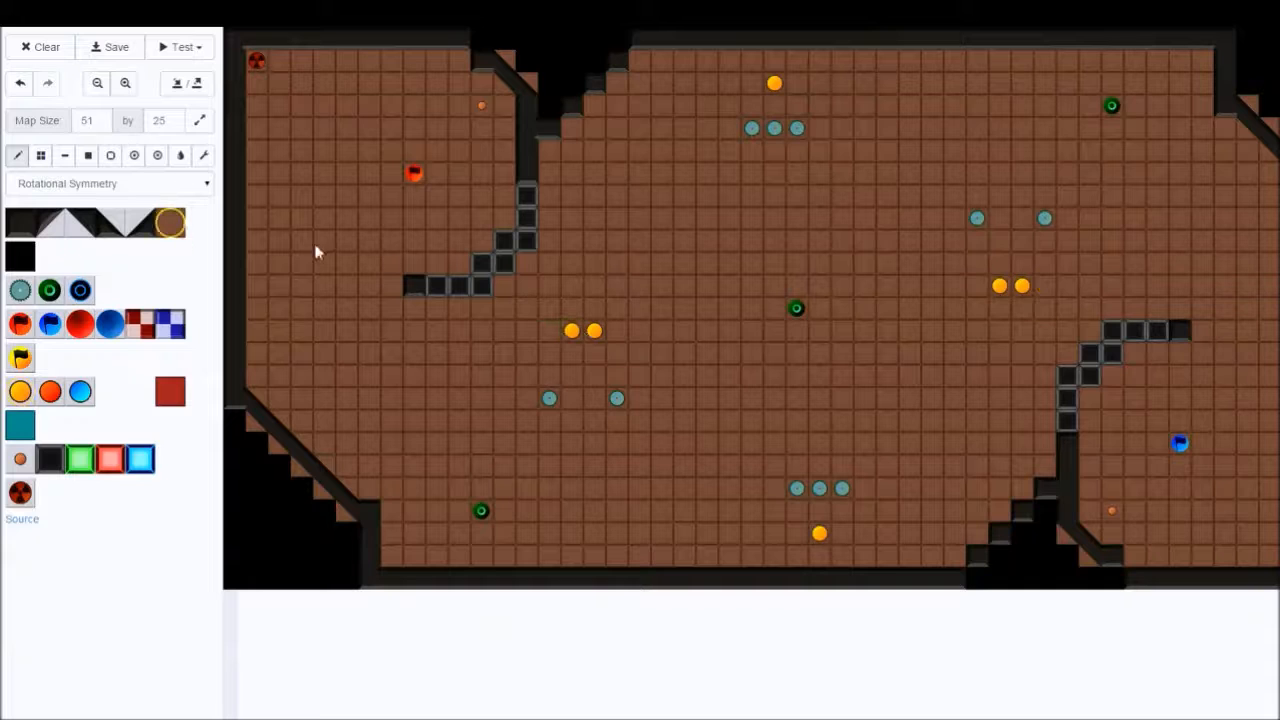
click(594, 331)
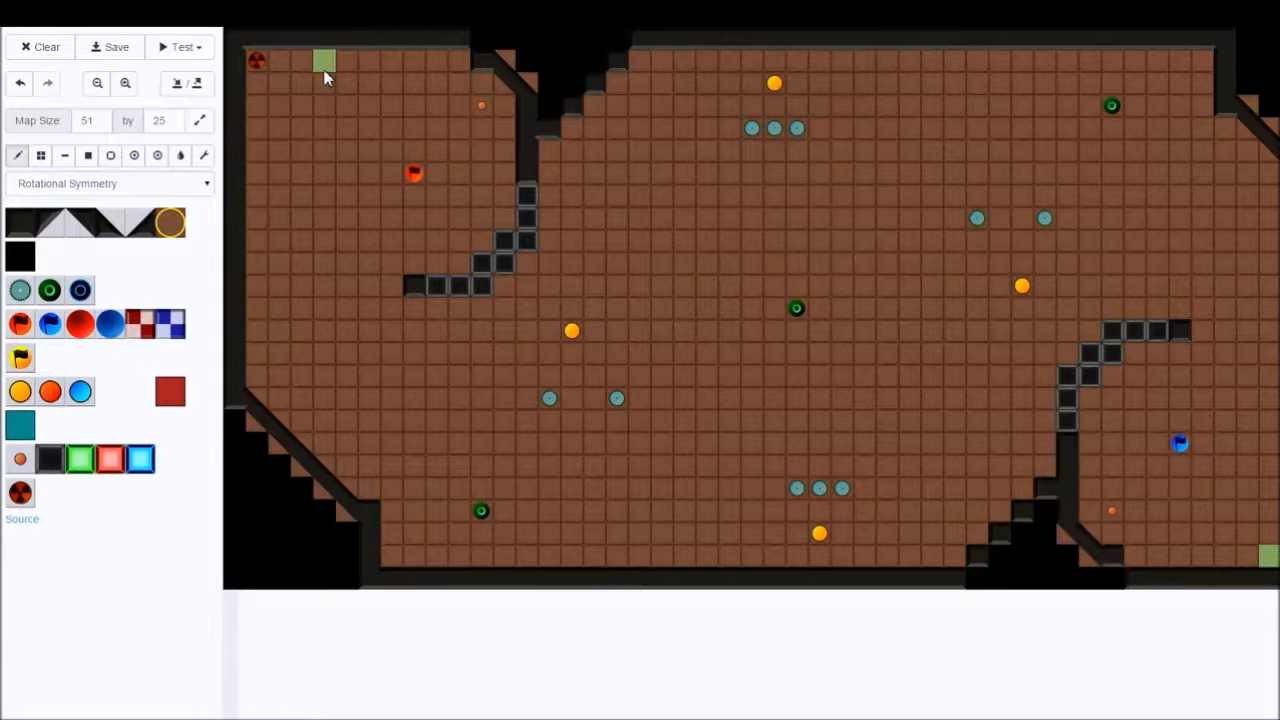
Place a red spawn point diagonally below the left boost and move the spike pair beneath it one tile down and left
click(83, 331)
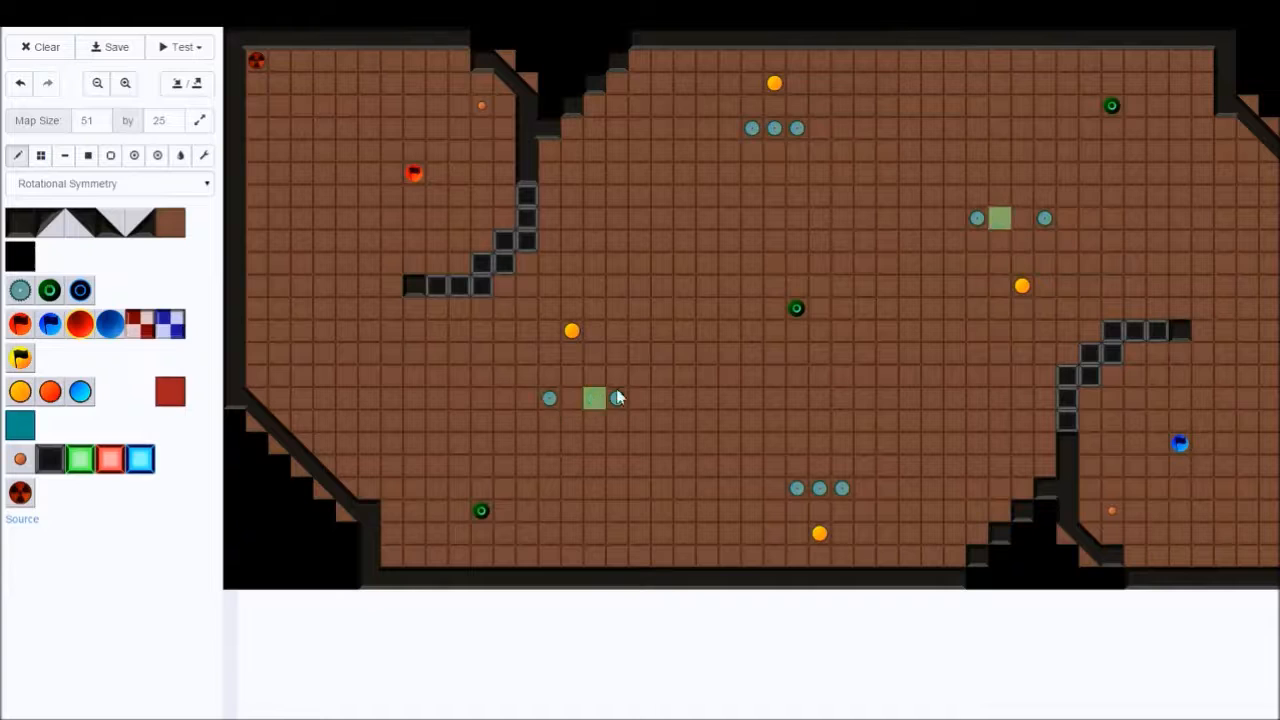
click(596, 354)
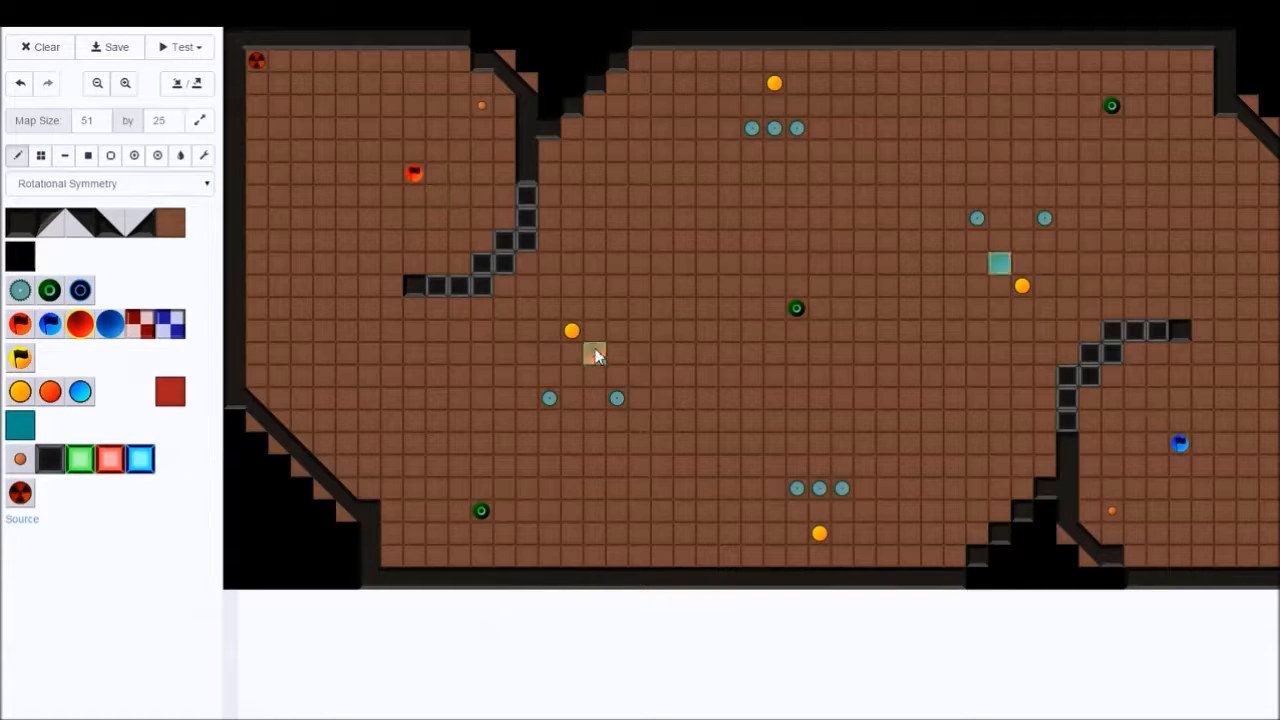
click(18, 298)
click(529, 424)
click(598, 425)
click(170, 222)
click(550, 400)
click(617, 402)
click(590, 353)
key(ctrl+z)
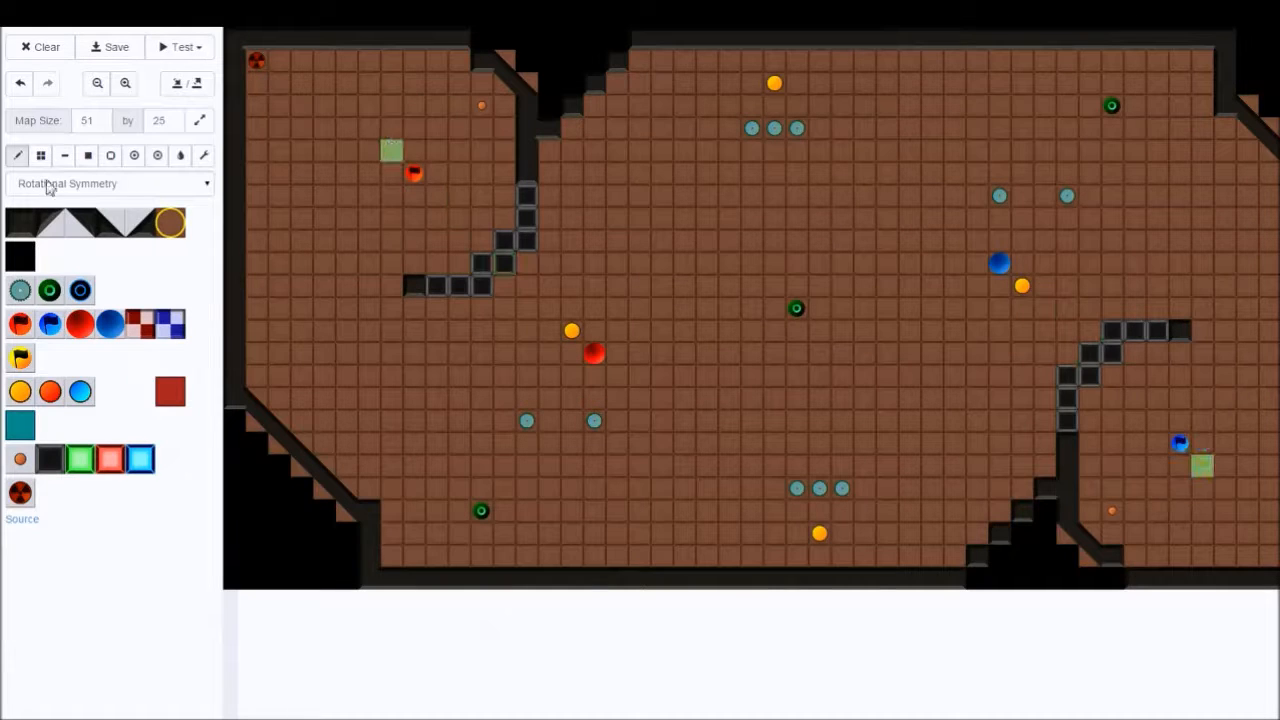
Try a red spawn point two tiles right of the corner bomb, and erase it and the spawn point below the left boost
click(80, 324)
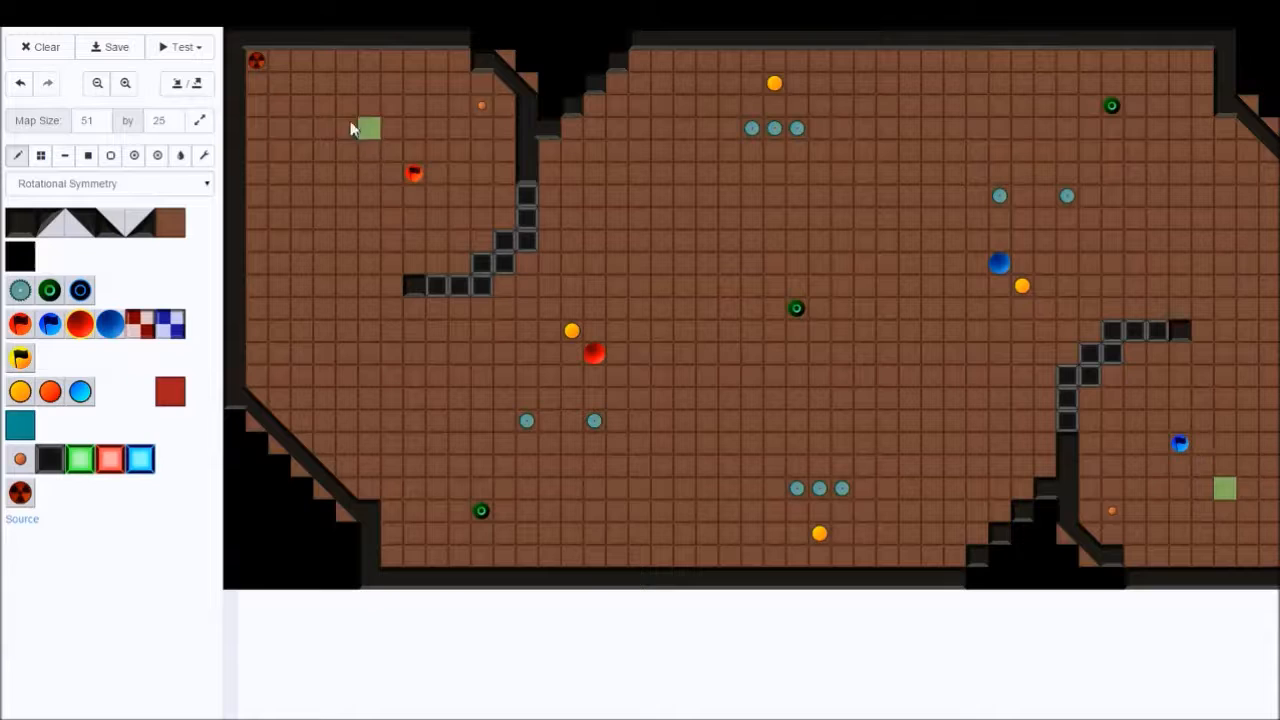
click(301, 61)
click(170, 222)
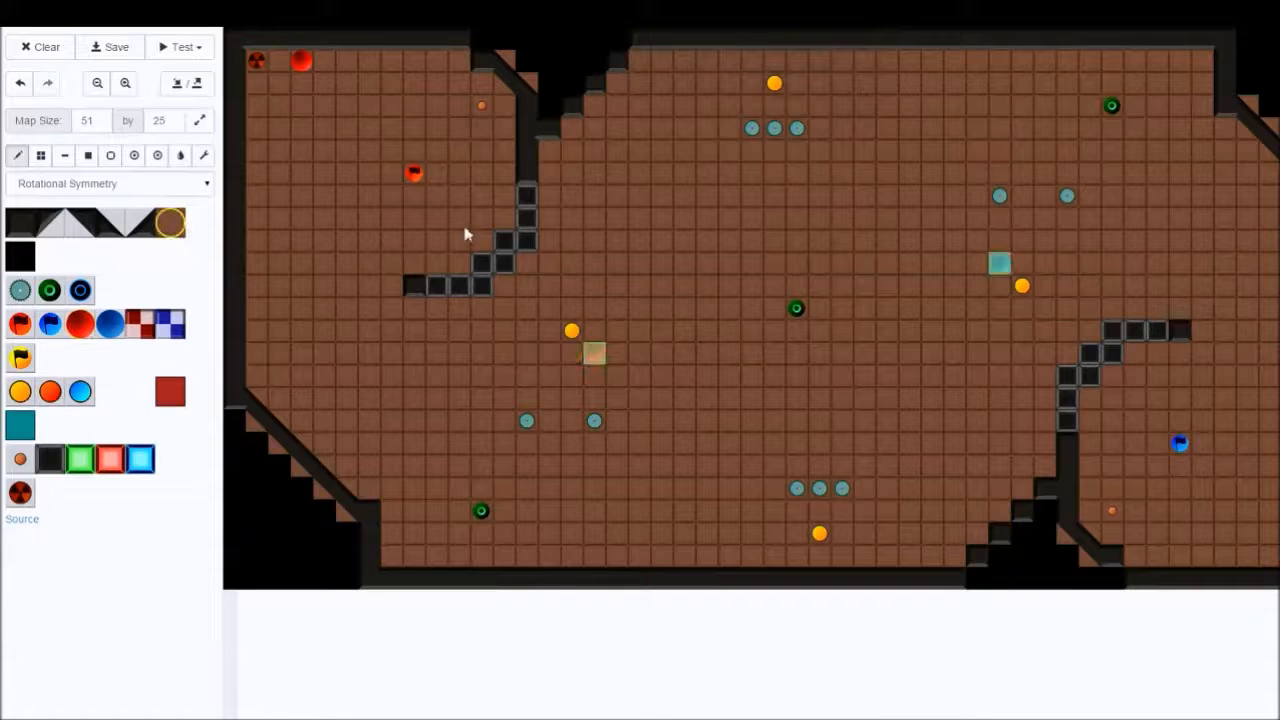
click(294, 61)
click(590, 355)
Cover the bomb and the adjacent tile with walls, place a bomb one tile lower, and replace the outer walls above with empty tiles
click(17, 223)
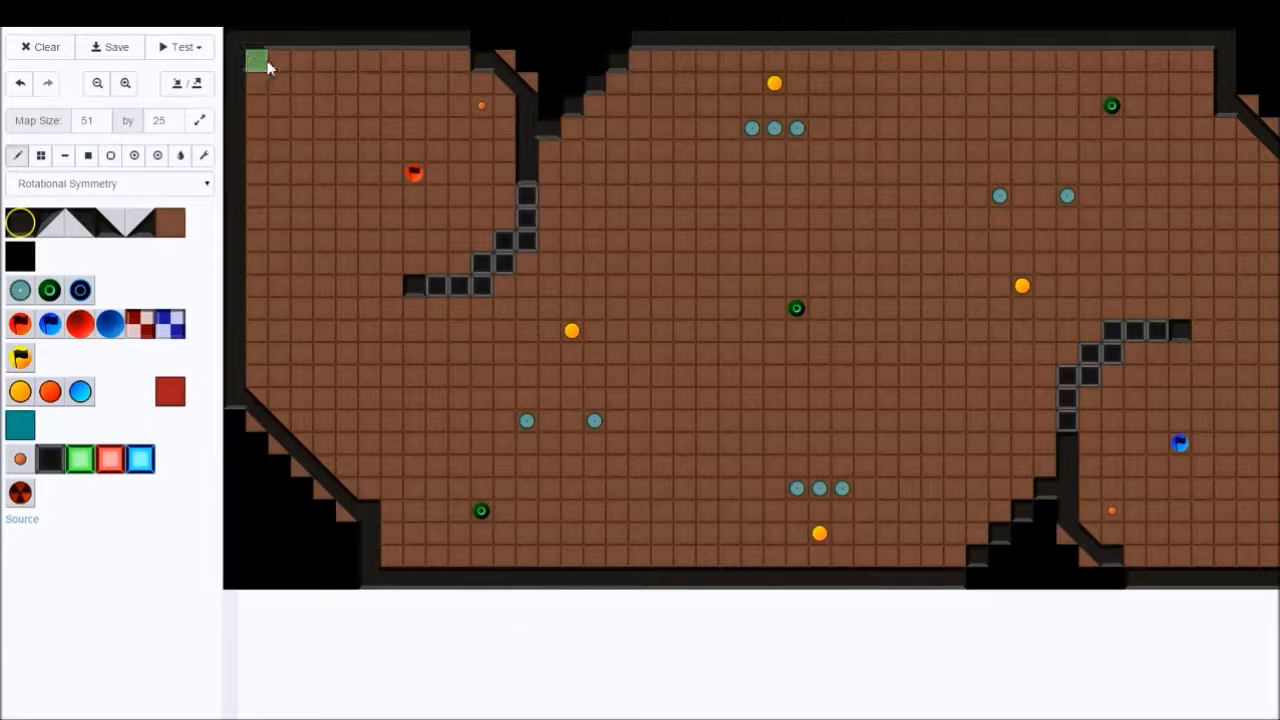
click(271, 60)
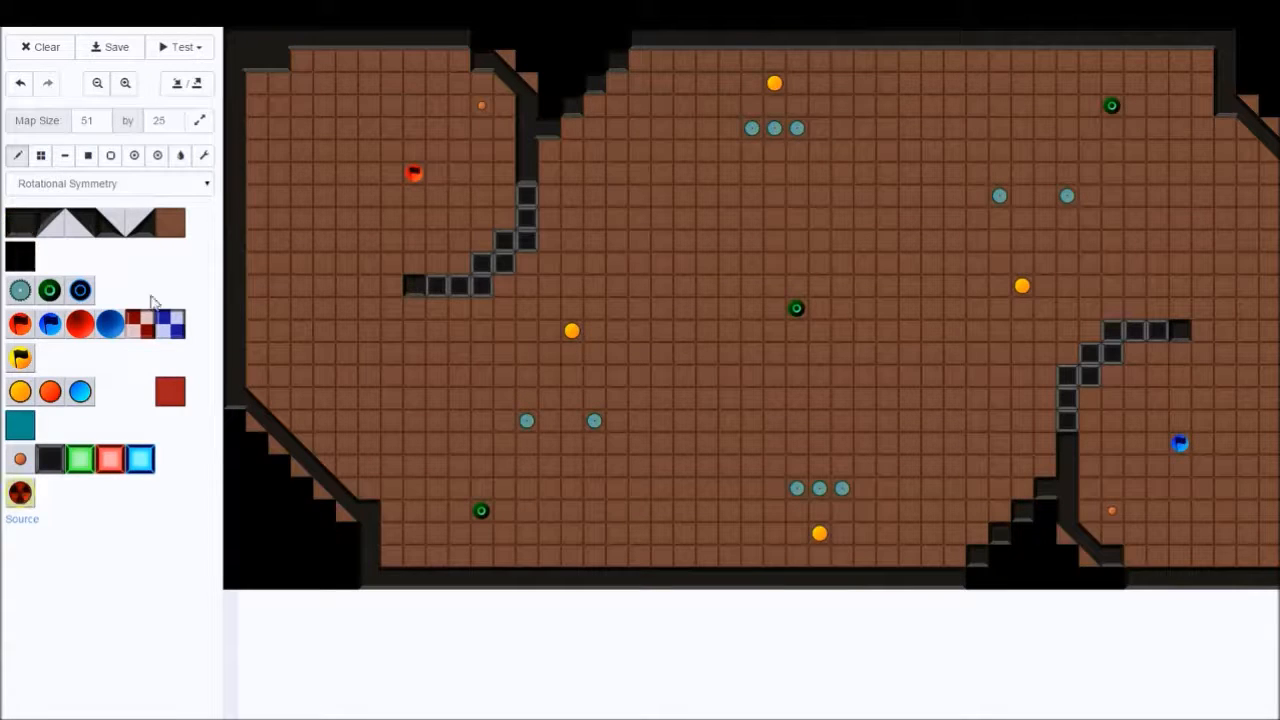
click(257, 83)
click(22, 259)
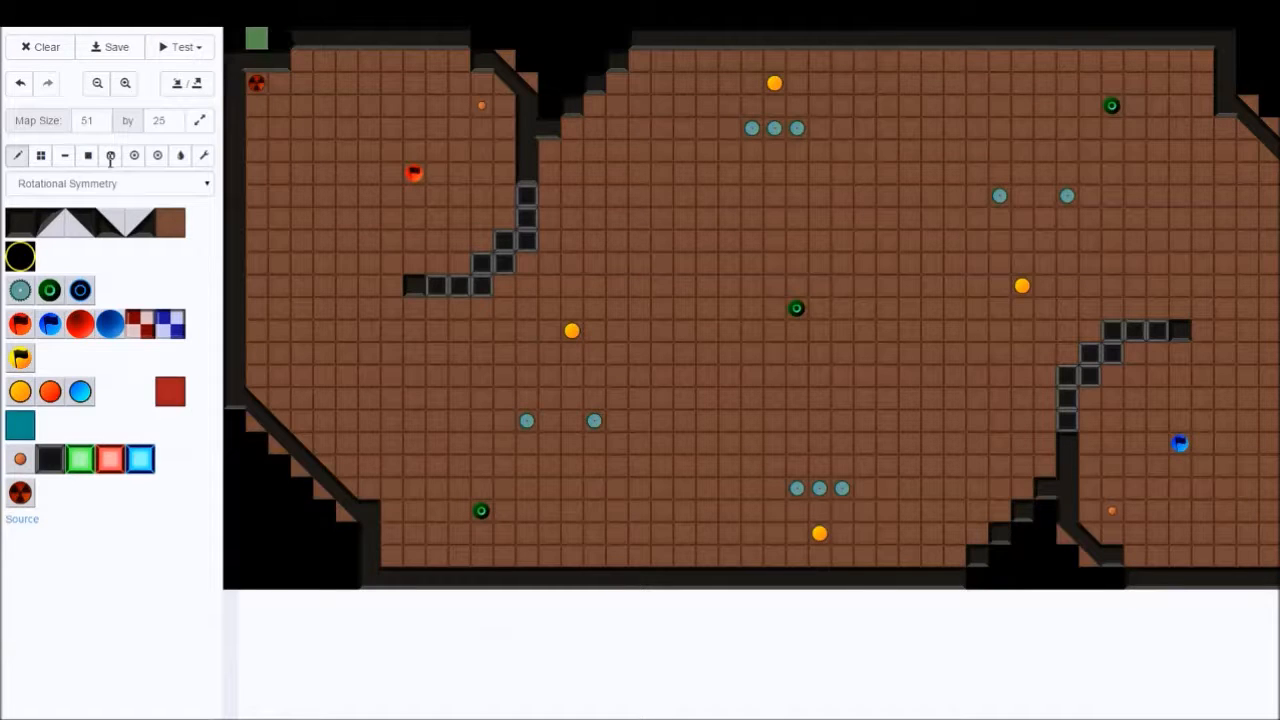
Place a blue spawn point diagonally below the corner bomb and a red spawn point directly above the red flag
click(80, 323)
click(284, 108)
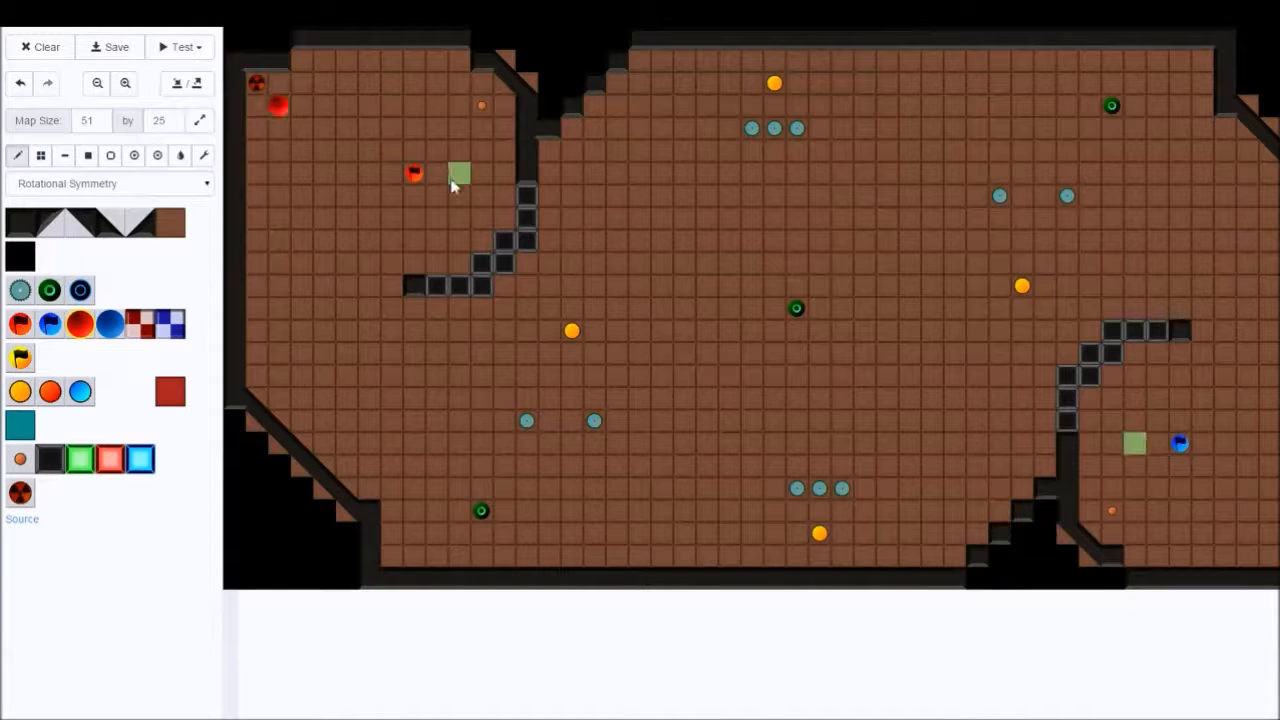
click(279, 106)
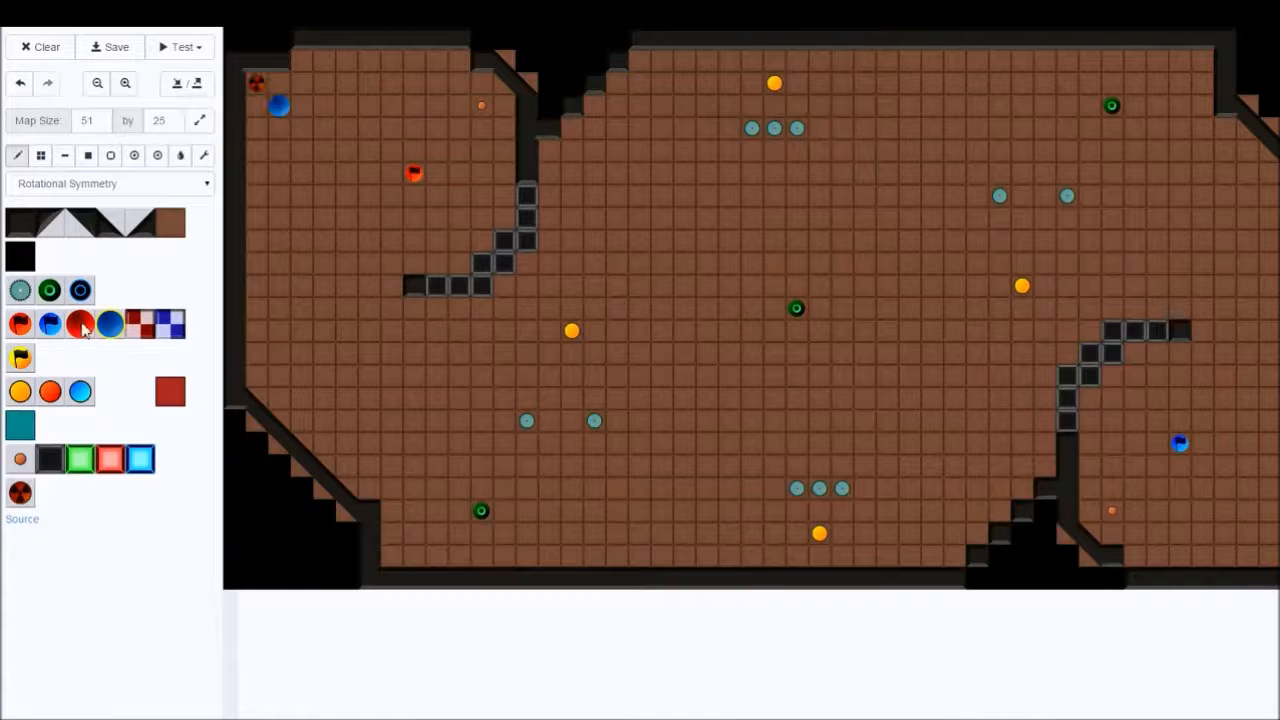
click(414, 155)
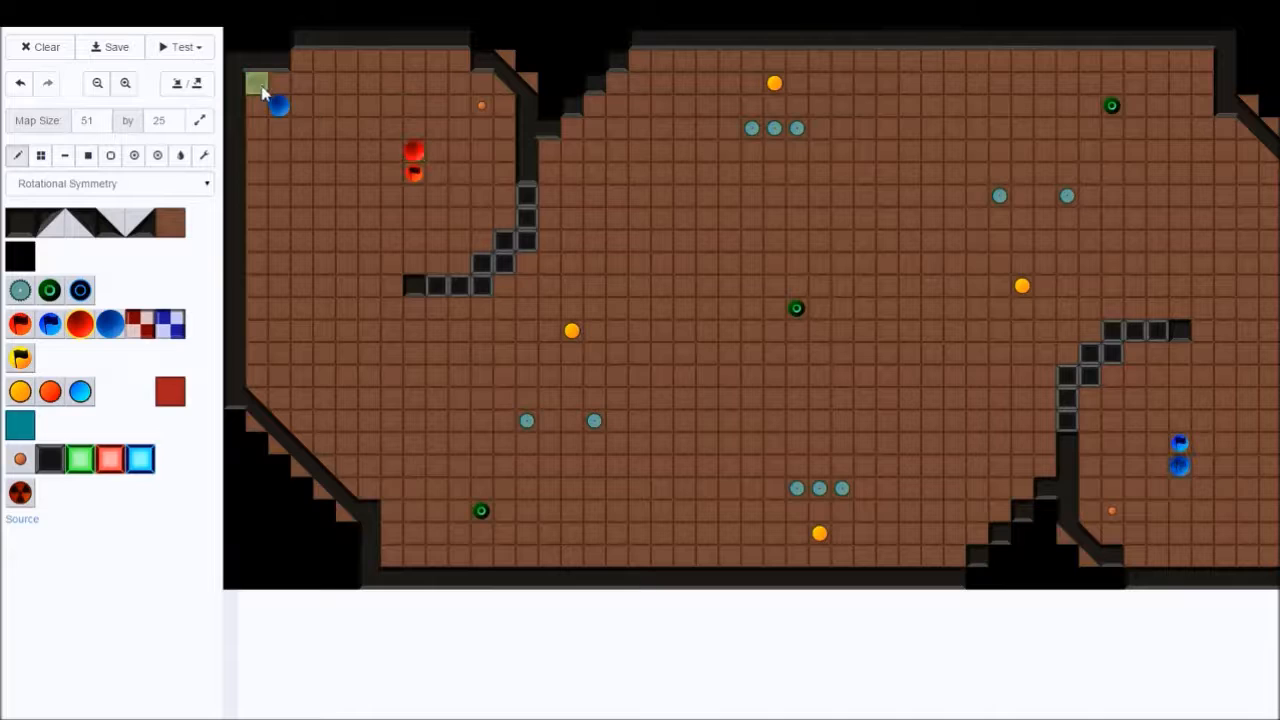
click(272, 86)
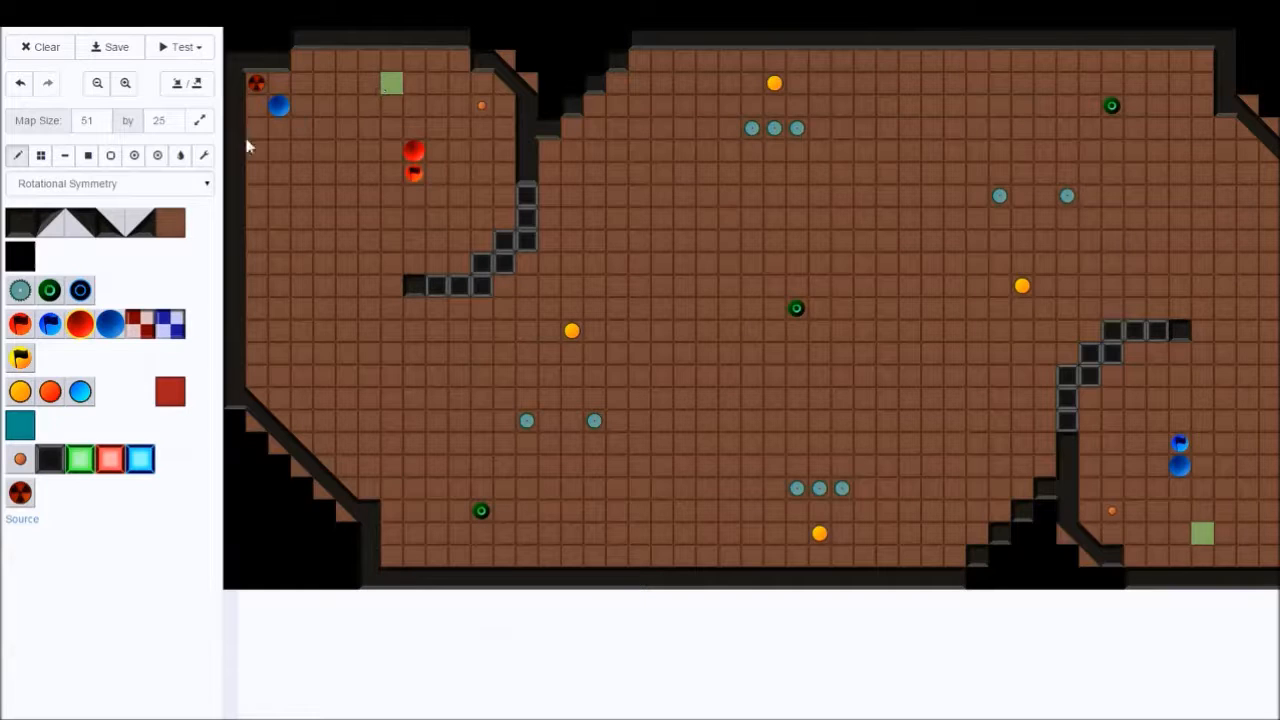
Try red spawn points five tiles right of the blue spawn and beside the flag's spawn, and erase all red spawn points around the red flag
click(391, 84)
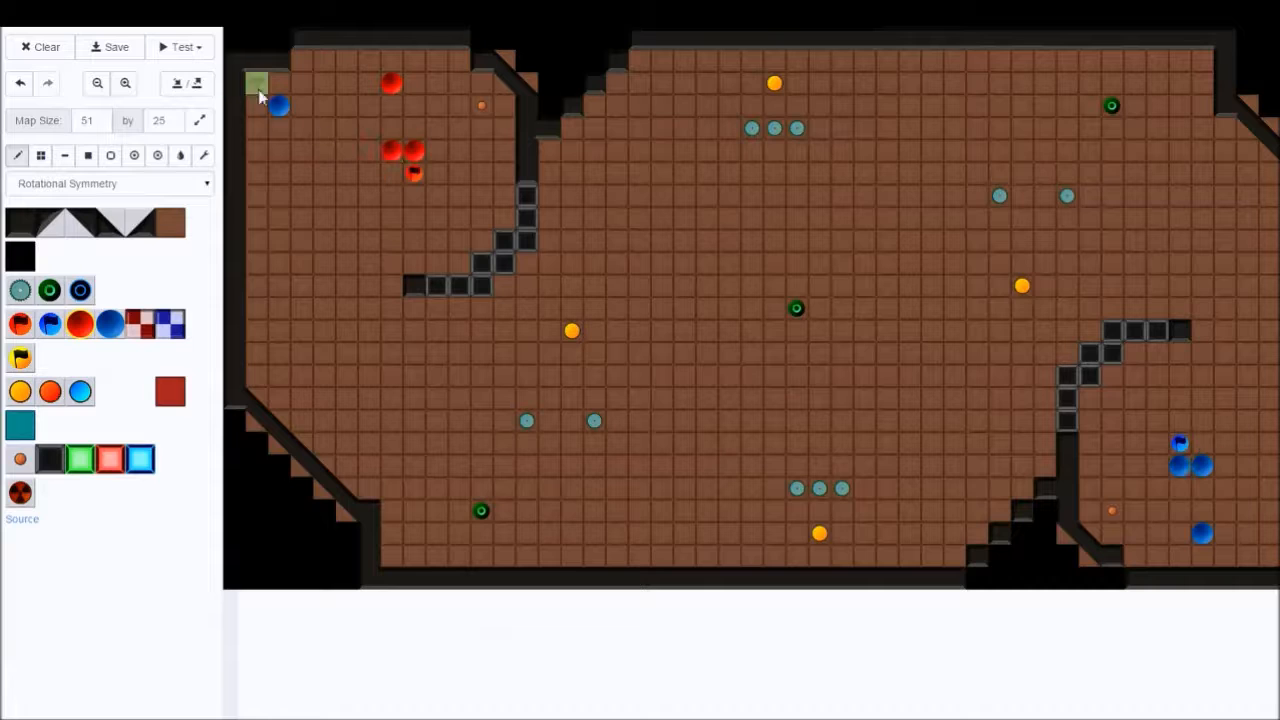
click(170, 222)
click(386, 88)
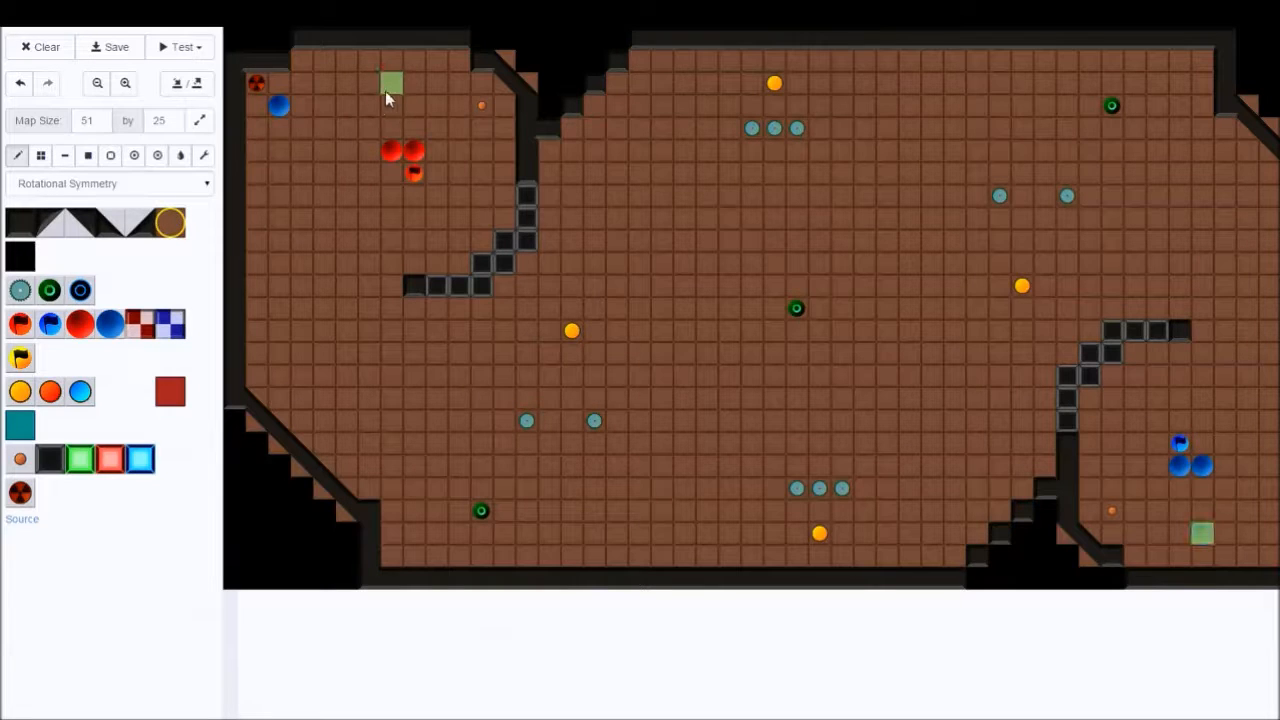
click(414, 153)
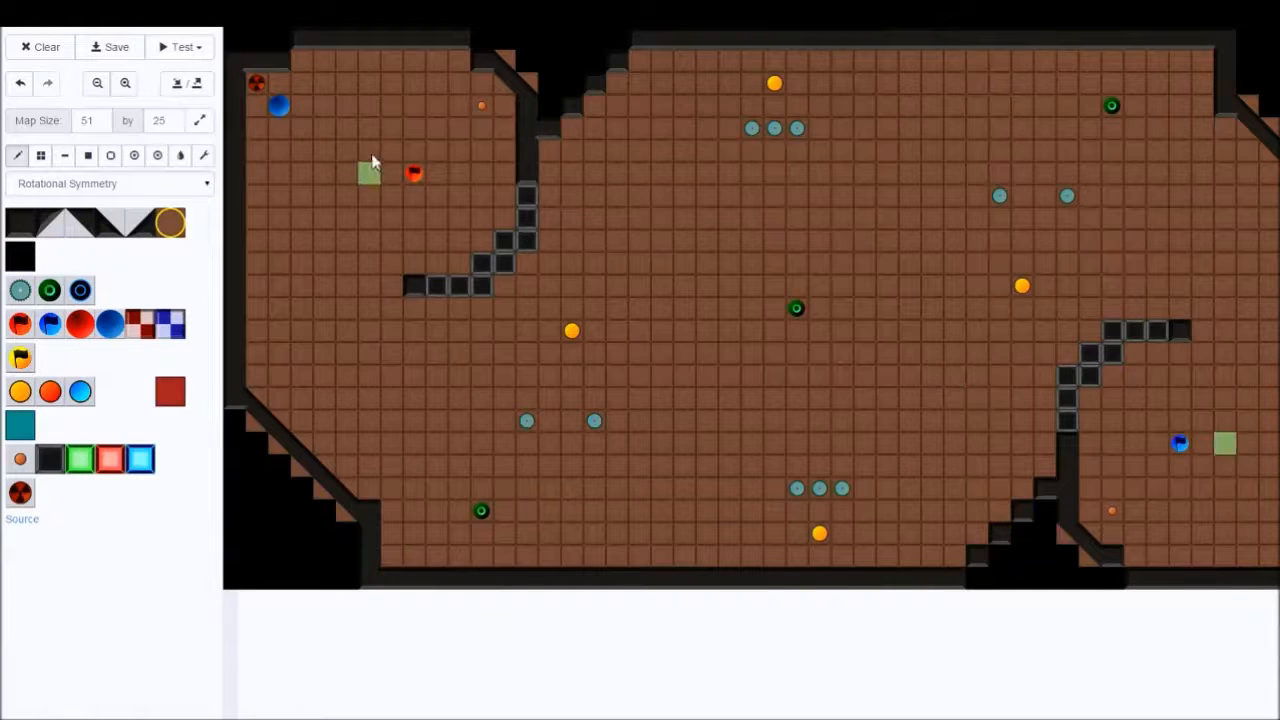
Try a red spawn point directly left of the upper-left button with a blue one beneath it, and erase both
click(458, 107)
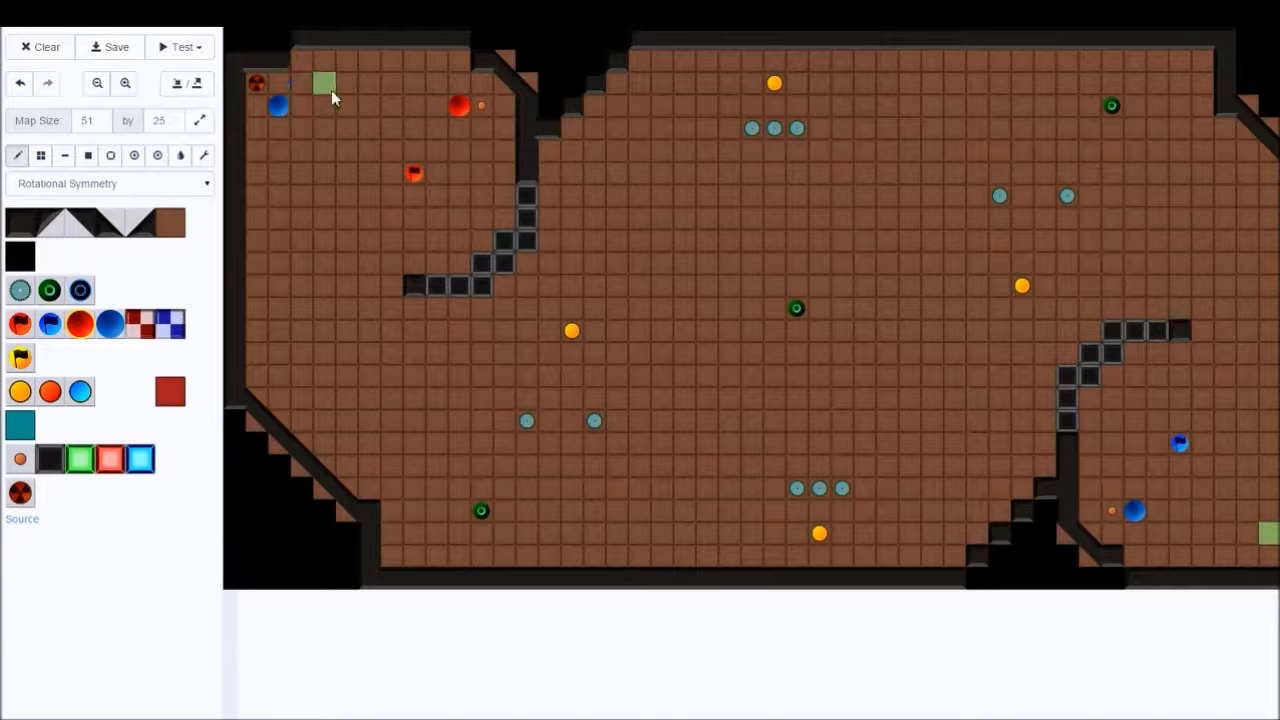
click(458, 110)
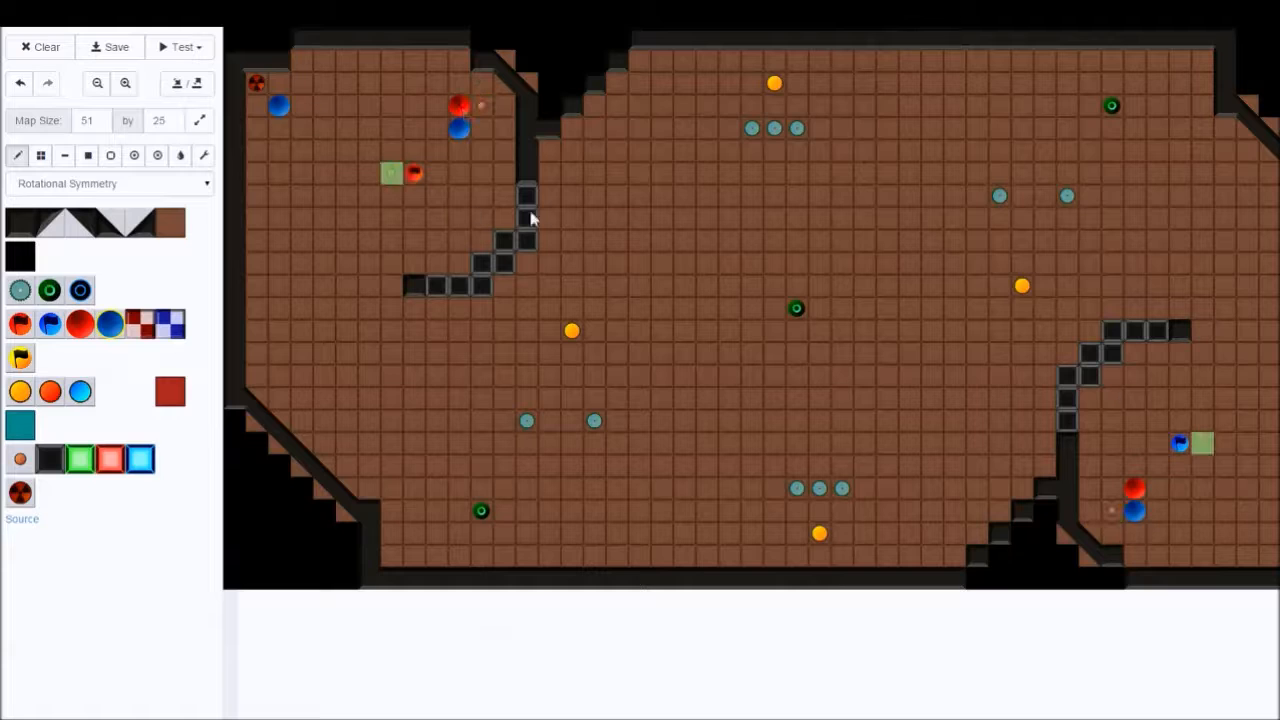
click(172, 222)
drag(458, 128, 455, 108)
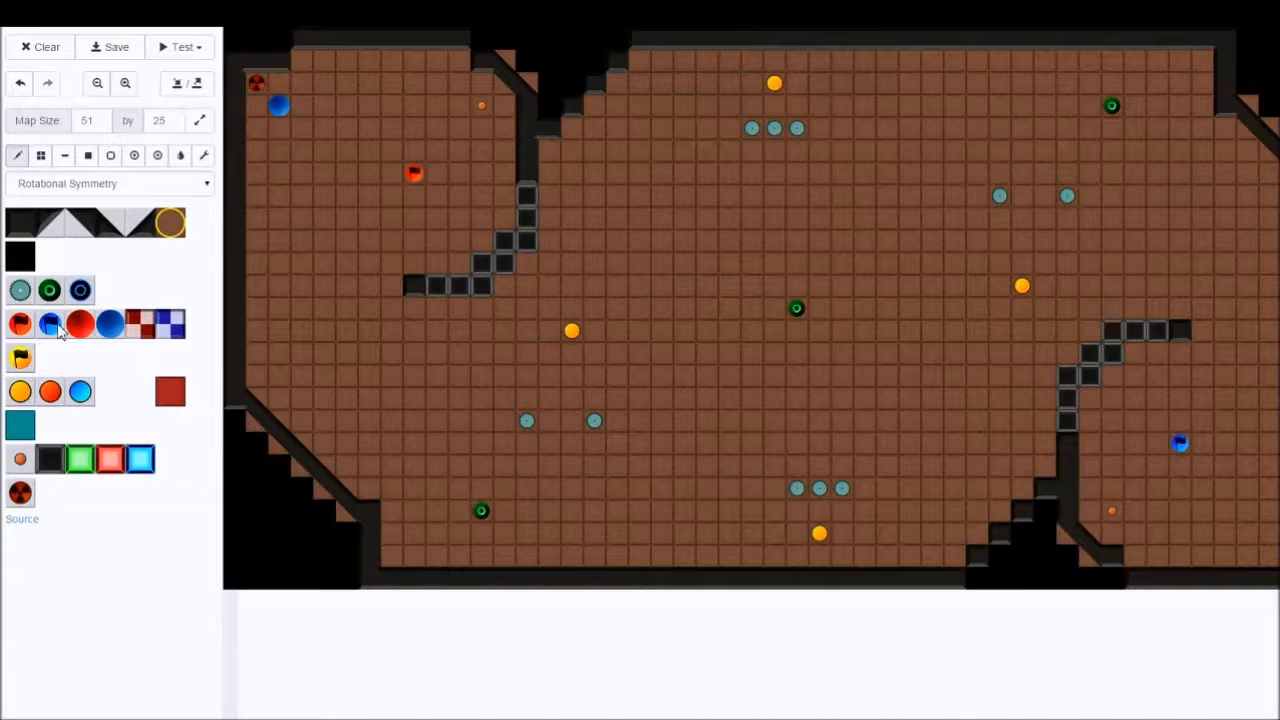
Fill the floor tile in the map's lower-left inner corner with wall and replace the surplus outer walls around it with empty tiles
click(26, 224)
click(395, 565)
click(22, 257)
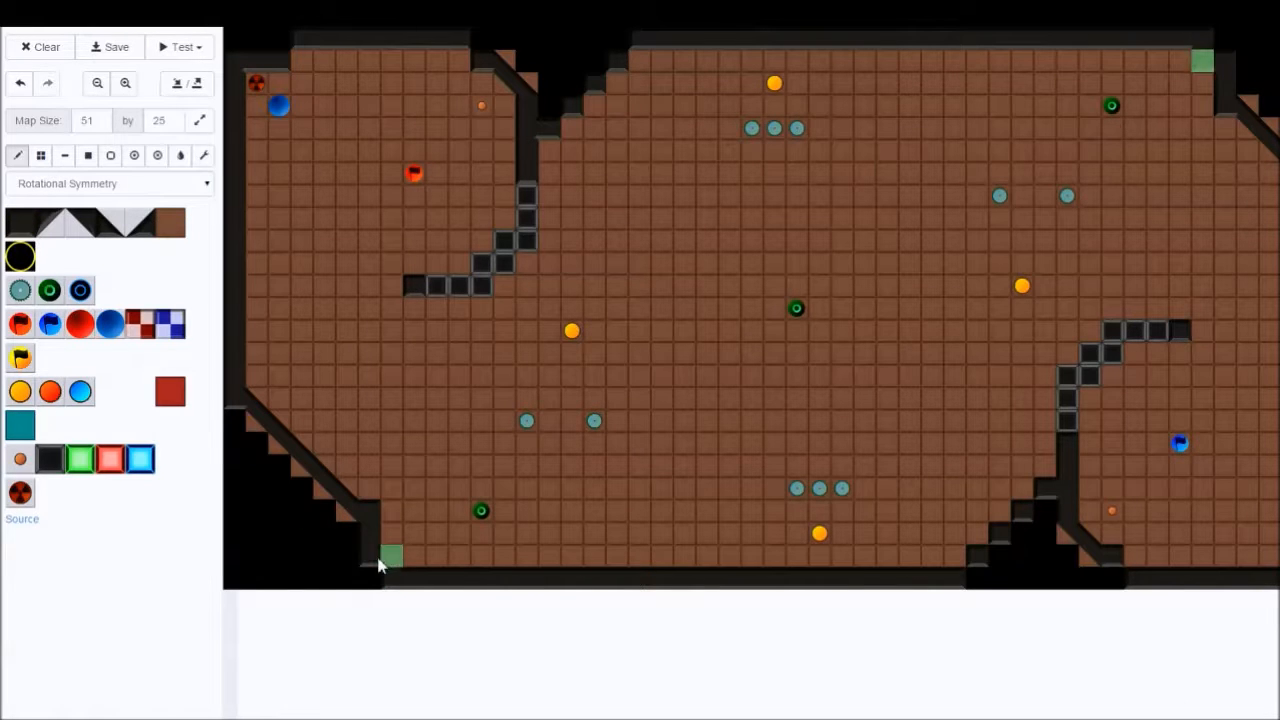
click(390, 560)
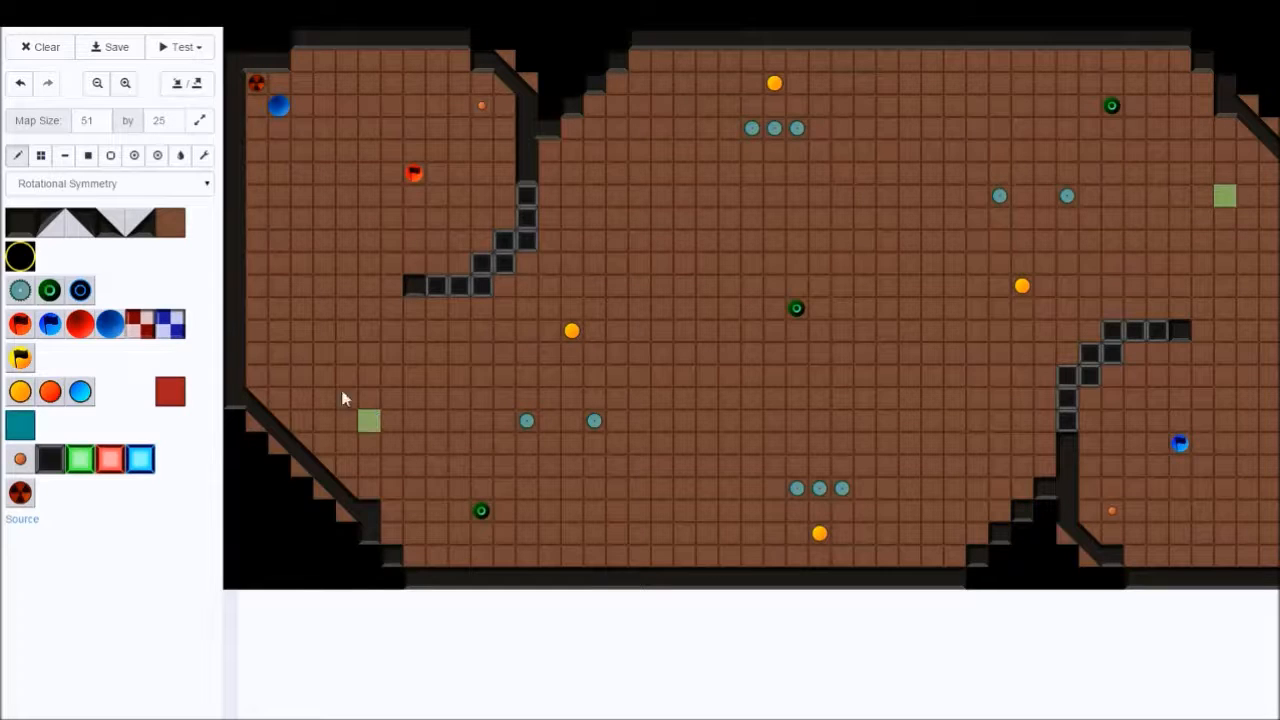
Place red spawn points two tiles right of the left power-up and at two spots along the lower-left diagonal wall
click(84, 332)
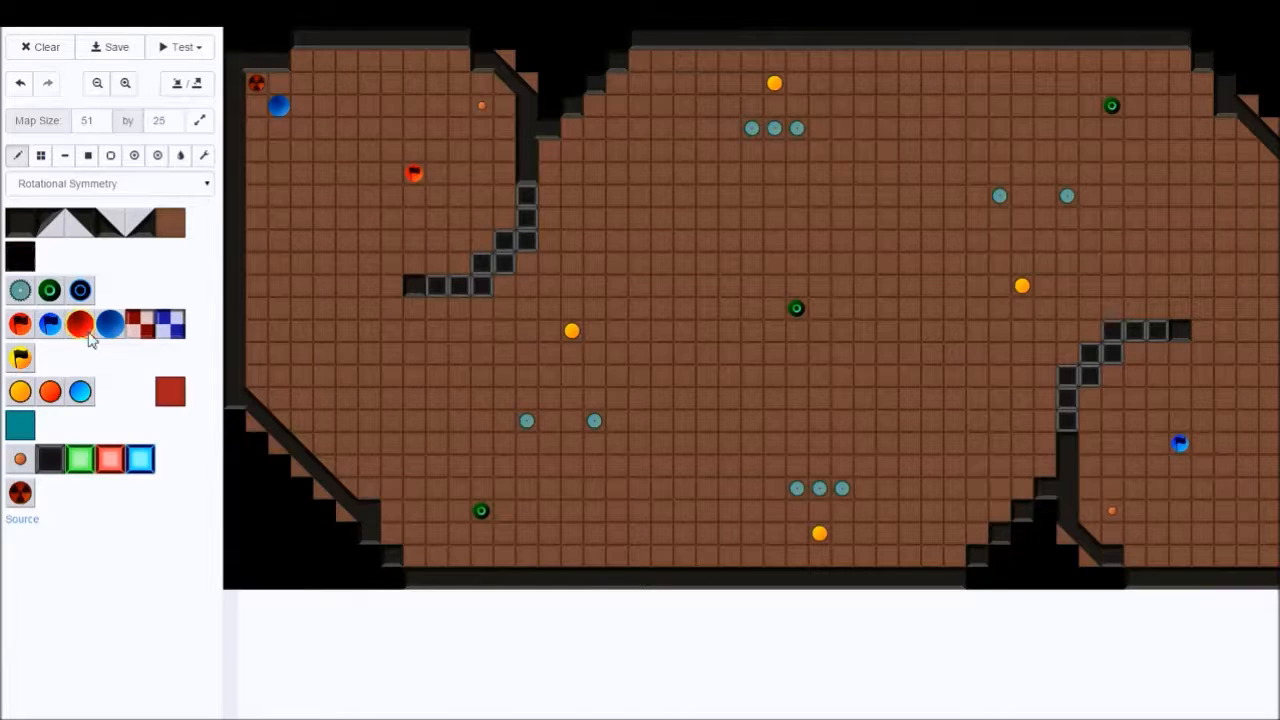
click(609, 324)
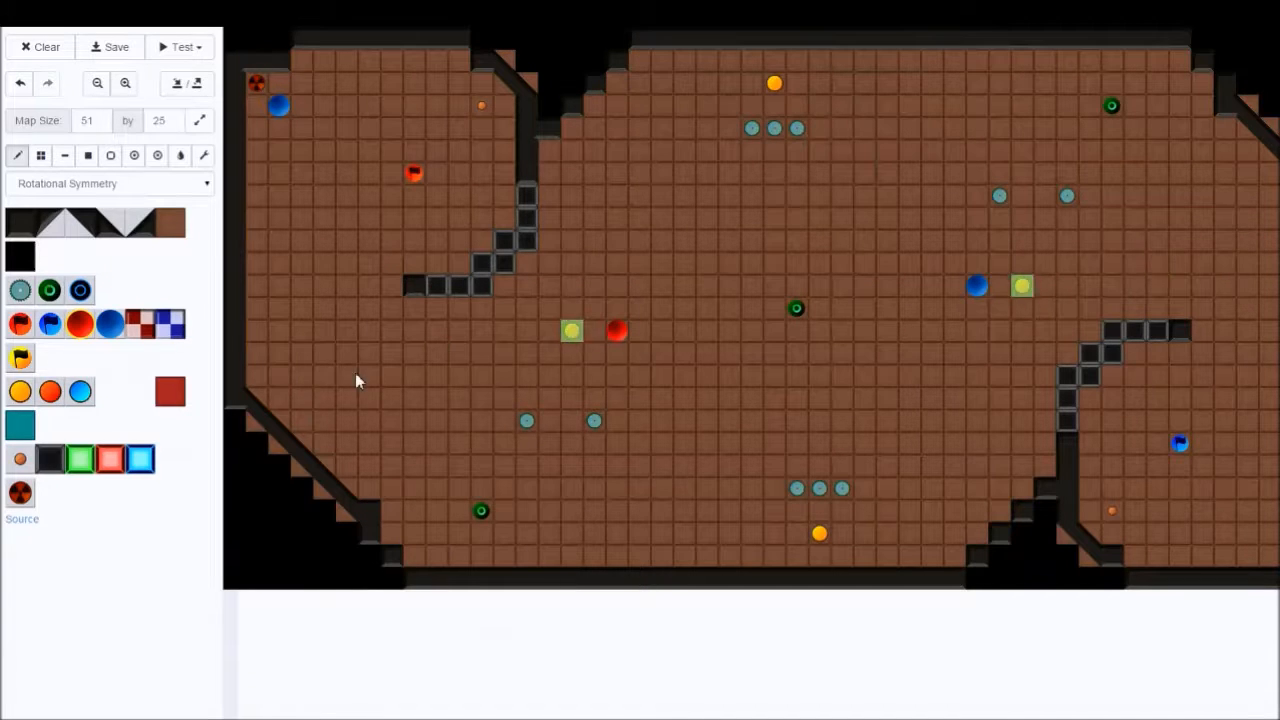
click(277, 402)
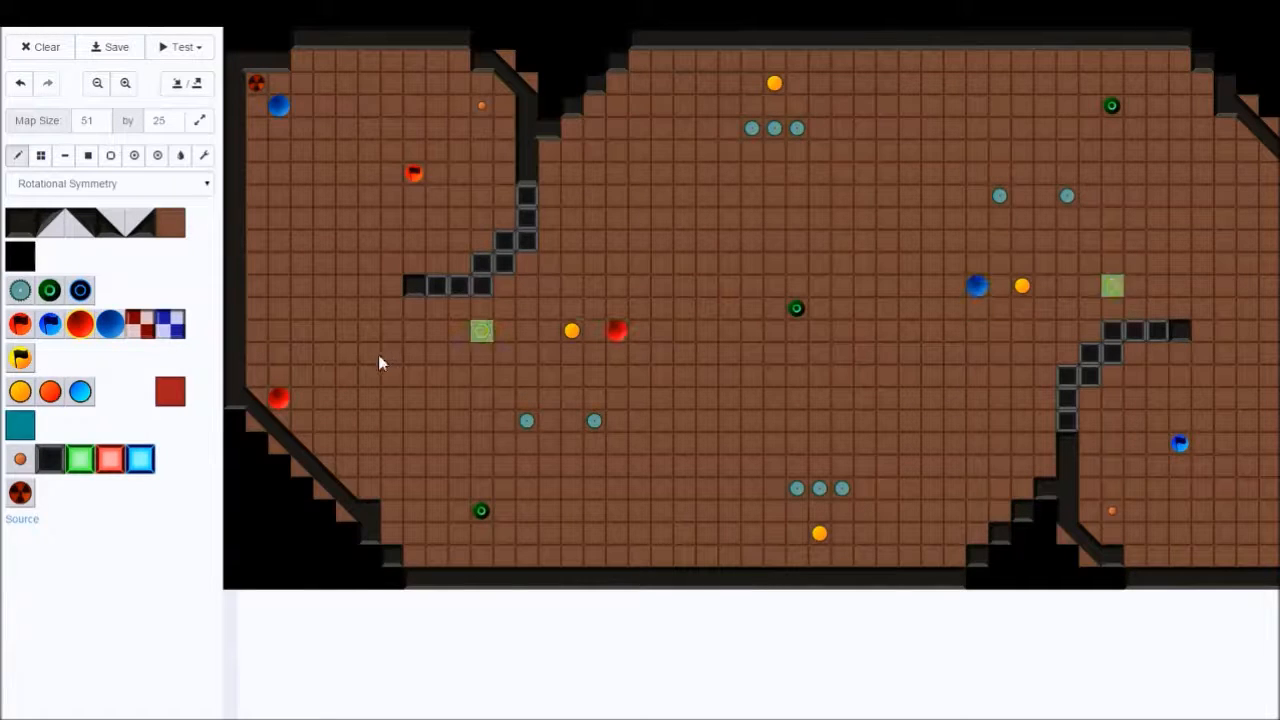
click(346, 465)
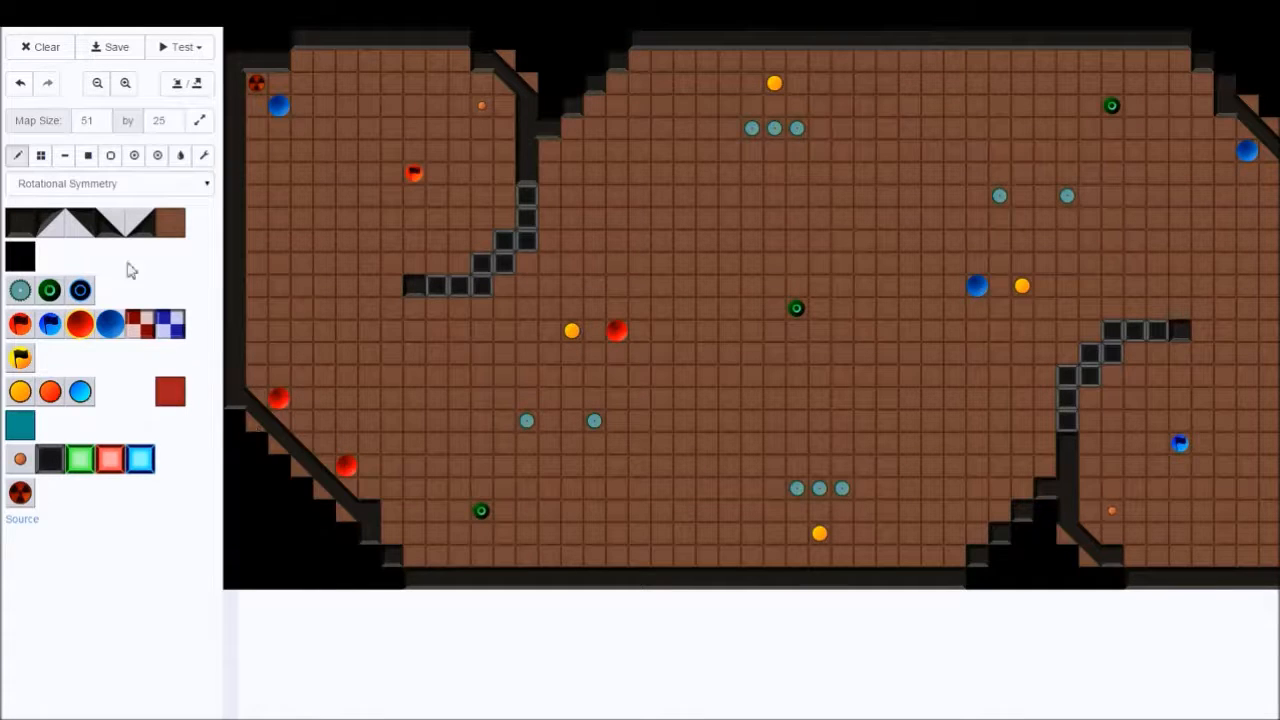
Thicken the lower-left diagonal wall with wall tiles between its two red spawn points, and erase those two spawn points
click(20, 222)
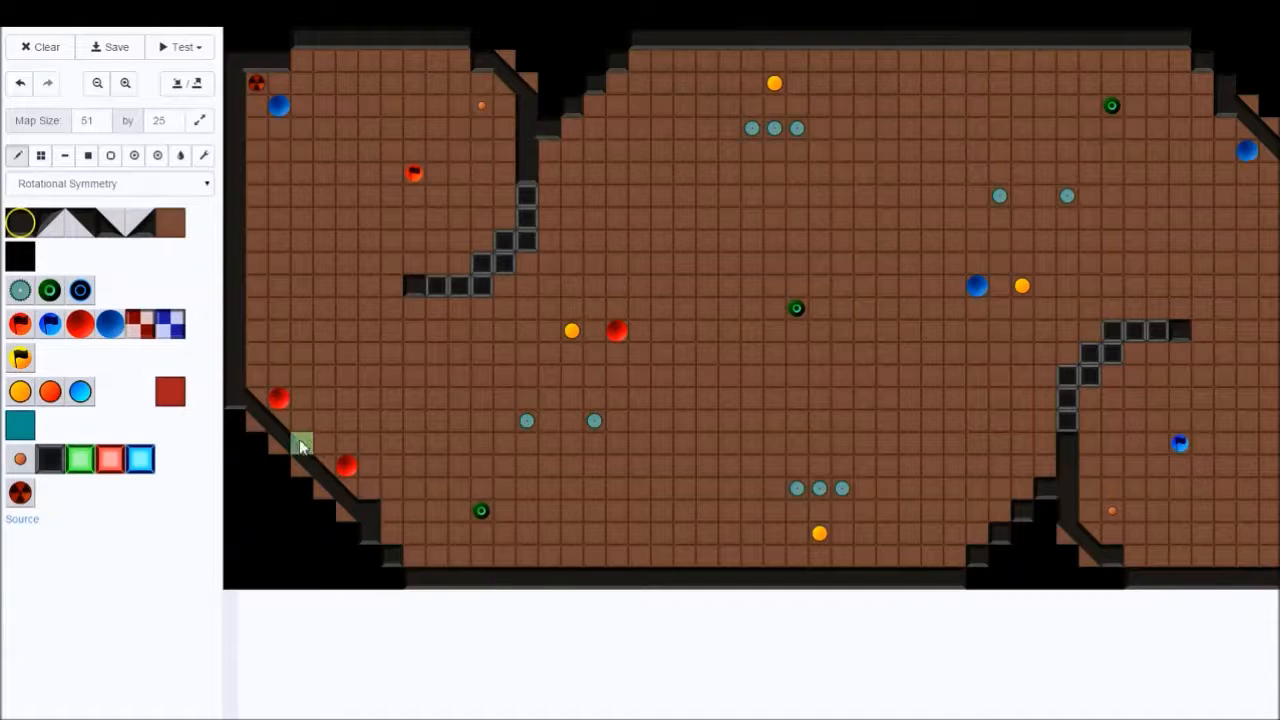
click(302, 447)
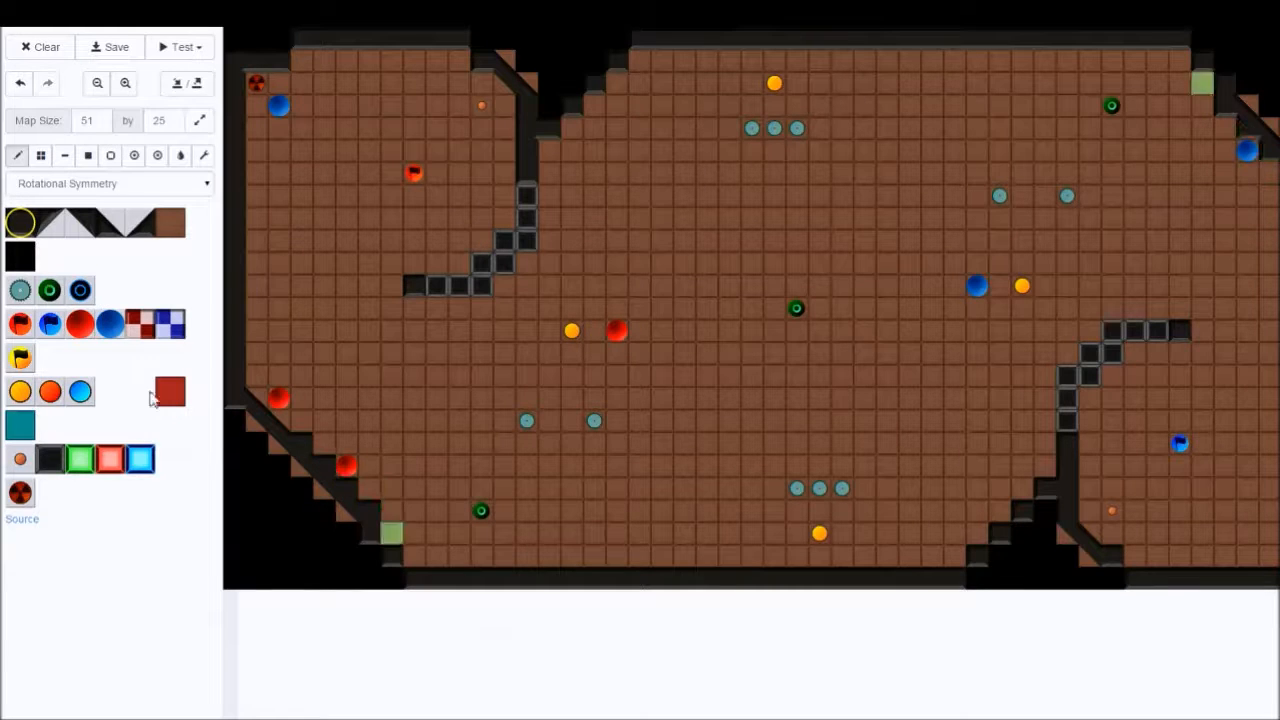
click(170, 222)
click(346, 465)
click(279, 398)
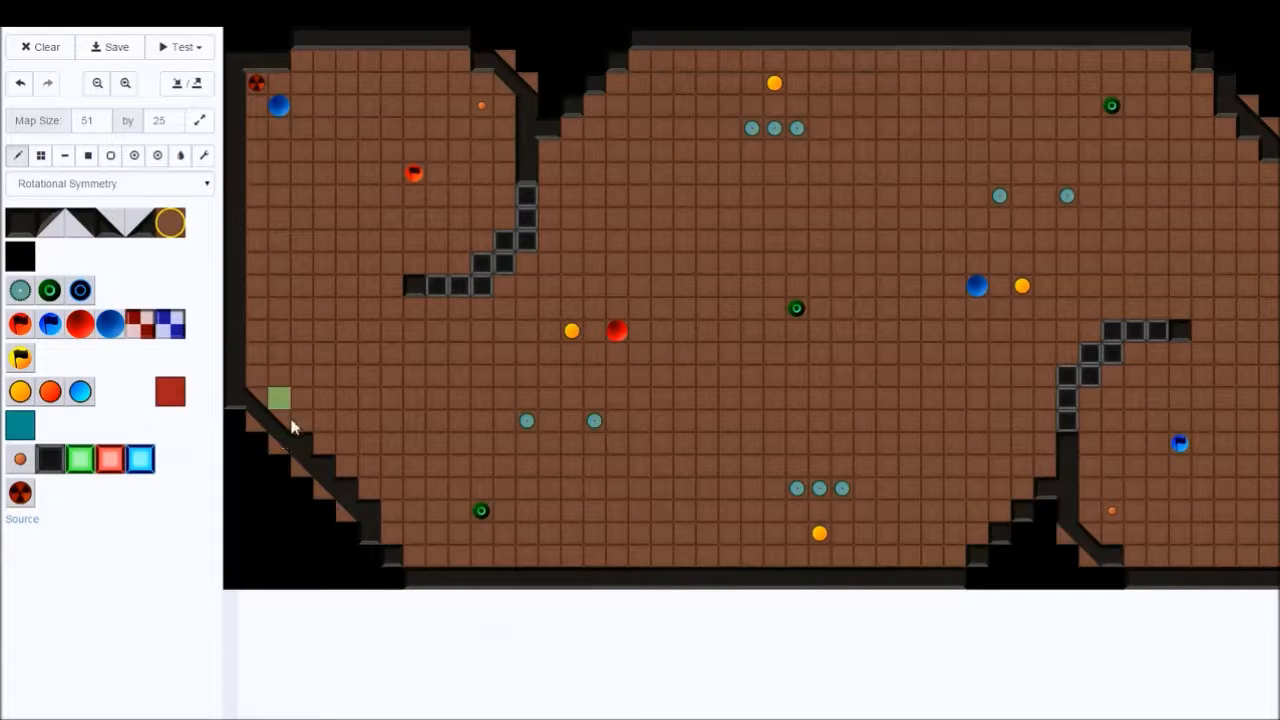
Place blue spawn points six tiles left of the lower-left spike pair and diagonally below the lower-left boost
click(112, 322)
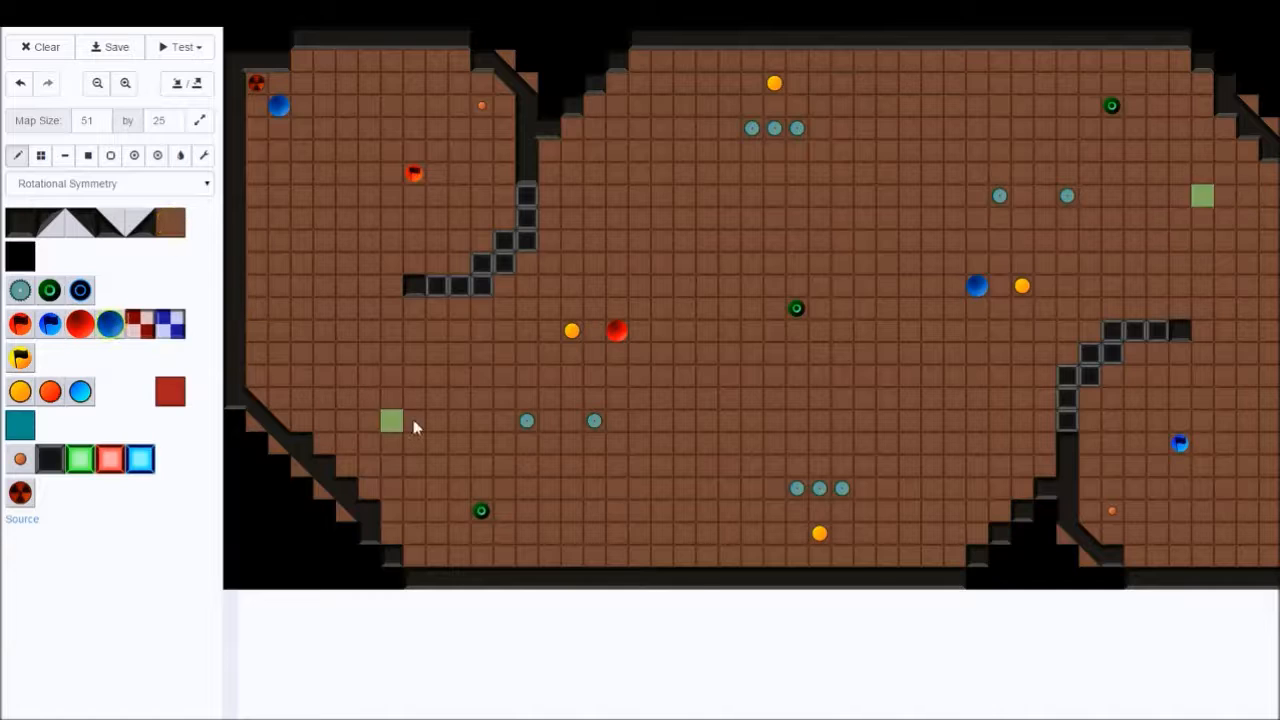
click(391, 420)
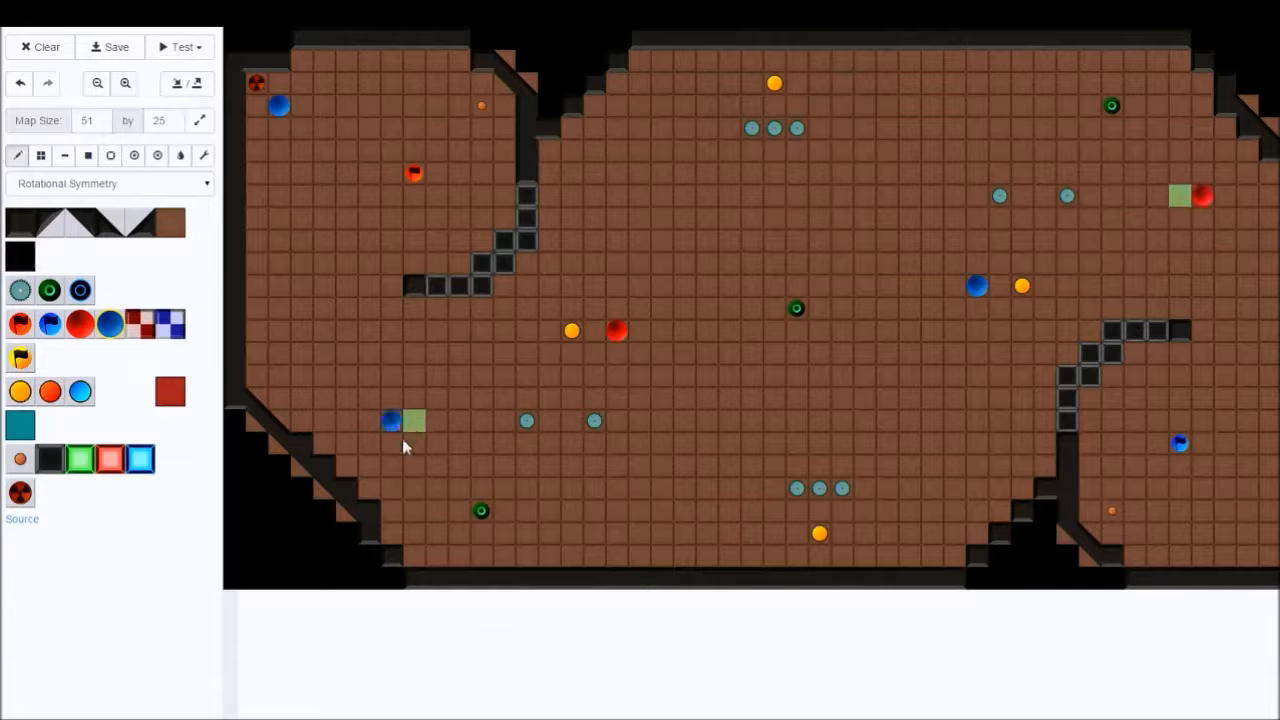
click(504, 533)
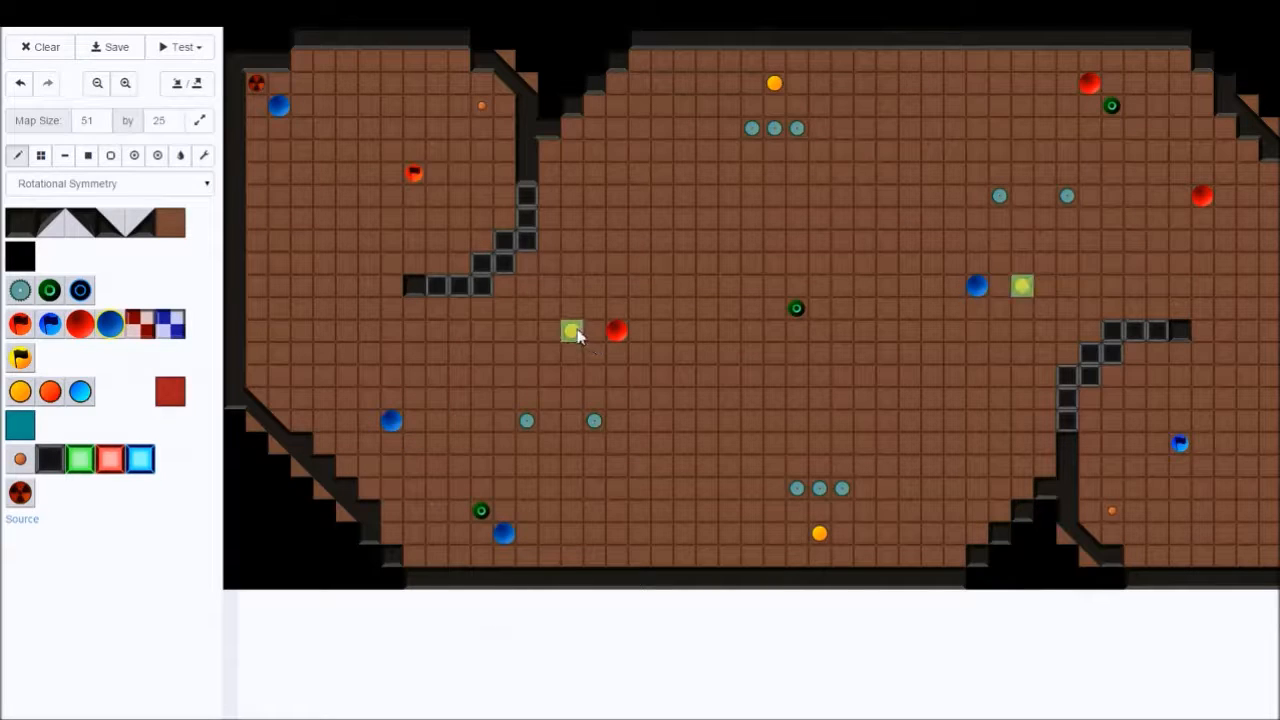
Erase the red spawn point beside the left power-up and the two blue spawn points in the lower-left area
click(547, 312)
click(613, 331)
click(548, 313)
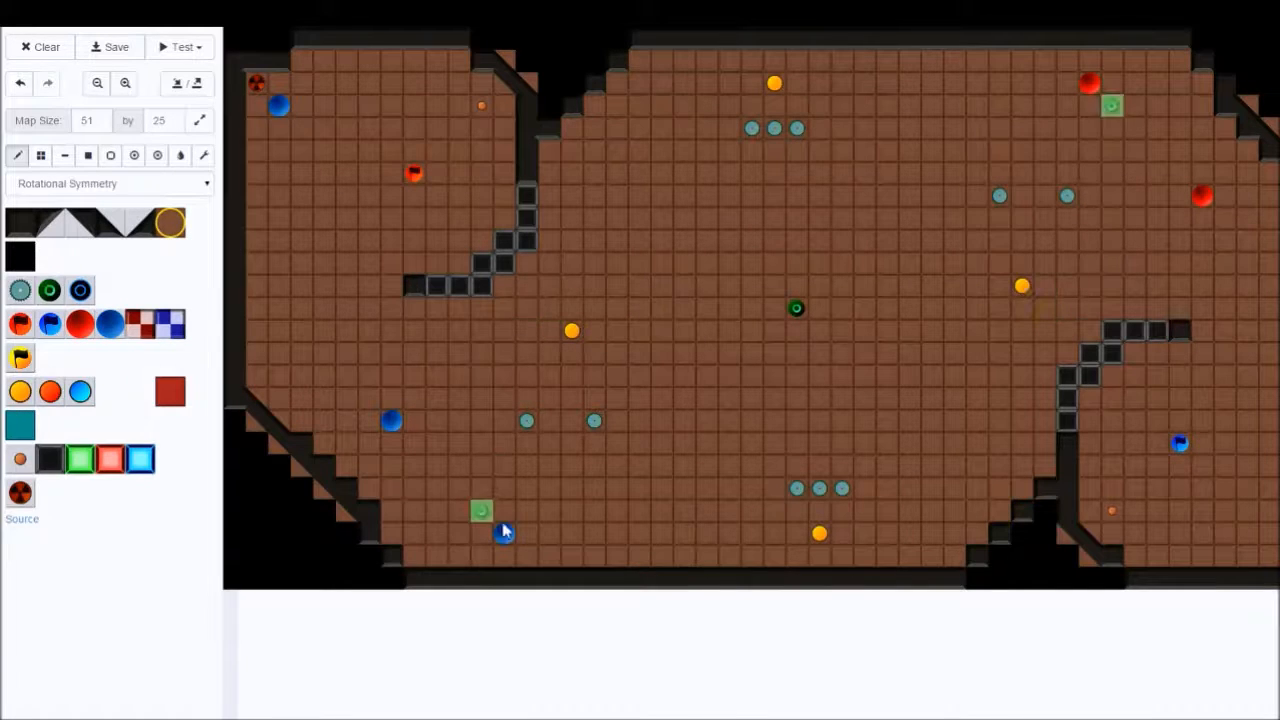
click(502, 531)
click(499, 531)
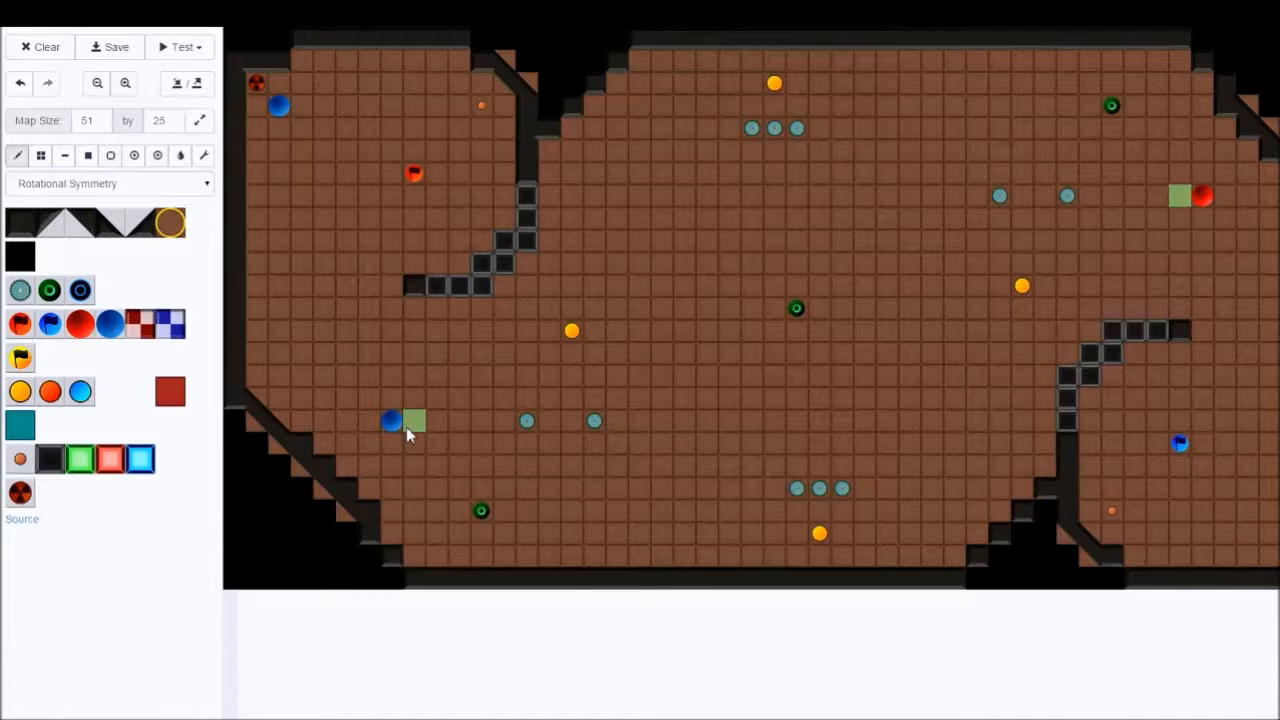
click(391, 424)
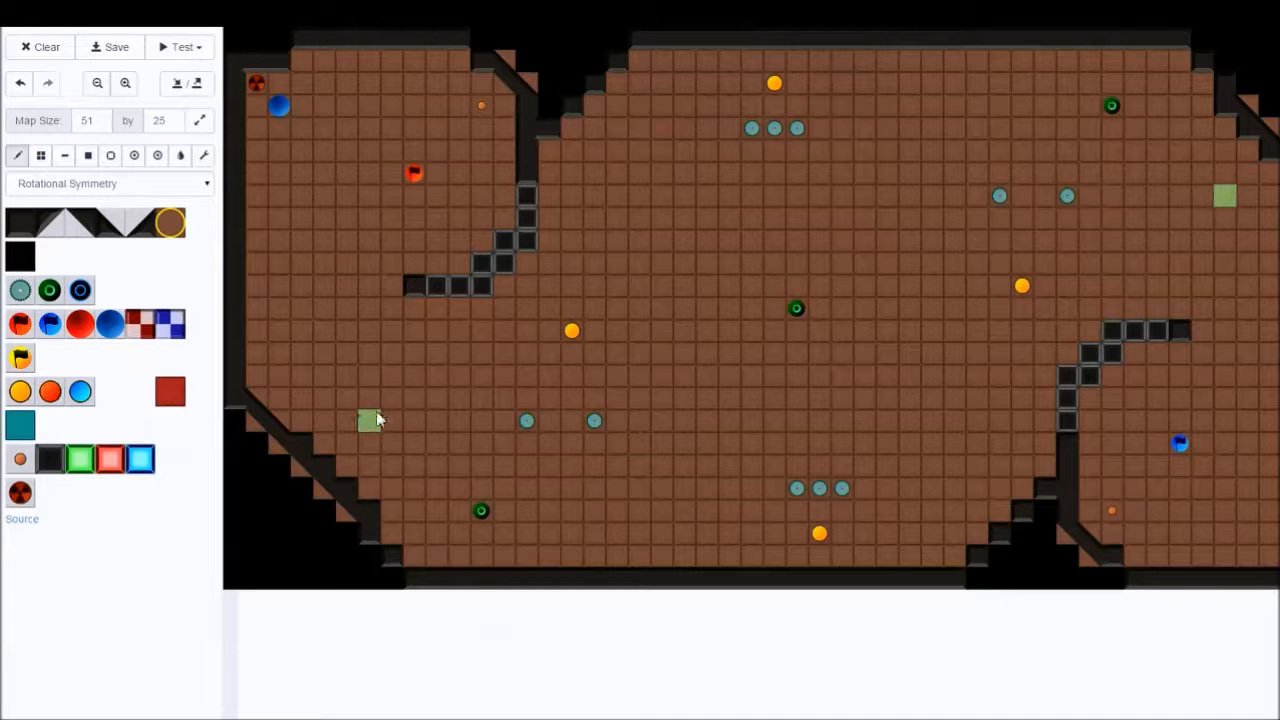
Try a red spawn point diagonally below the bottom power-up, and erase it
click(88, 334)
click(797, 556)
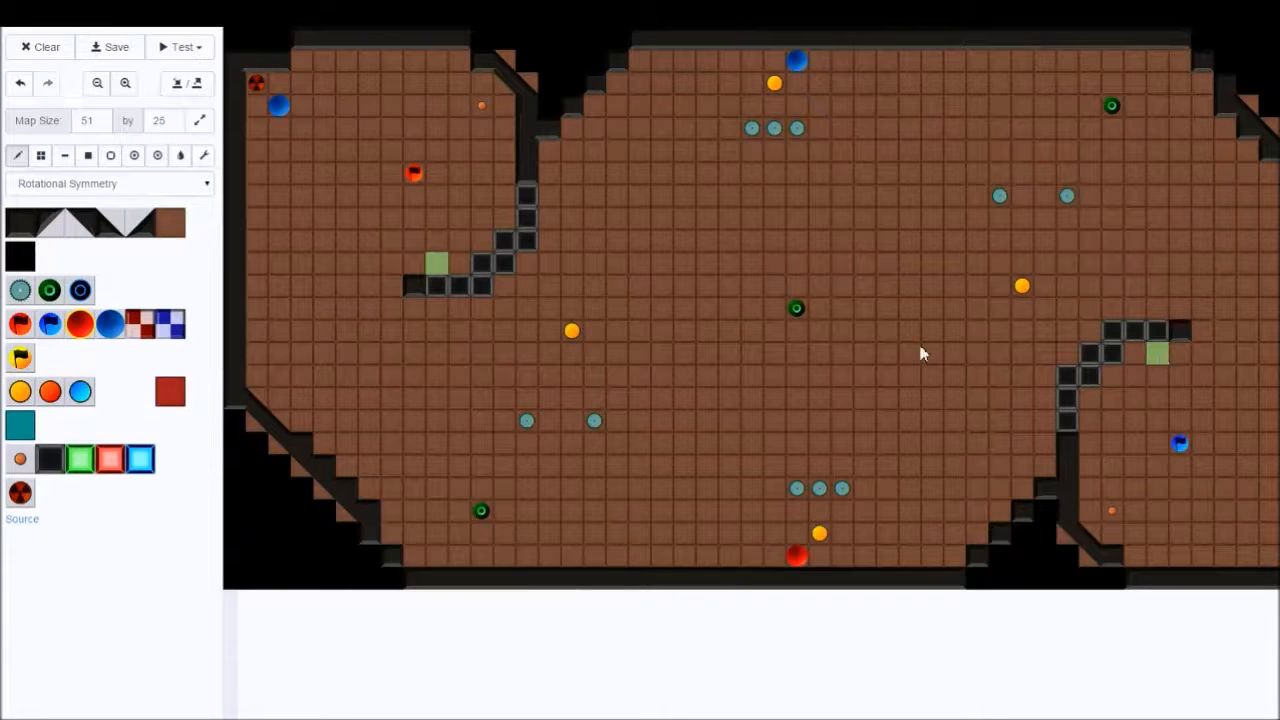
click(170, 222)
click(805, 552)
Move the bottom power-up one tile left by placing a new one beside it and erasing the original
click(20, 390)
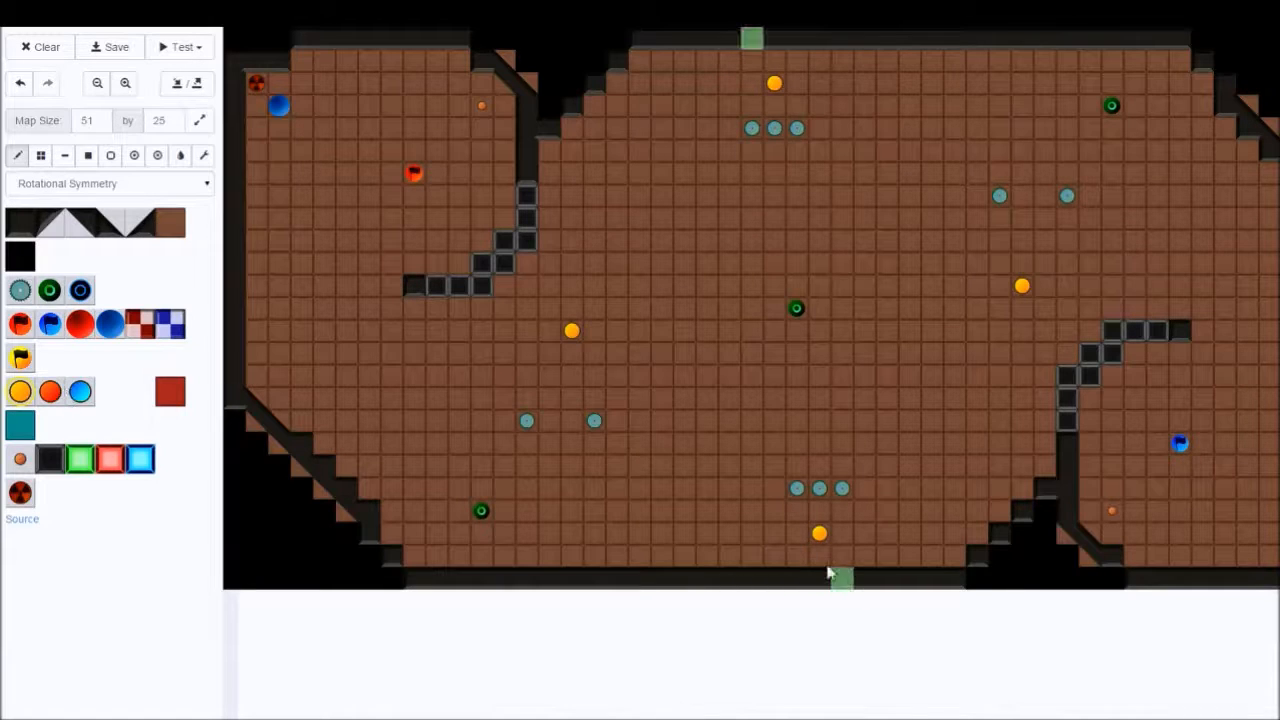
click(797, 533)
click(170, 222)
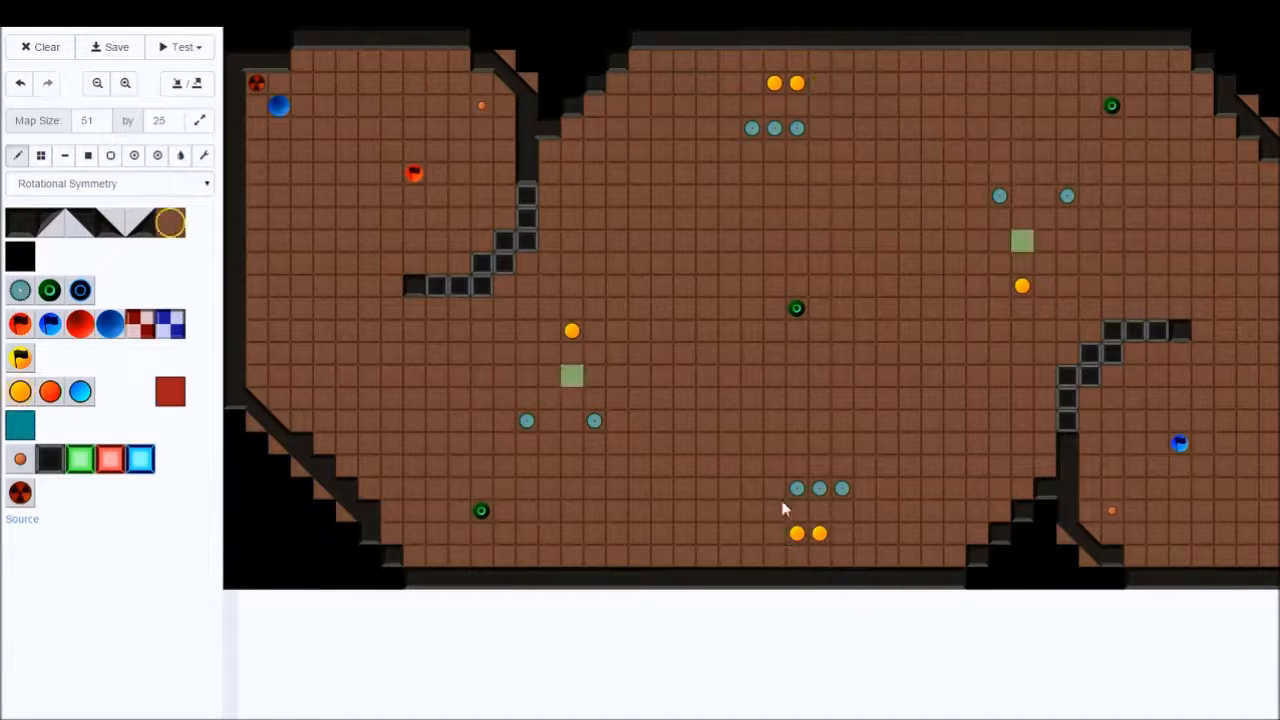
click(819, 533)
Shift the row of three spikes above the bottom power-up one tile left
click(20, 290)
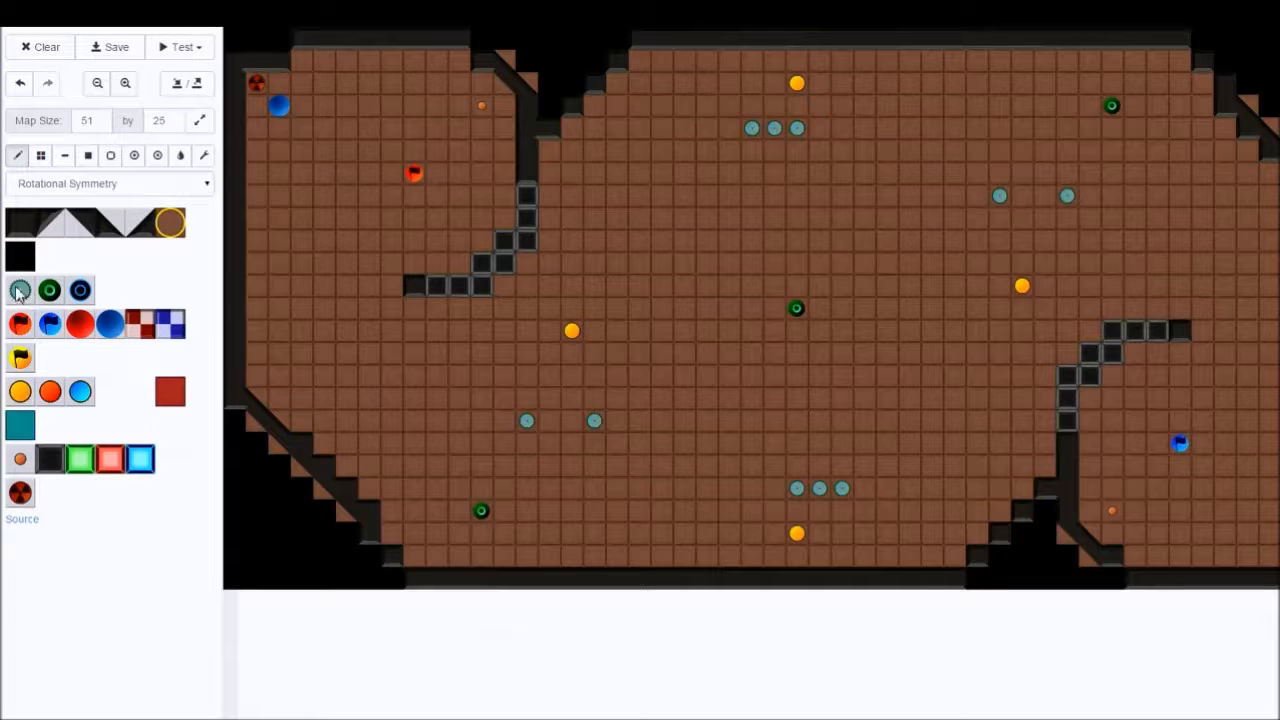
click(774, 488)
click(170, 222)
click(845, 492)
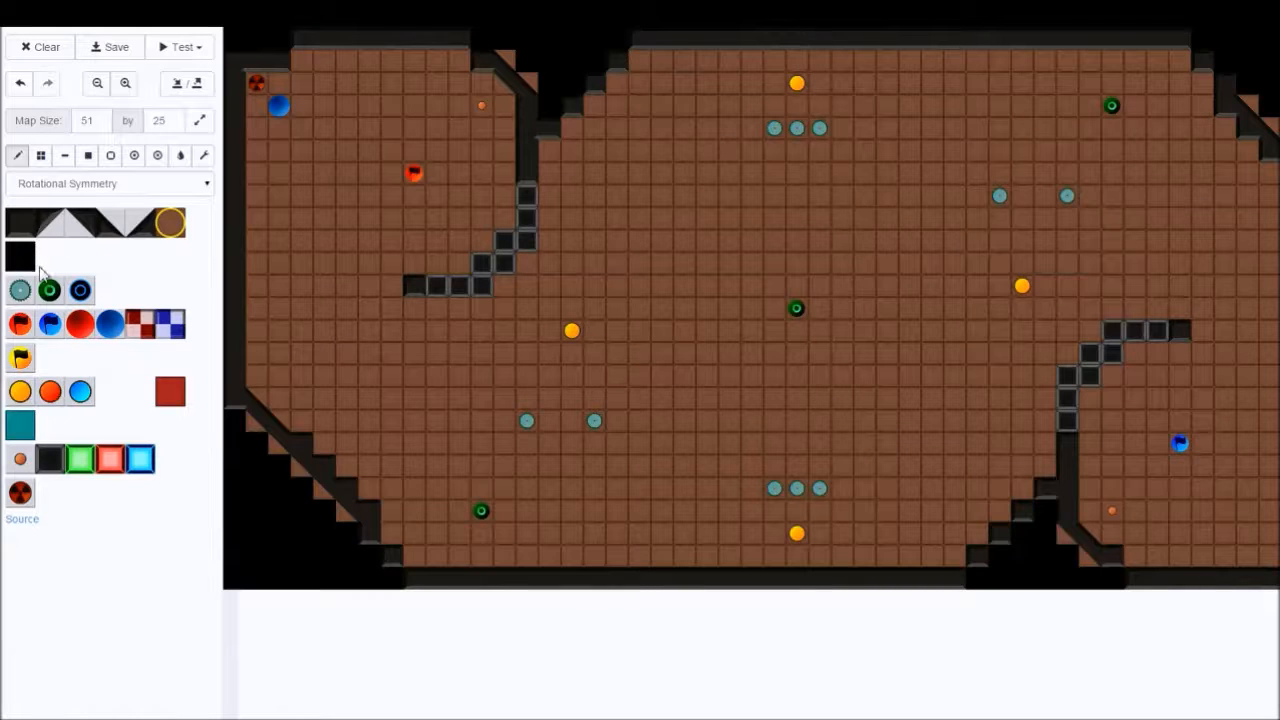
Turn the wall tile above the left gate line into a gate and the gate tile adjoining the wall stub into wall
click(50, 458)
click(527, 173)
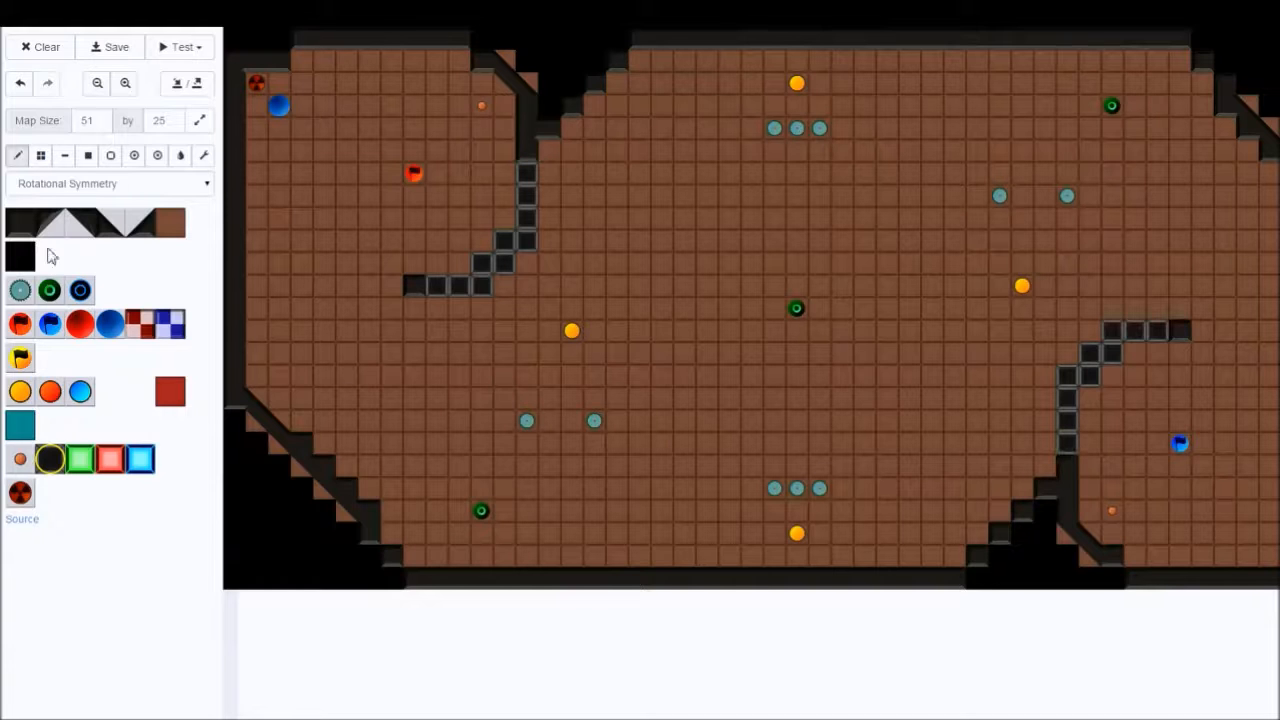
click(20, 220)
click(1160, 332)
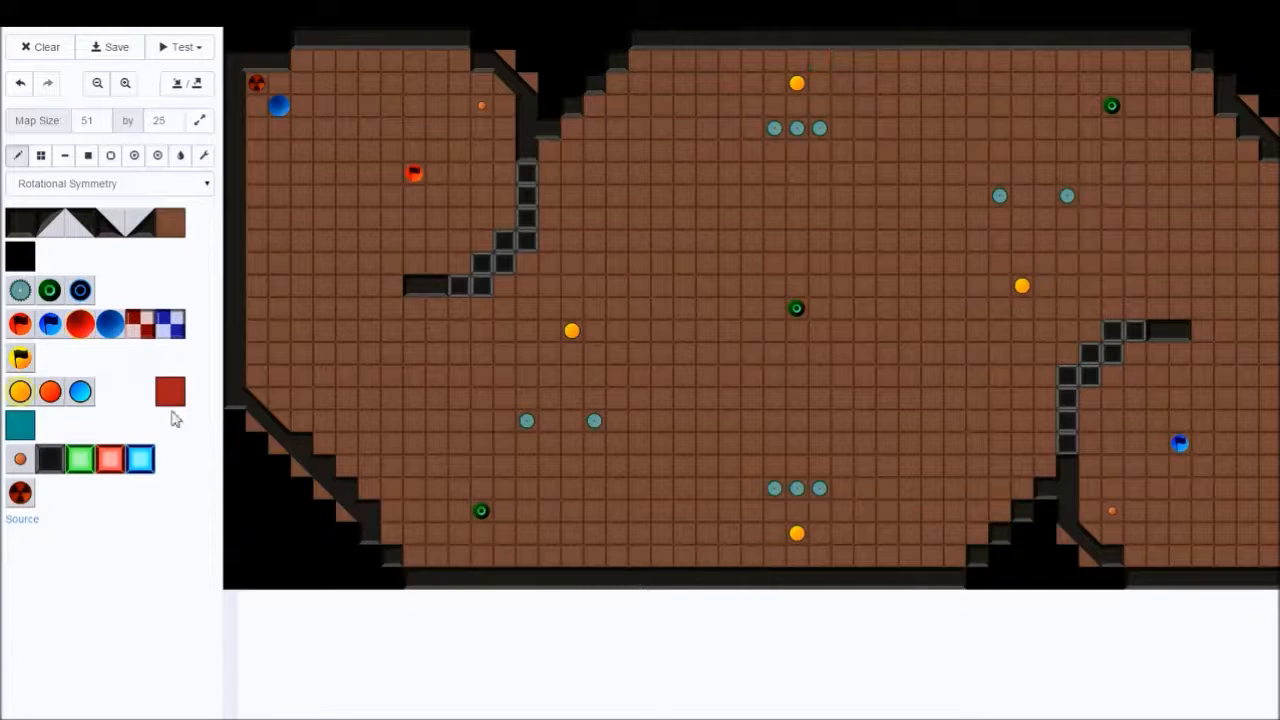
Move the bottom power-up one tile up and erase the row of three spikes above it
click(797, 517)
click(170, 222)
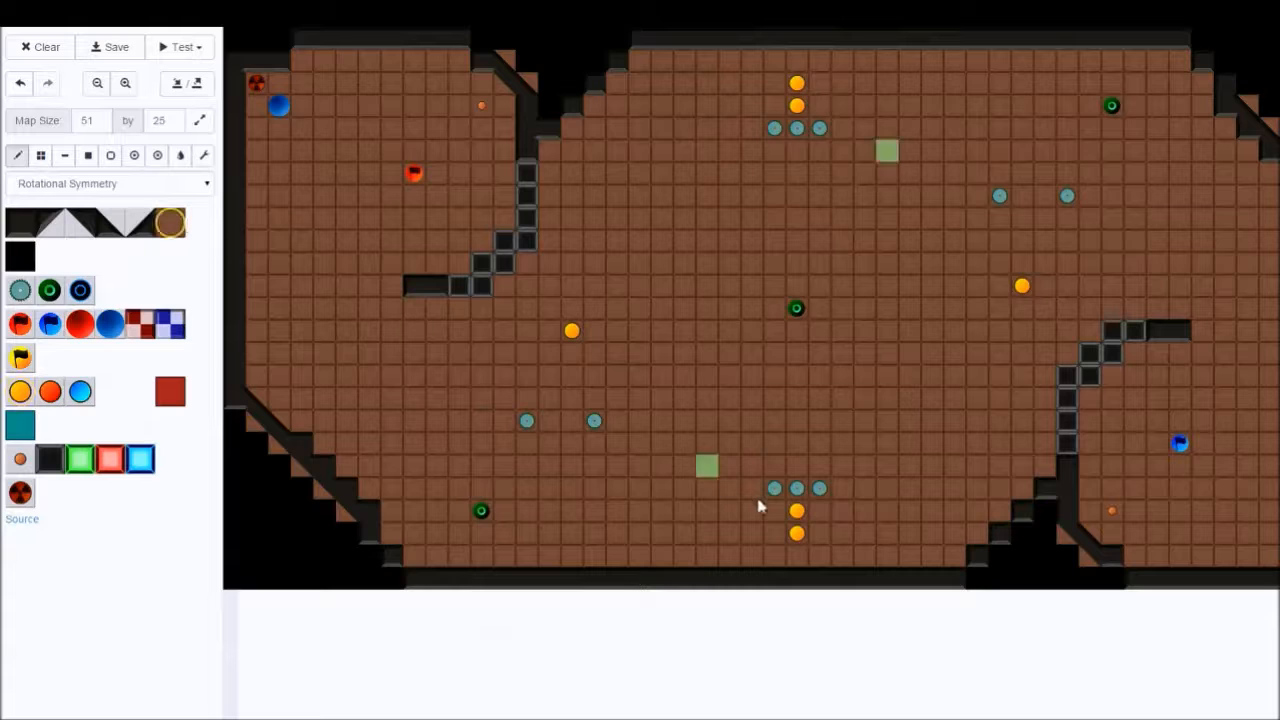
drag(775, 489, 819, 488)
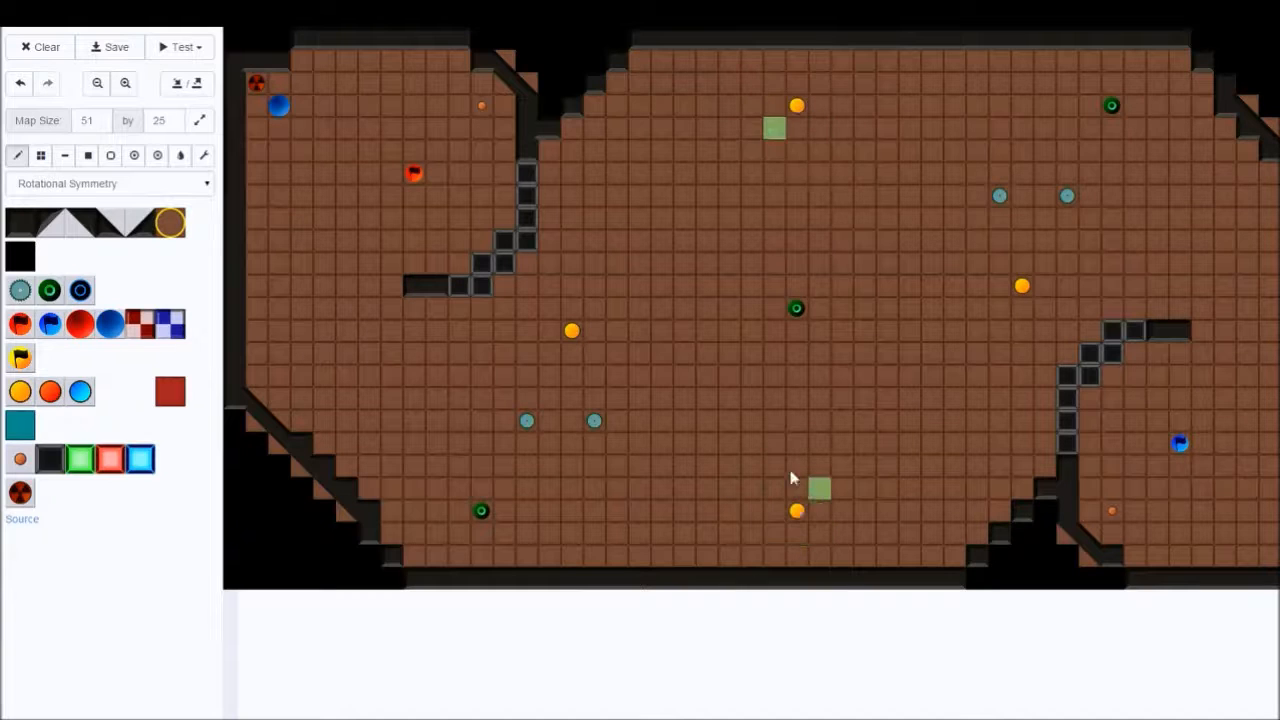
Draw a row of three spikes centred two tiles above the bottom power-up, erasing the extra fourth spike
click(20, 291)
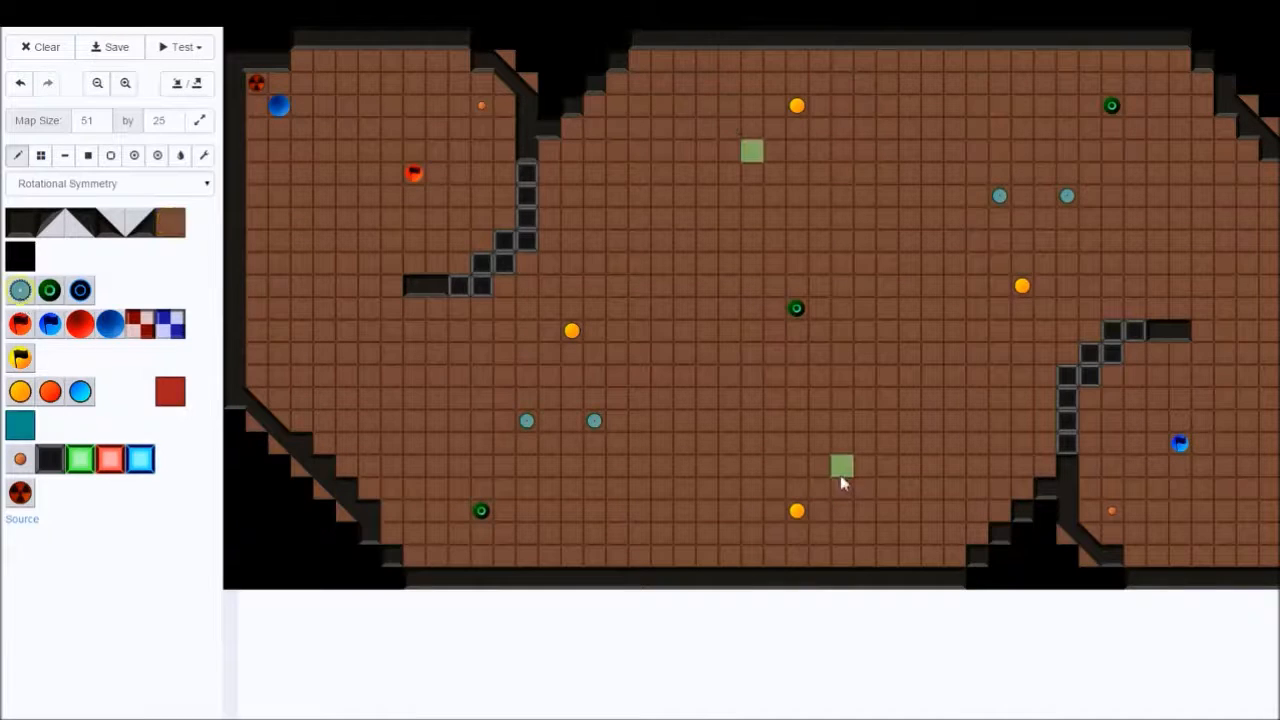
drag(833, 476, 772, 467)
click(170, 222)
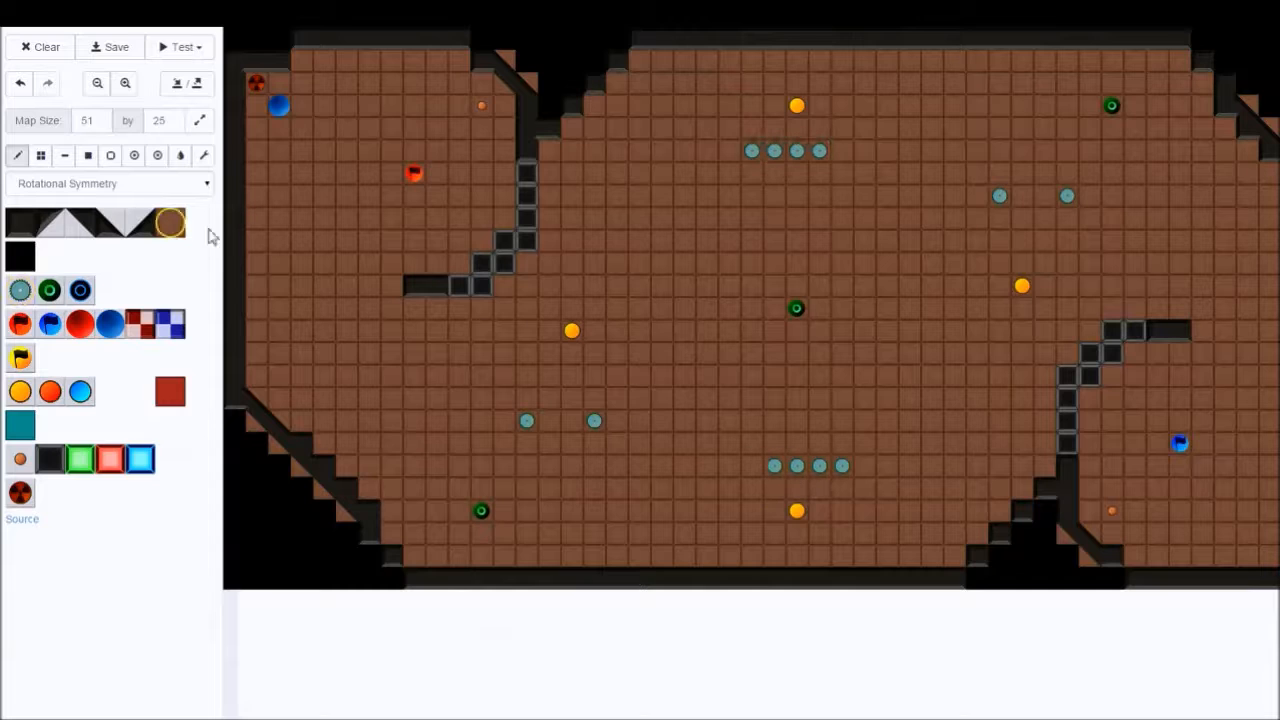
click(842, 465)
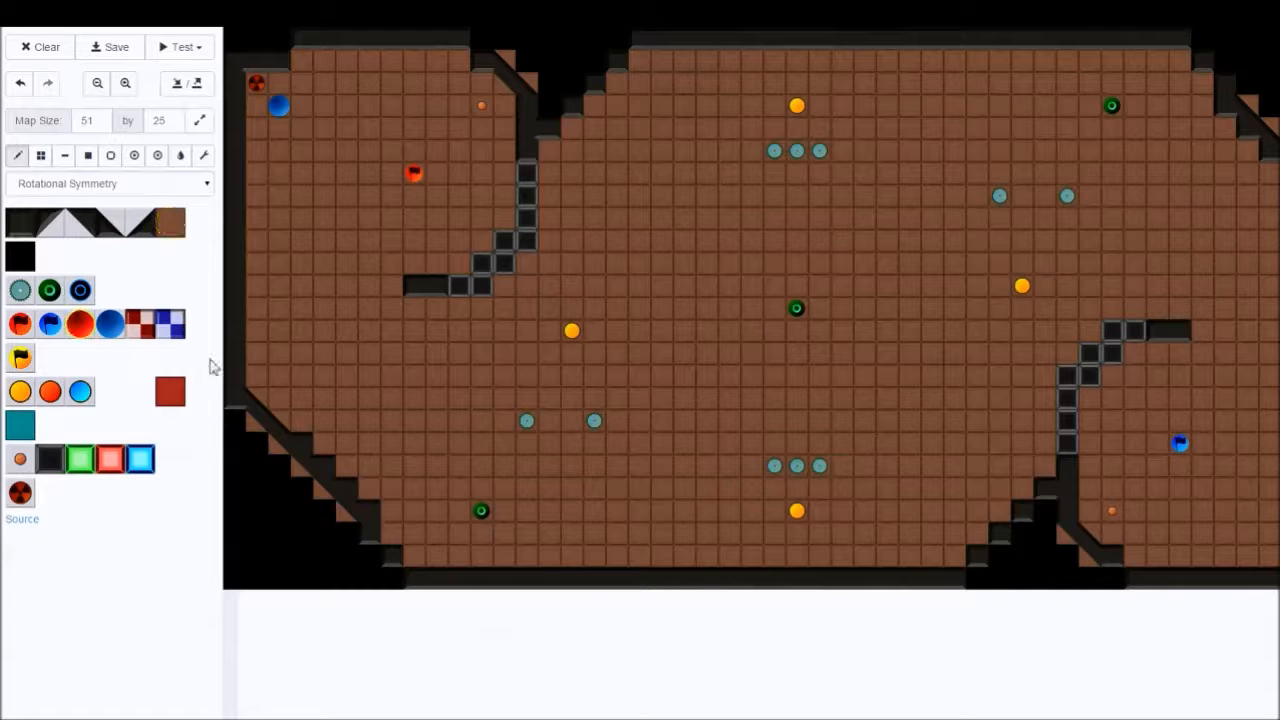
Place red spawn points left of the bottom power-up, outside the right gate line, below the right wall stub and beside the right outer wall
click(752, 533)
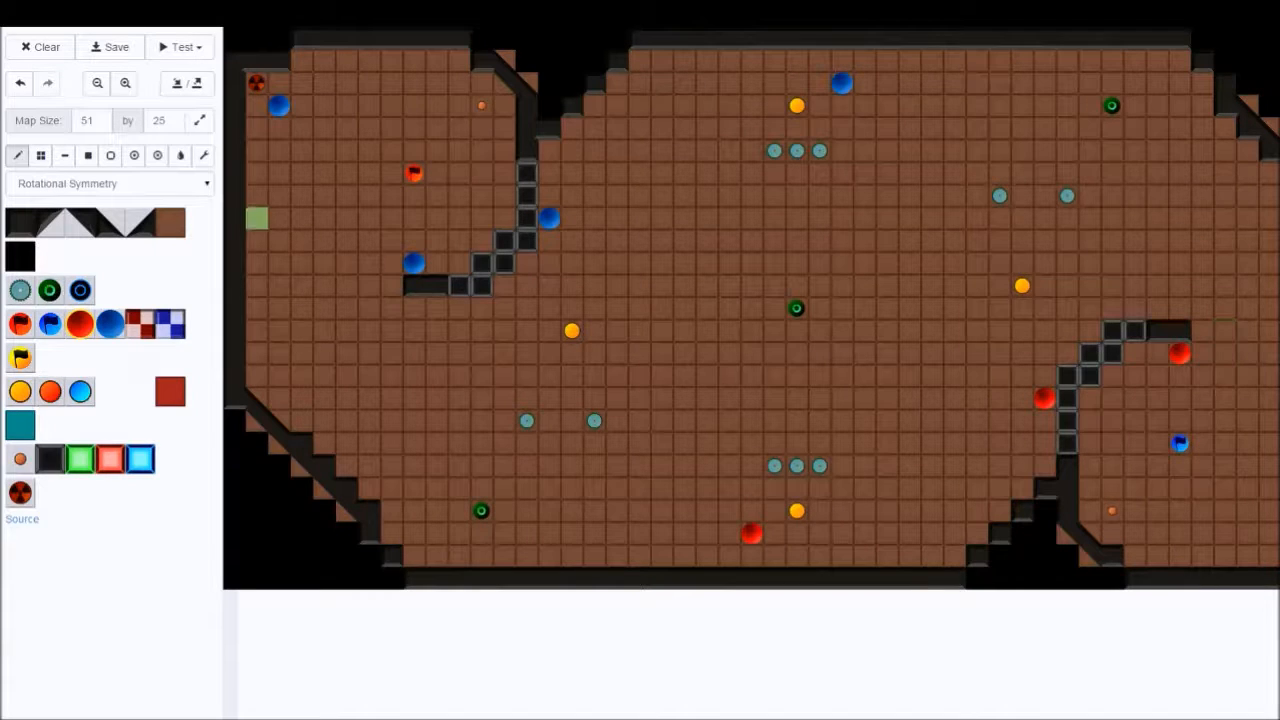
click(1279, 398)
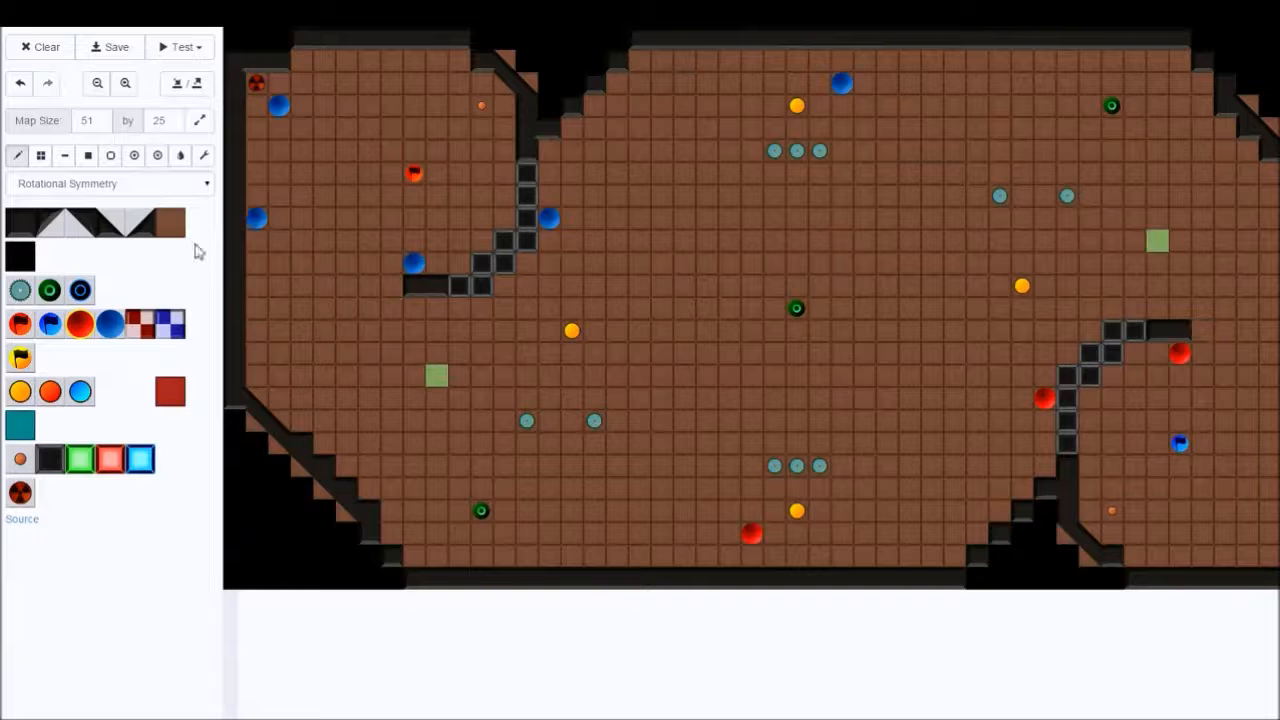
Erase the blue spawn point next to the top-left bomb and place a red one under the gate adjoining the right wall stub
click(170, 222)
click(280, 105)
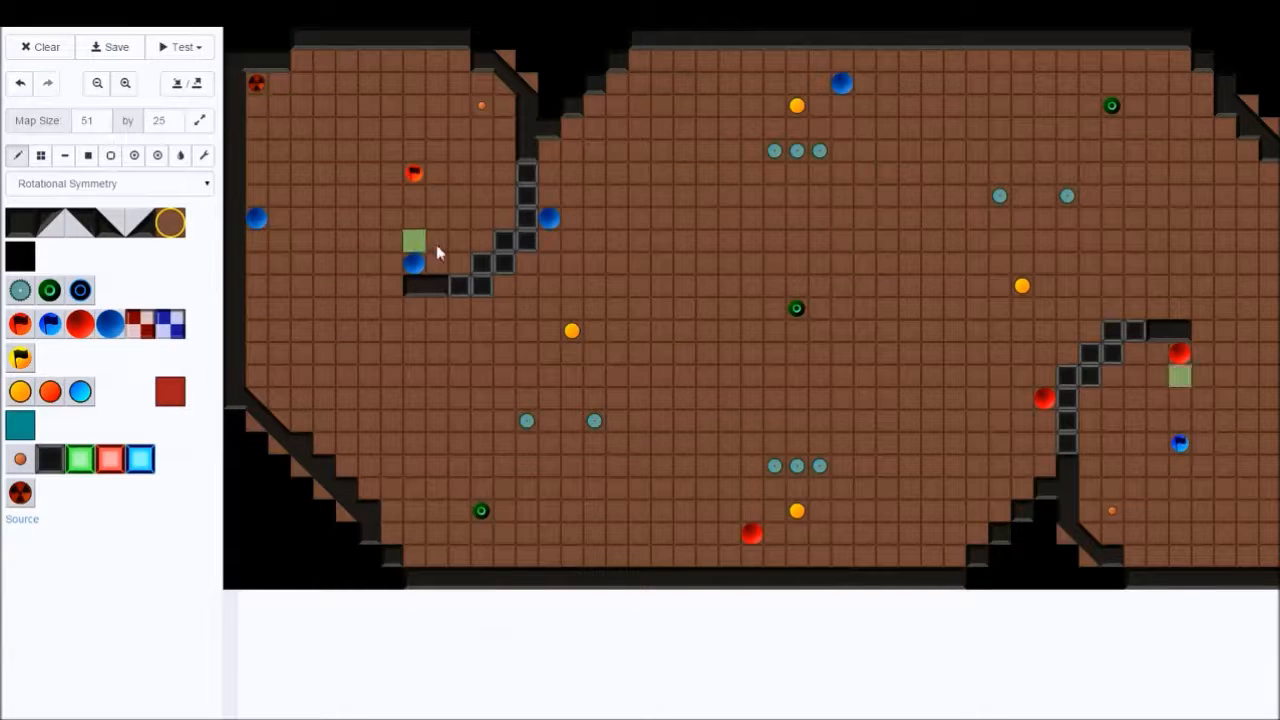
click(1135, 352)
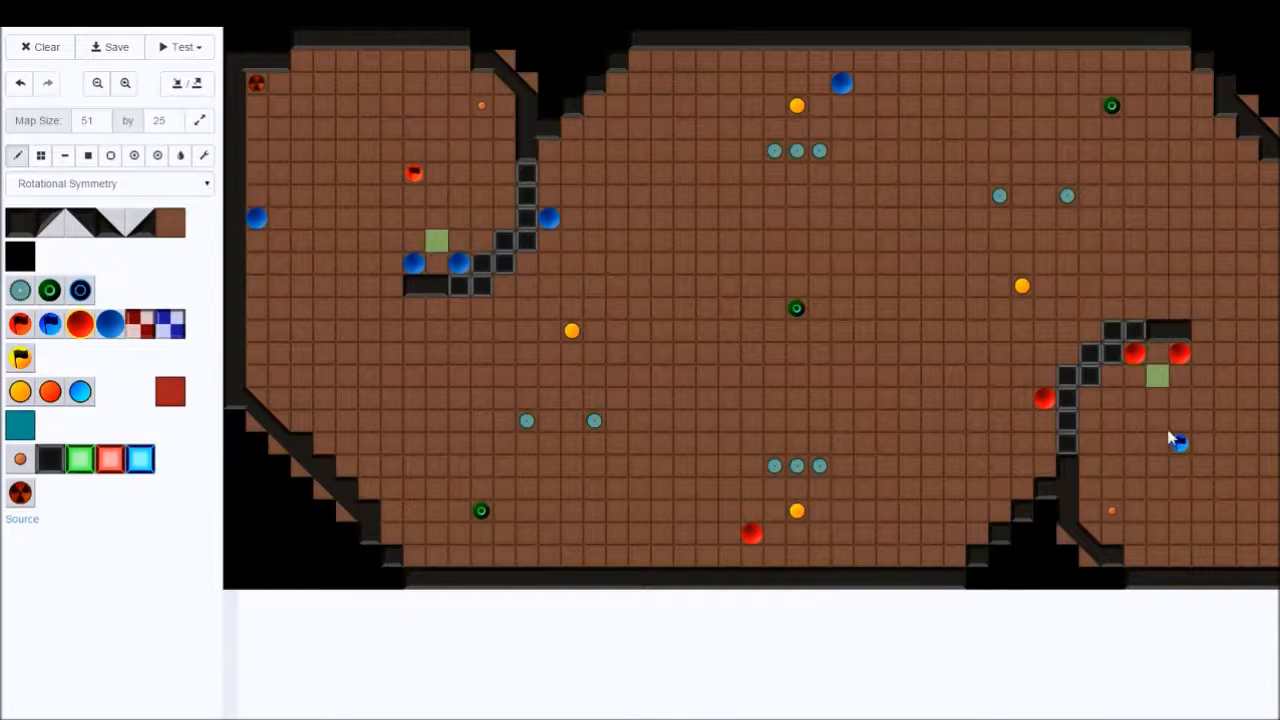
Erase the red spawn points outside the right gate line, below the right wall stub and beside the right outer wall
click(170, 222)
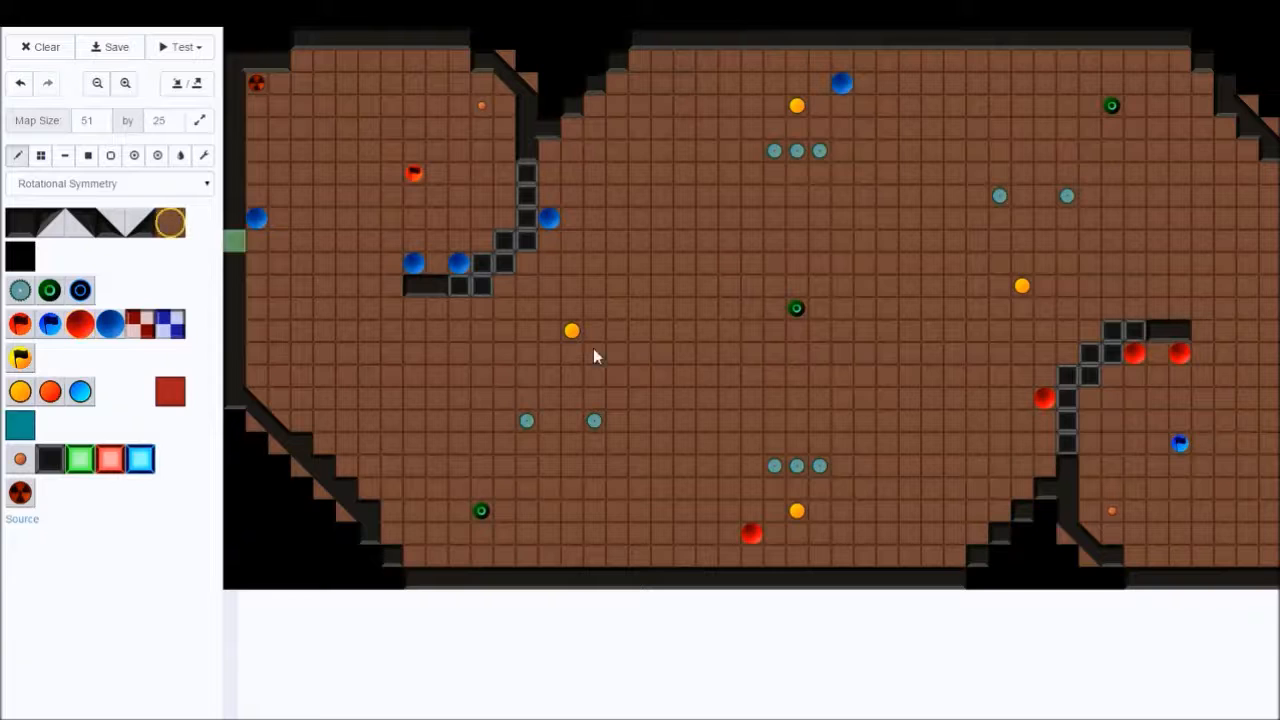
click(1044, 398)
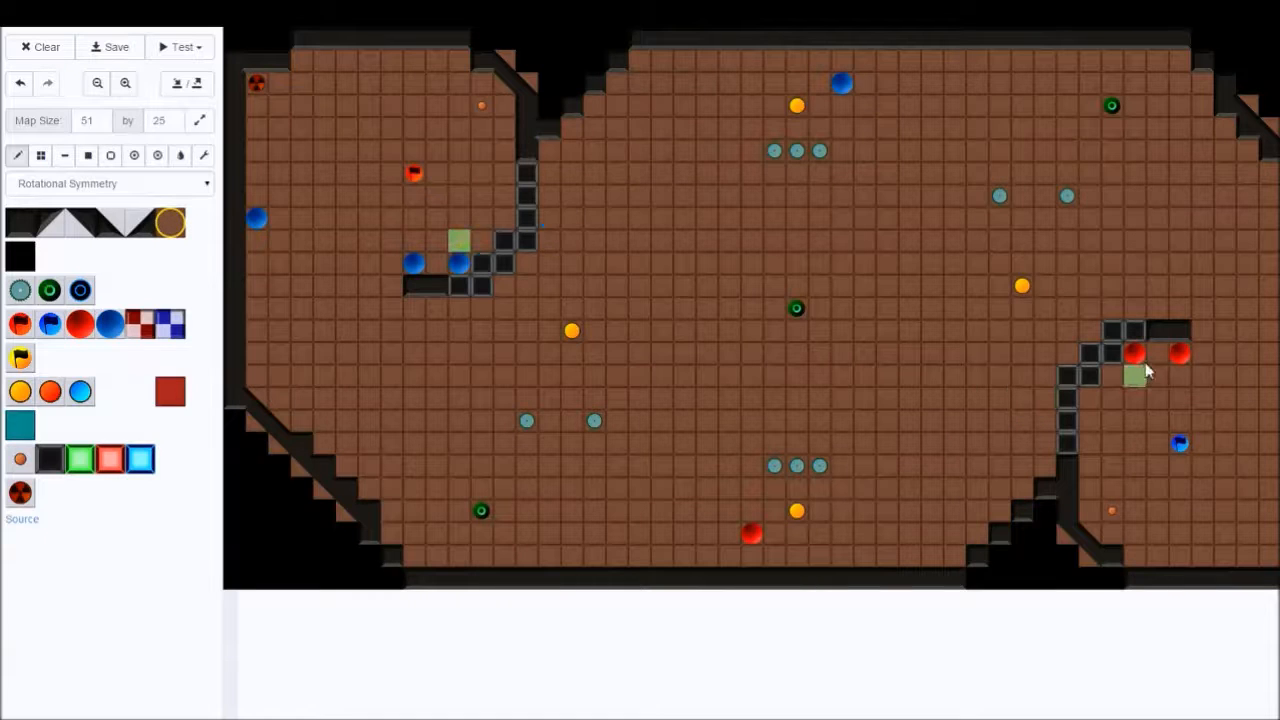
click(1137, 355)
click(1184, 358)
click(1279, 398)
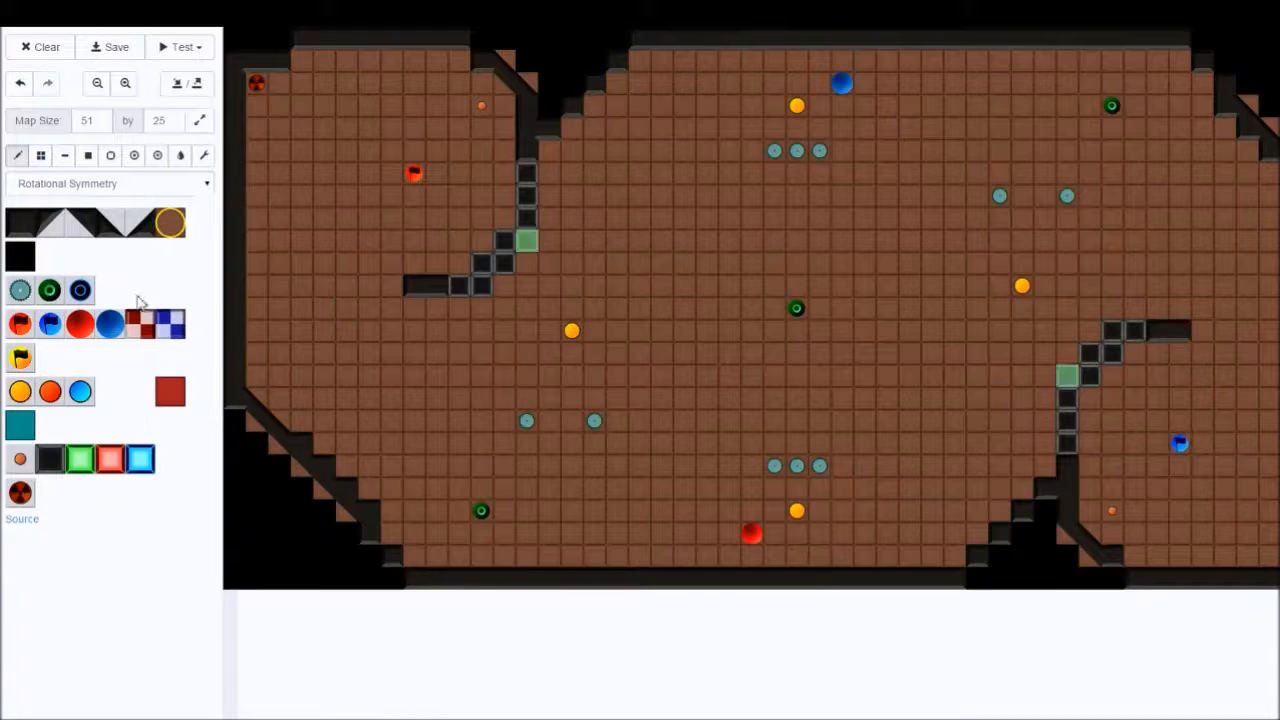
Place a blue spawn point directly beside the button in the right base
double_click(139, 299)
click(110, 324)
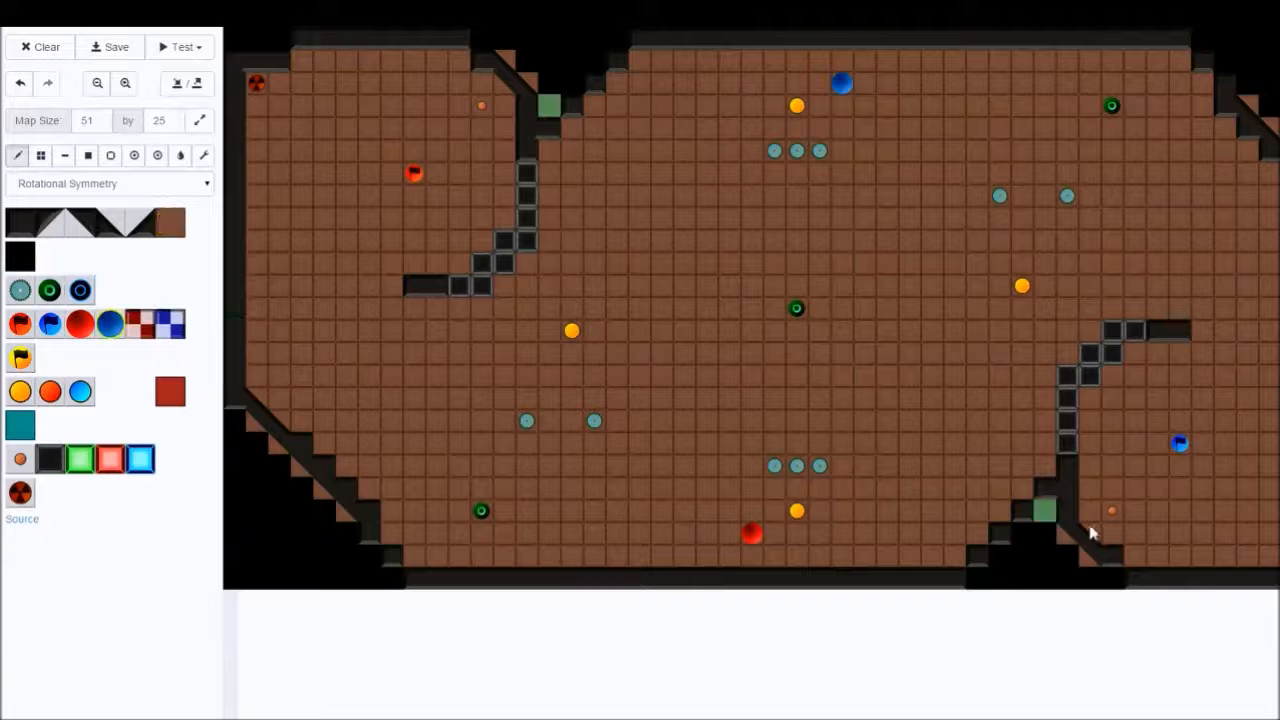
click(1135, 511)
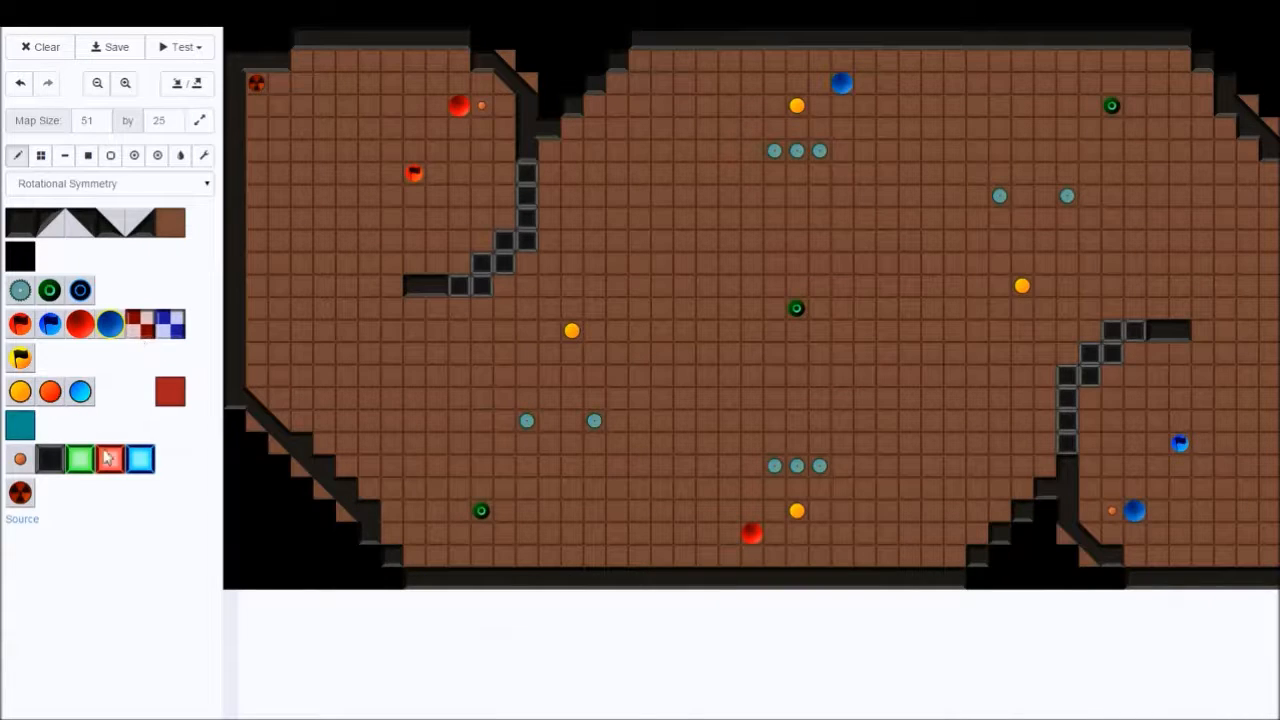
Turn the bottom wall's right end tile into a gate and link the left button to the whole left gate line and the mirrored top-wall gate
click(50, 458)
click(976, 576)
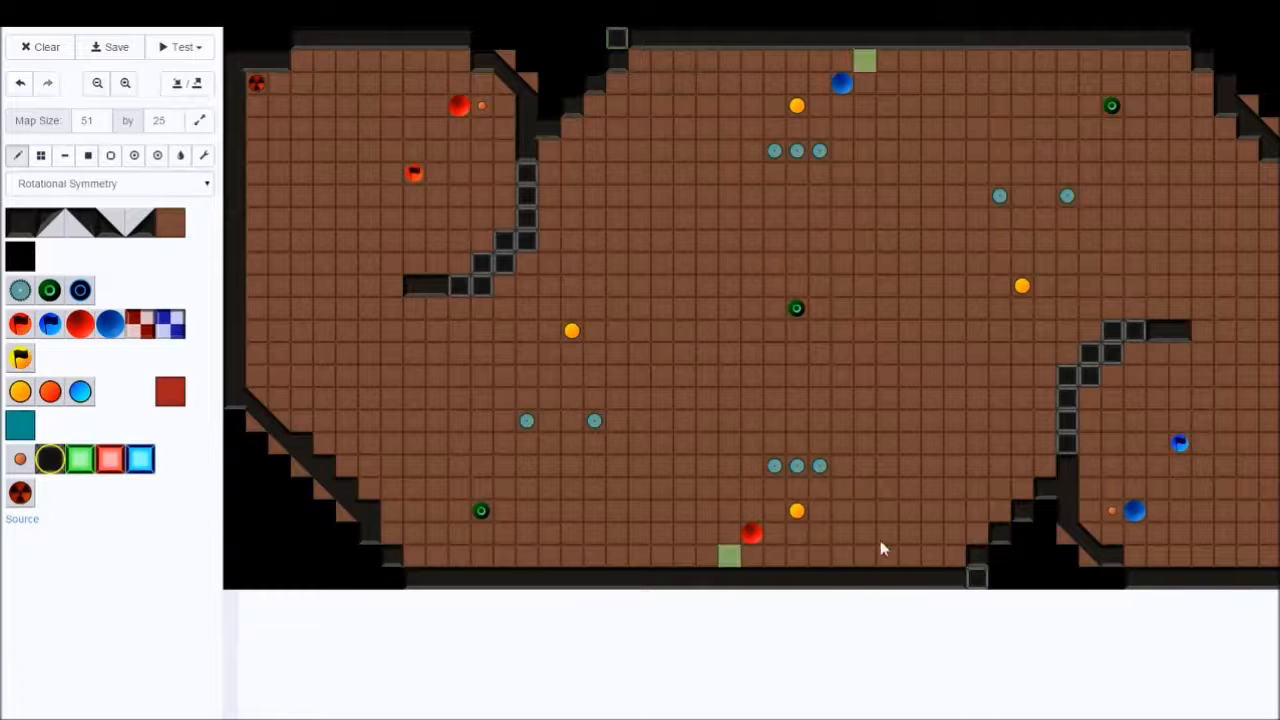
click(204, 155)
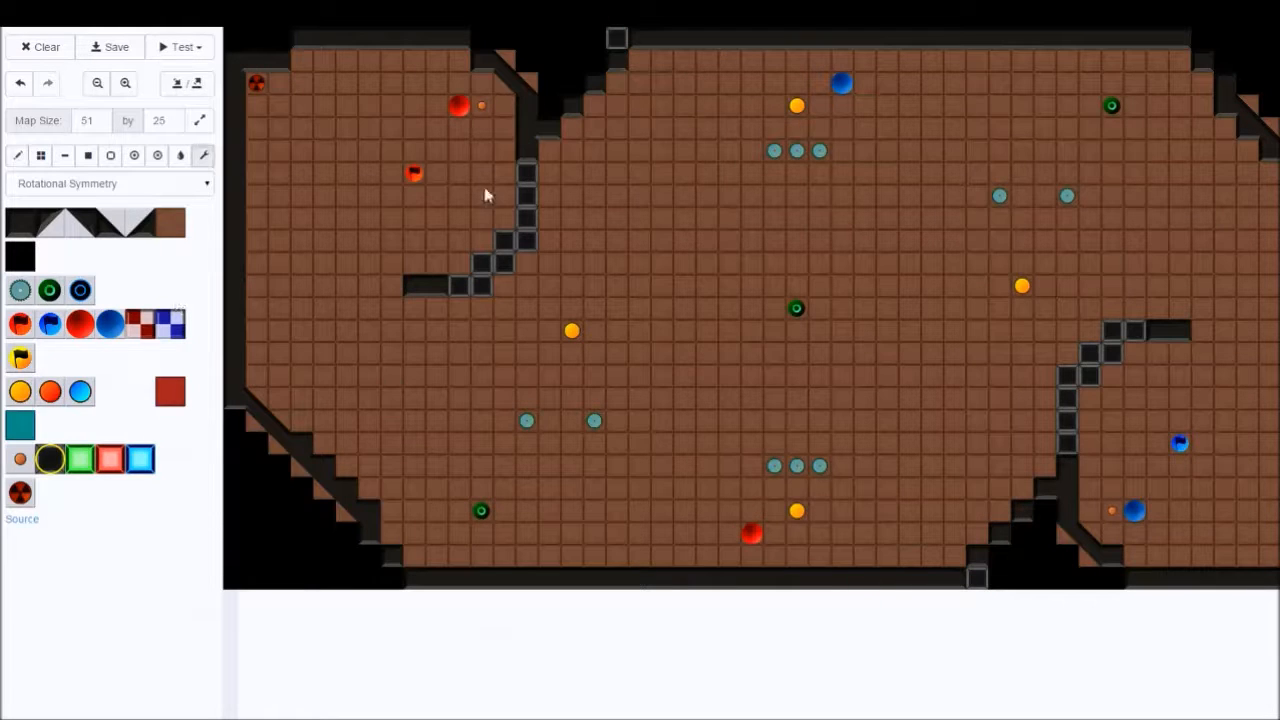
click(481, 105)
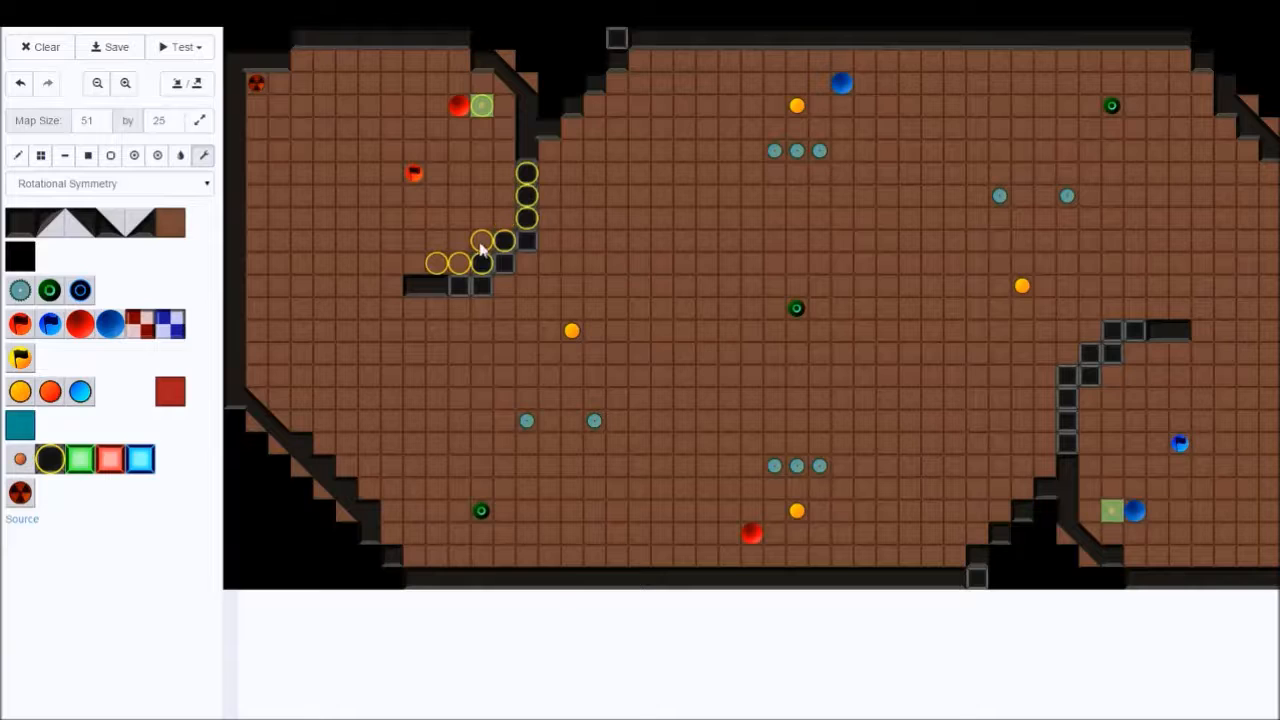
click(461, 286)
click(482, 287)
click(509, 266)
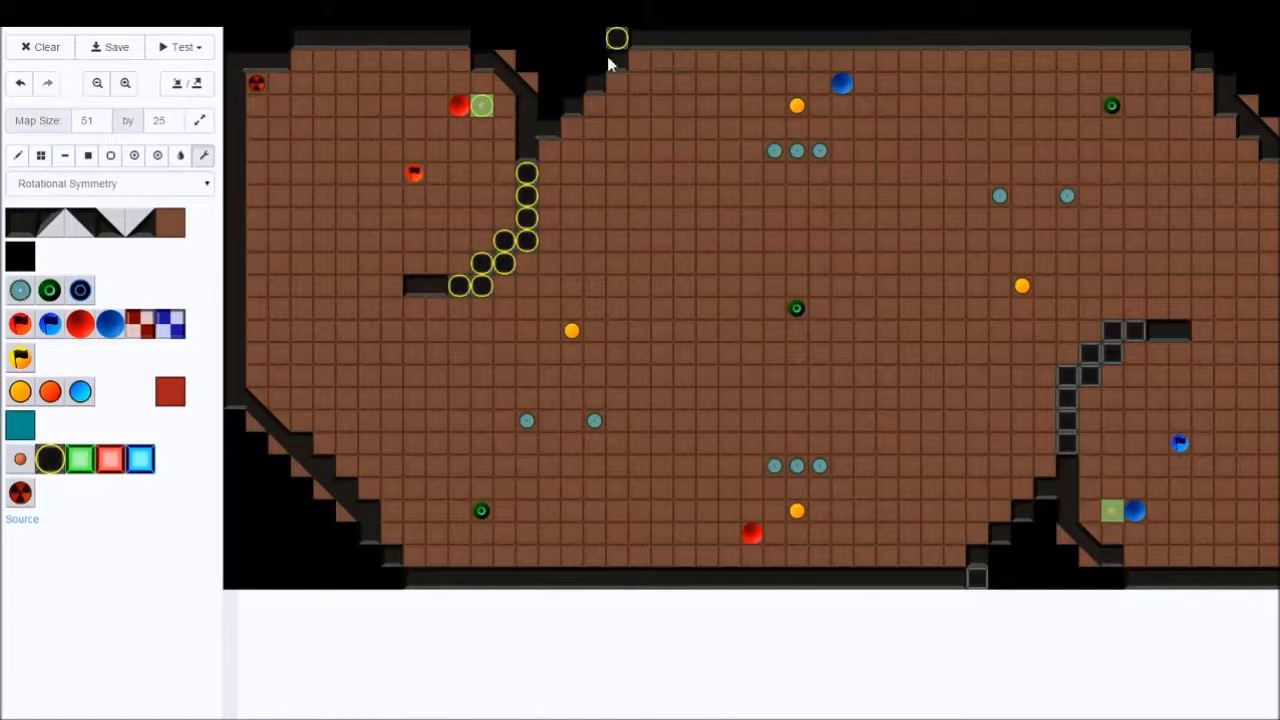
key(F11)
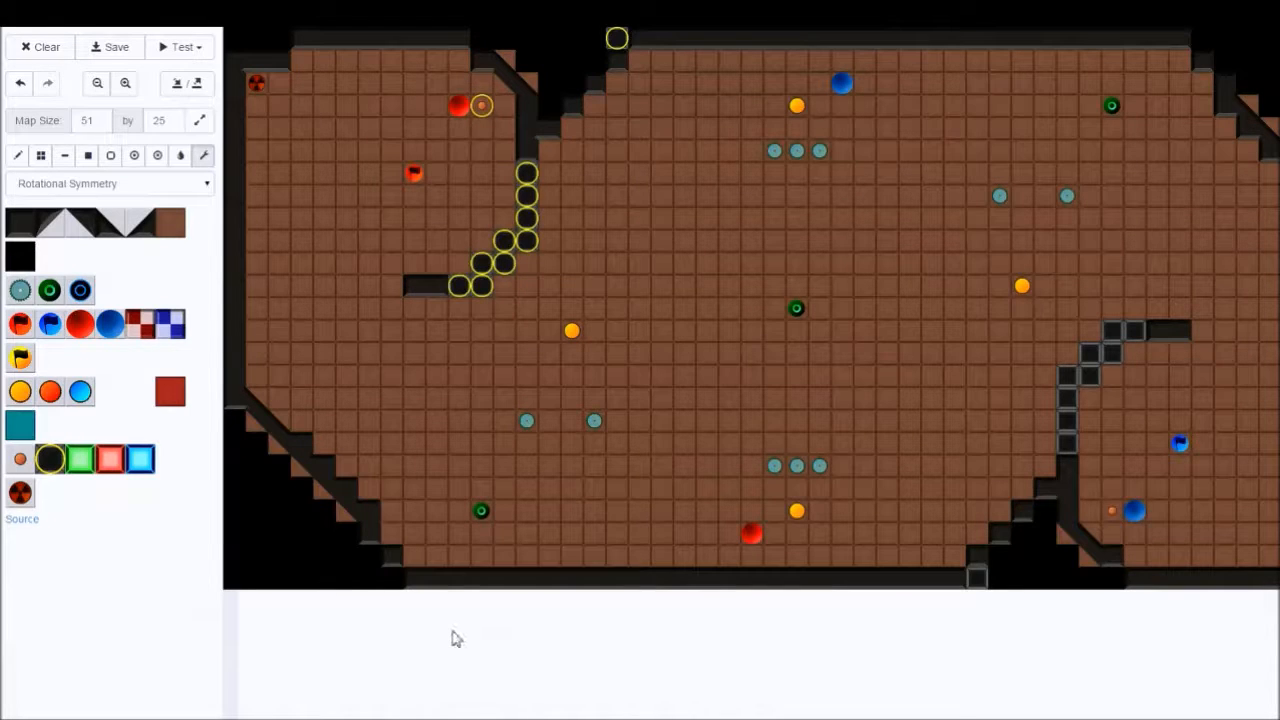
Erase the remaining spawn points beside the left button and next to the bottom boost
click(12, 225)
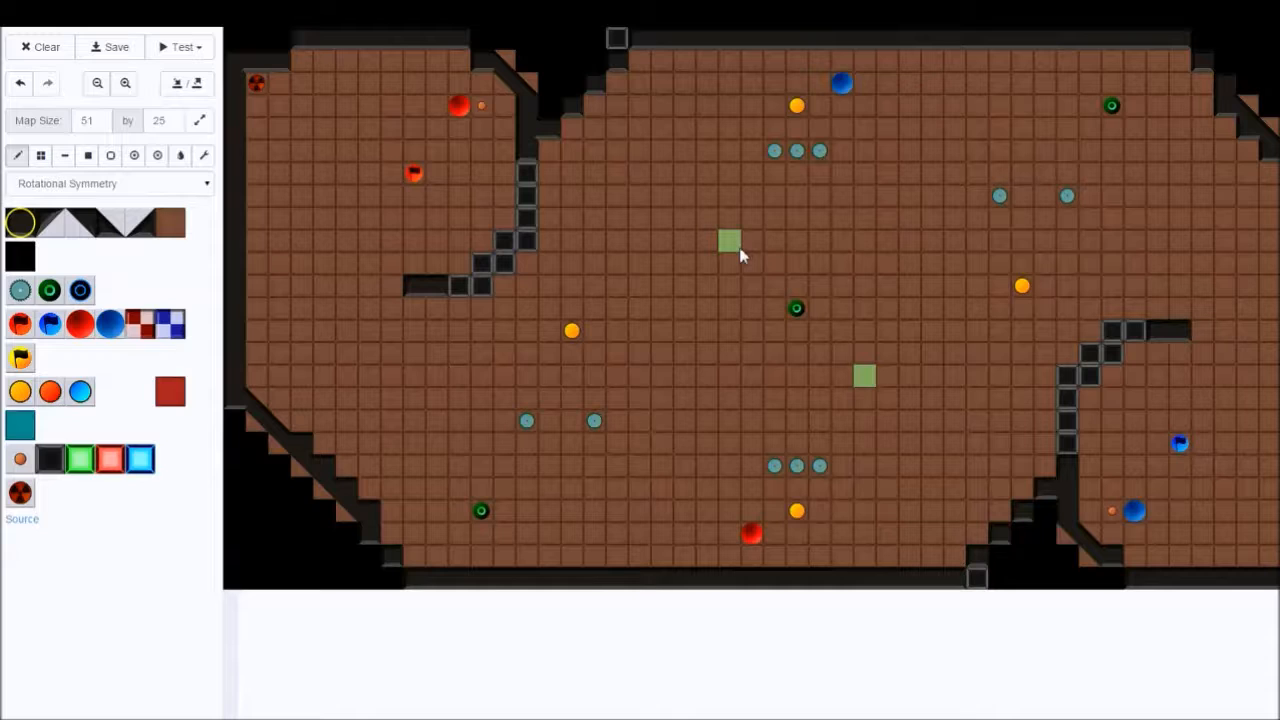
click(170, 222)
click(458, 105)
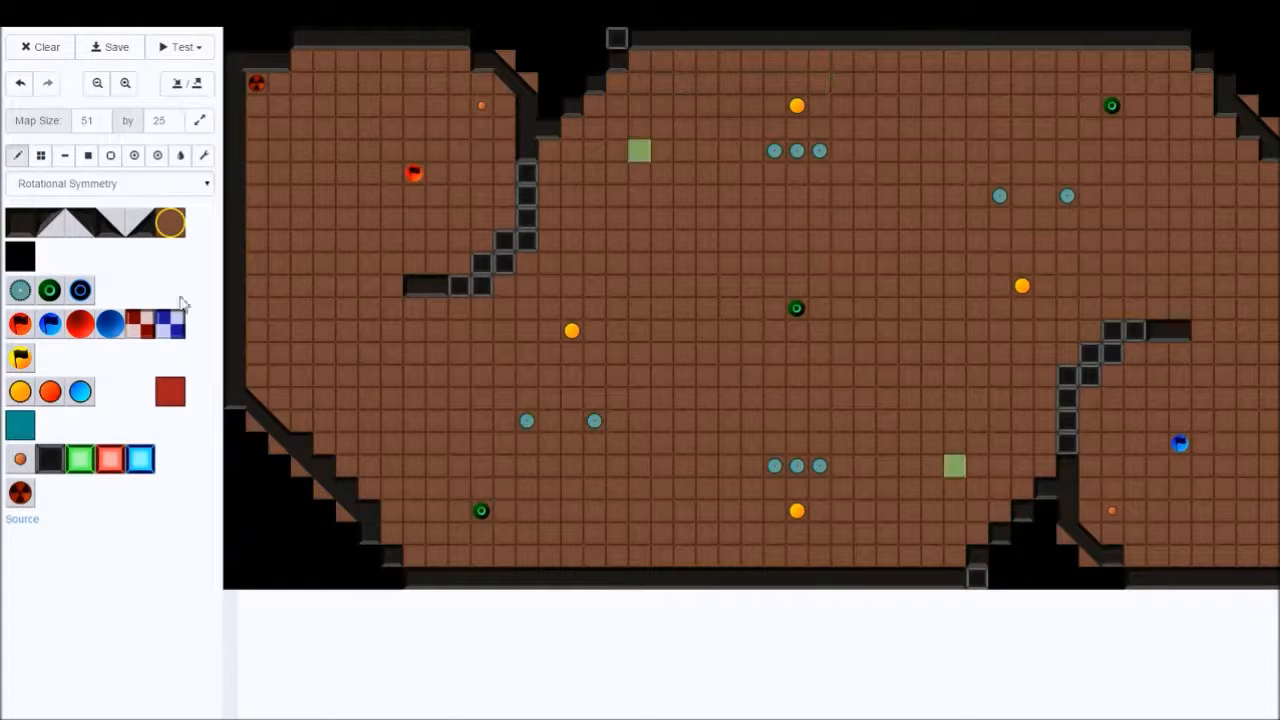
Try blue spawn points diagonally beside the central power-up and outside the left gate line, and erase them
click(110, 323)
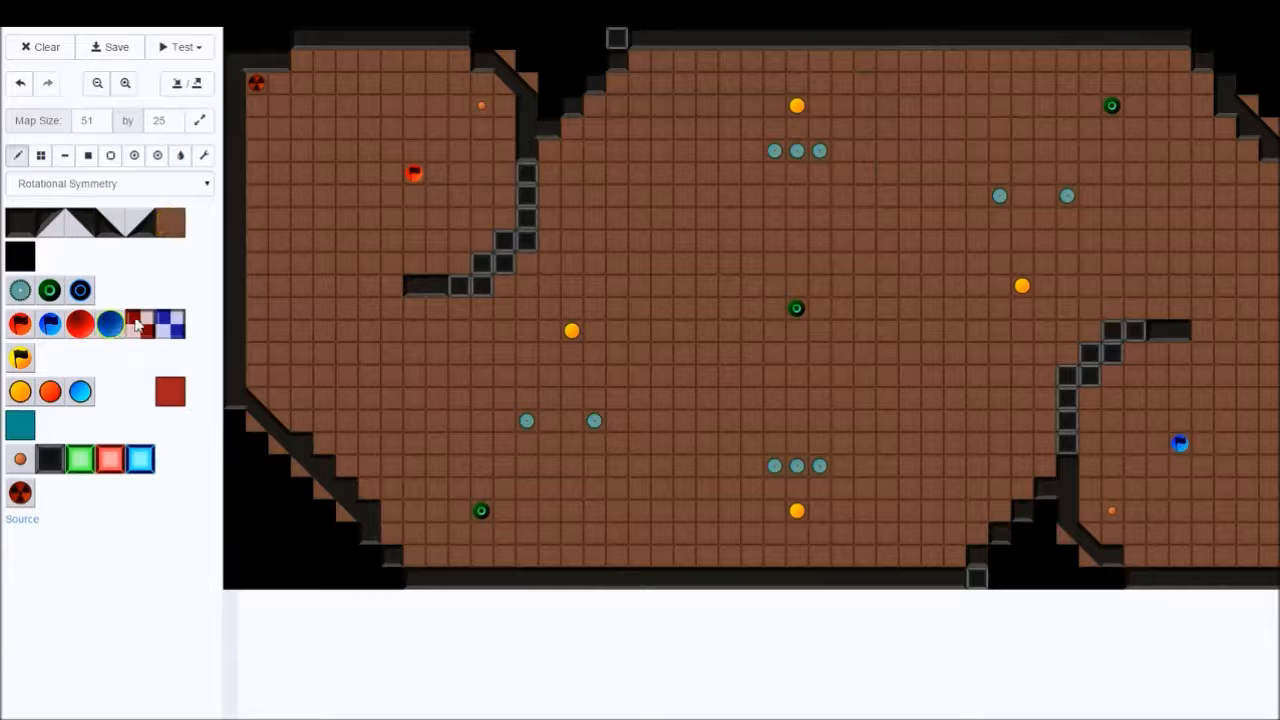
click(774, 286)
click(774, 290)
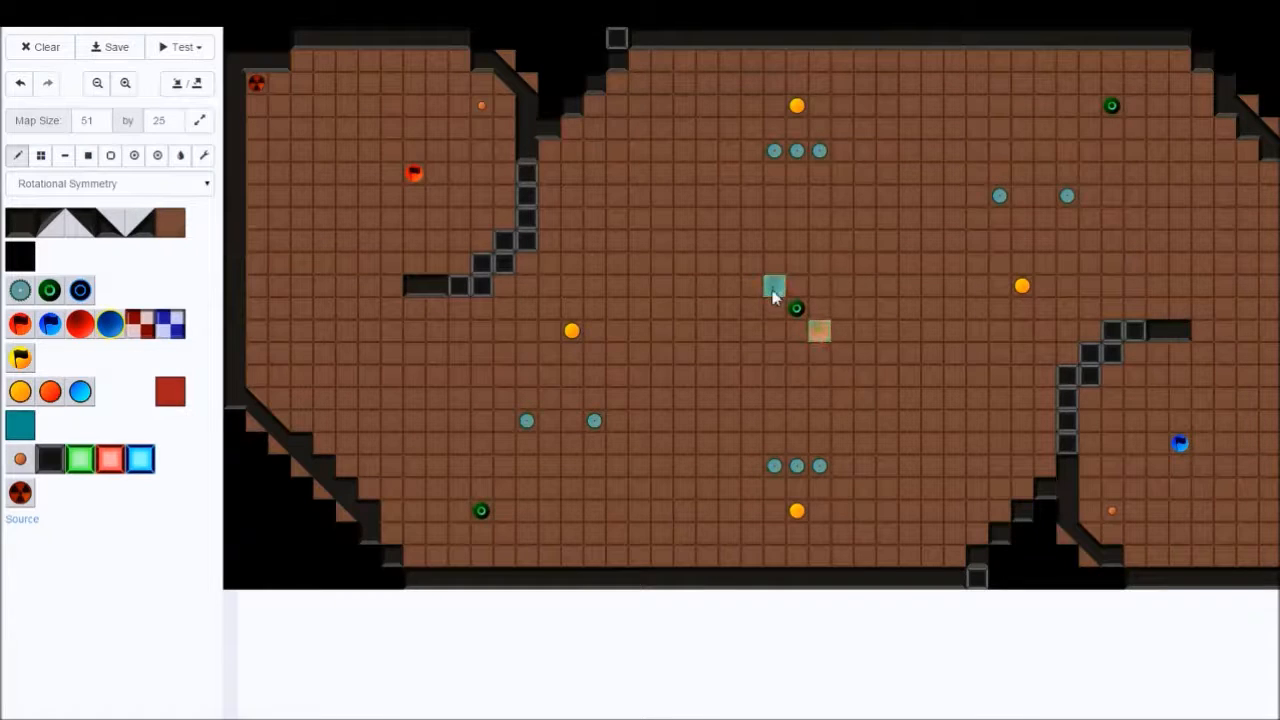
click(774, 292)
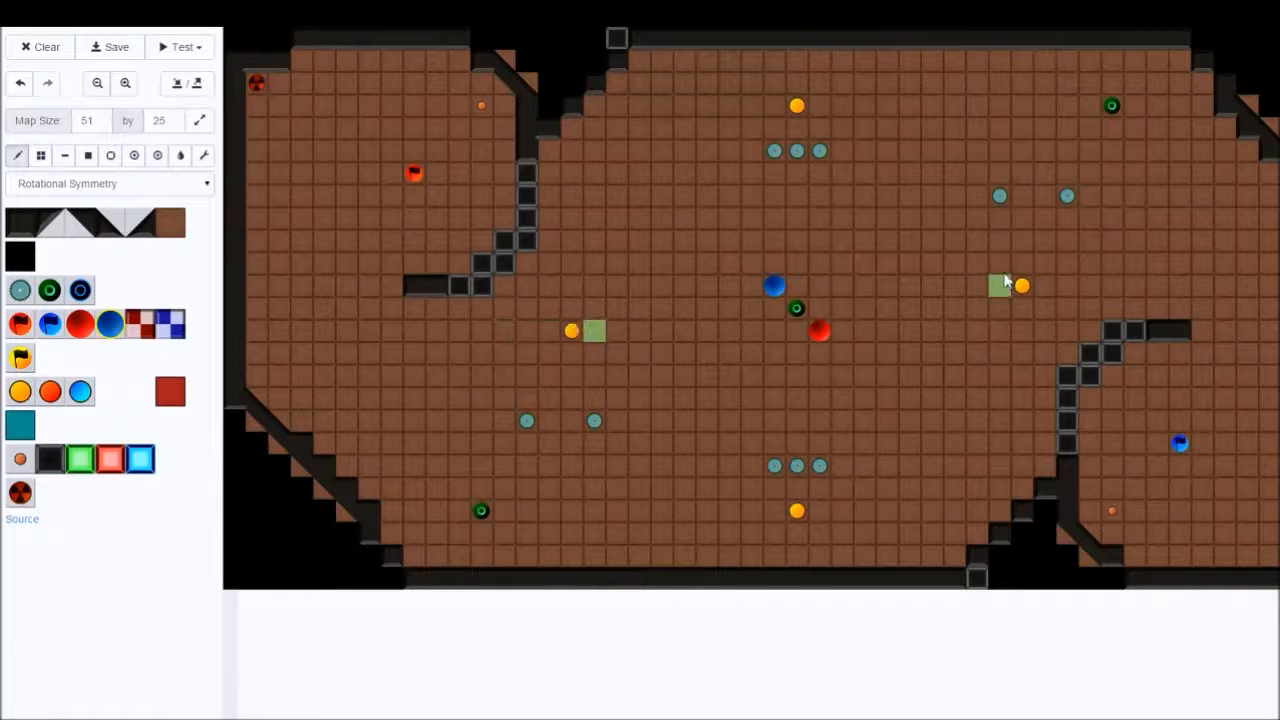
click(770, 287)
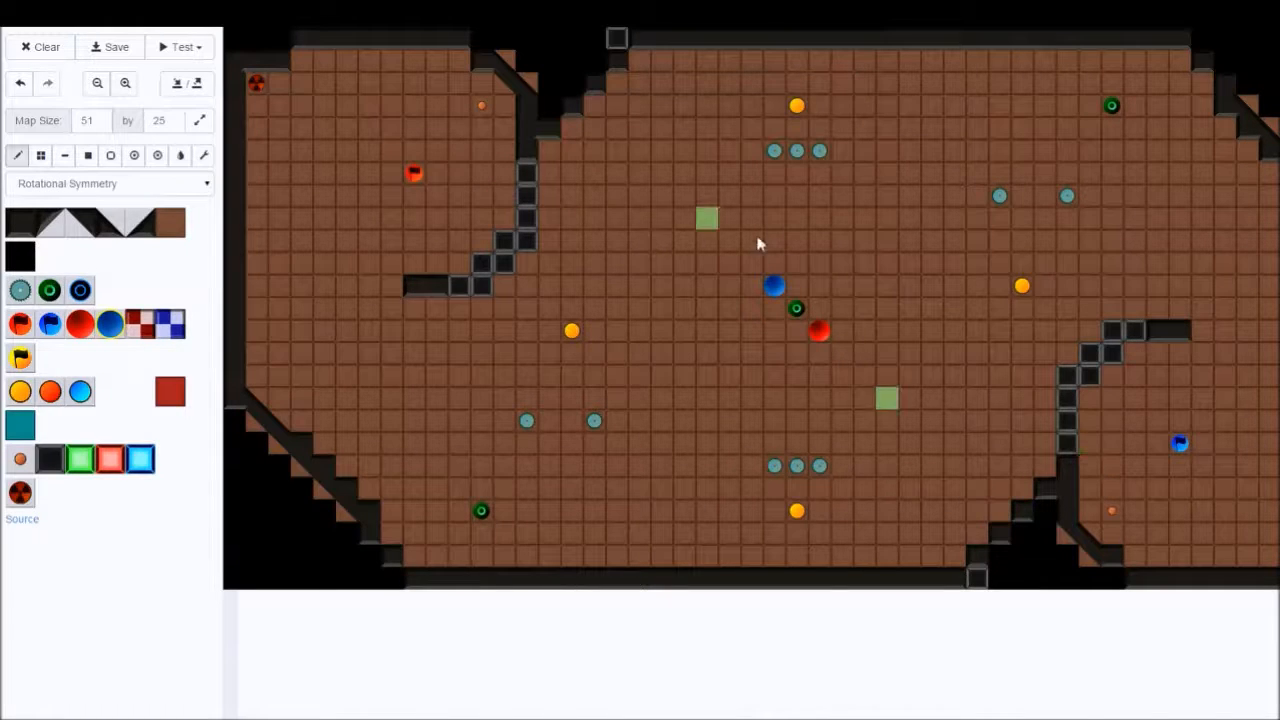
click(571, 197)
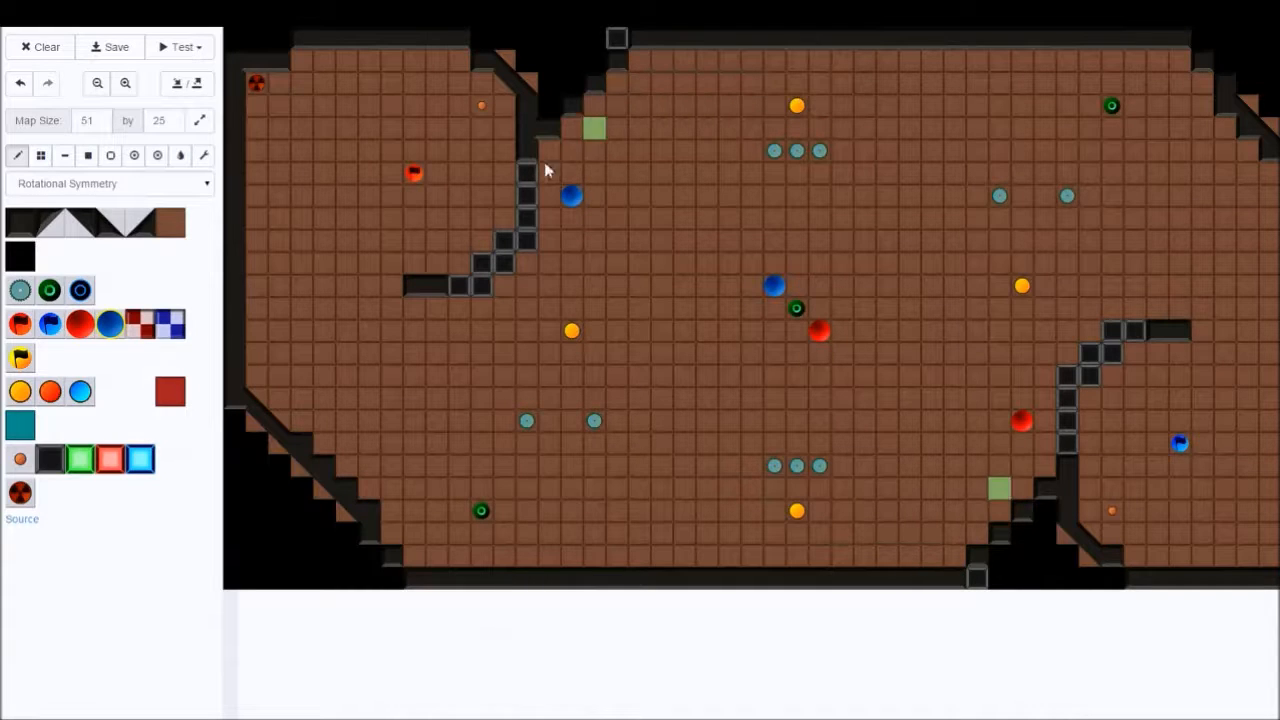
click(178, 228)
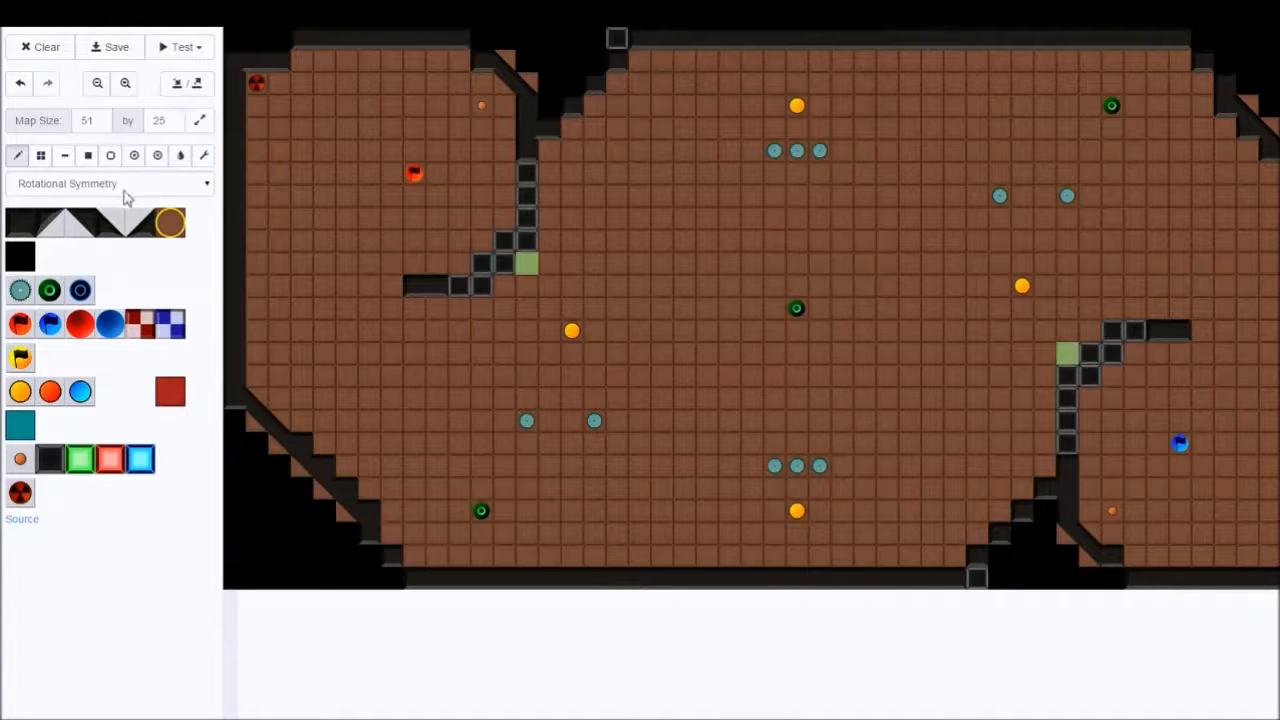
Place a single wall tile four columns left of and three rows above the central power-up
click(20, 222)
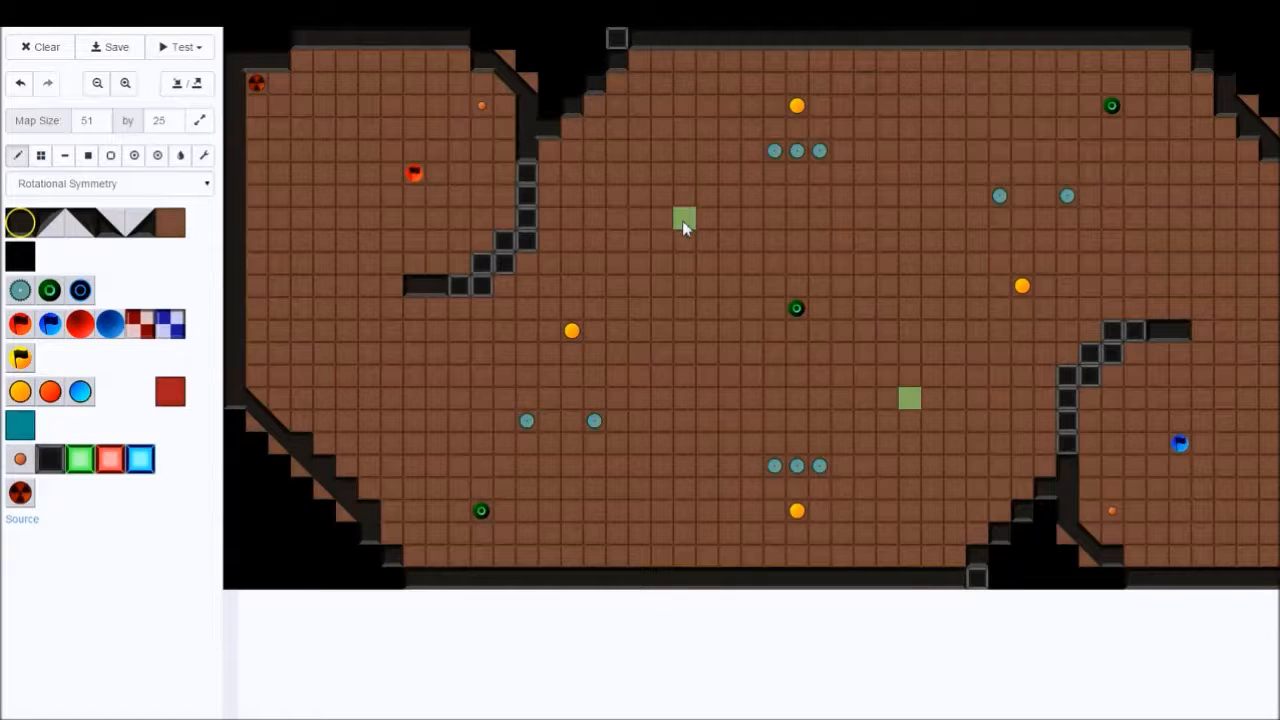
click(705, 242)
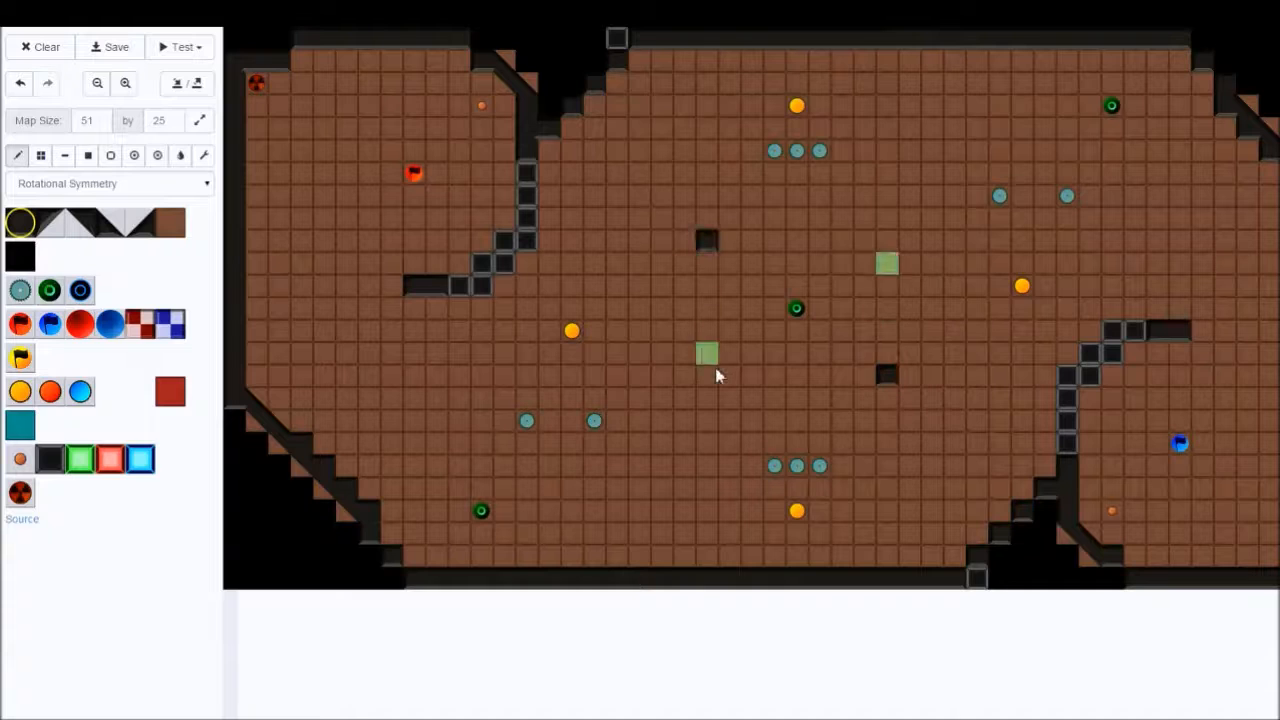
Try a red spawn point two columns left of and five rows above the central power-up, and erase it
click(94, 337)
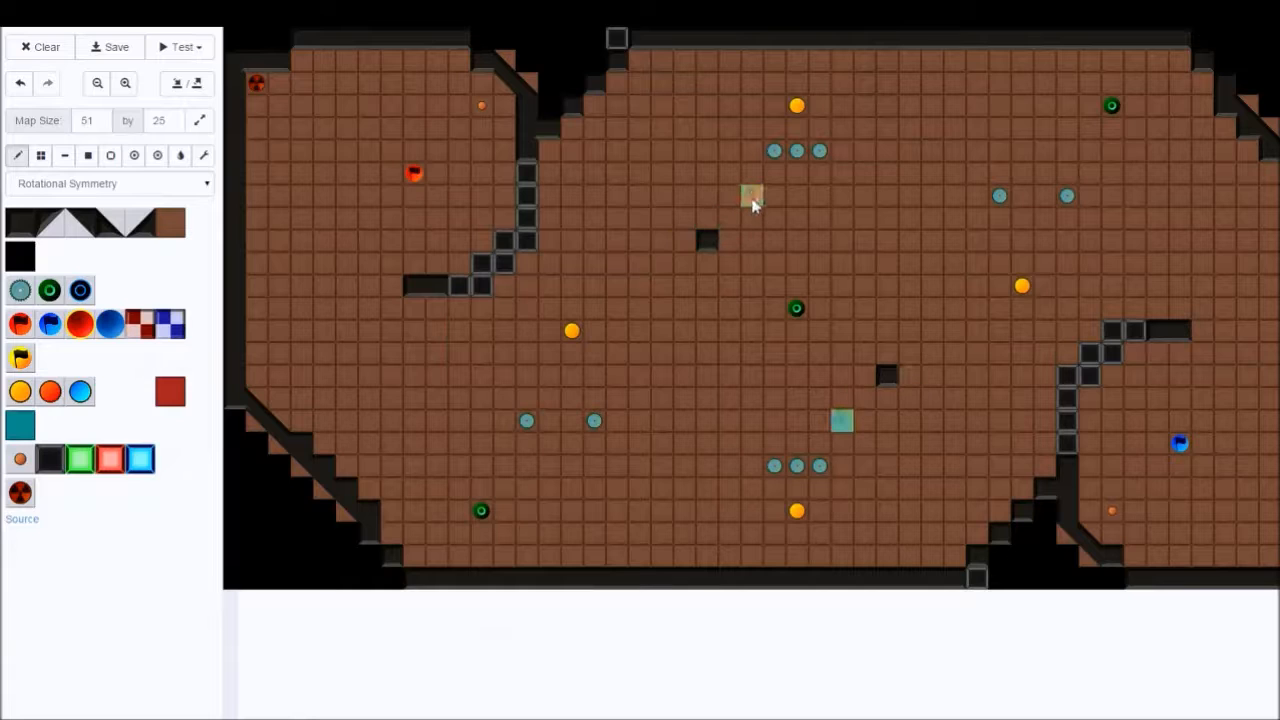
click(754, 201)
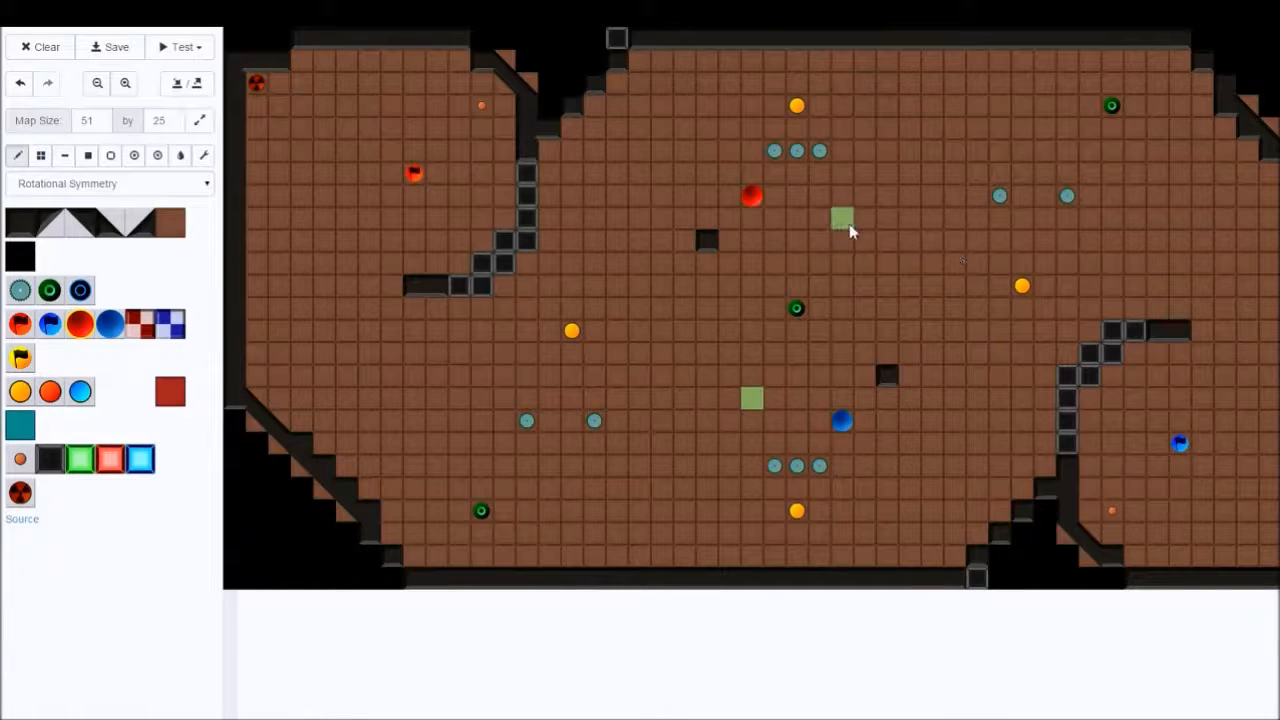
click(887, 377)
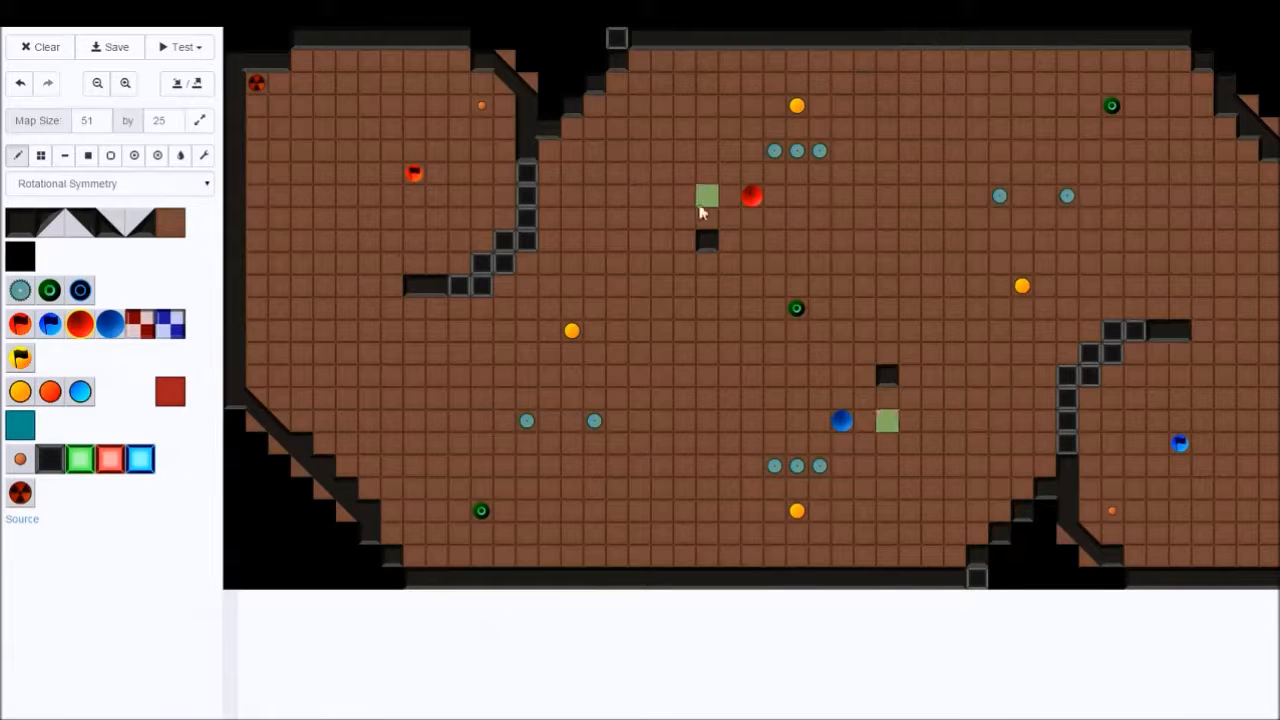
click(175, 228)
click(752, 197)
Try several red spawn points scattered across the middle area above the central power-up, and erase them with their mirrored copies
click(80, 324)
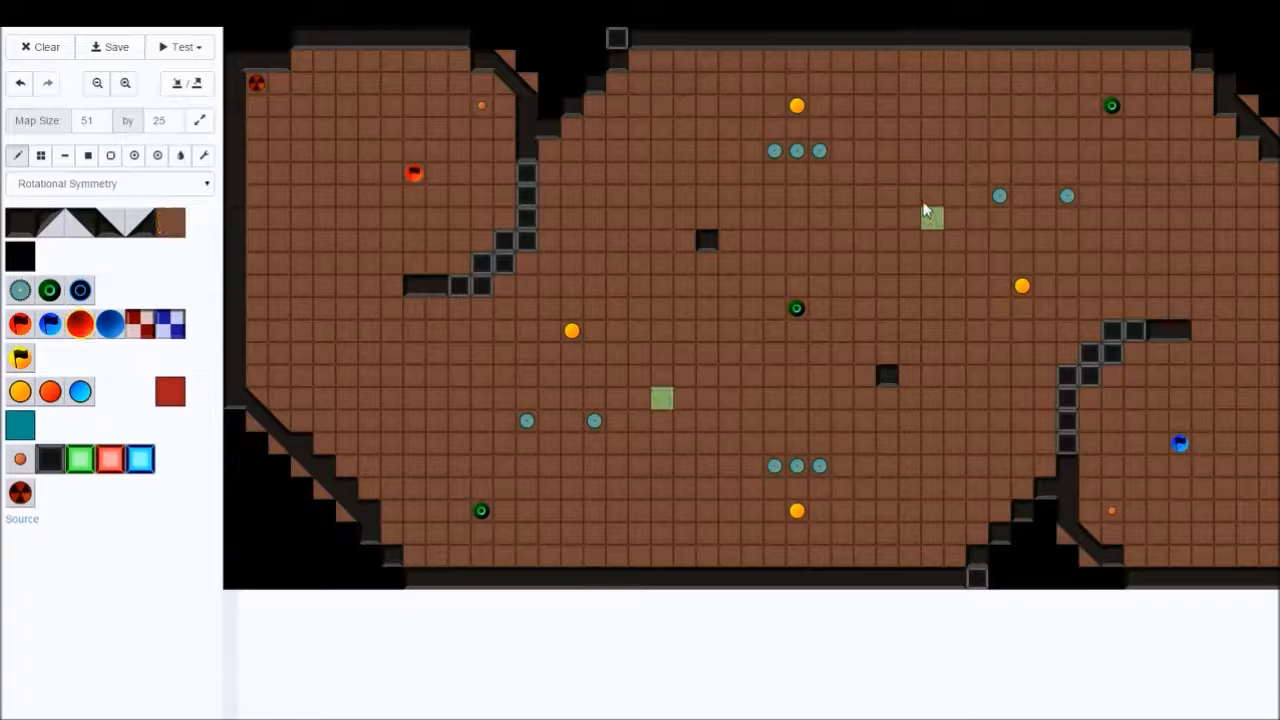
click(926, 197)
click(797, 218)
click(729, 240)
click(797, 263)
click(864, 288)
click(172, 222)
click(661, 420)
click(797, 398)
click(797, 353)
click(731, 336)
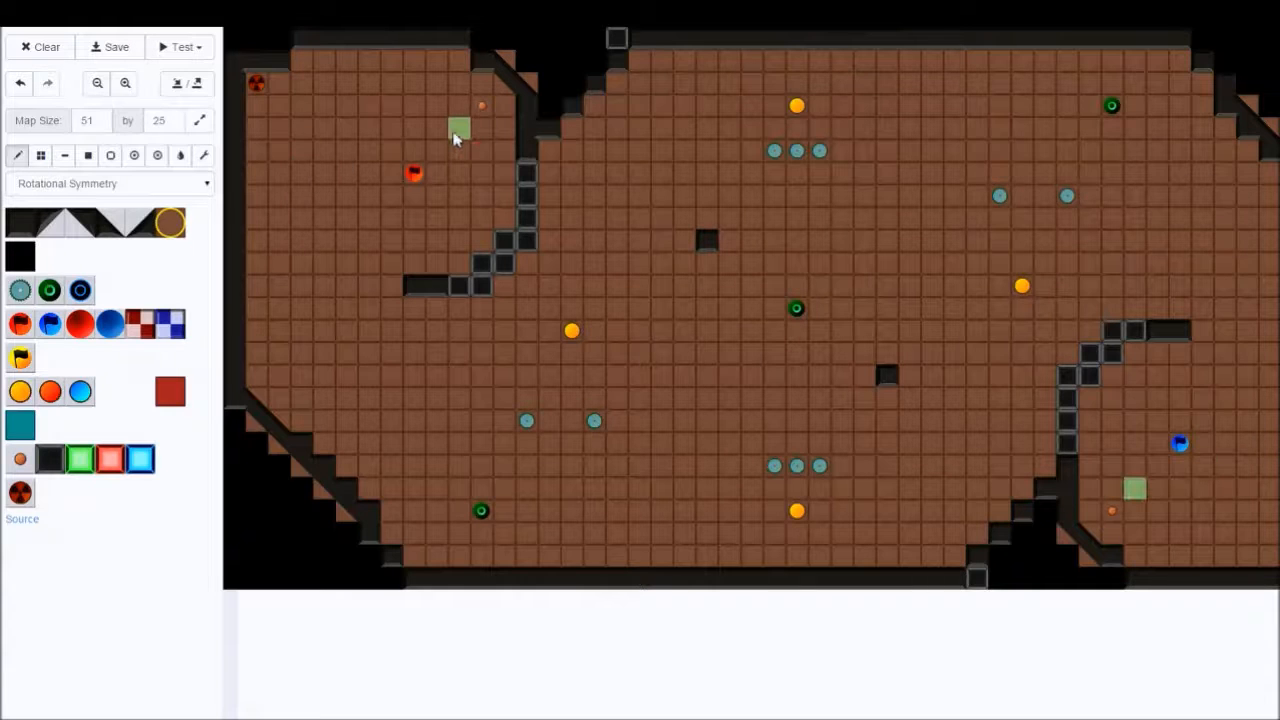
Examine which gates the left base's button is linked to
click(205, 156)
click(481, 105)
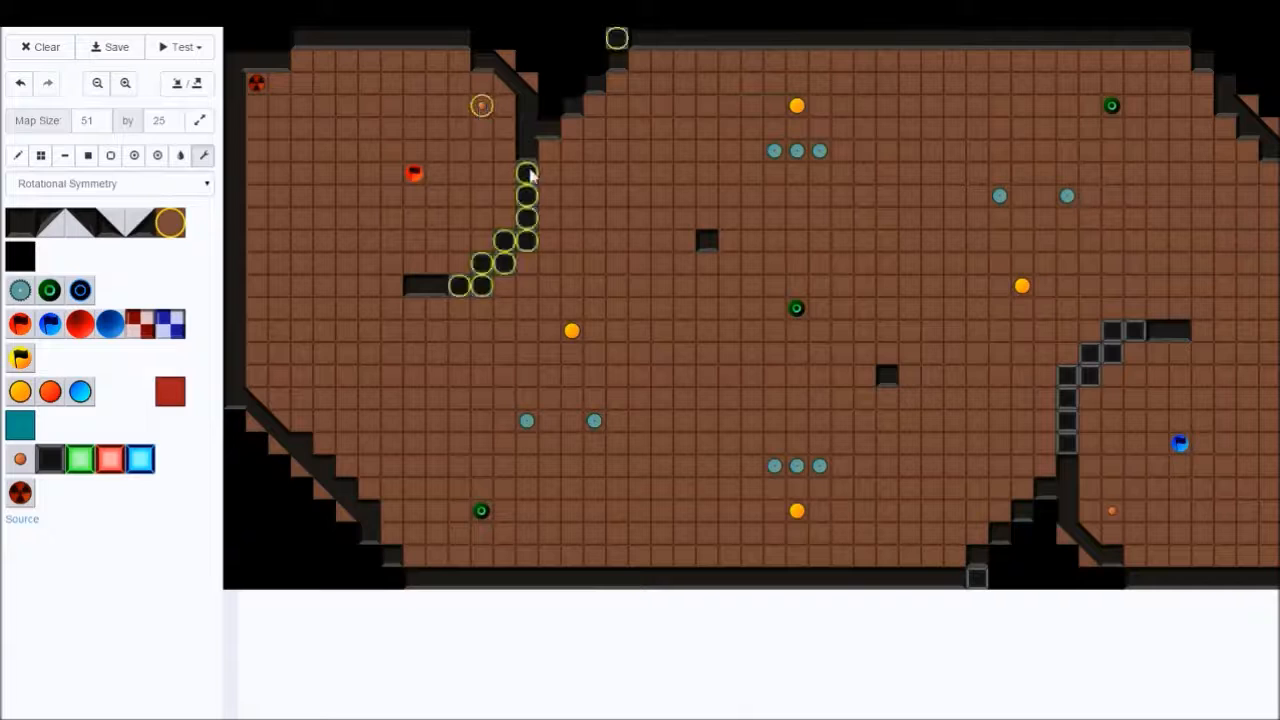
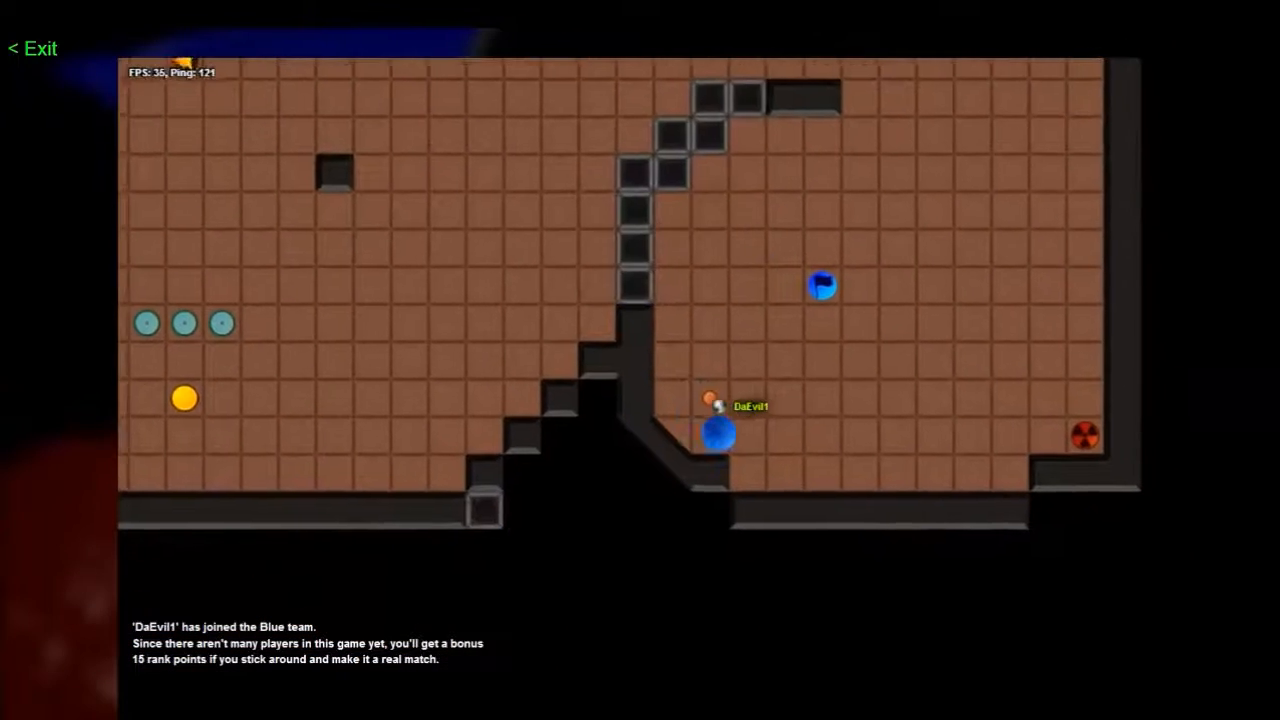
Test-play the map by rolling the ball around the open area above the right base, across the gate line and back to the button
key(Up)
key(Right)
key(Down)
key(Left)
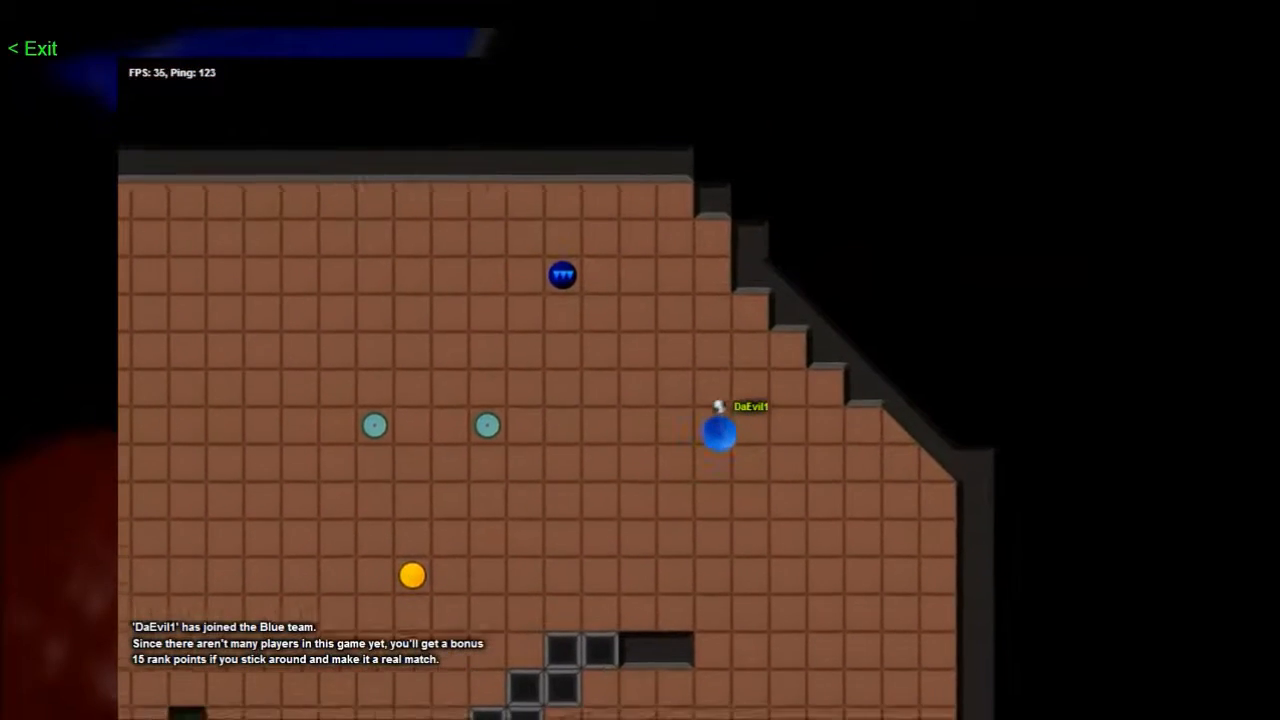
key(Down)
key(Right)
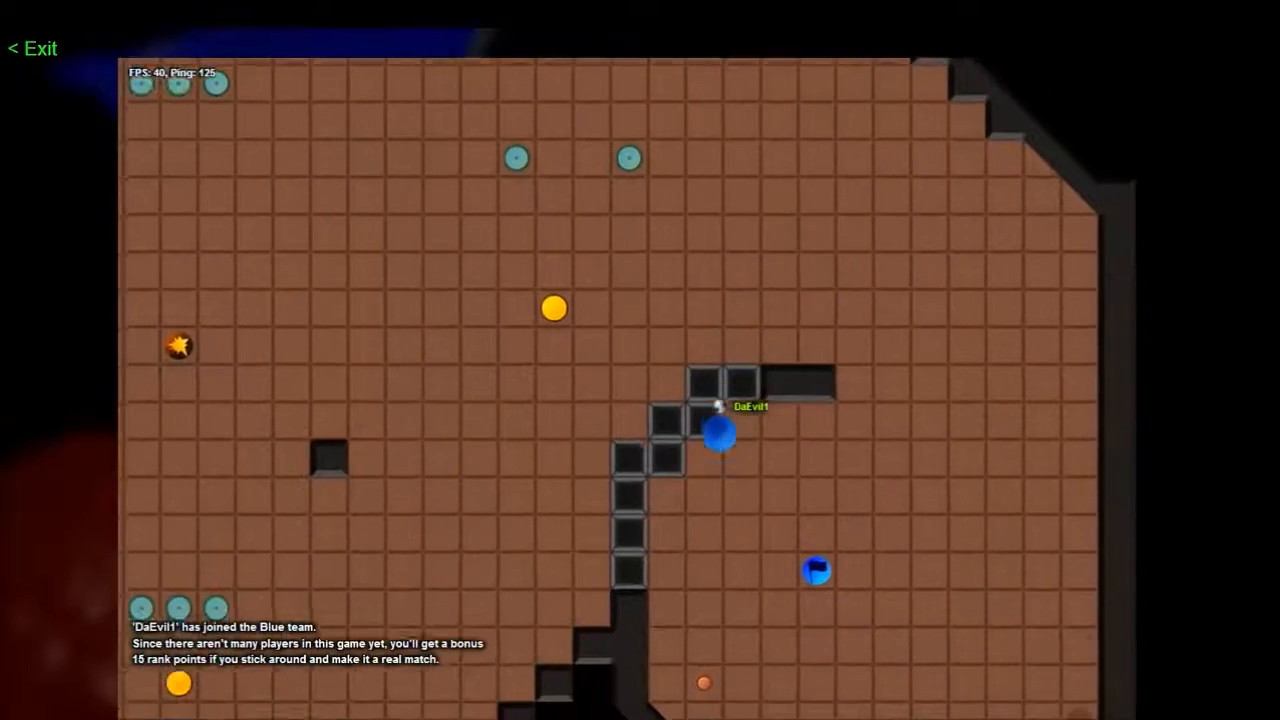
key(Left)
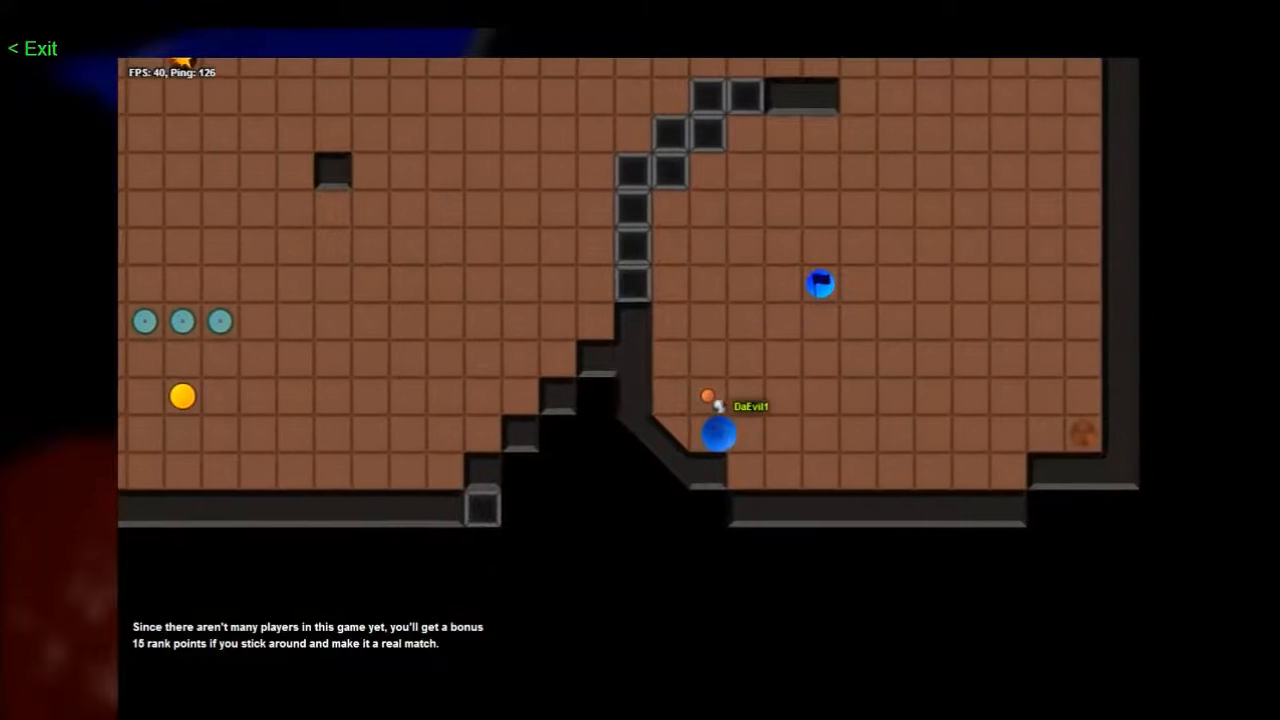
Roll the ball off, onto and away from the right base's button to test the linked gates
key(Up)
key(Left)
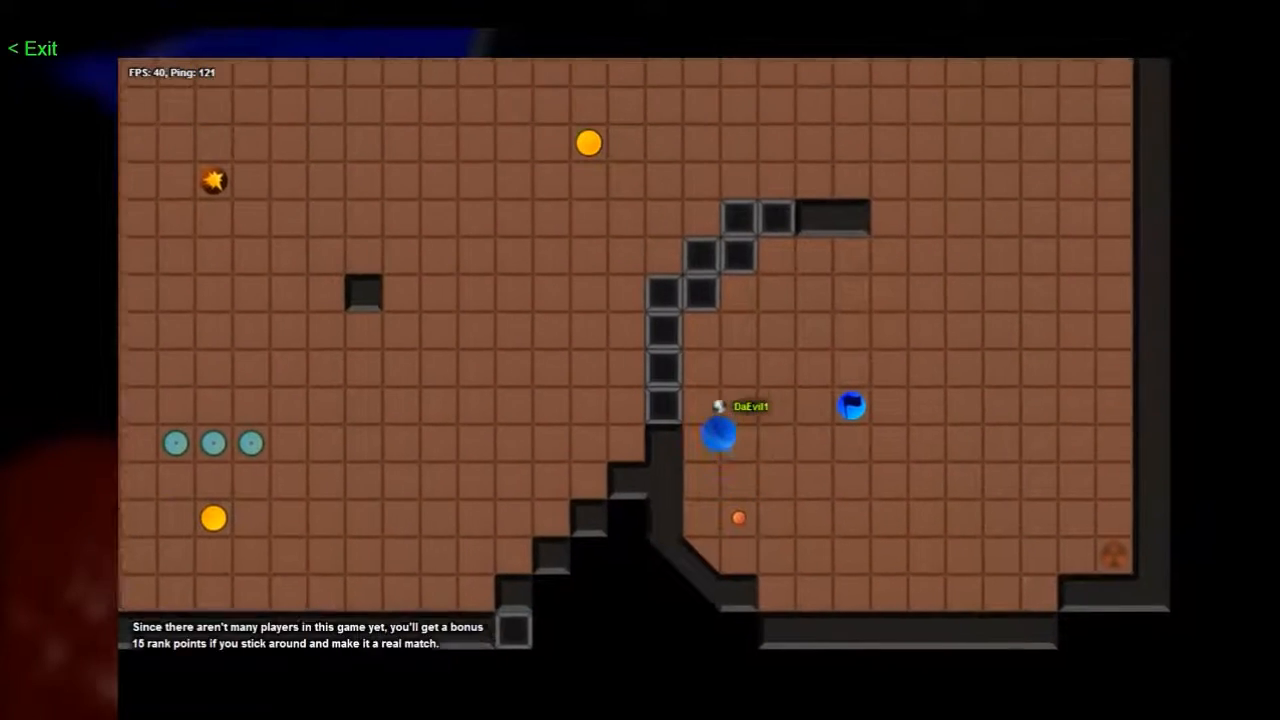
key(Right)
key(Down)
key(Left)
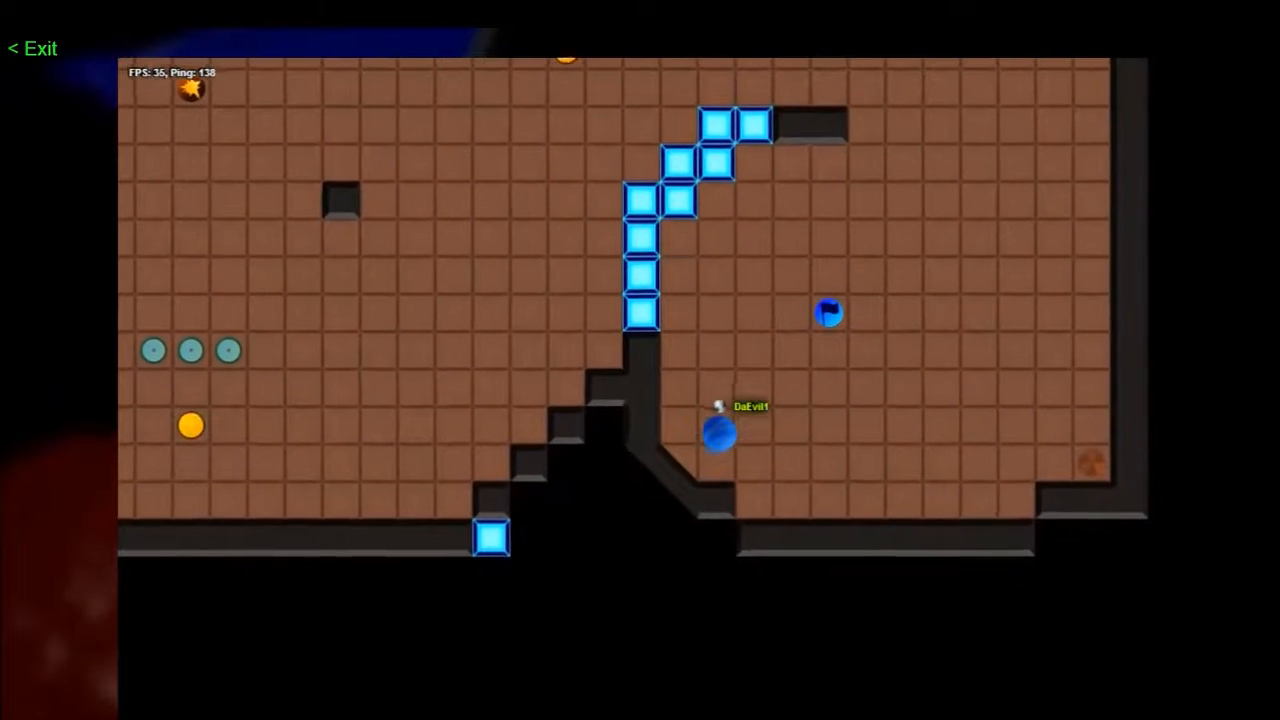
key(Right)
key(Up)
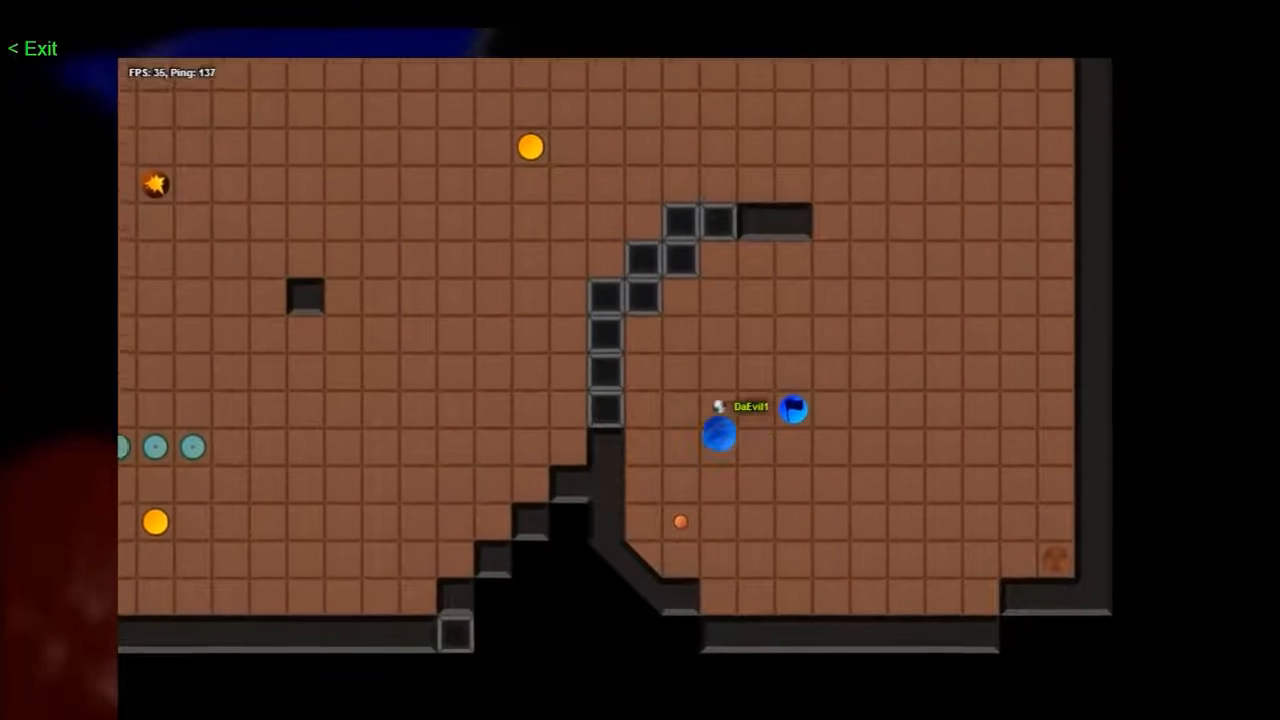
Roll the ball from beside the blue flag out of the right base and along the outer side of its gates
key(Left)
key(Right)
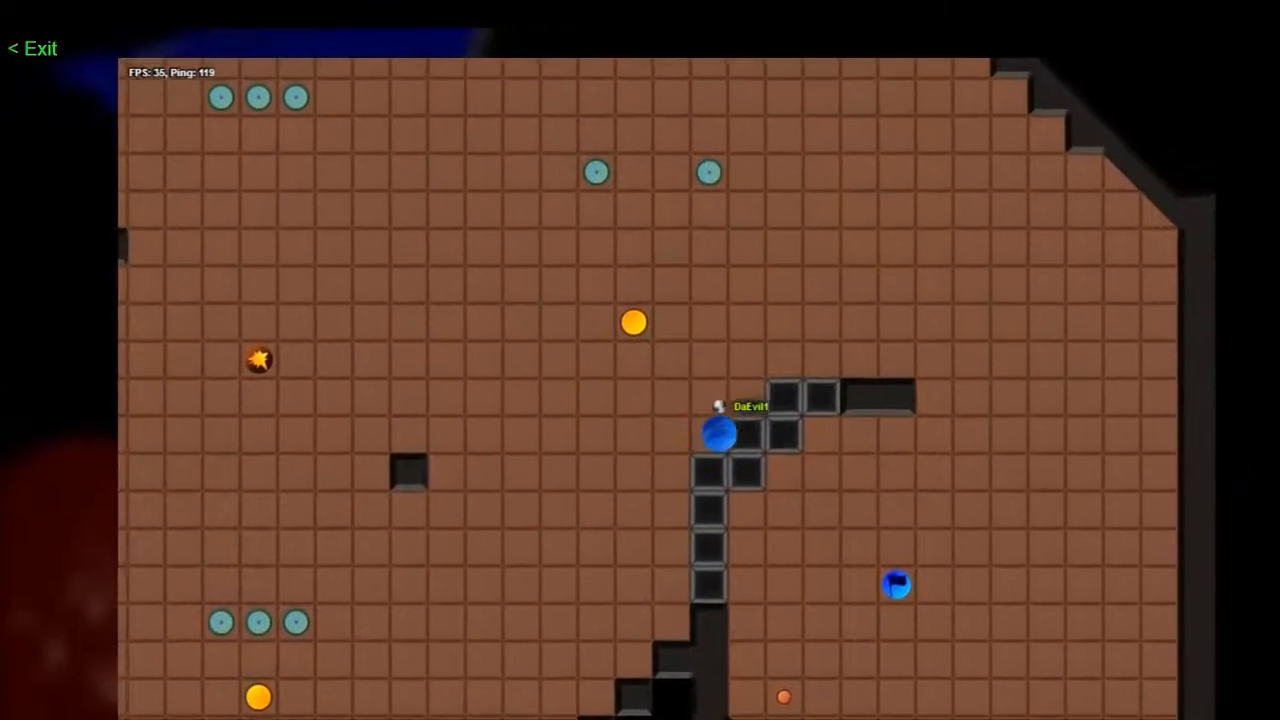
key(Up)
key(Left)
key(Down)
key(Right)
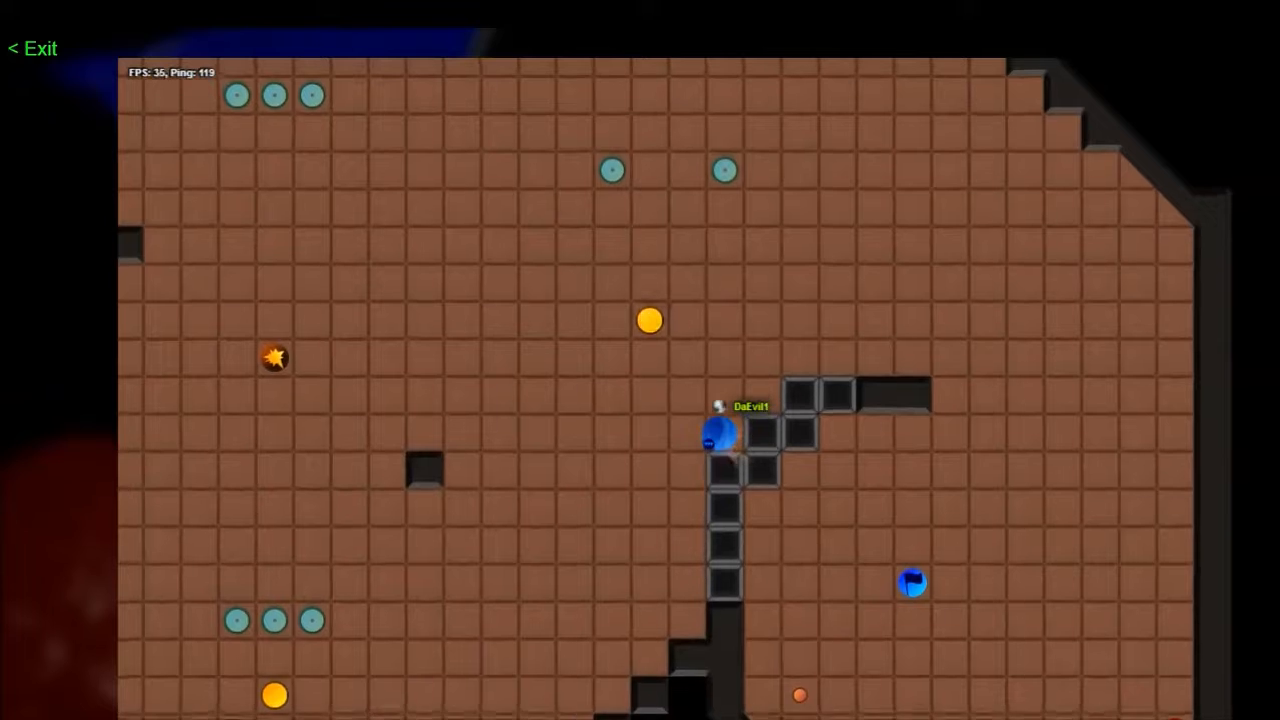
Boost the ball across the map to the left base's gates and on down into the lower-left corner
key(Up)
key(Left)
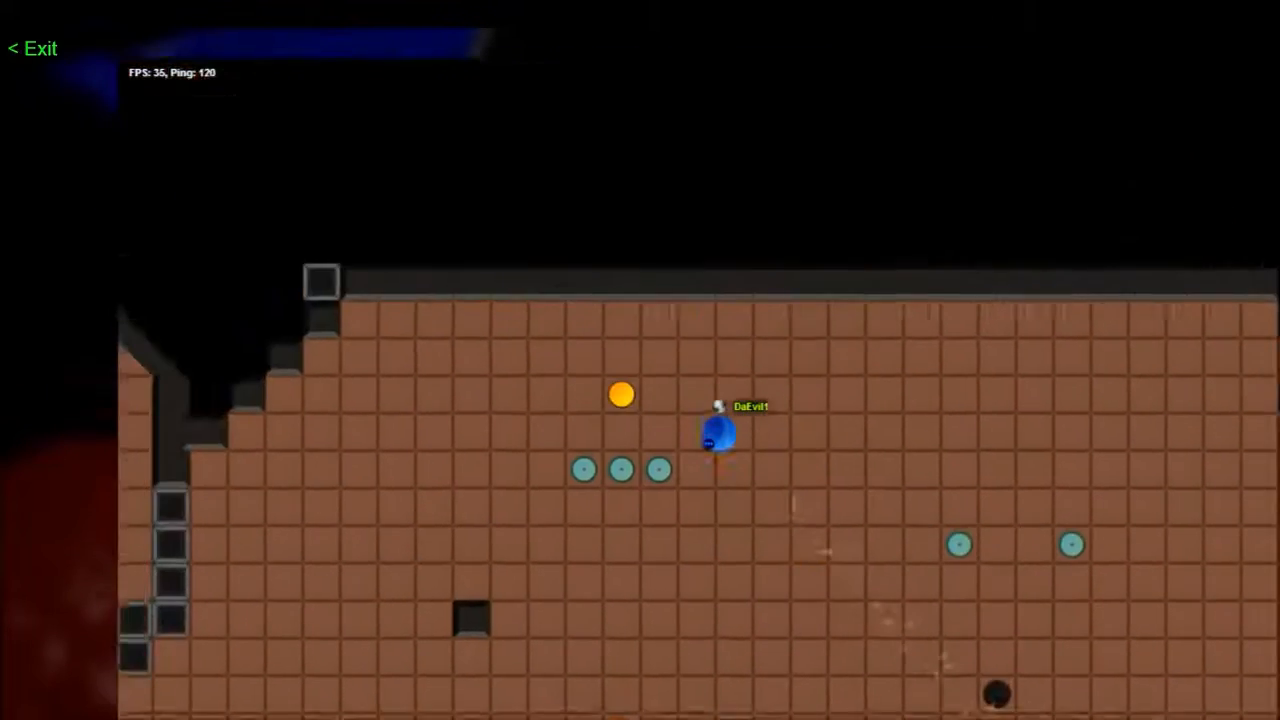
key(Down)
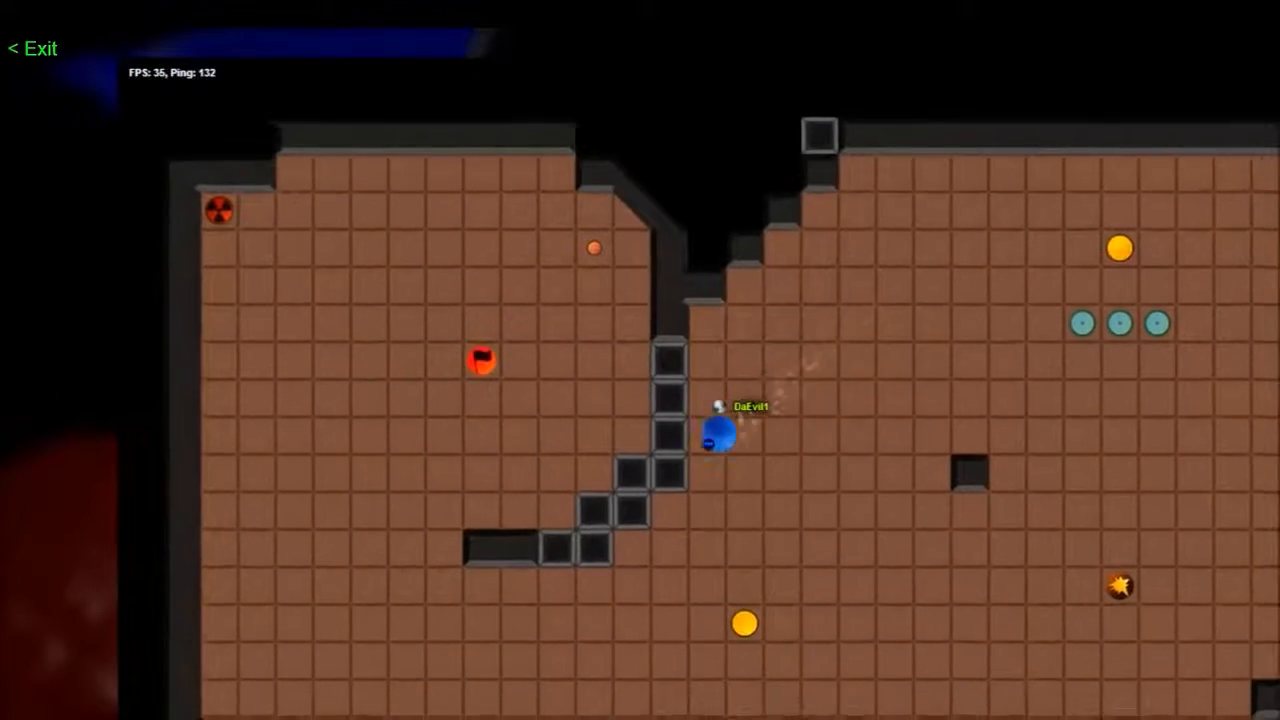
key(Left)
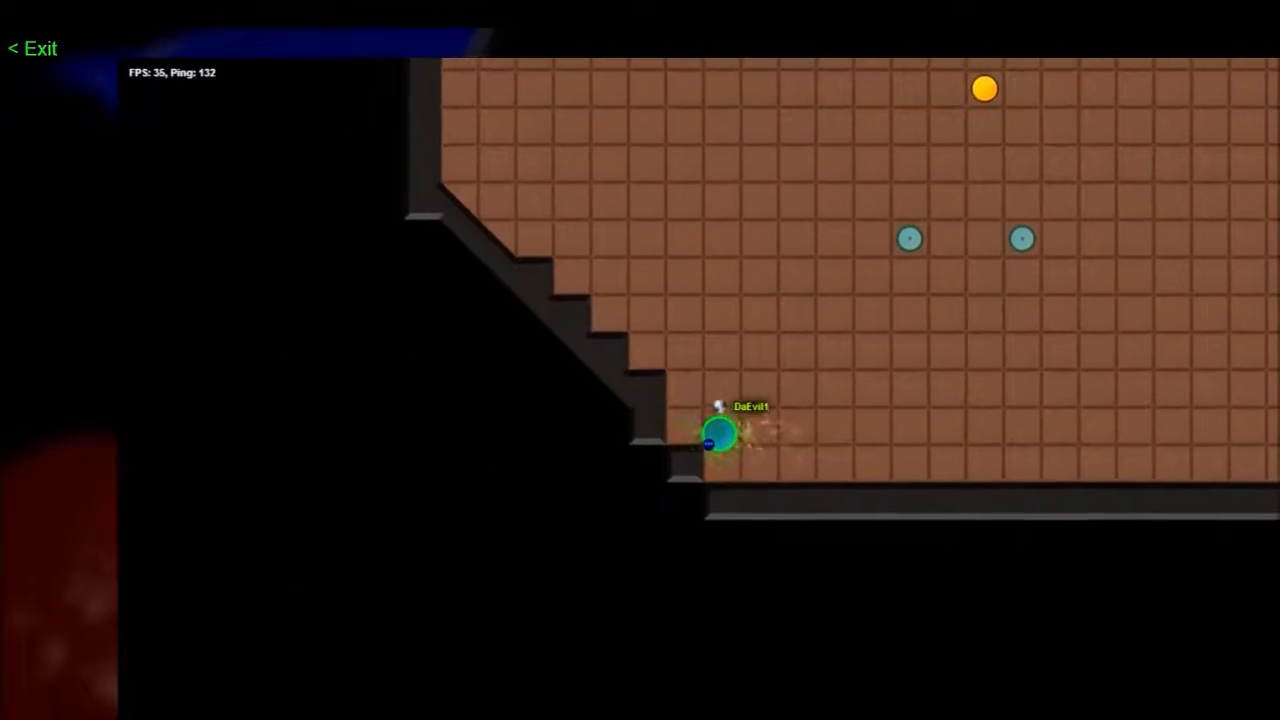
Roll the ball up to the boost outside the left base's gates and use it to reach the left wall
key(Up)
key(Right)
key(Down)
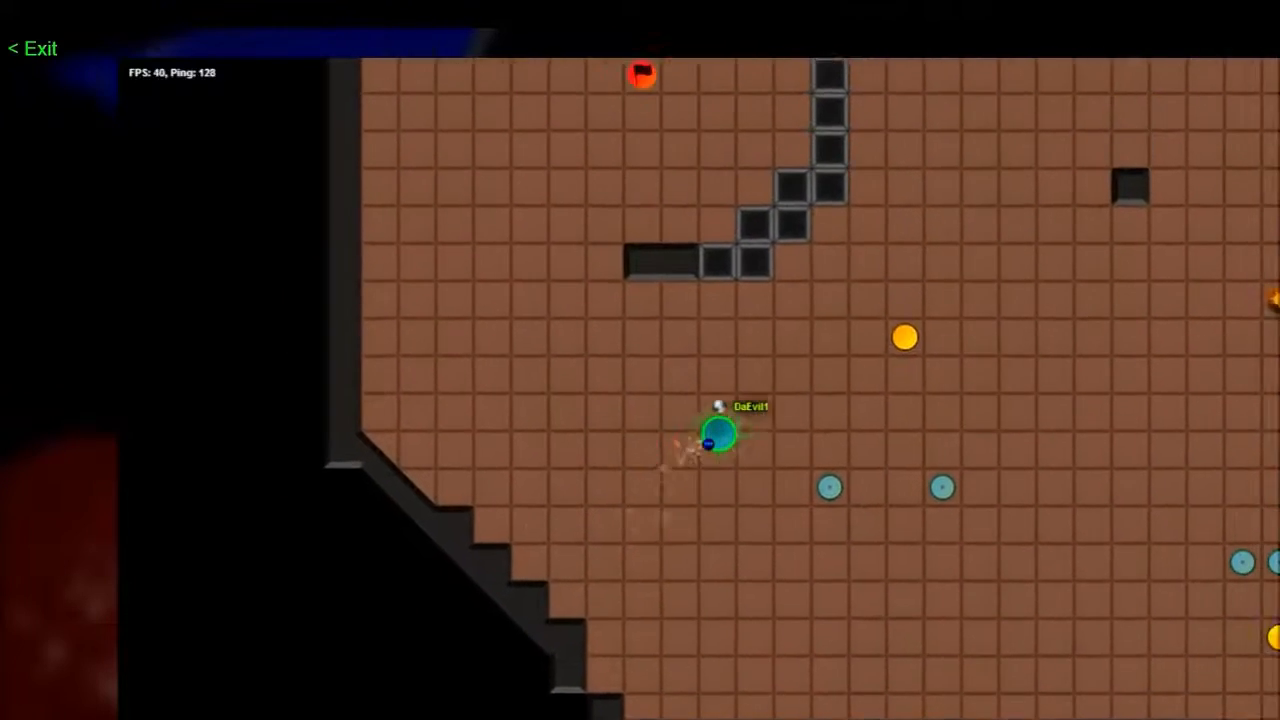
key(Left)
key(Up)
key(Down)
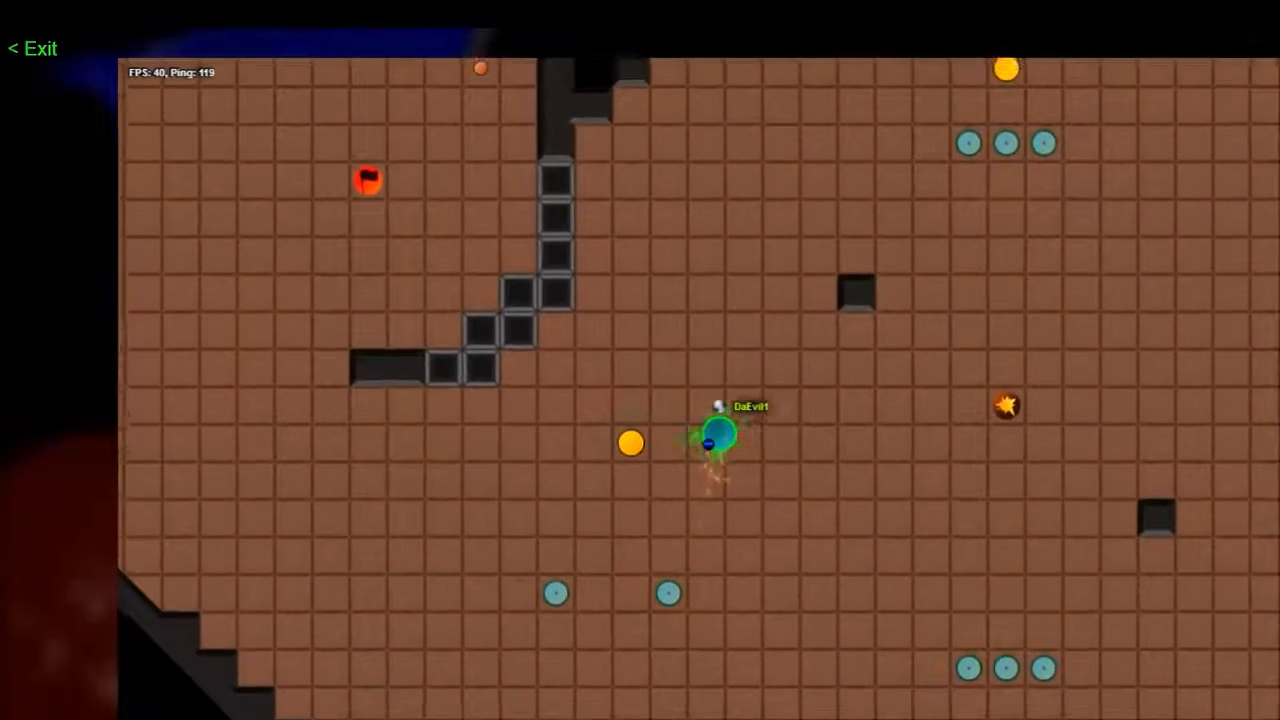
key(Up)
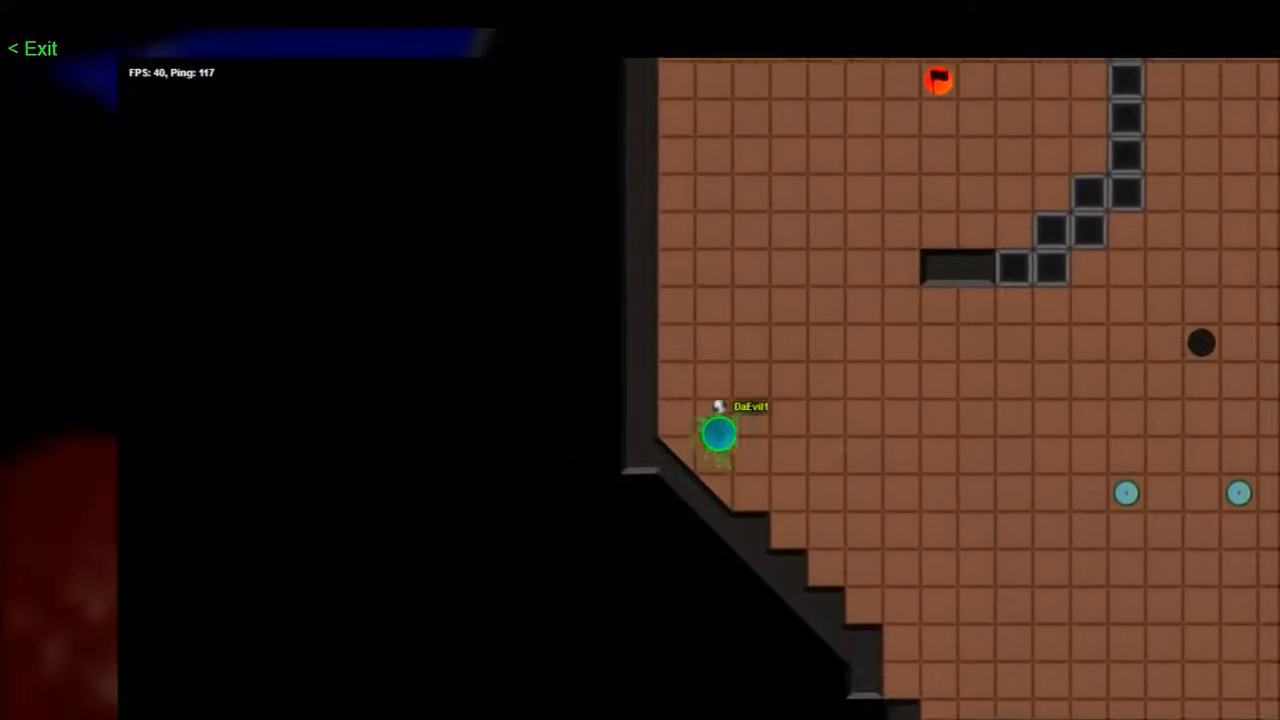
Roll the ball through the left base past the red flag and out around its short lower wall
key(Right)
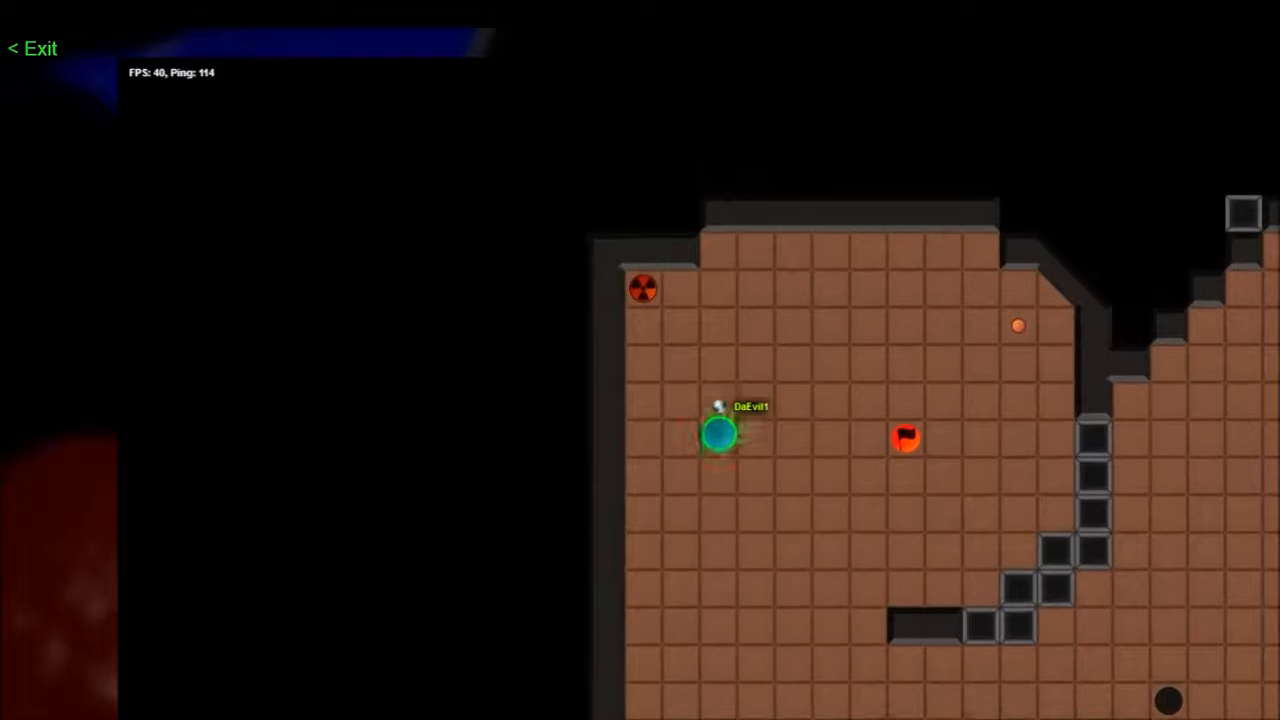
key(Down)
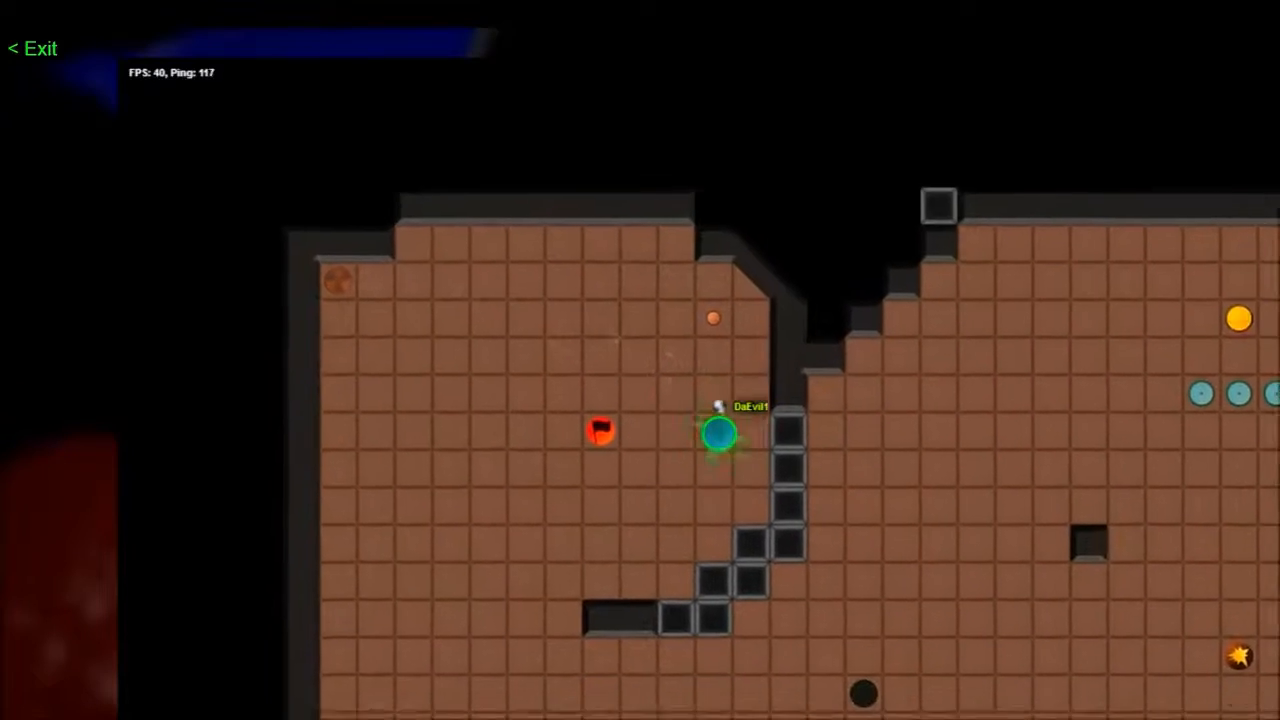
key(Left)
key(Right)
key(Up)
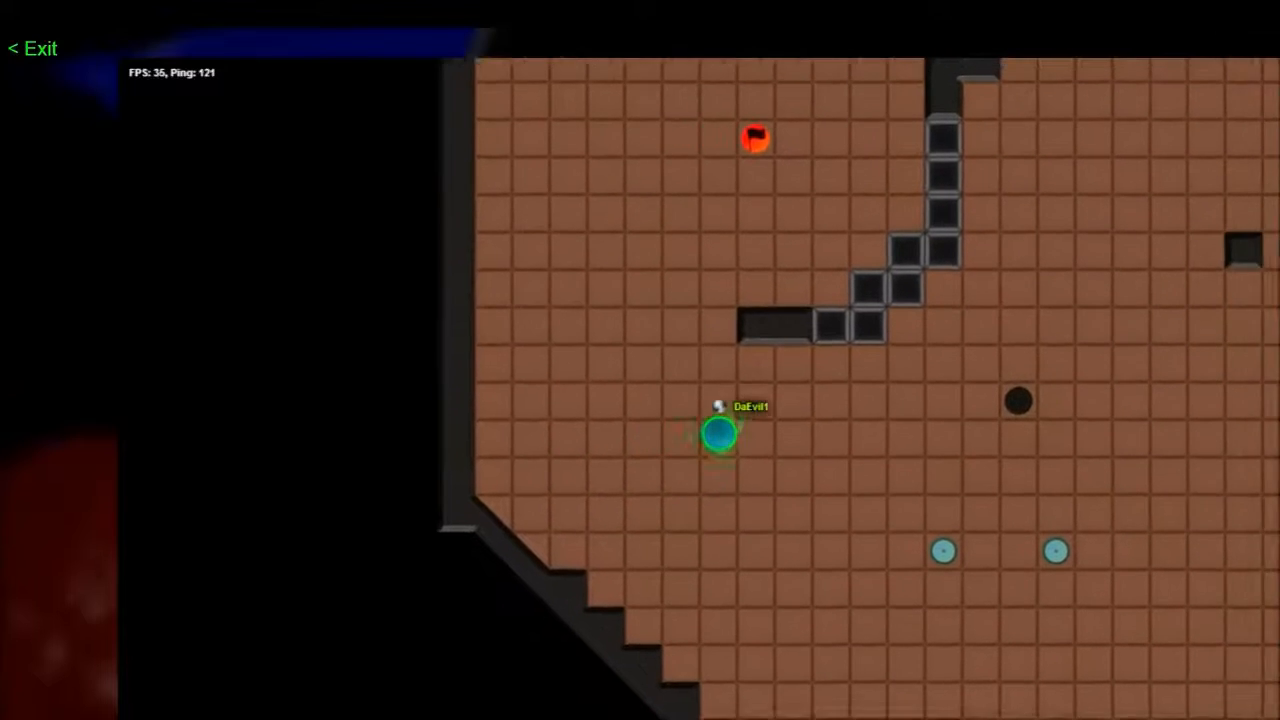
Roll the ball back beside the red flag, up past the left base's button and down again
key(Left)
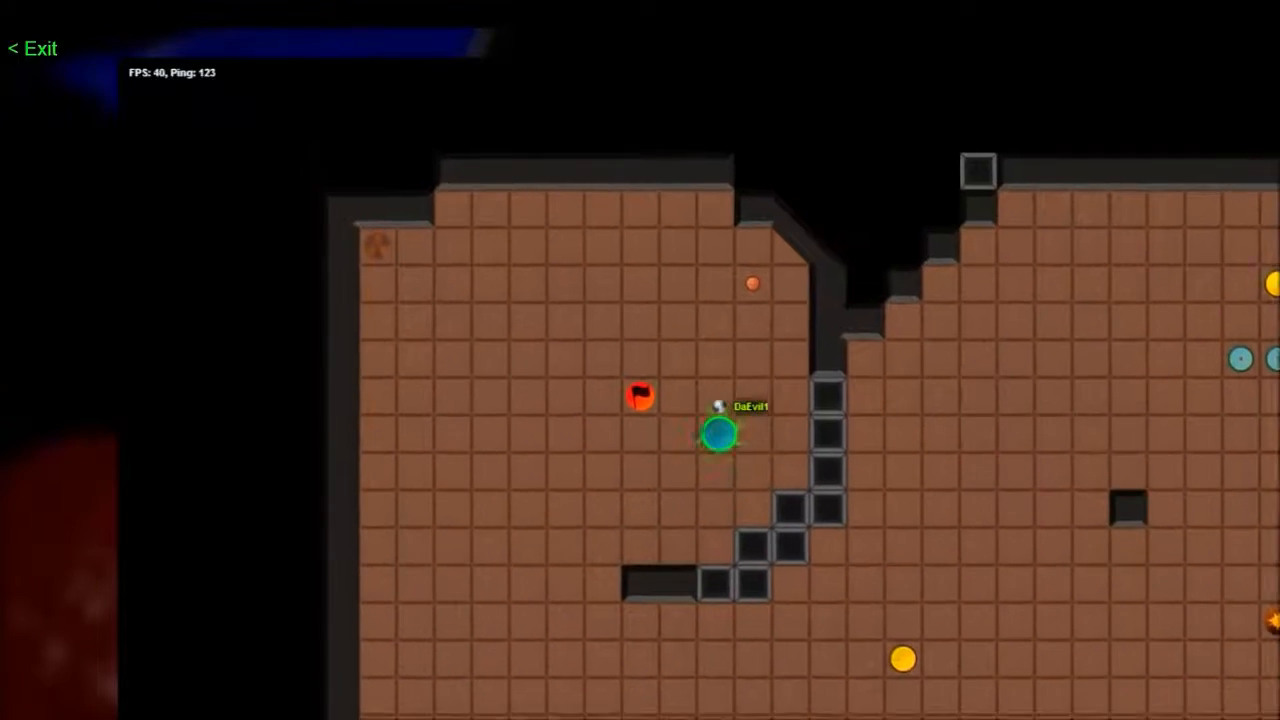
key(Right)
key(Left)
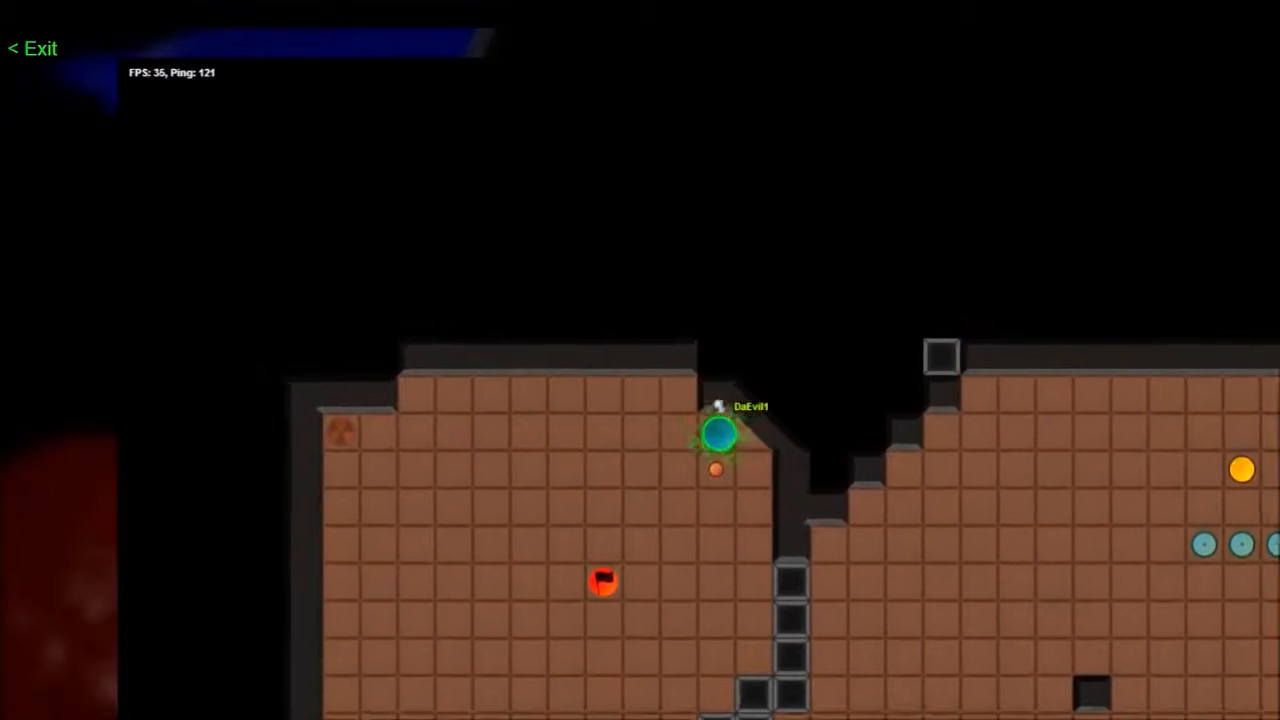
key(Down)
key(Right)
key(Left)
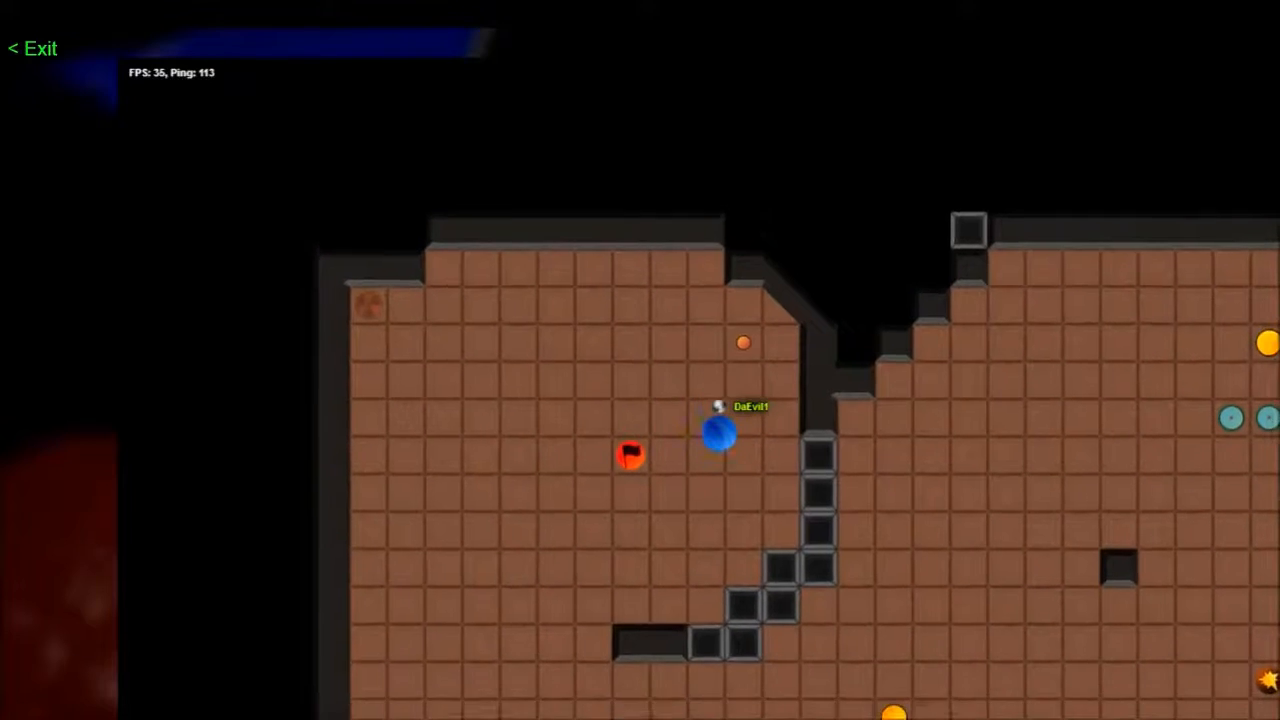
Test the left base's gates by rolling the ball across the gate line into the open area outside
key(Up)
key(Right)
key(Up)
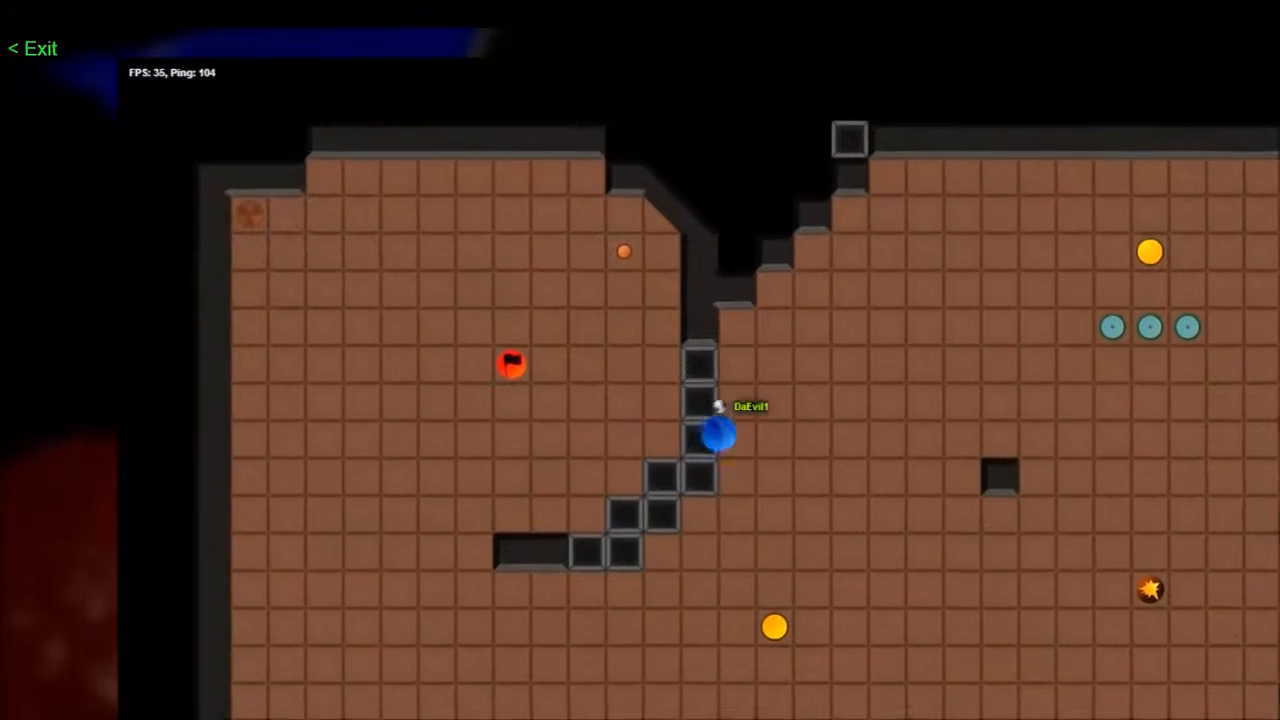
key(Left)
key(Down)
key(Left)
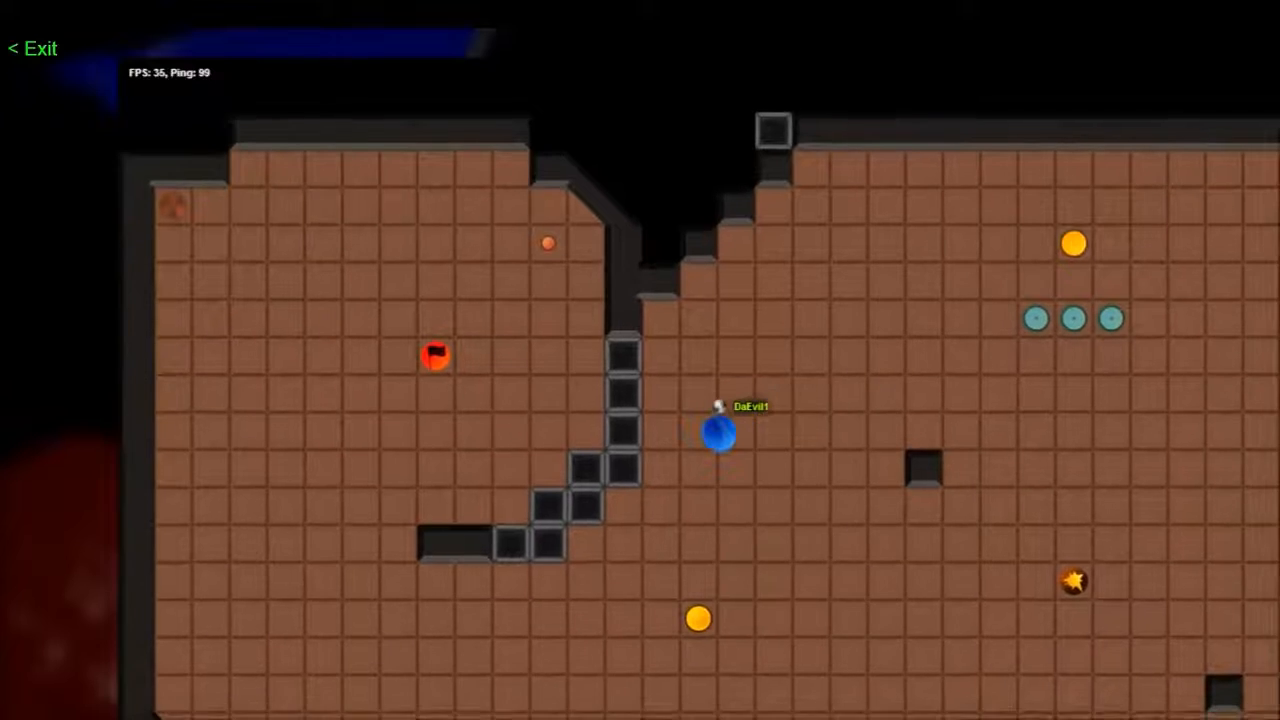
Roll the ball from below the red flag along the left wall and back to the base's lower entrance
key(Up)
key(Down)
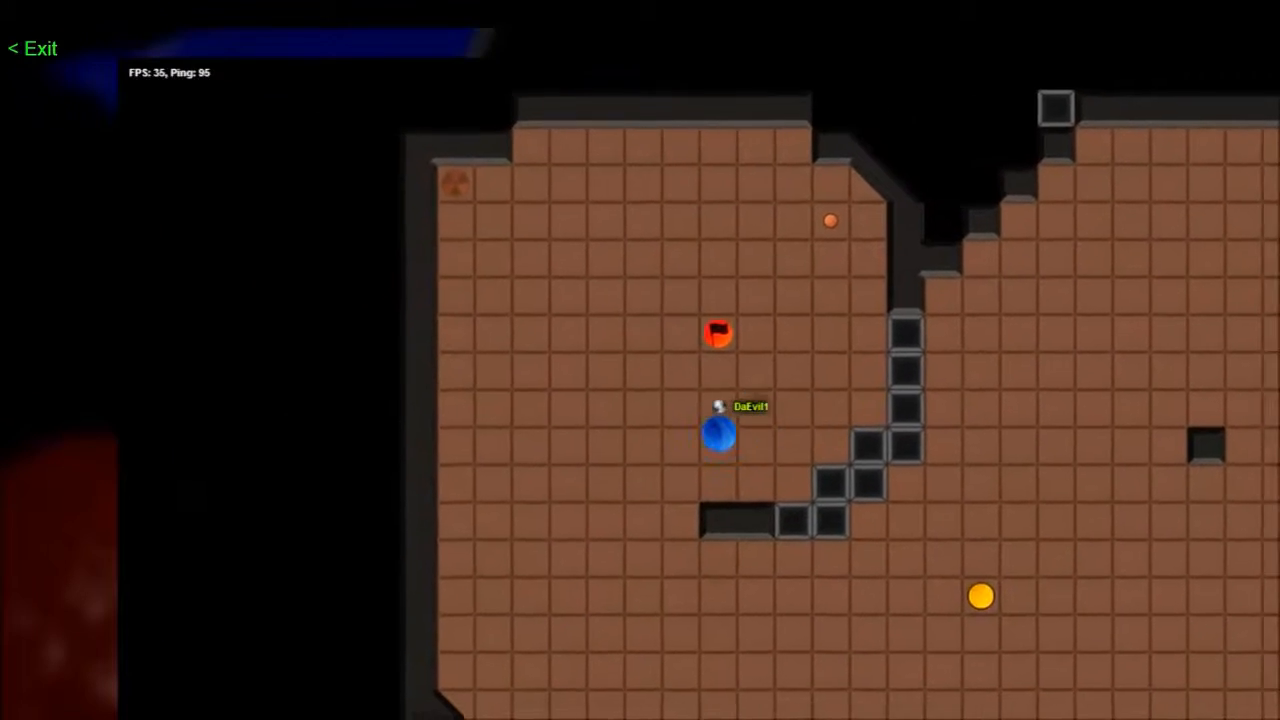
key(Right)
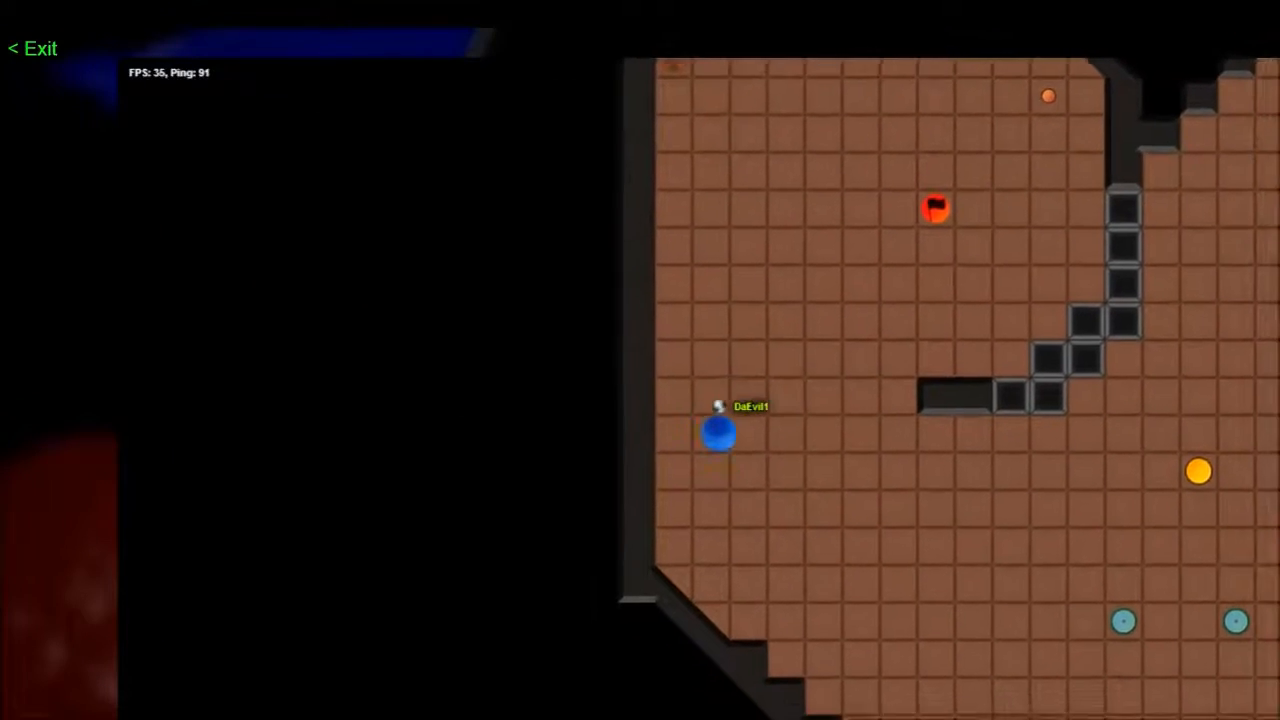
key(Left)
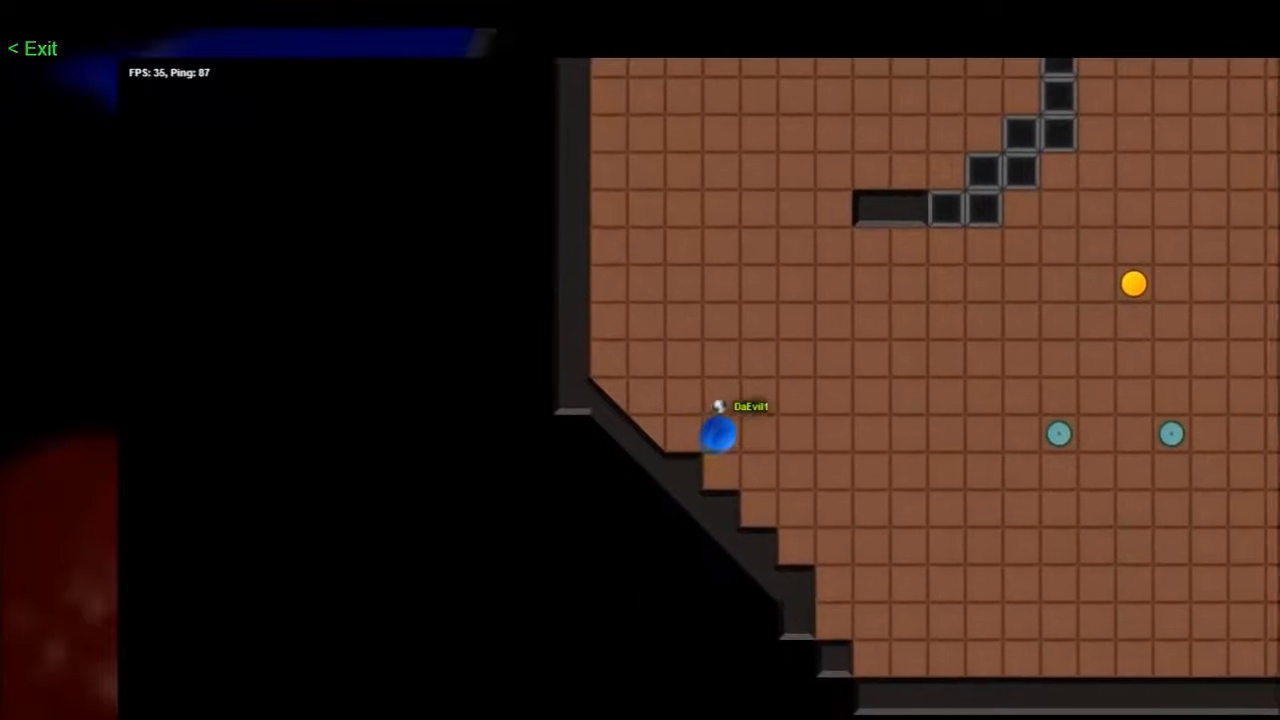
key(Up)
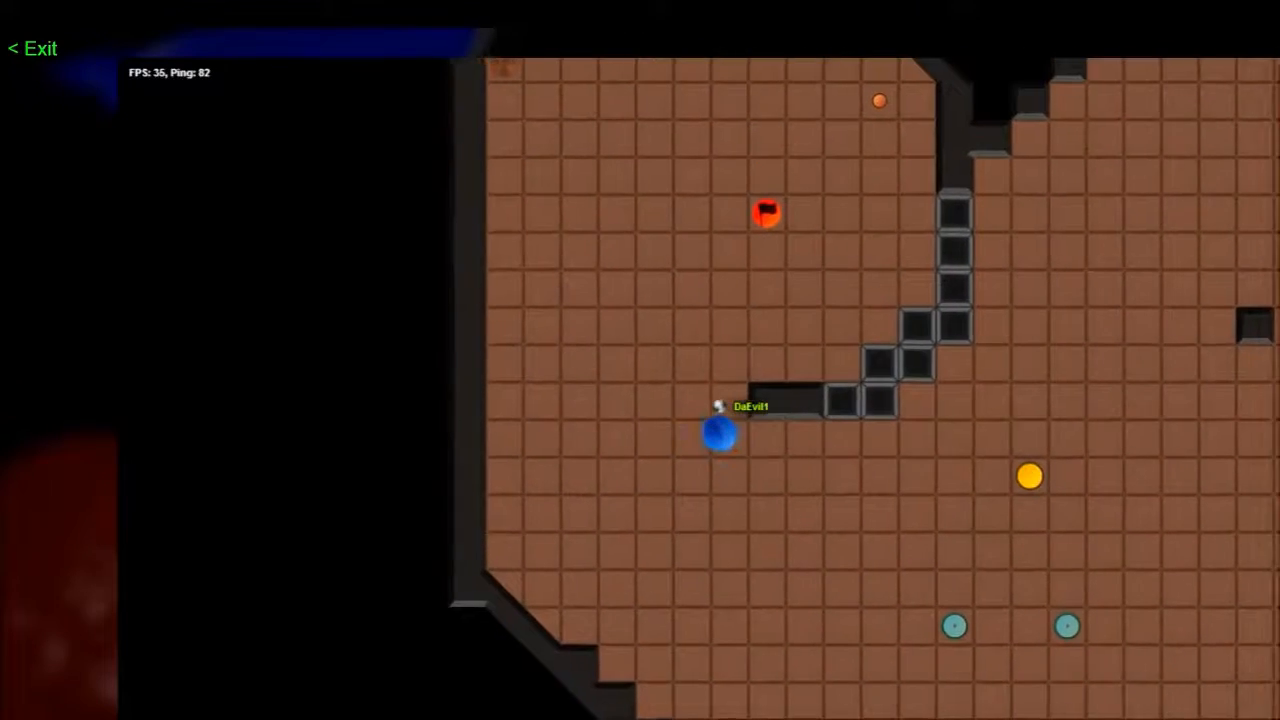
key(Down)
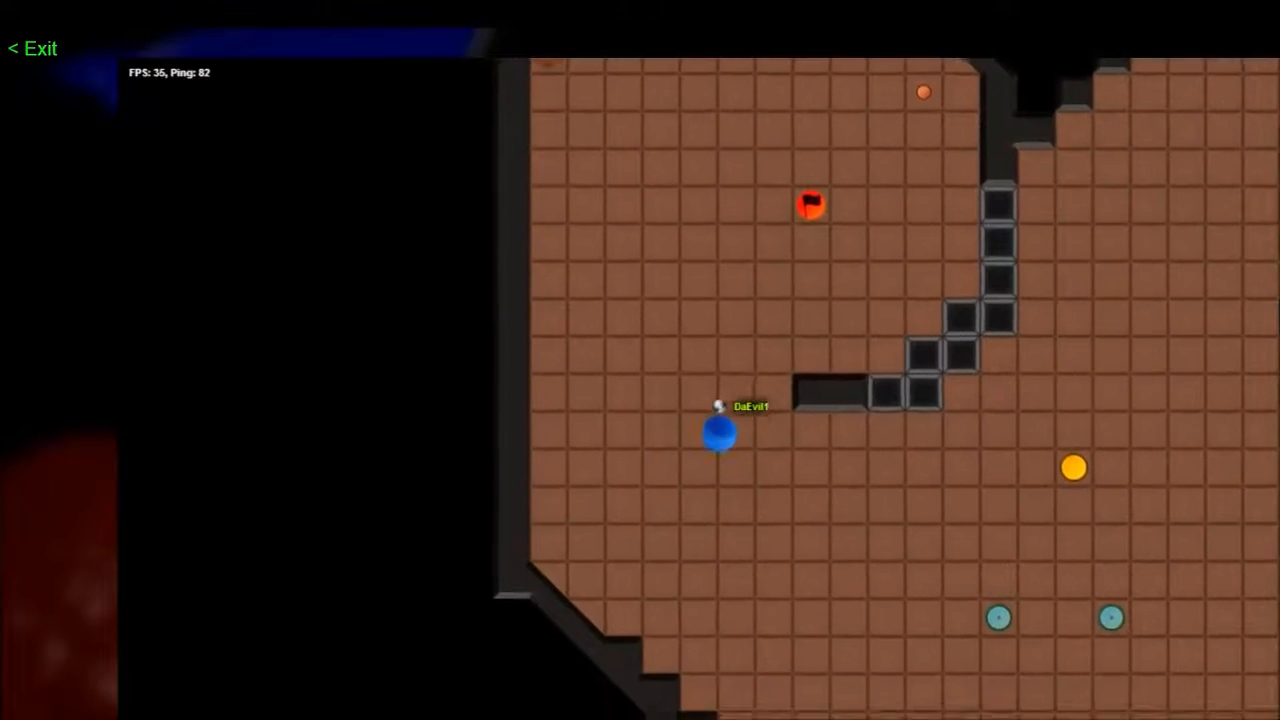
Test the route between the boost outside the left base and the left wall, passing below the short wall
key(Right)
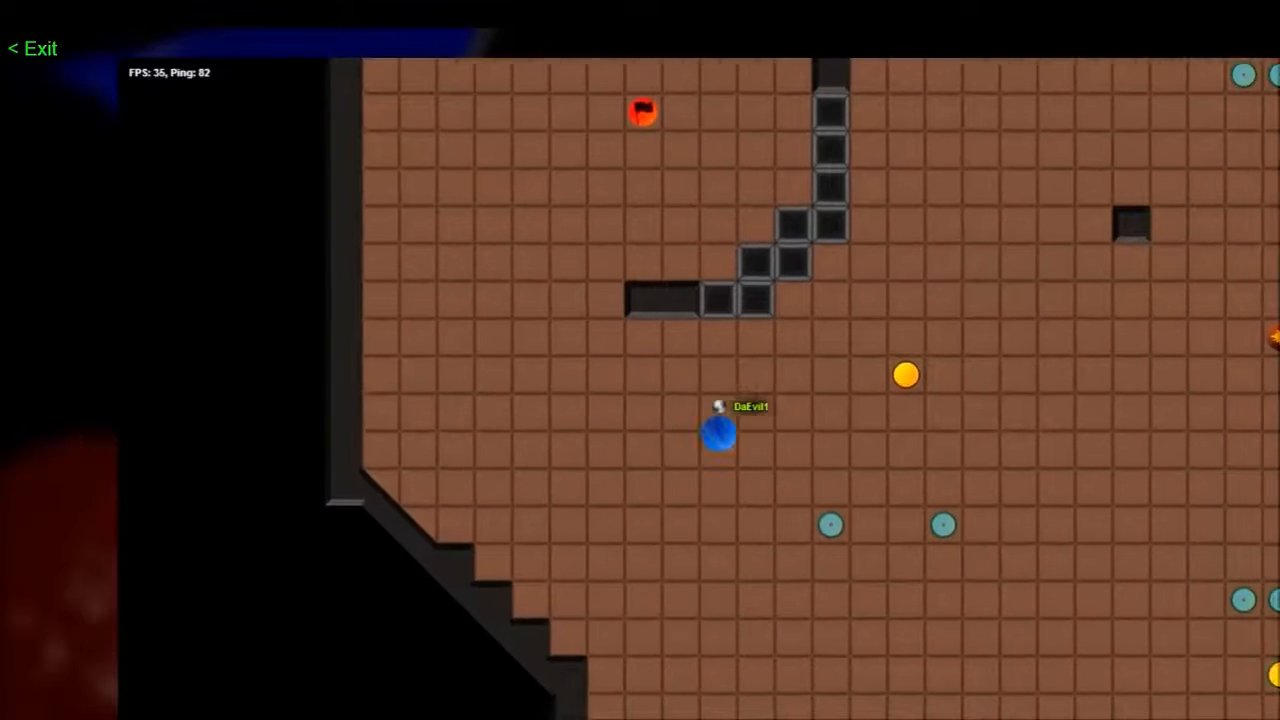
key(Left)
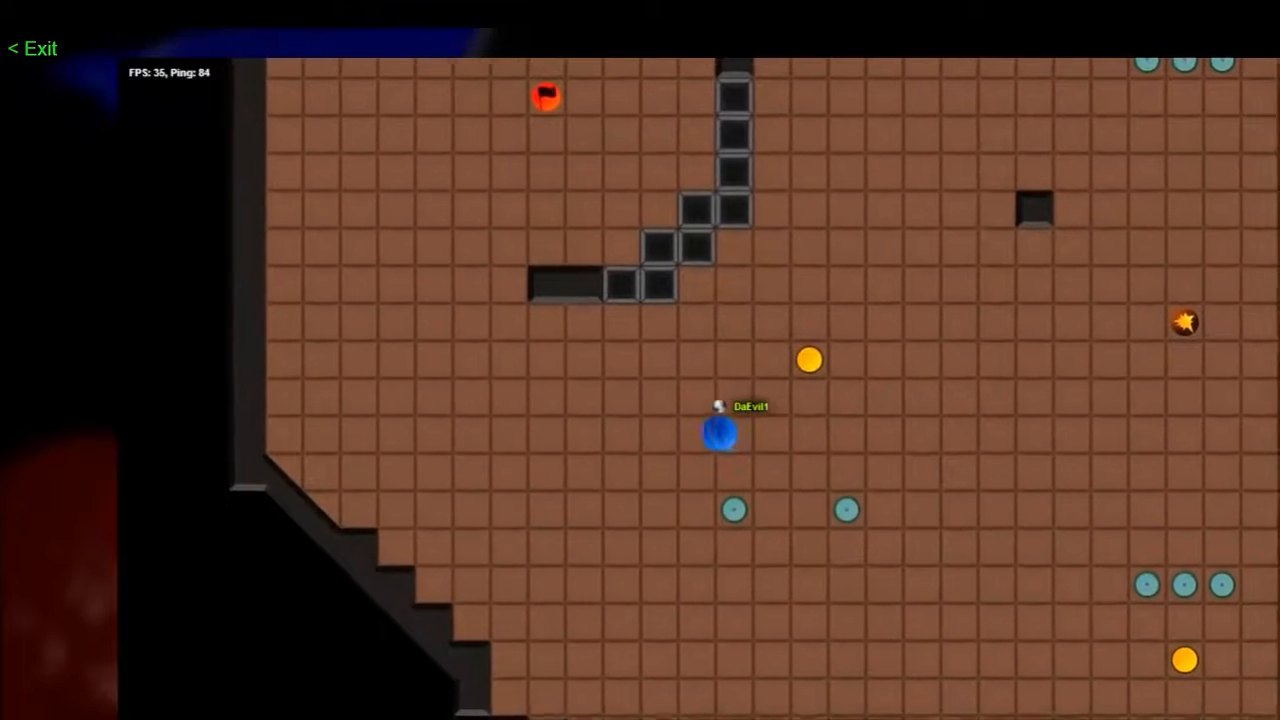
key(Up)
key(Left)
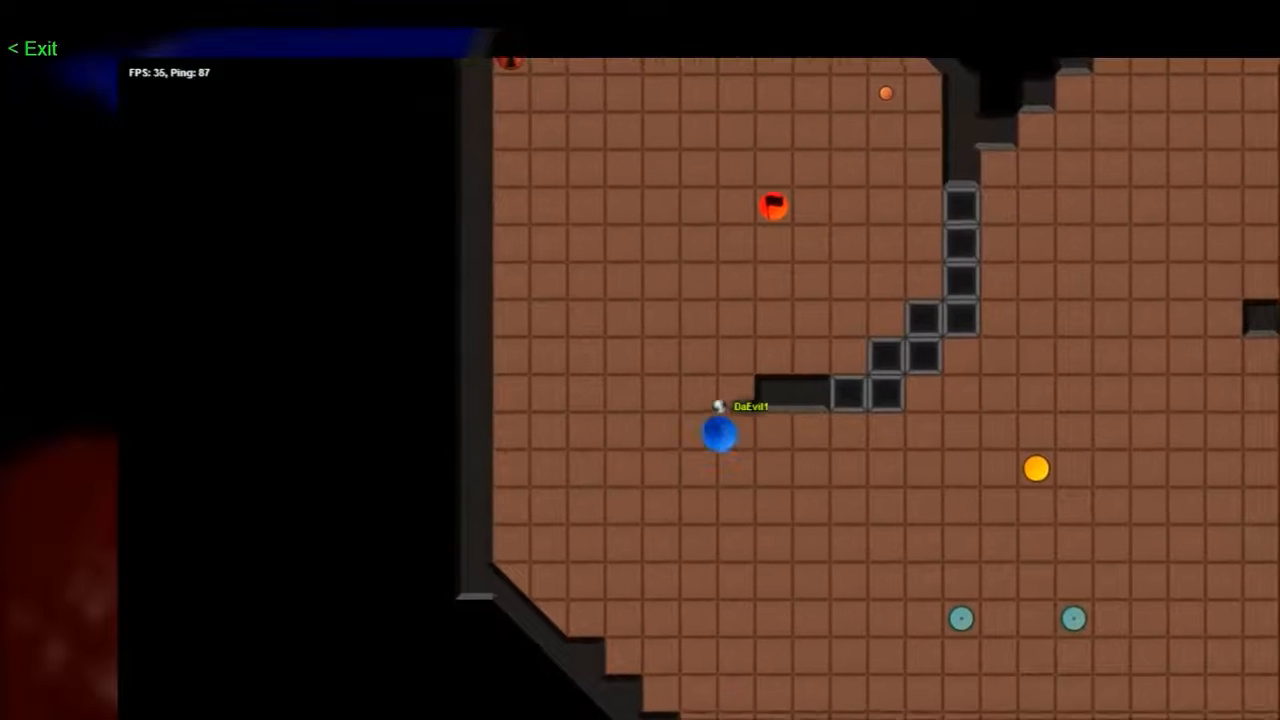
key(Left)
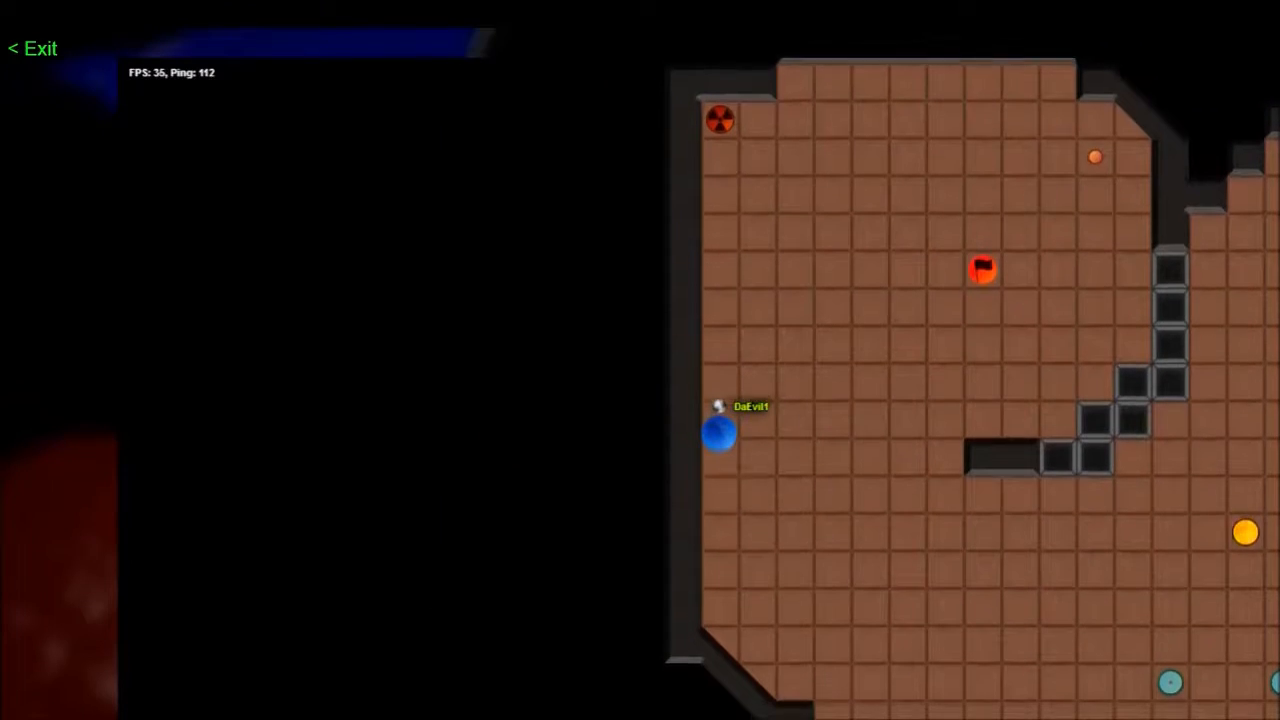
key(Down)
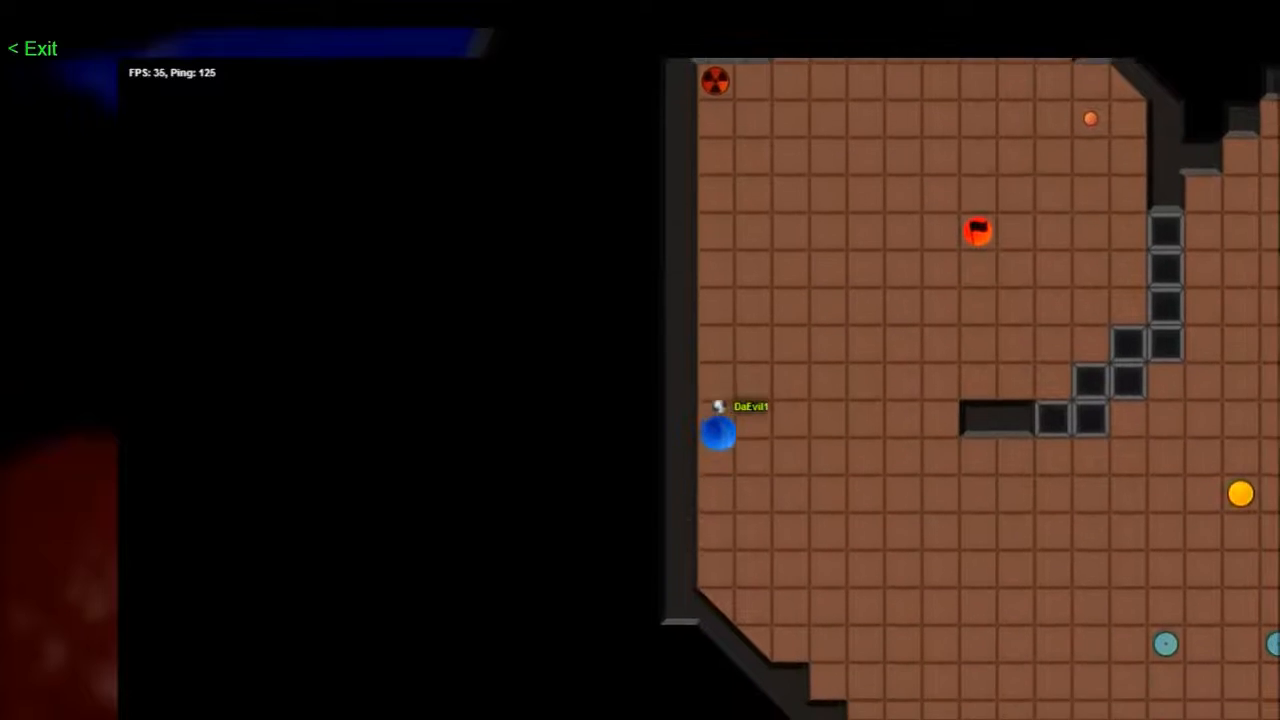
key(Right)
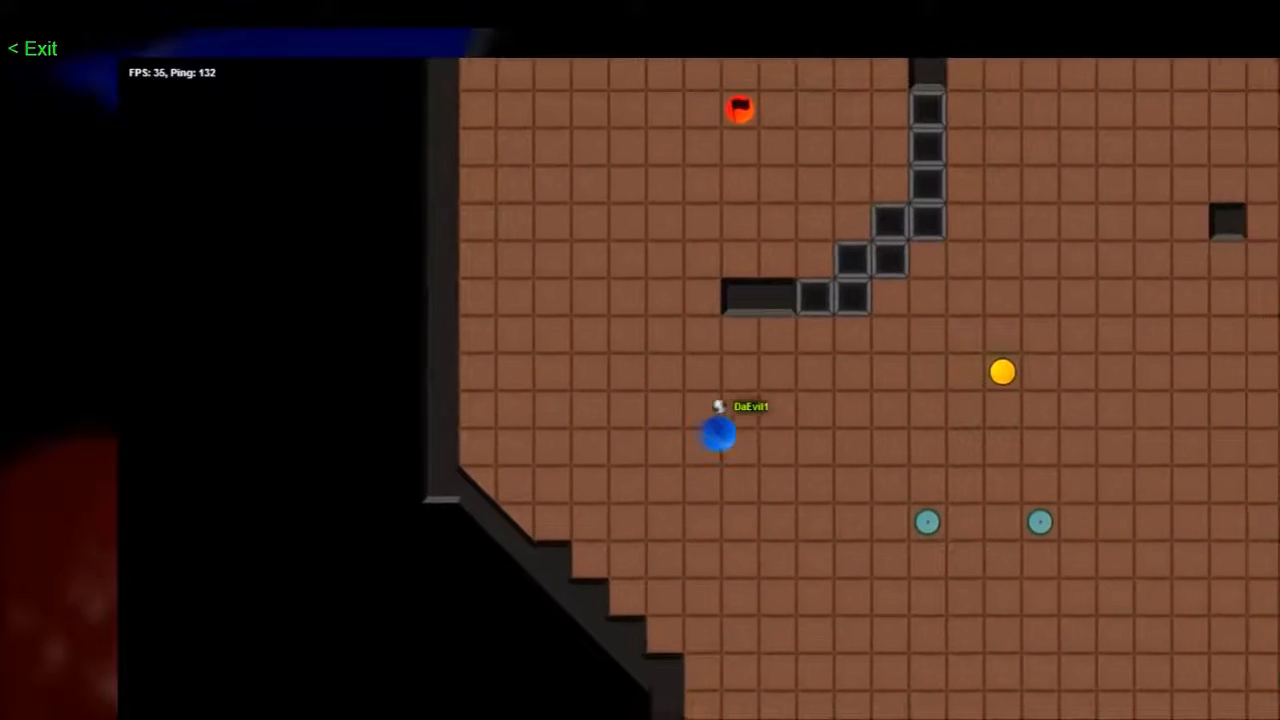
Boost the ball across the map, then up through the gap between the two spikes above the right base
key(Up)
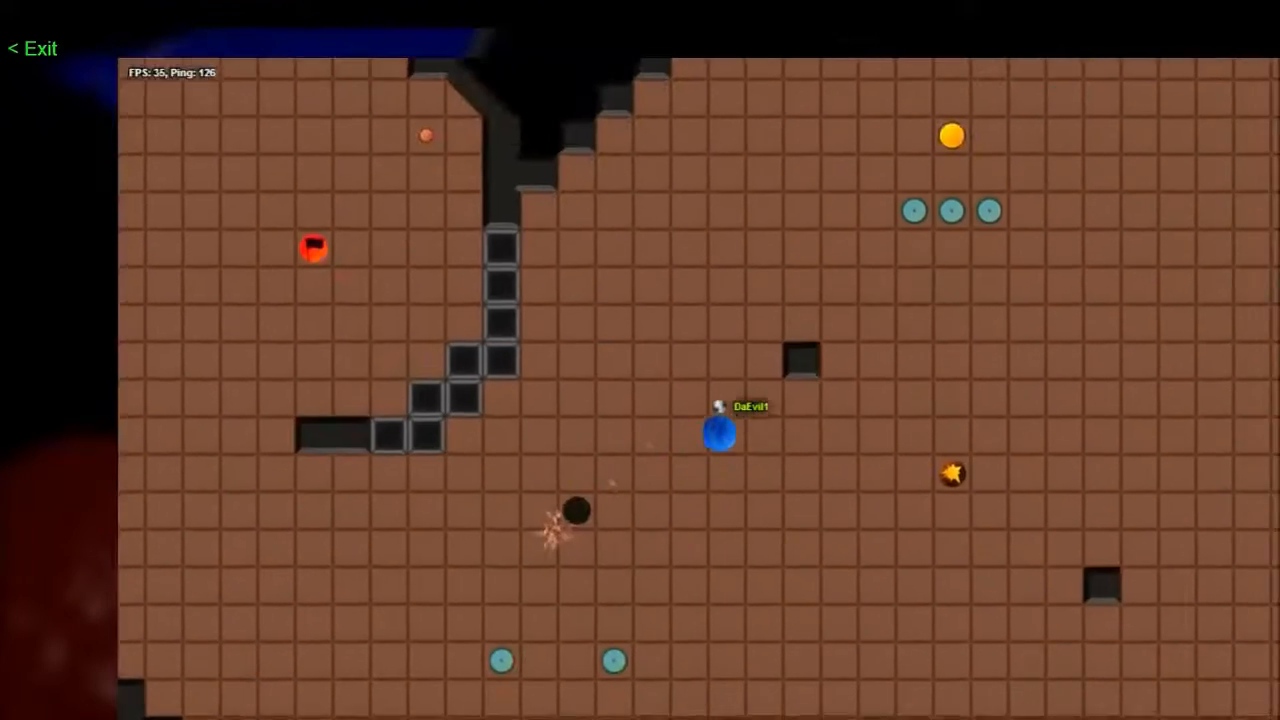
key(Down)
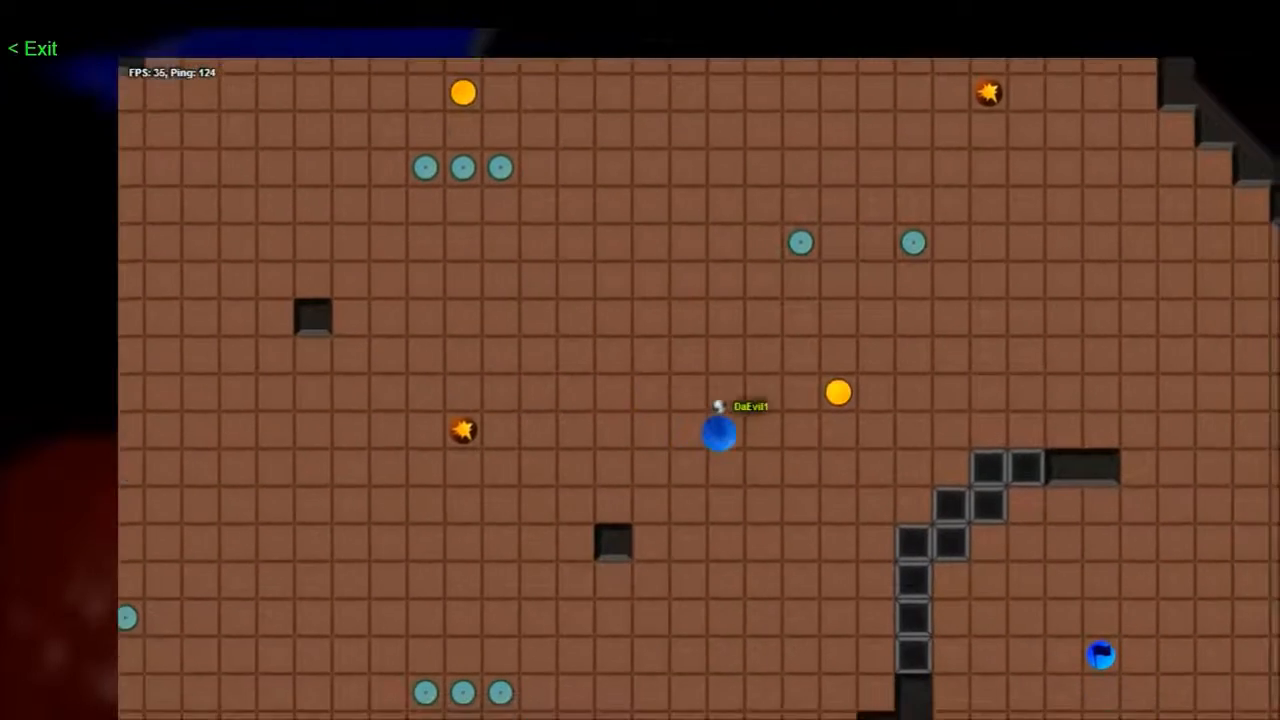
key(Left)
key(Up)
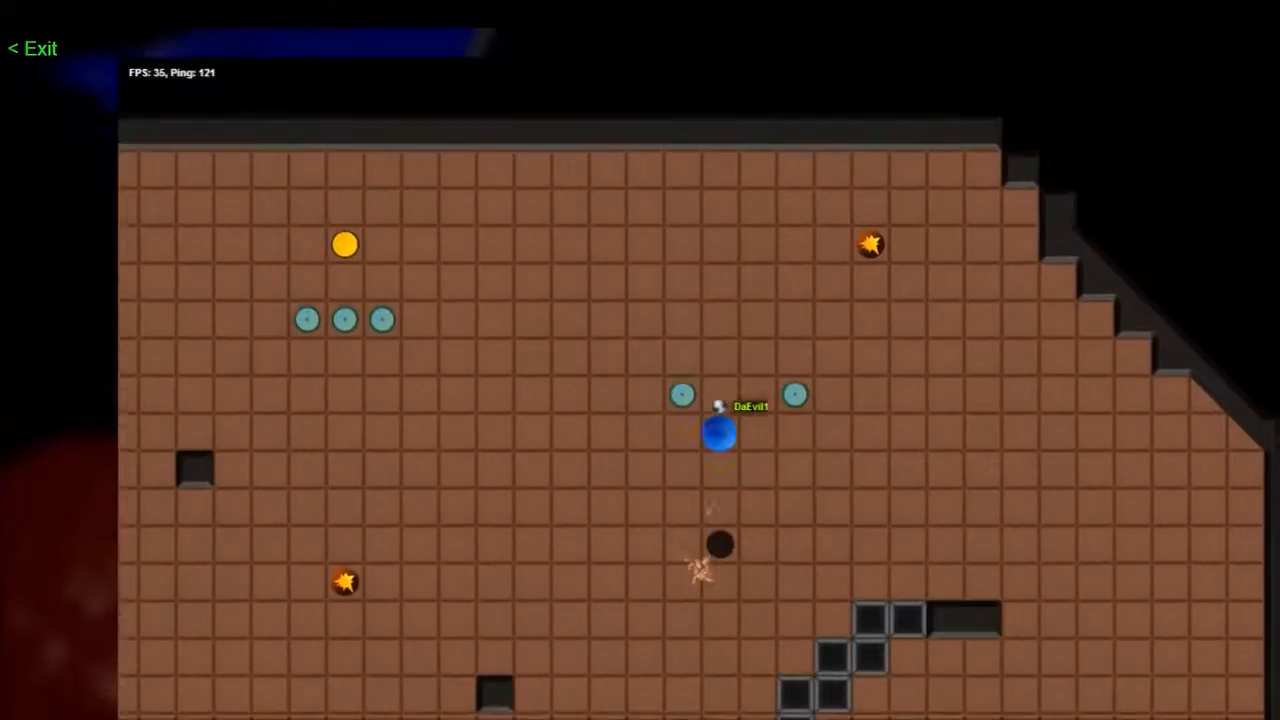
key(Down)
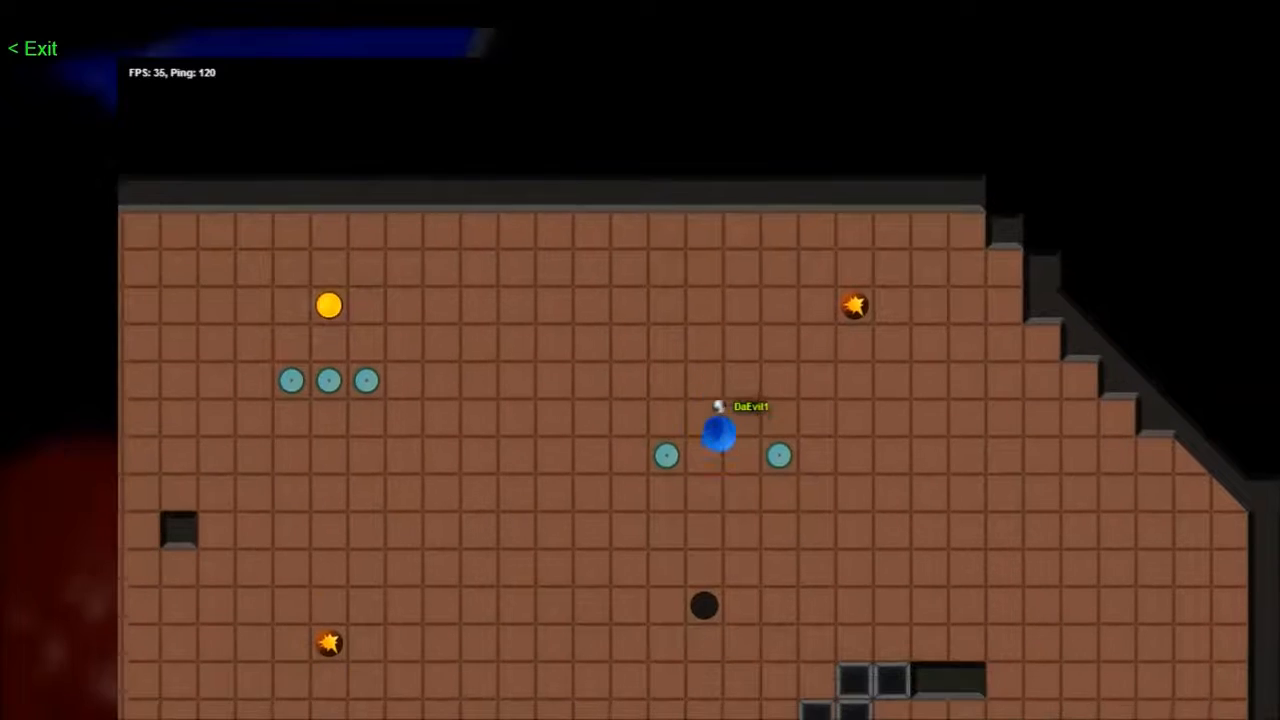
Steer the ball into the left spike above the right base and roll around the nearby boost after respawning
key(Up)
key(Left)
key(Right)
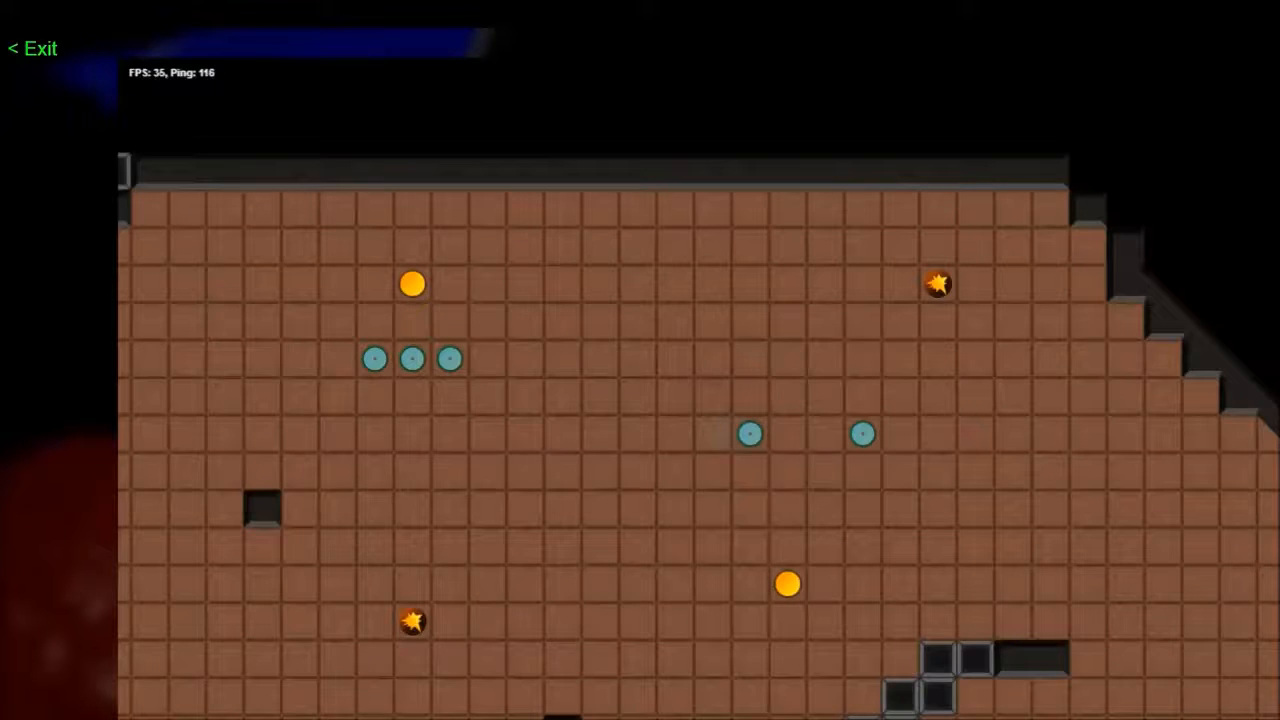
key(Up)
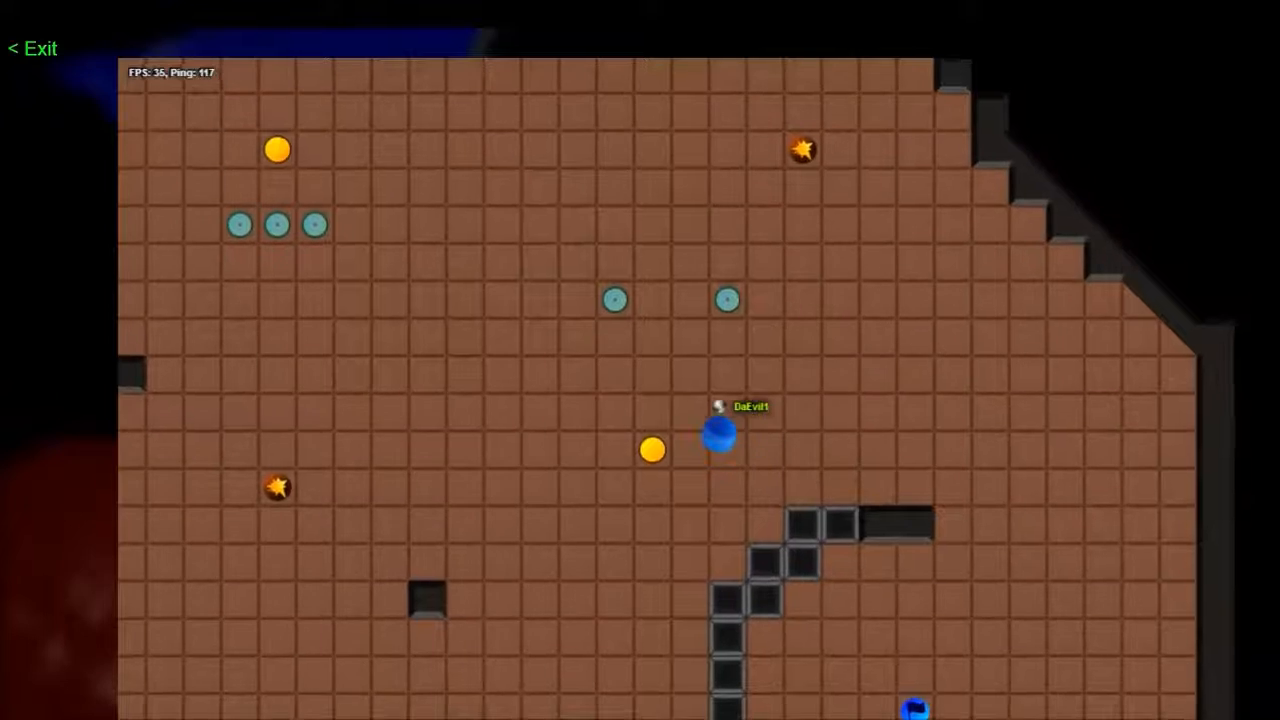
key(Left)
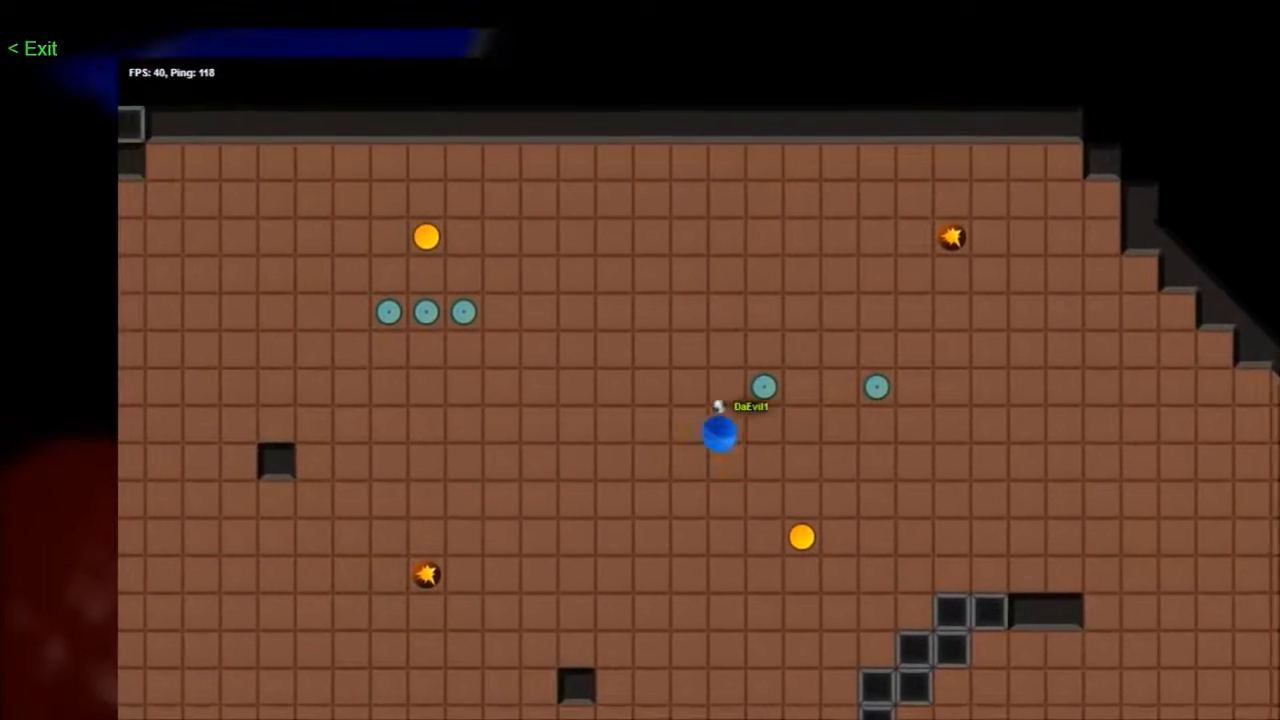
key(Down)
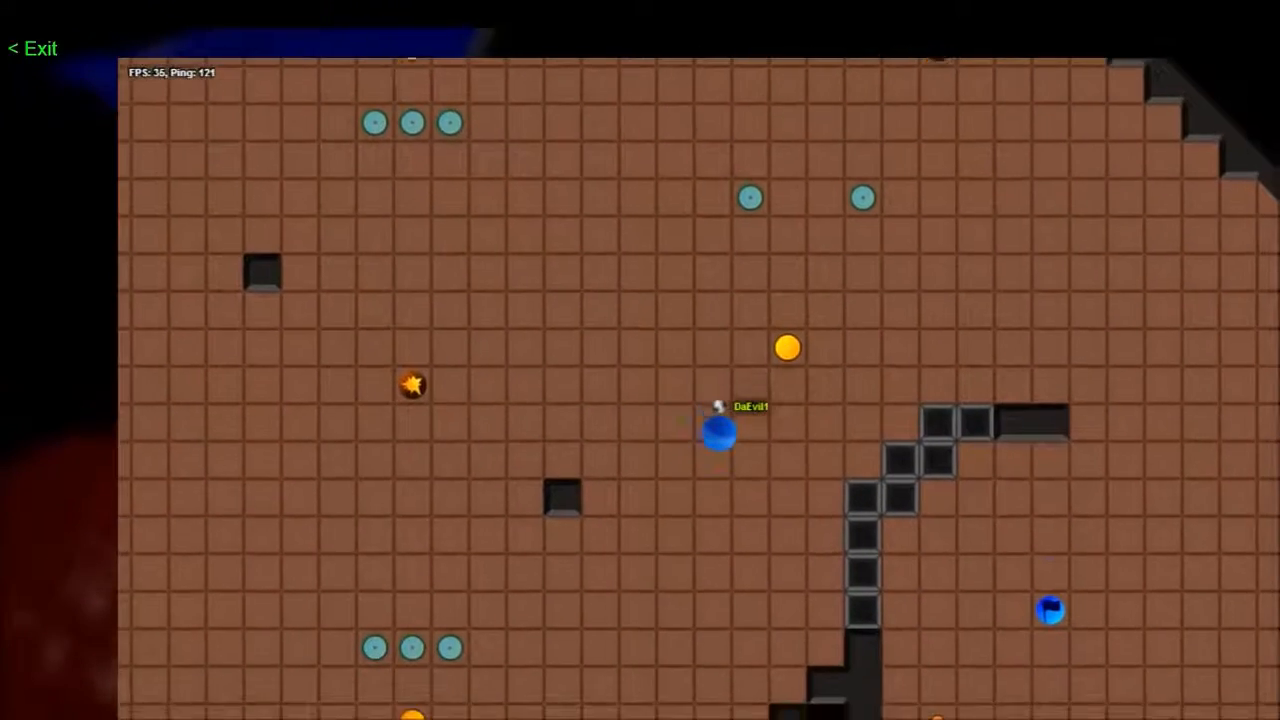
Roll the ball across the map past the lower-left power-up and along the bottom wall
key(Left)
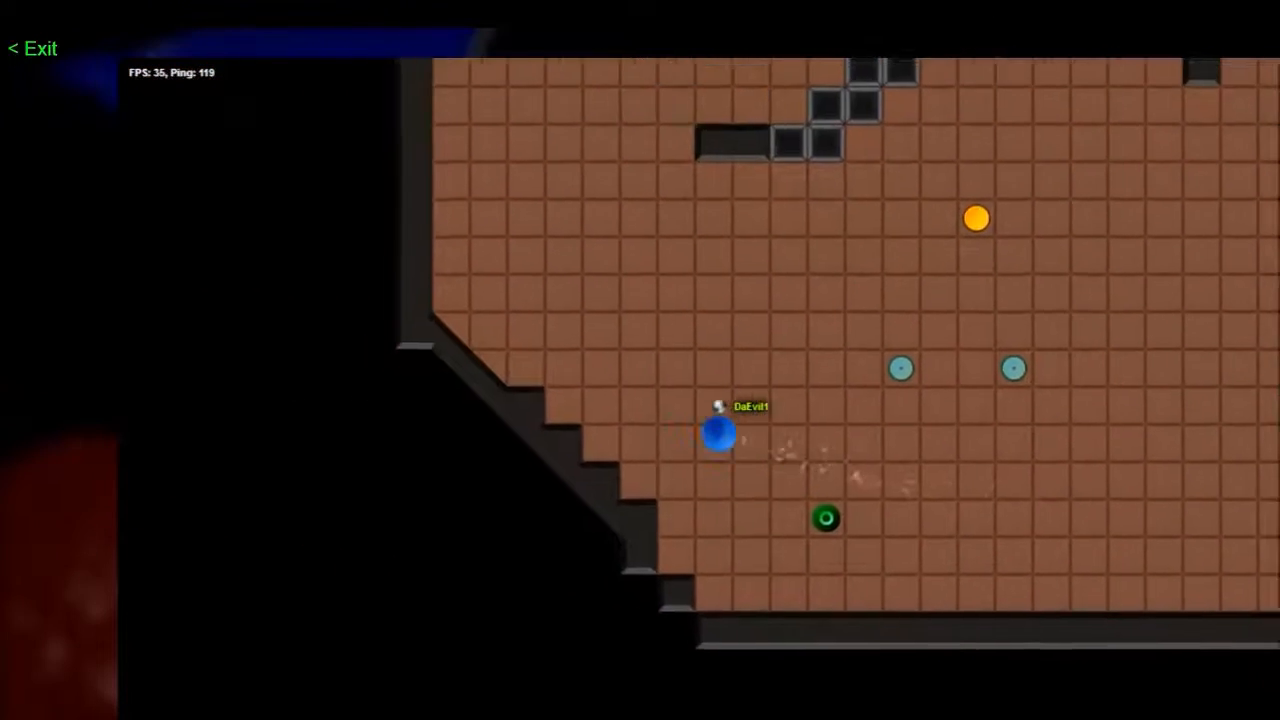
key(Right)
key(Down)
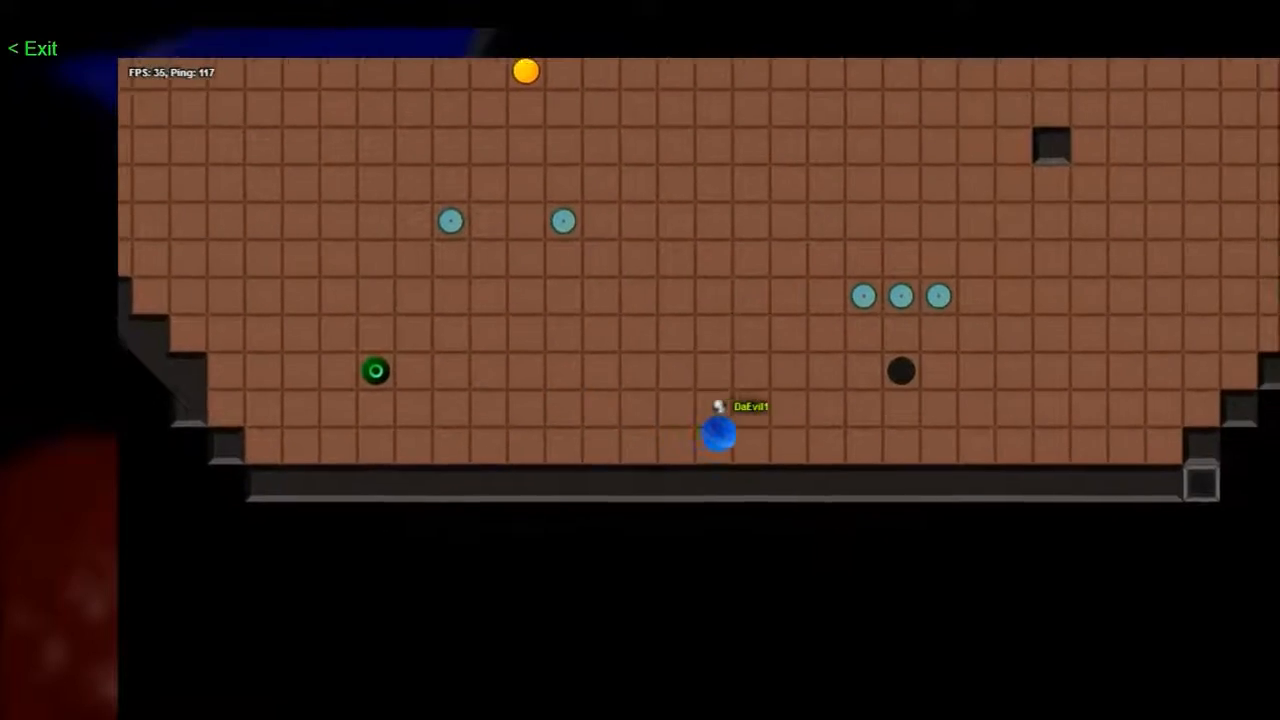
key(Left)
key(Down)
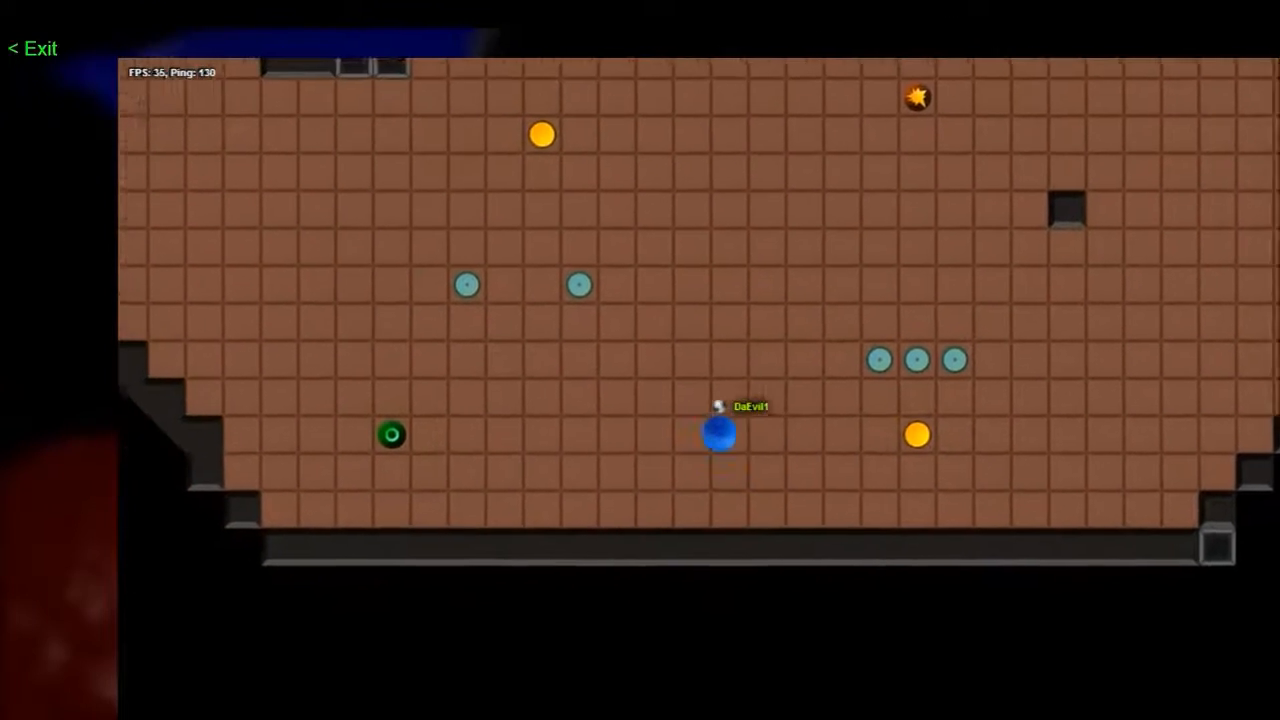
Test the space beneath the lower pair of spikes, then roll across to the bottom boost
key(Right)
key(Down)
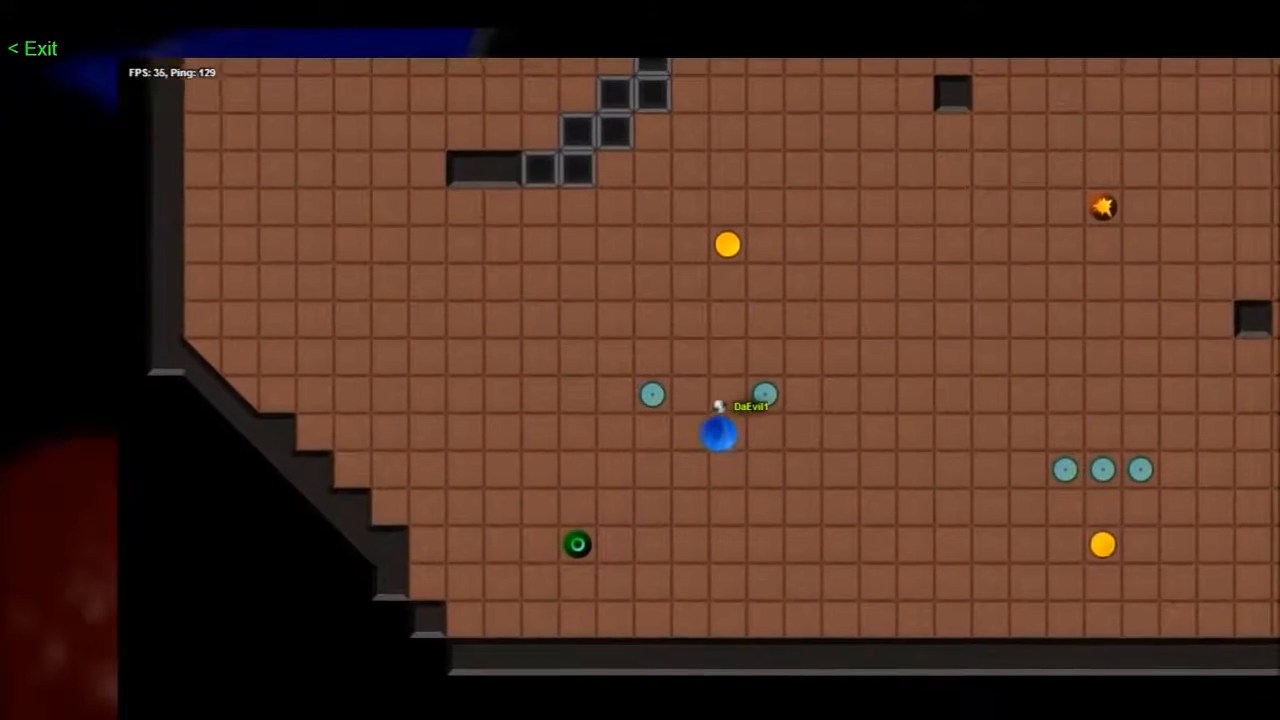
key(Up)
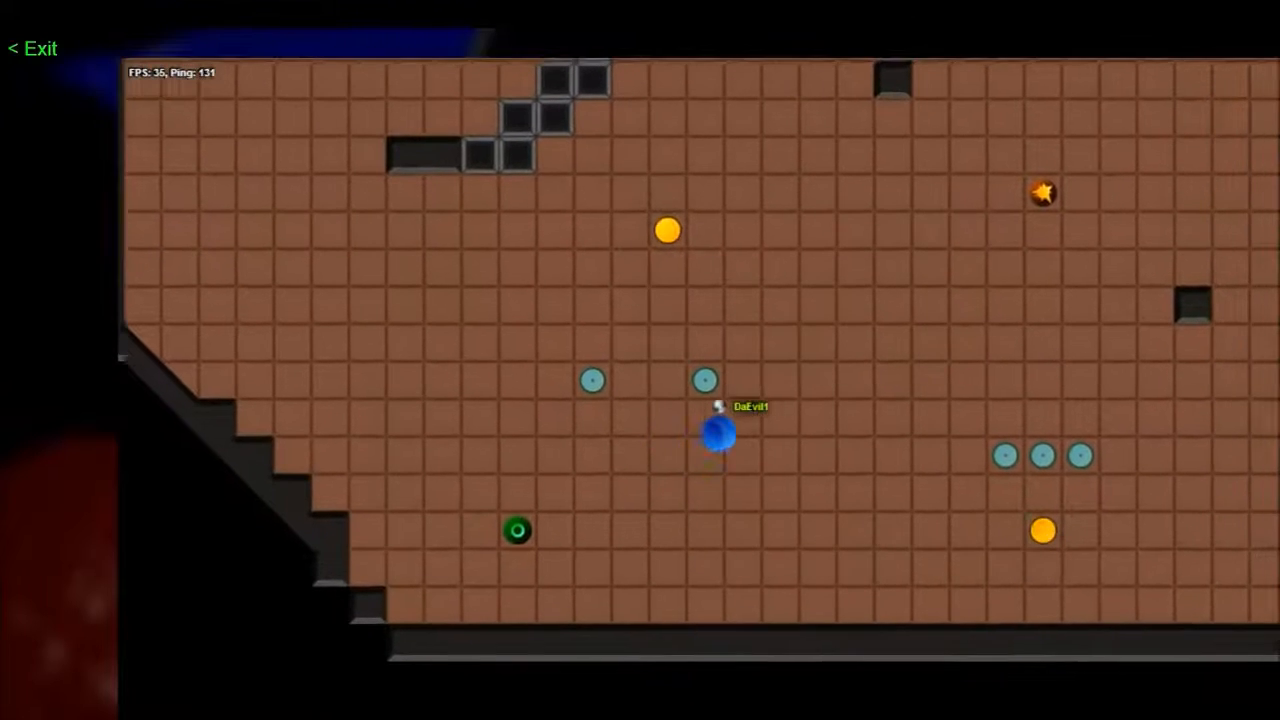
key(Down)
key(Right)
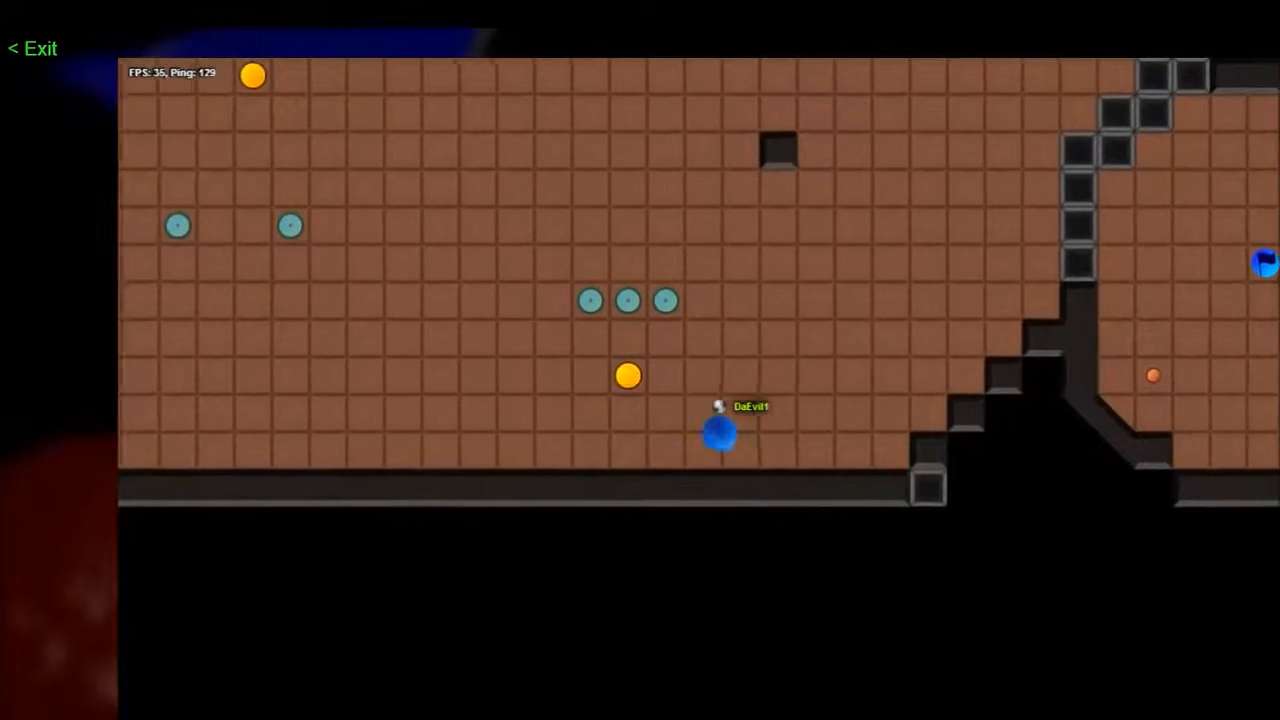
Boost the ball from the bottom boost into the right spike of the lower pair and respawn
key(Left)
key(Up)
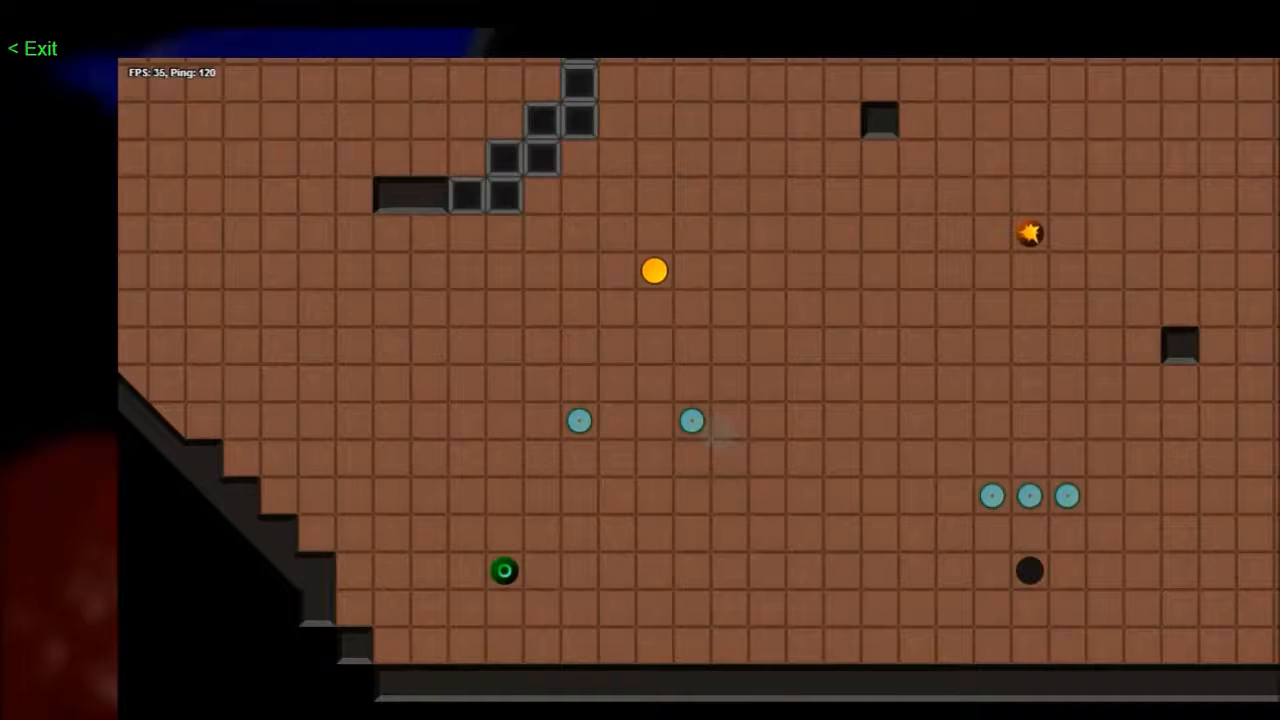
key(Left)
key(Down)
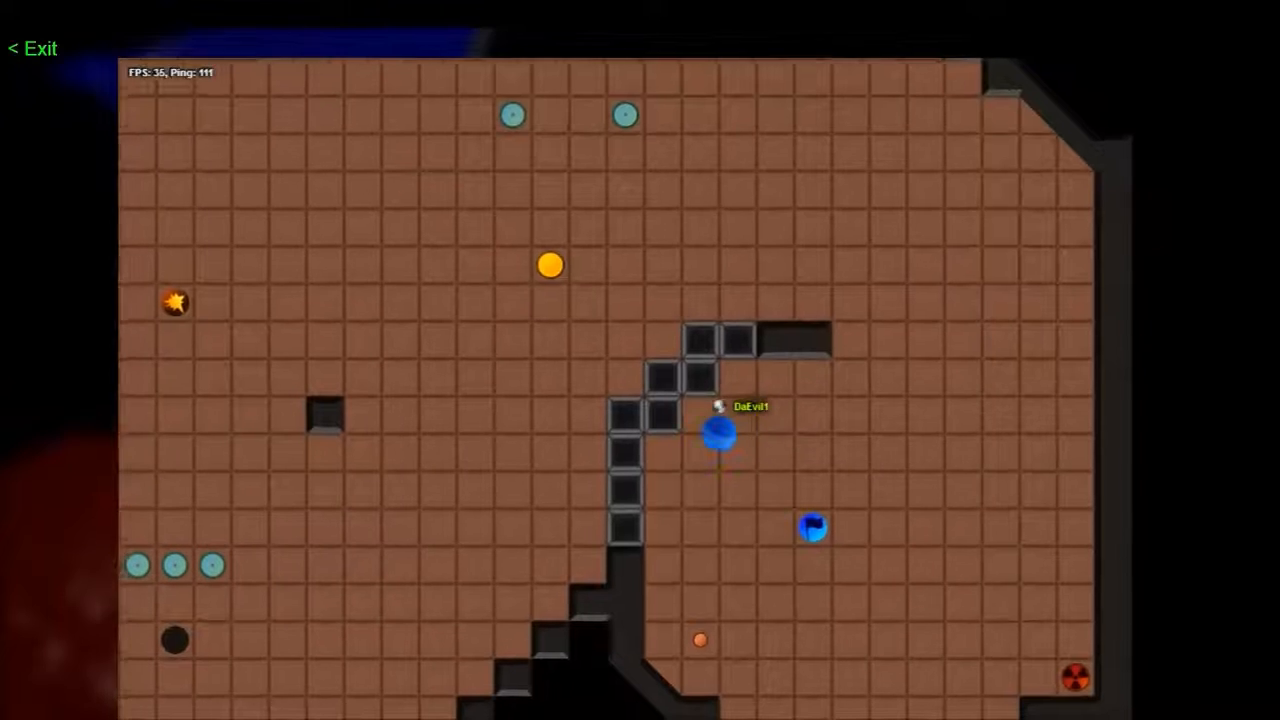
Roll the ball from the right base to the open floor between the lower-left power-up and the bottom boost
key(Left)
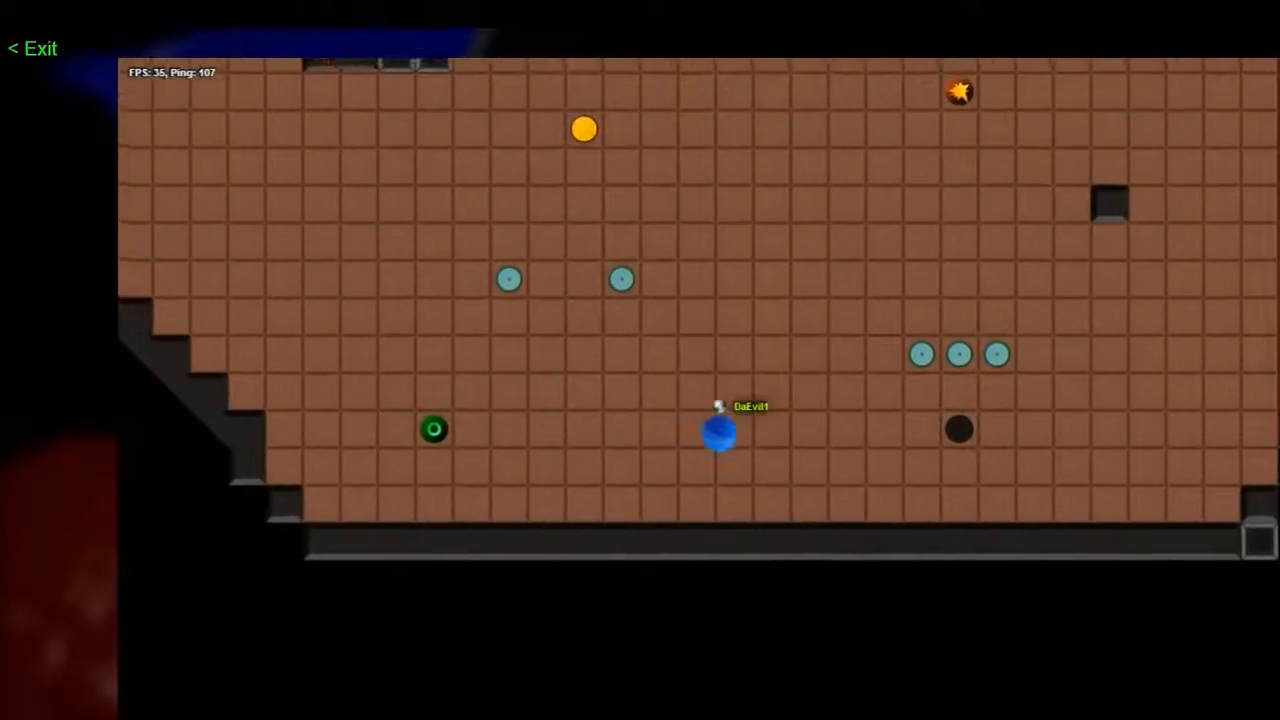
key(Up)
key(Right)
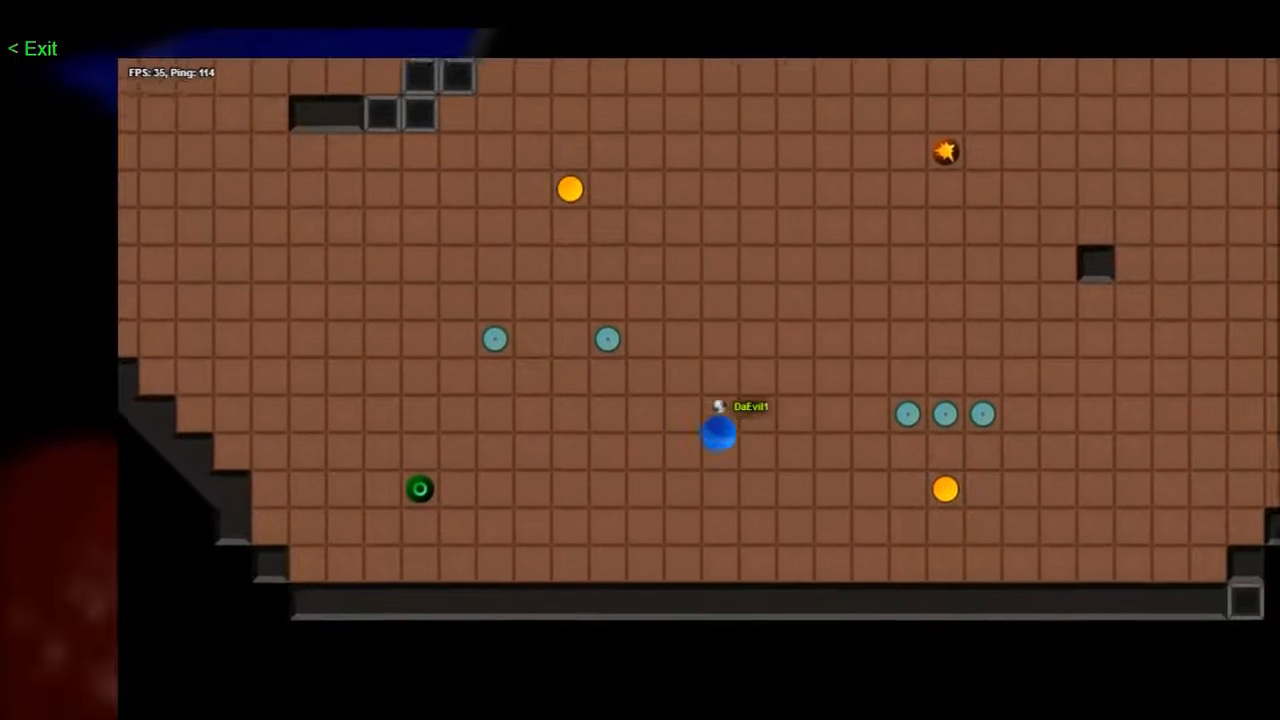
Roll the ball above the three bottom spikes and back toward the lower pair of spikes
key(Left)
key(Up)
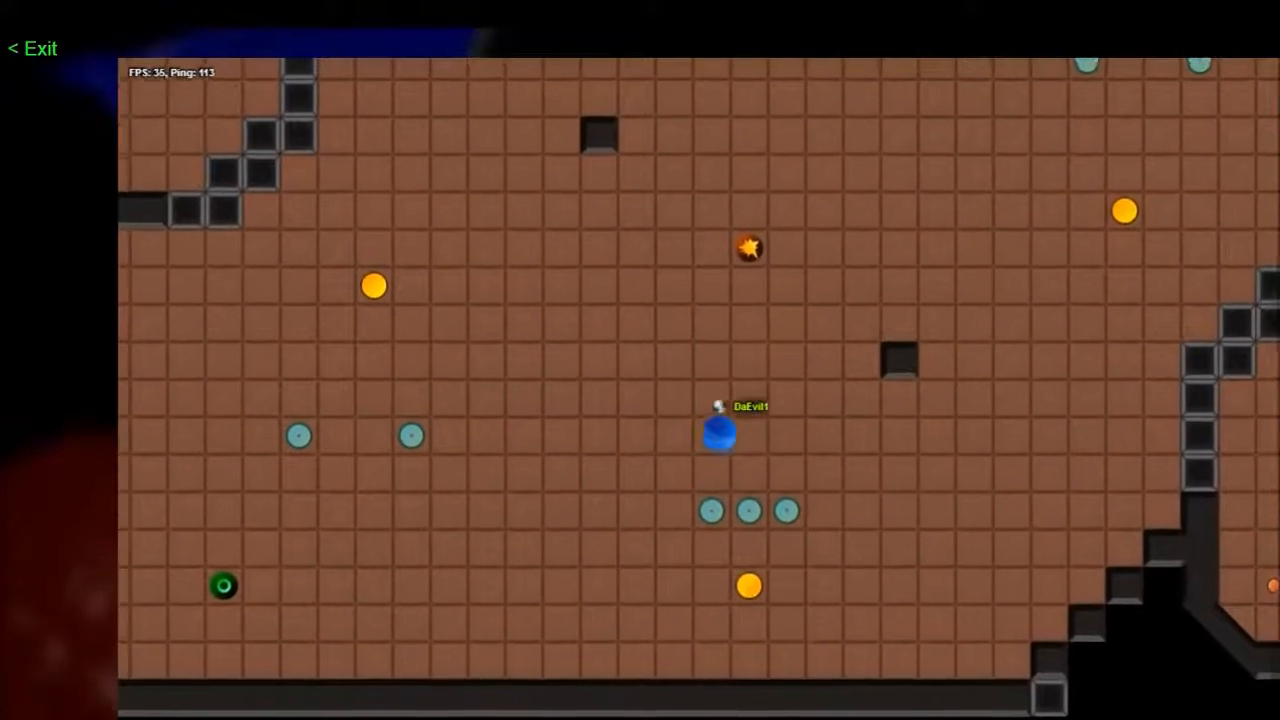
key(Left)
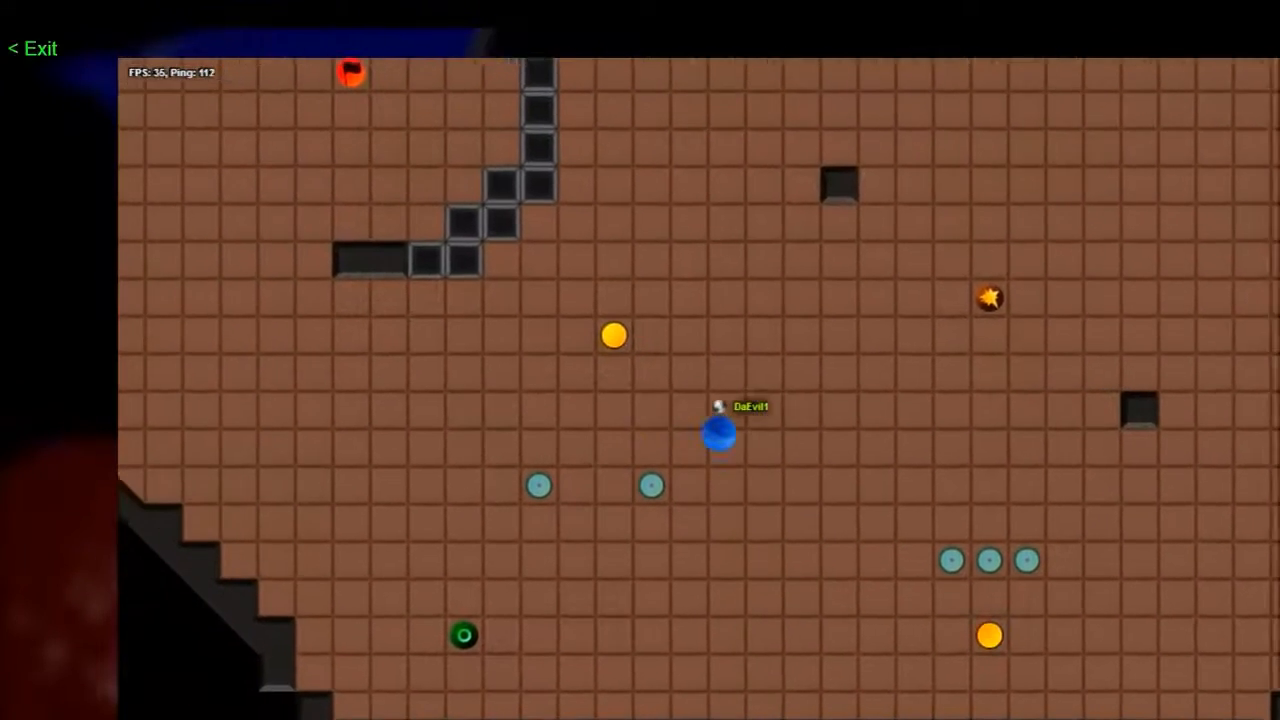
key(Down)
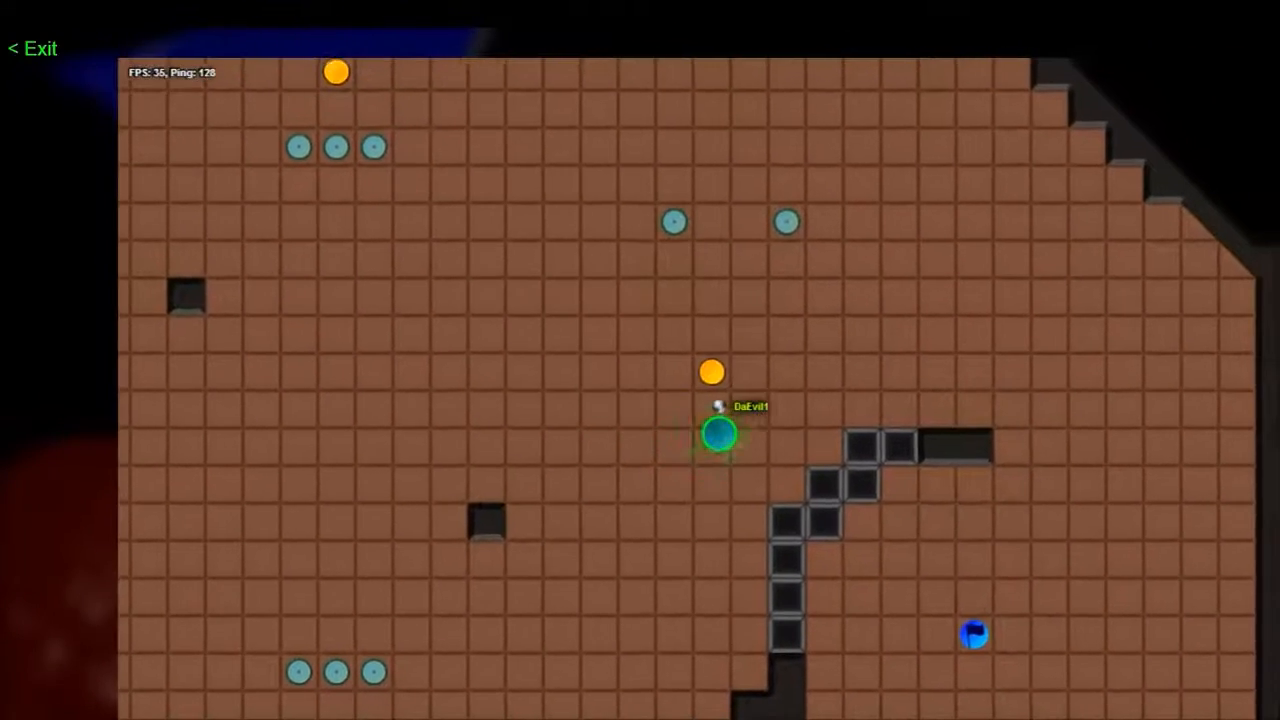
Circle the boost outside the right base and move the ball up beside the three top spikes
key(Left)
key(Up)
key(Right)
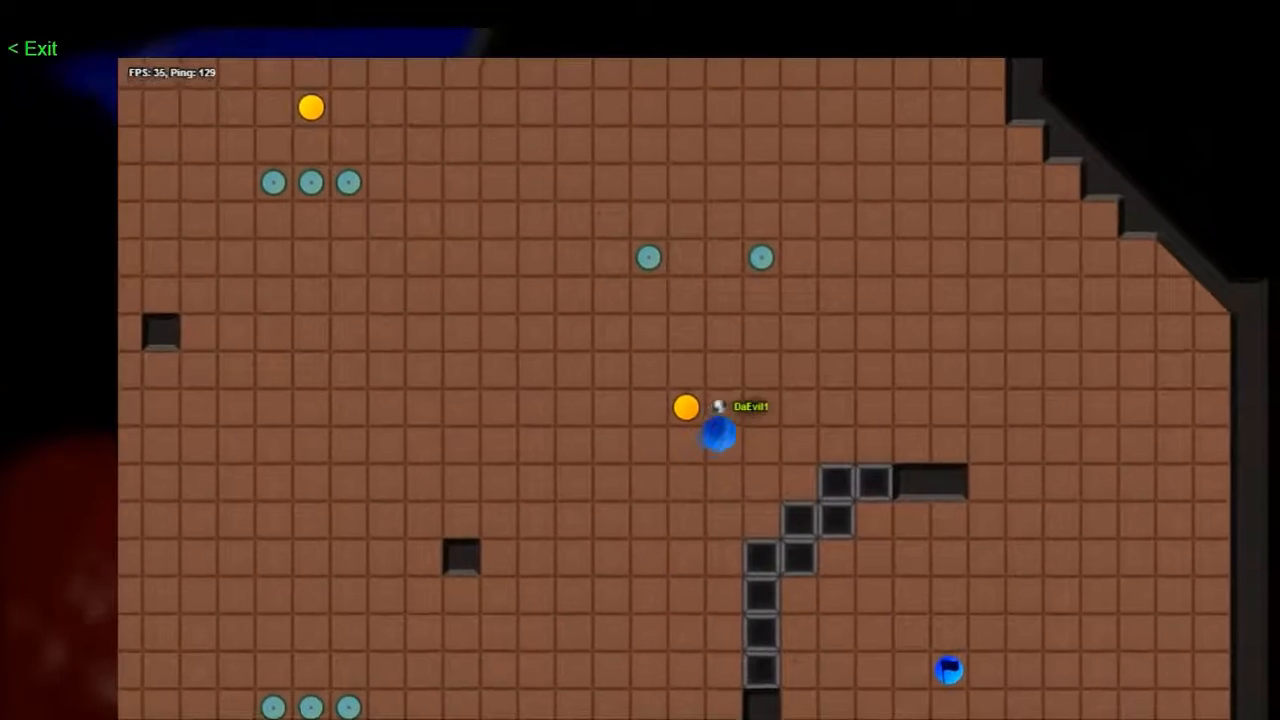
key(Left)
key(Up)
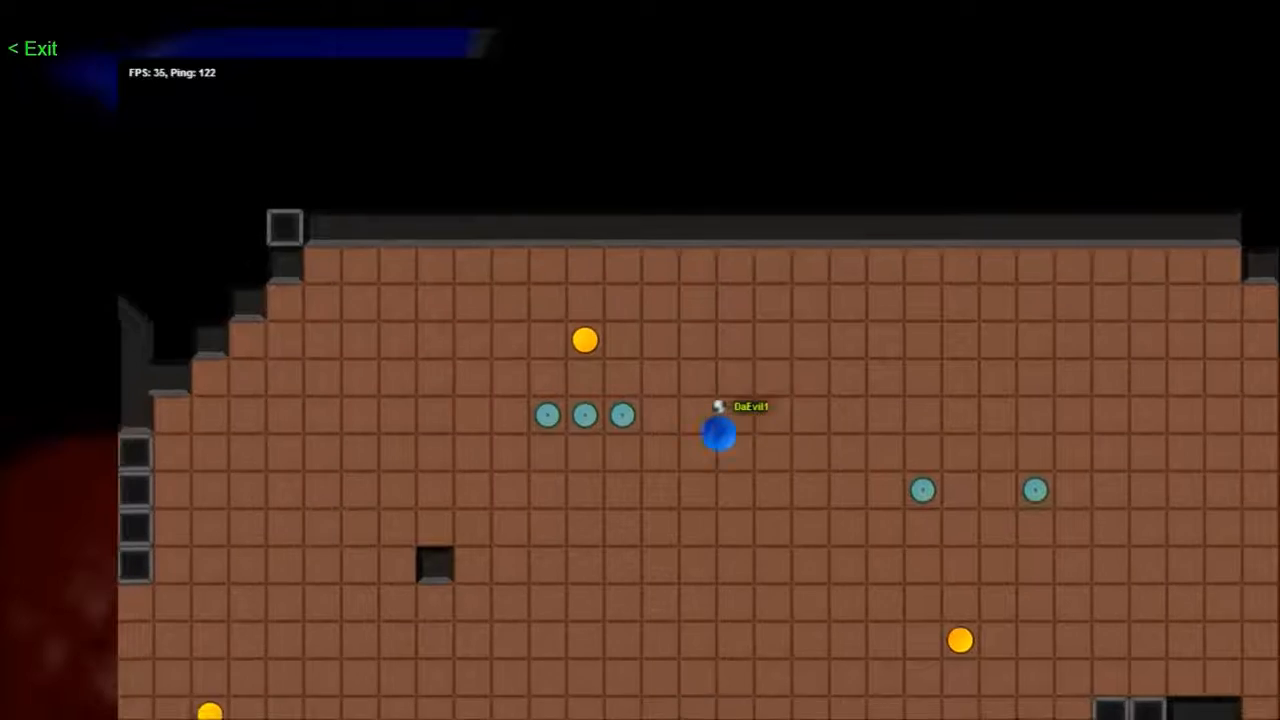
Roll the ball from the top spikes through the map's centre down to the lower pair of spikes
key(Down)
key(Left)
key(Right)
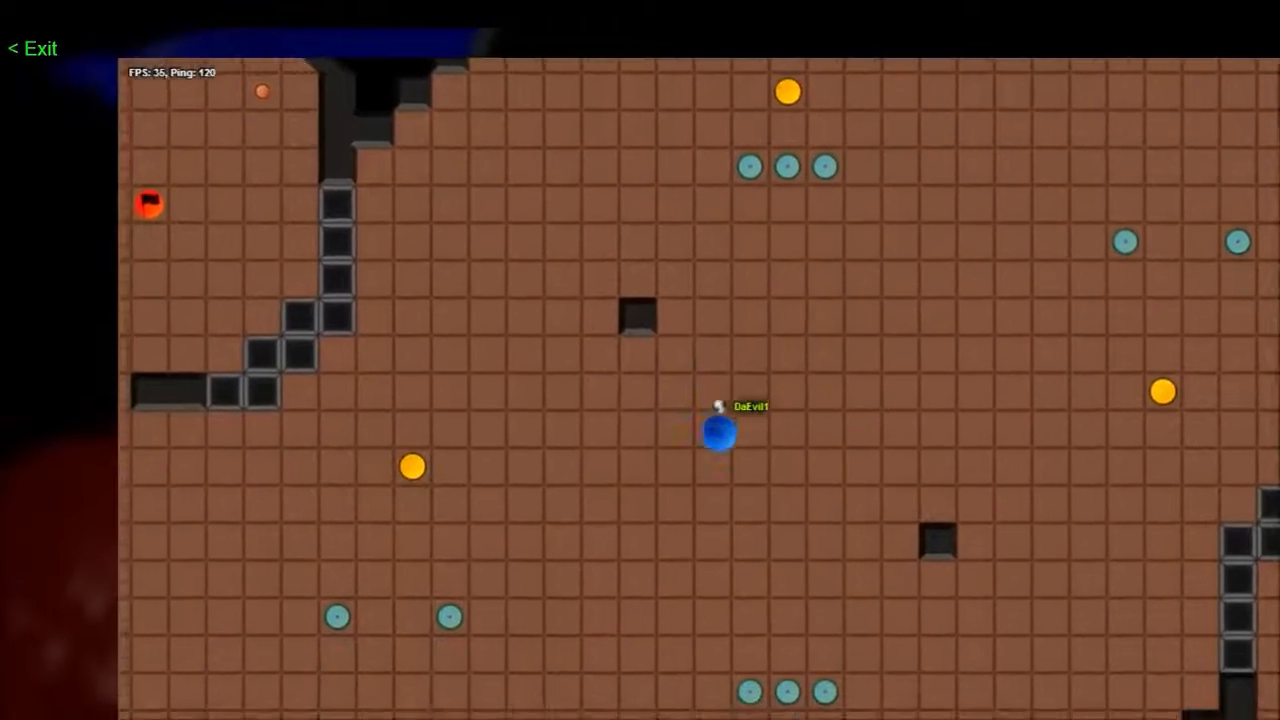
key(Down)
key(Left)
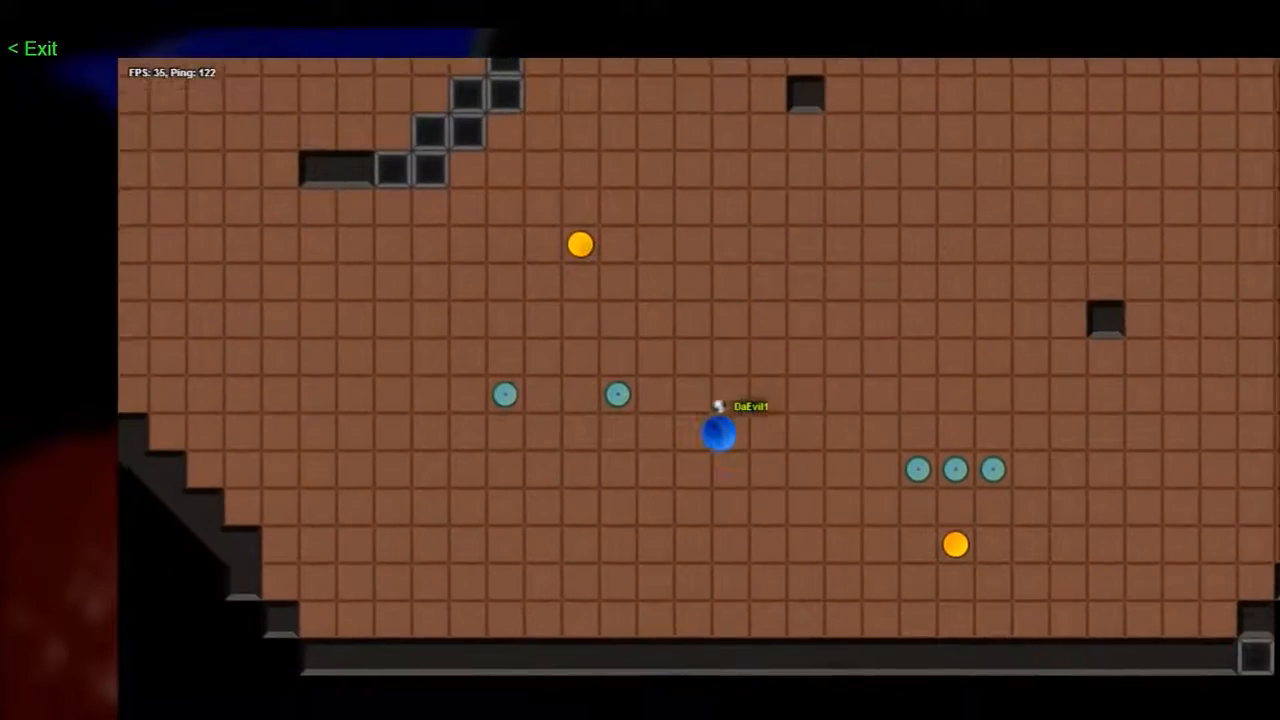
Roll the ball beneath the lower pair of spikes and up through the left base to the corner bomb
key(Up)
key(Left)
key(Up)
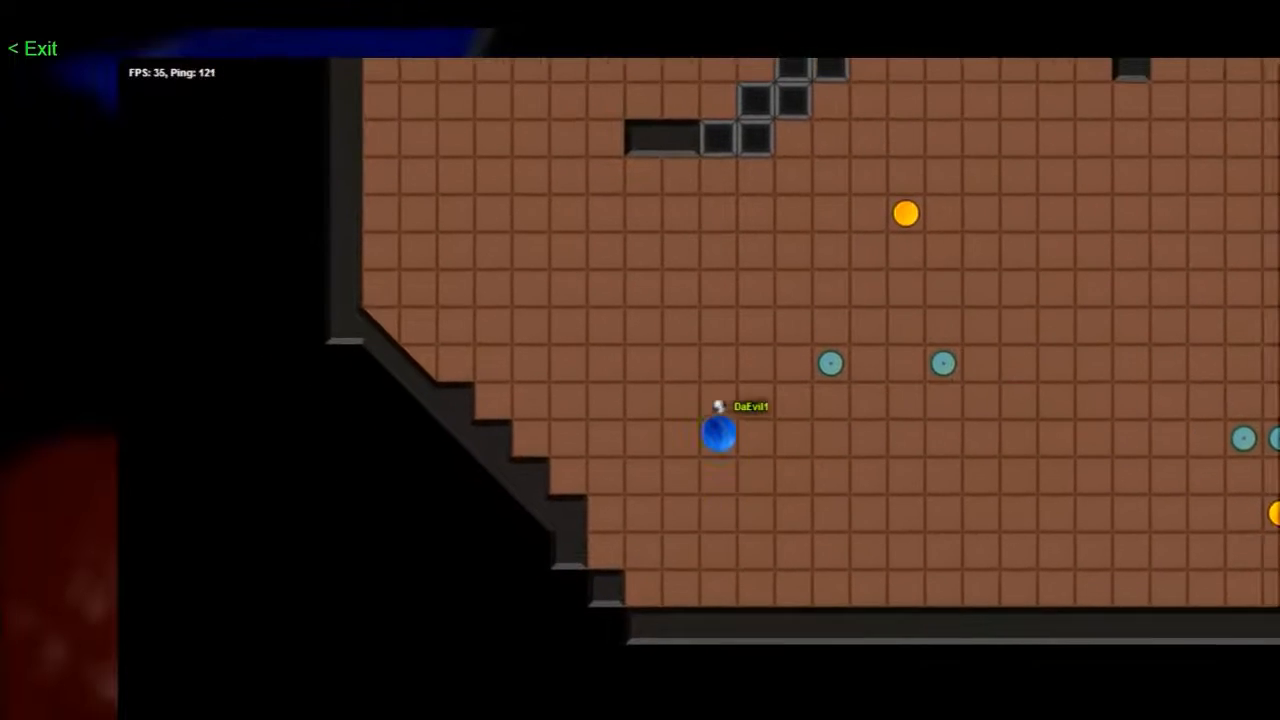
key(Up)
key(Up)
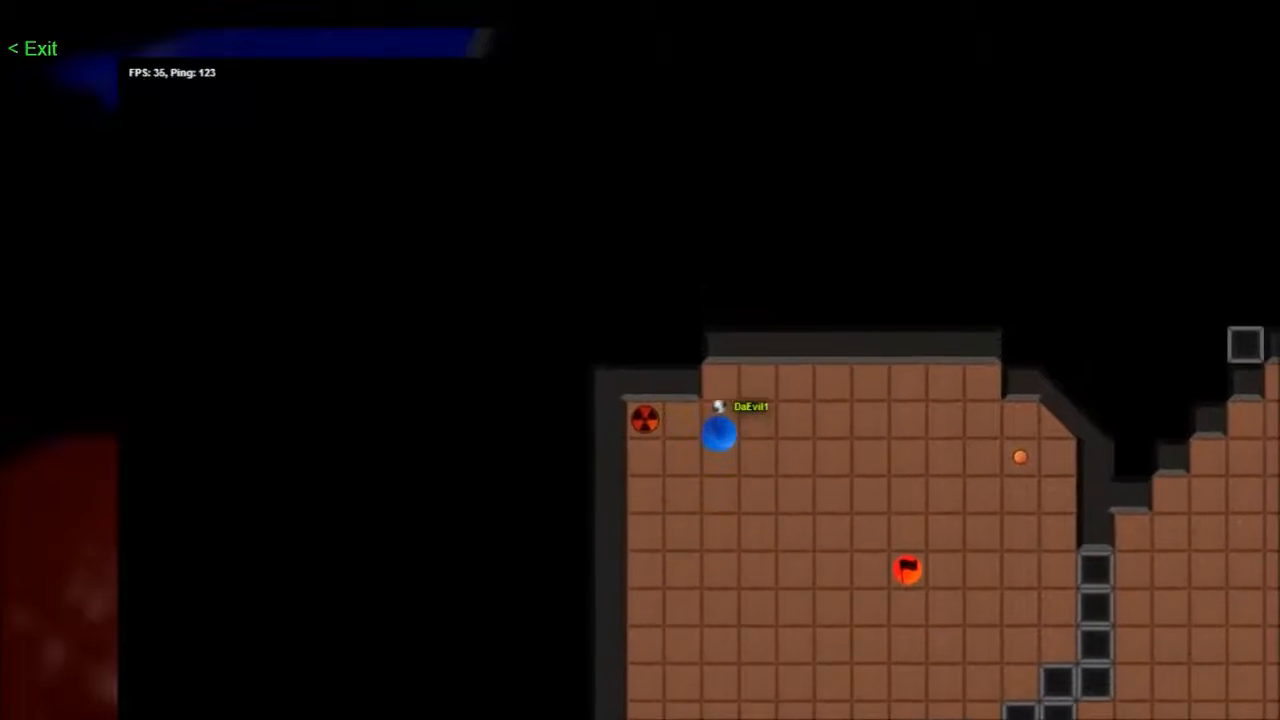
Roll the ball from the corner bomb down past the red flag to the short wall below it
key(Down)
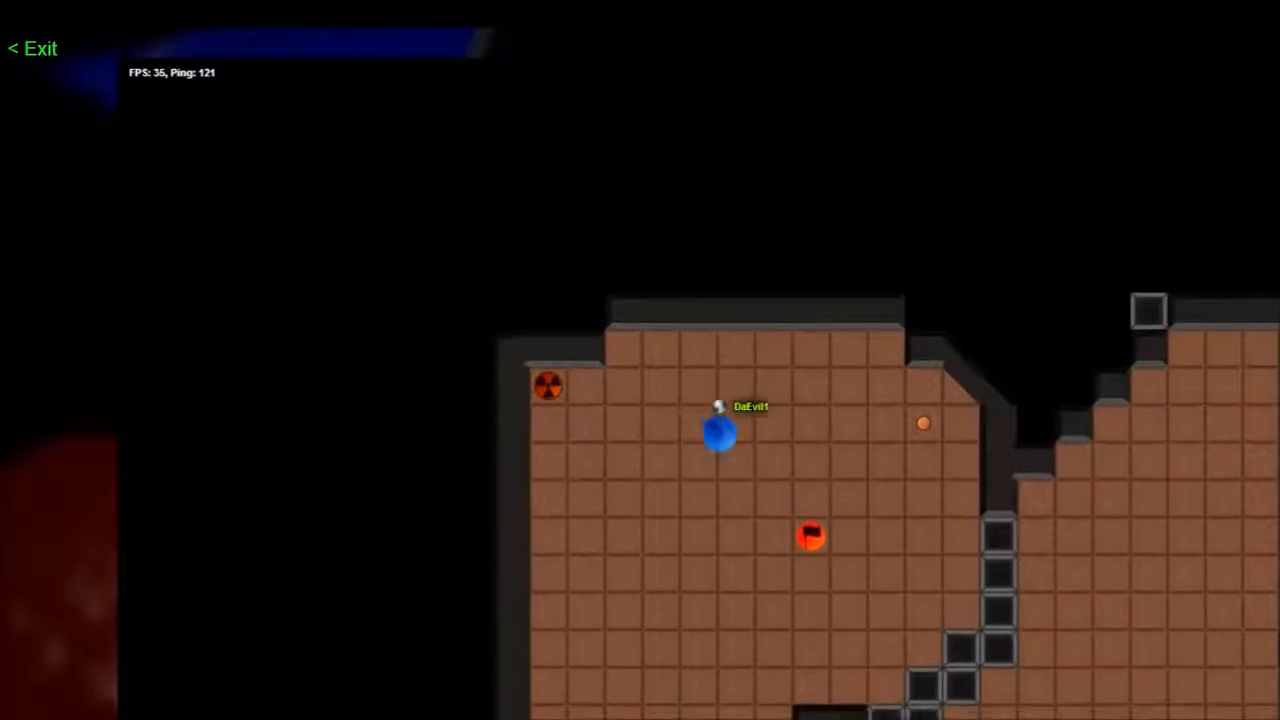
key(Up)
key(Right)
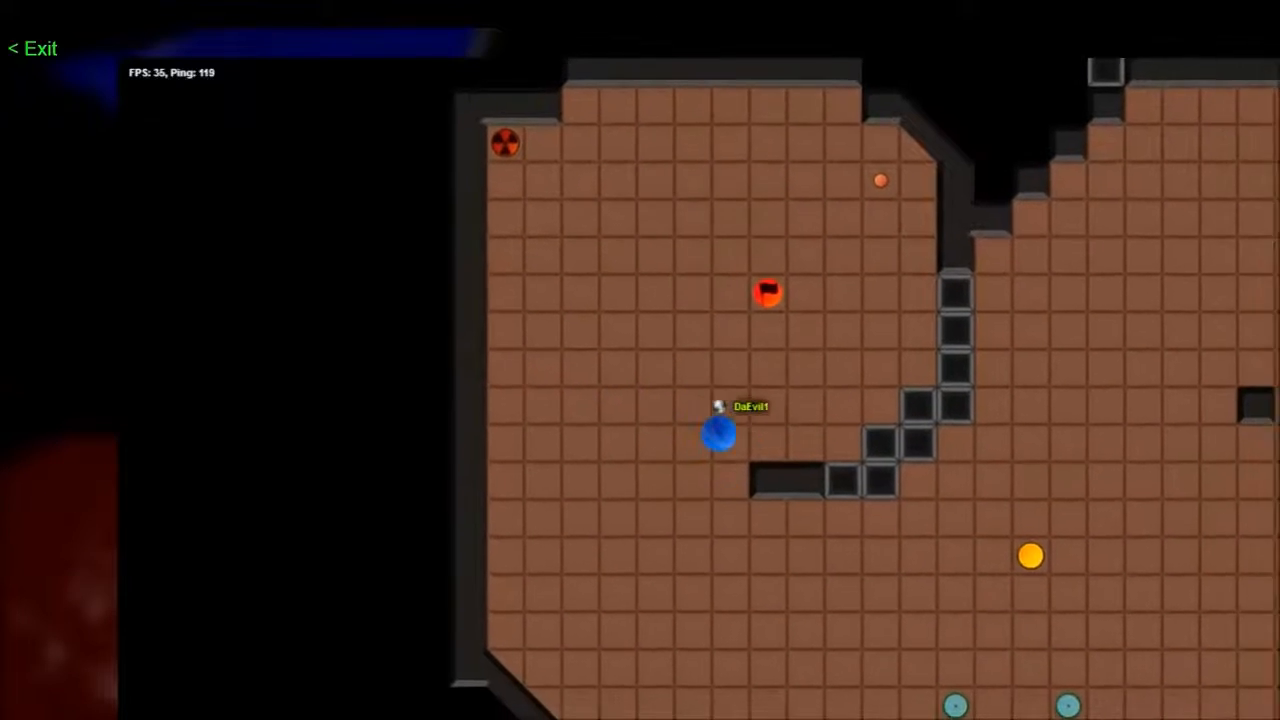
key(Right)
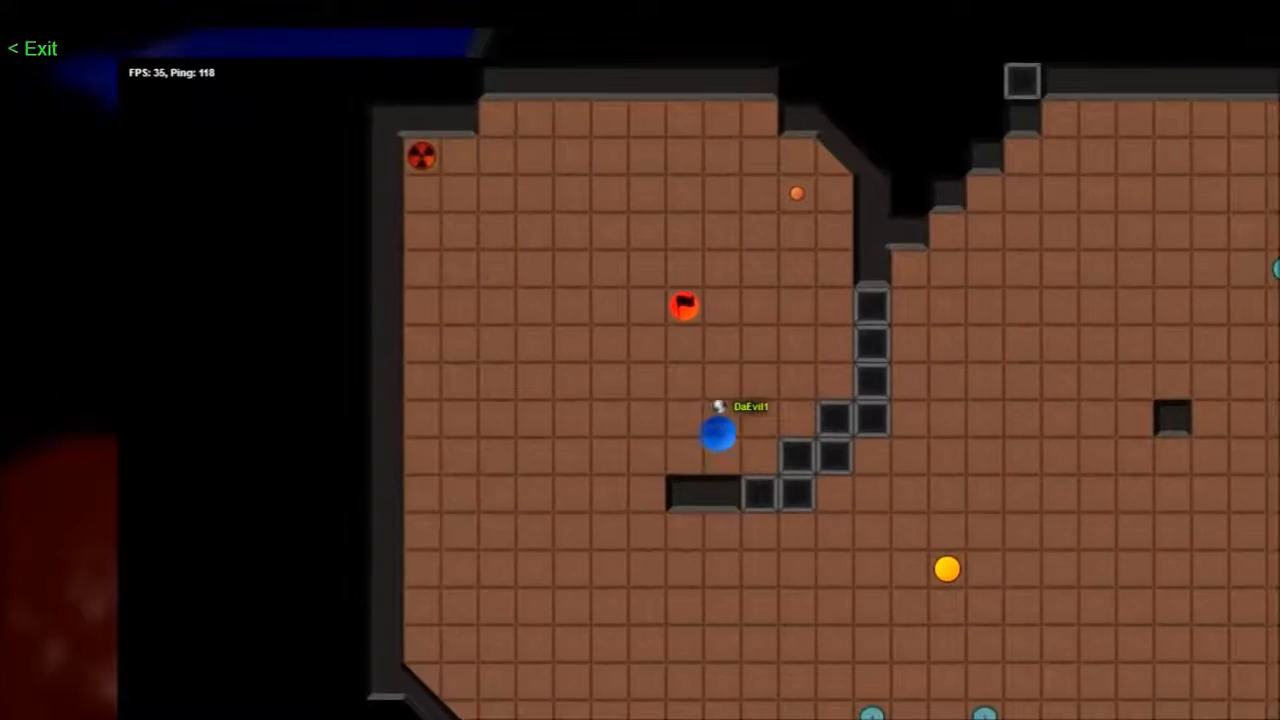
Roll the ball out of the left base through the open gates and around beneath the short wall
key(Right)
key(Up)
key(Down)
key(Left)
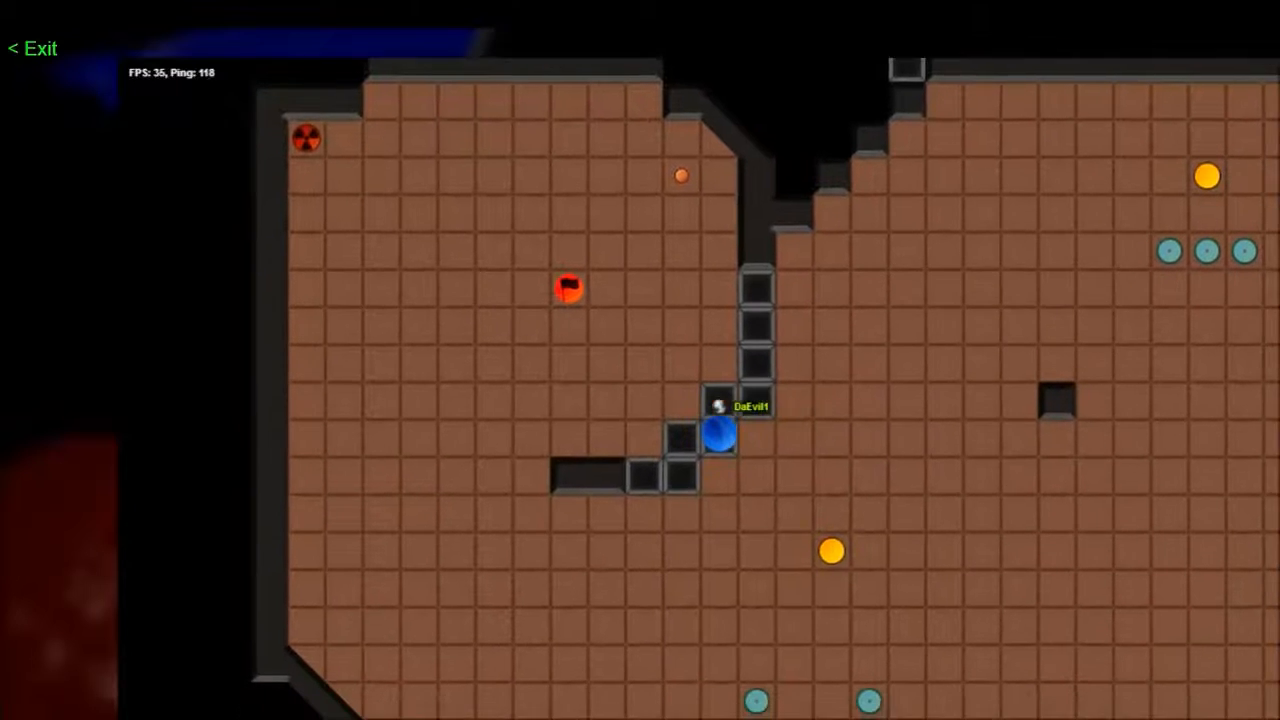
key(Right)
key(Up)
key(Left)
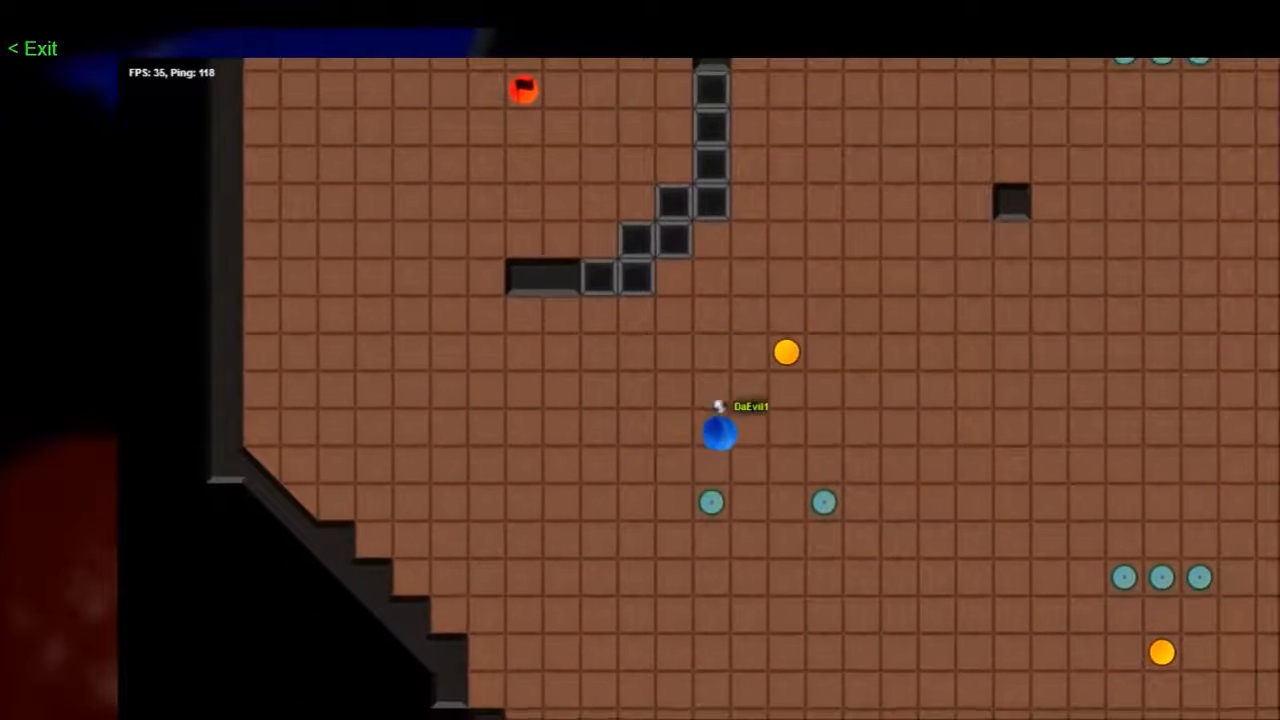
key(Left)
key(Up)
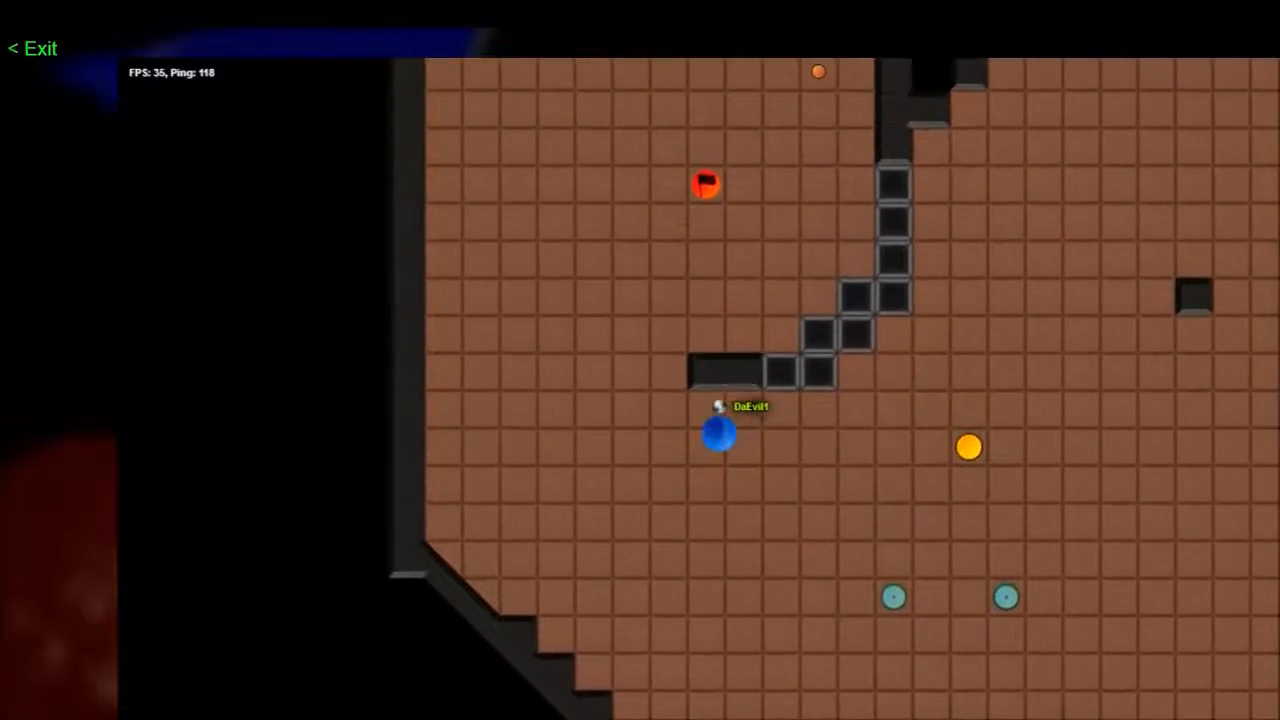
Re-enter the left base and roll onto its button to activate the linked gates, then roll off
key(Right)
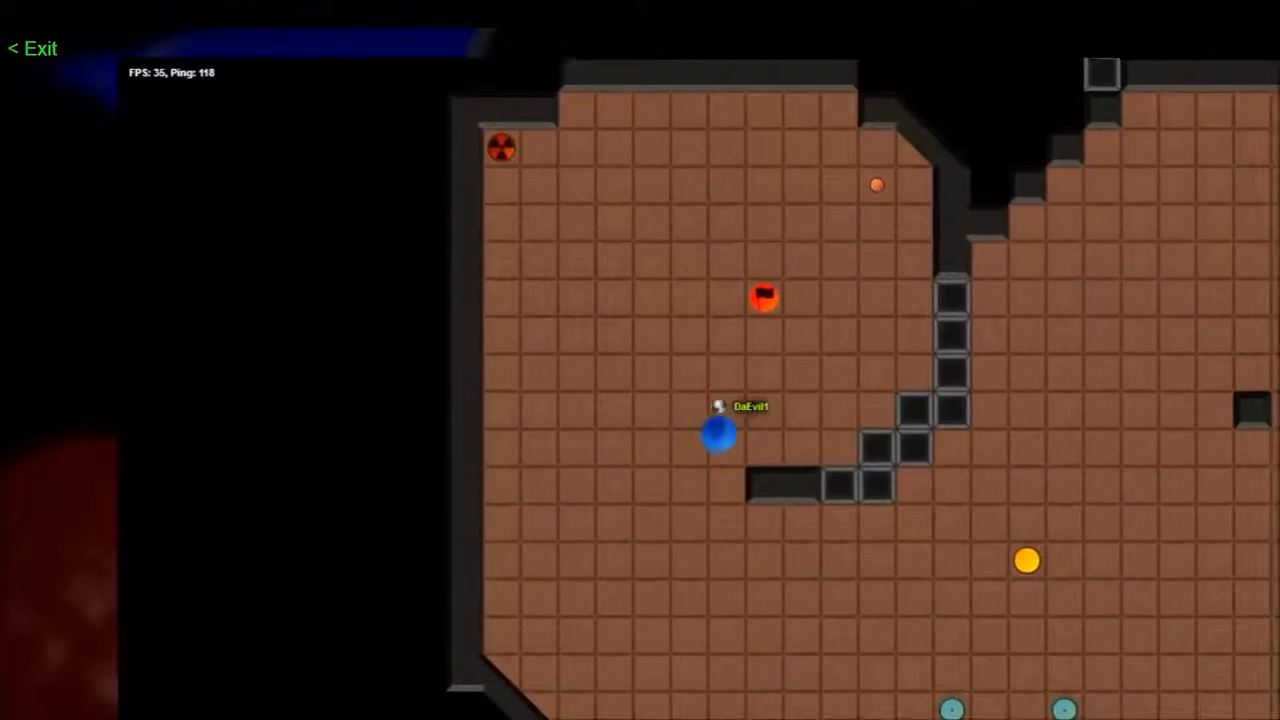
key(Left)
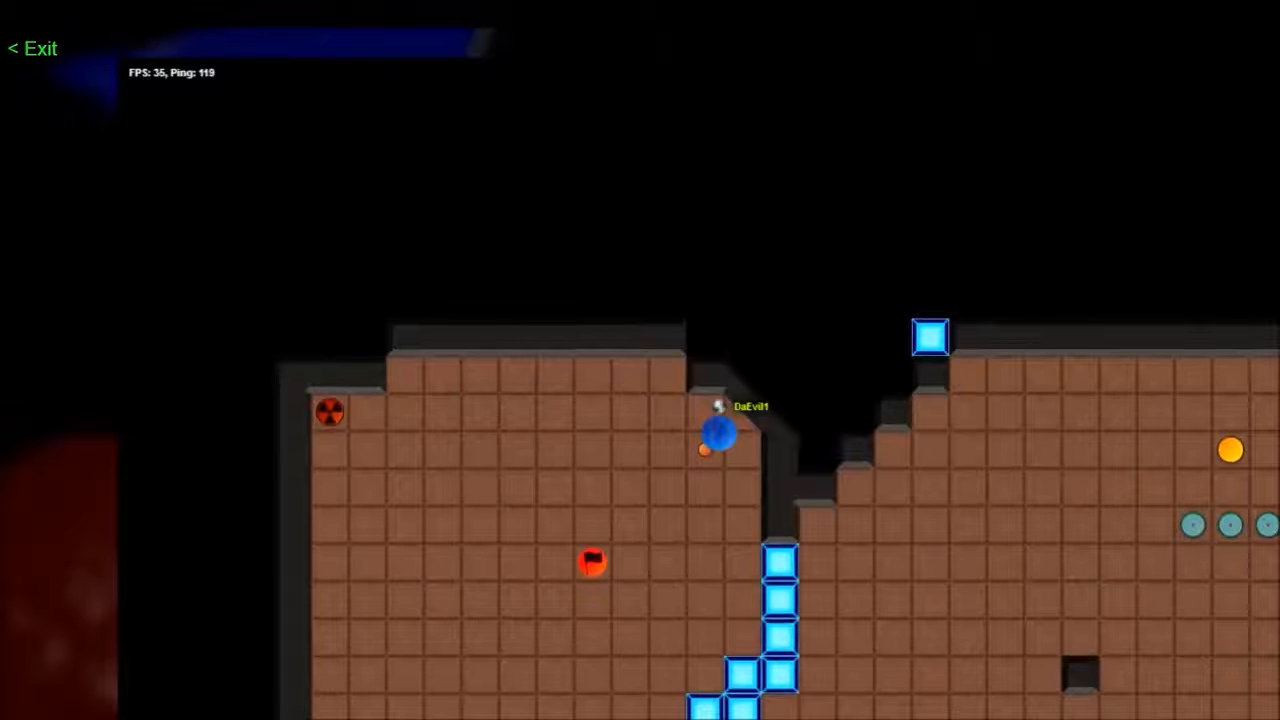
key(Left)
key(Right)
key(Up)
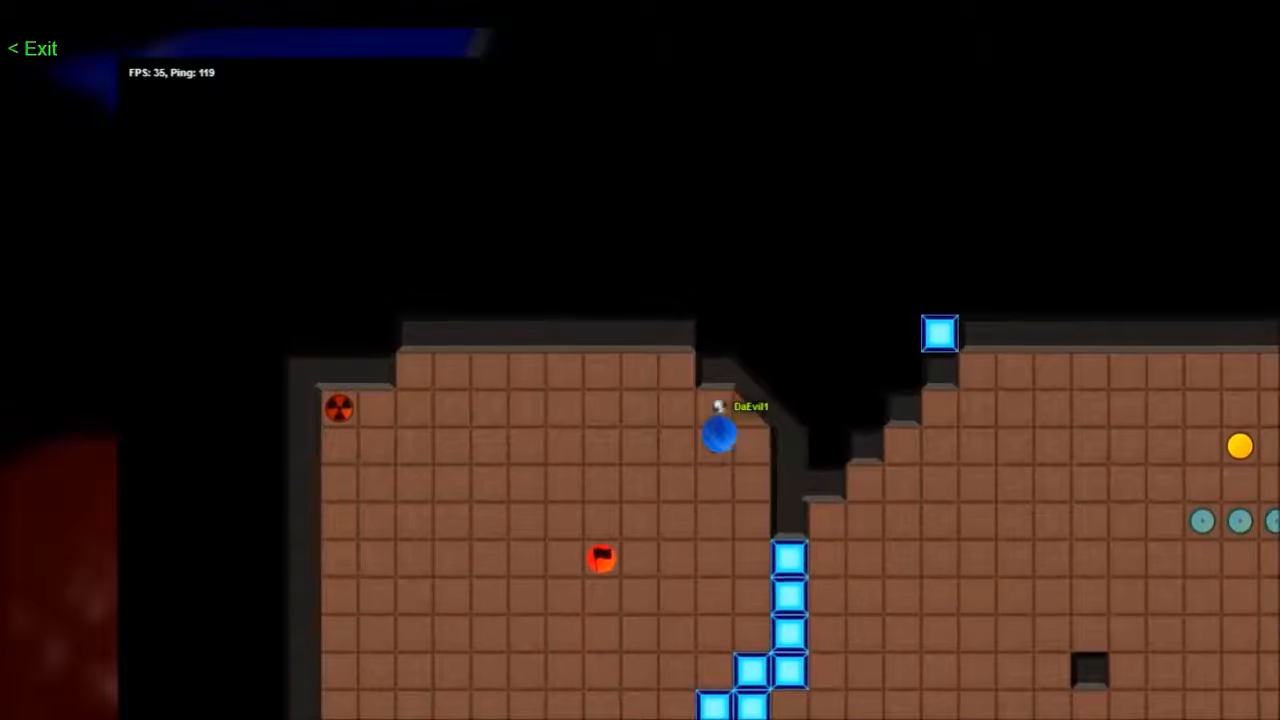
key(Left)
key(Down)
key(Right)
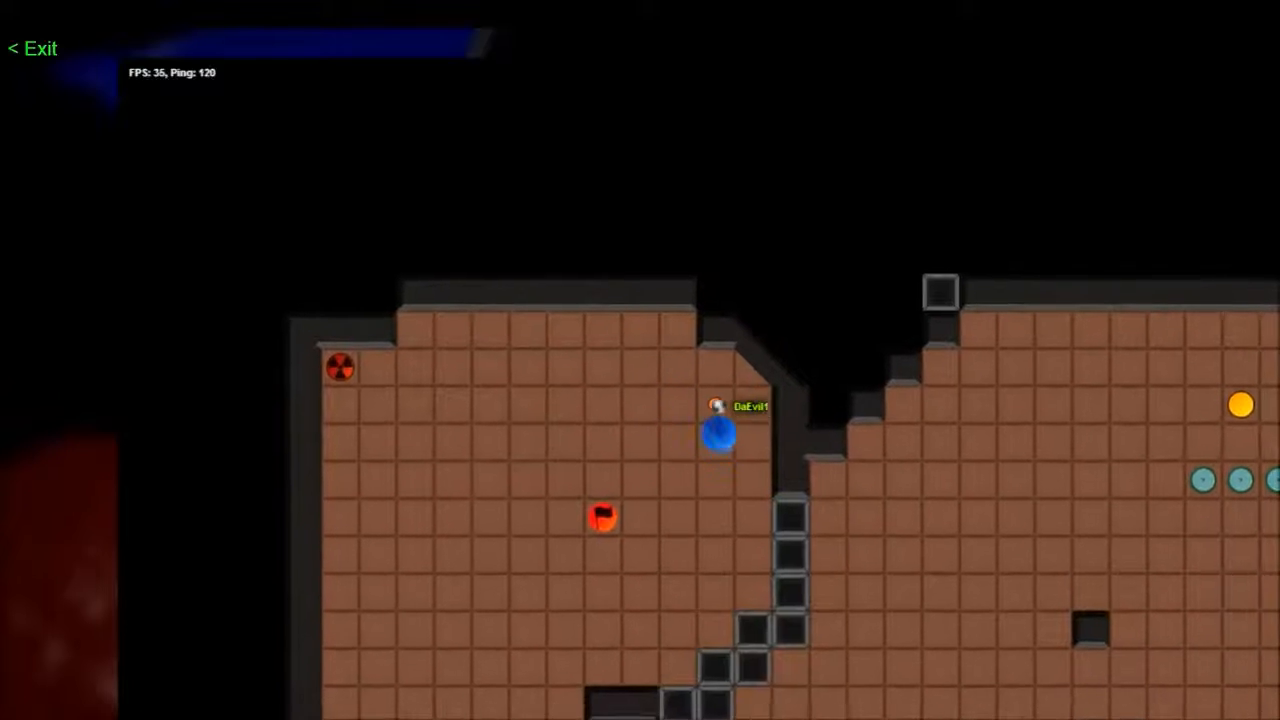
Roll the ball beneath the red flag toward the left wall and down to the base's lower entrance
key(Left)
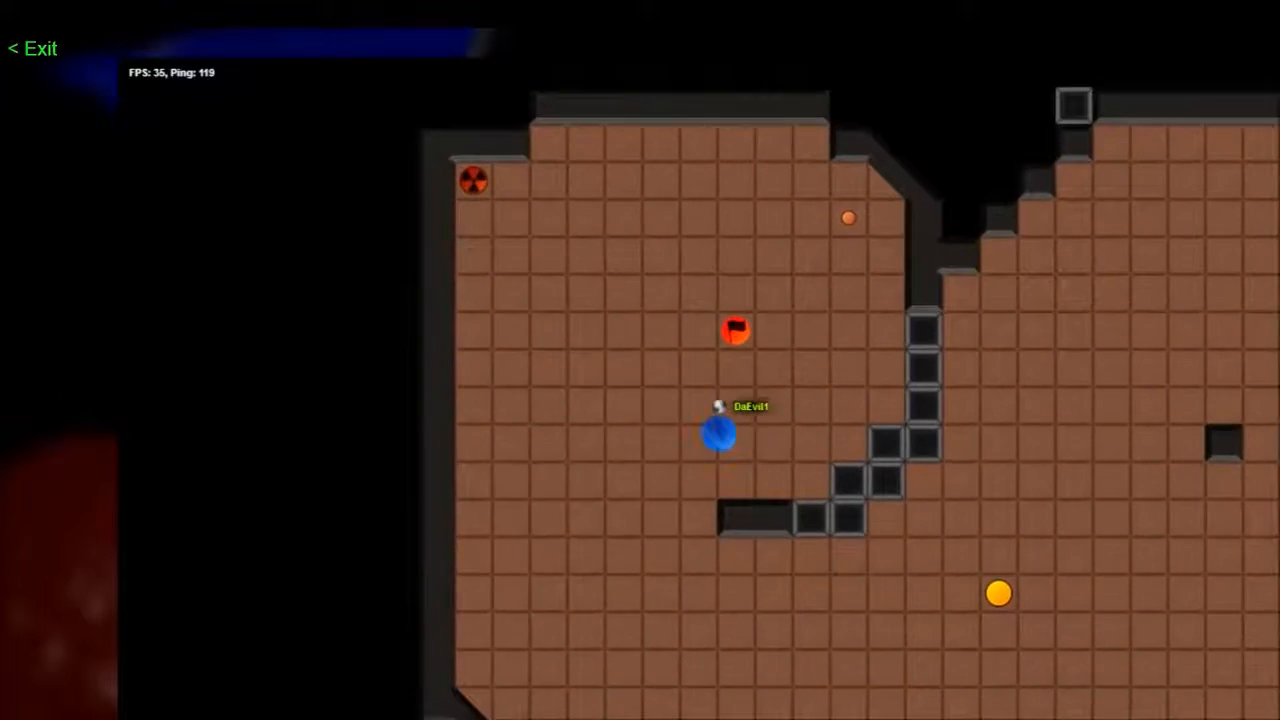
key(Left)
key(Up)
key(Right)
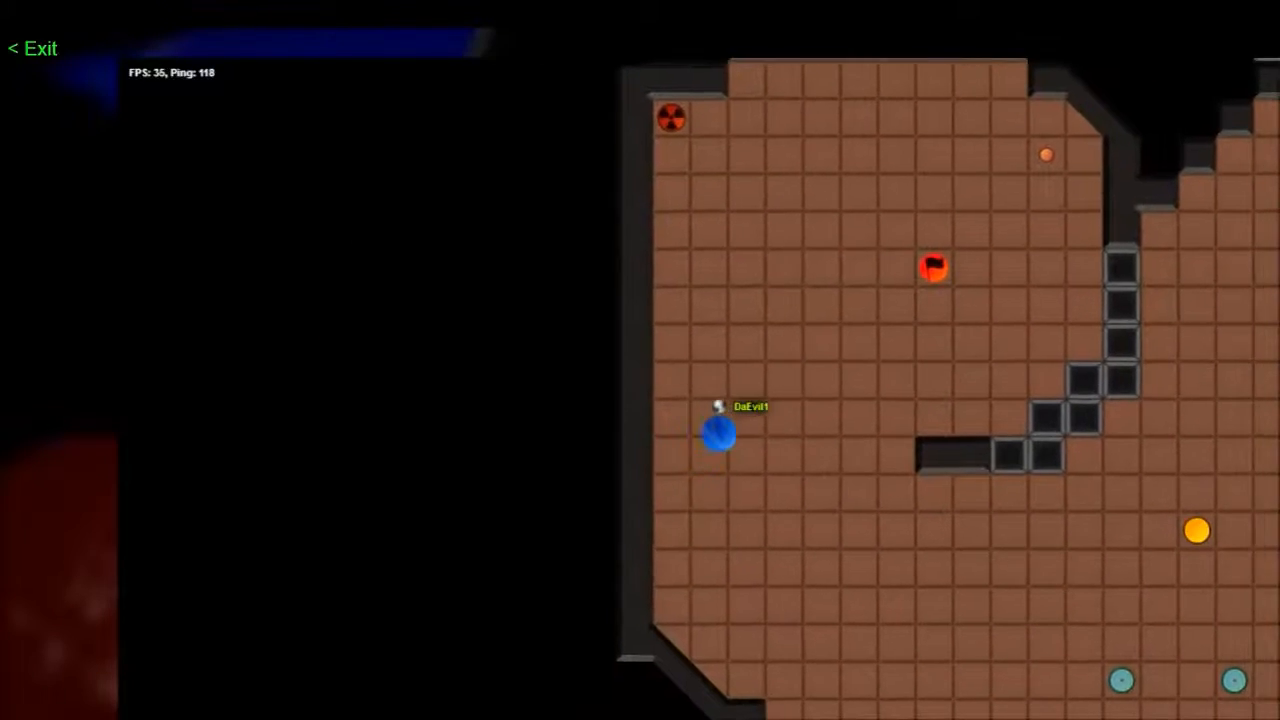
key(Down)
key(Left)
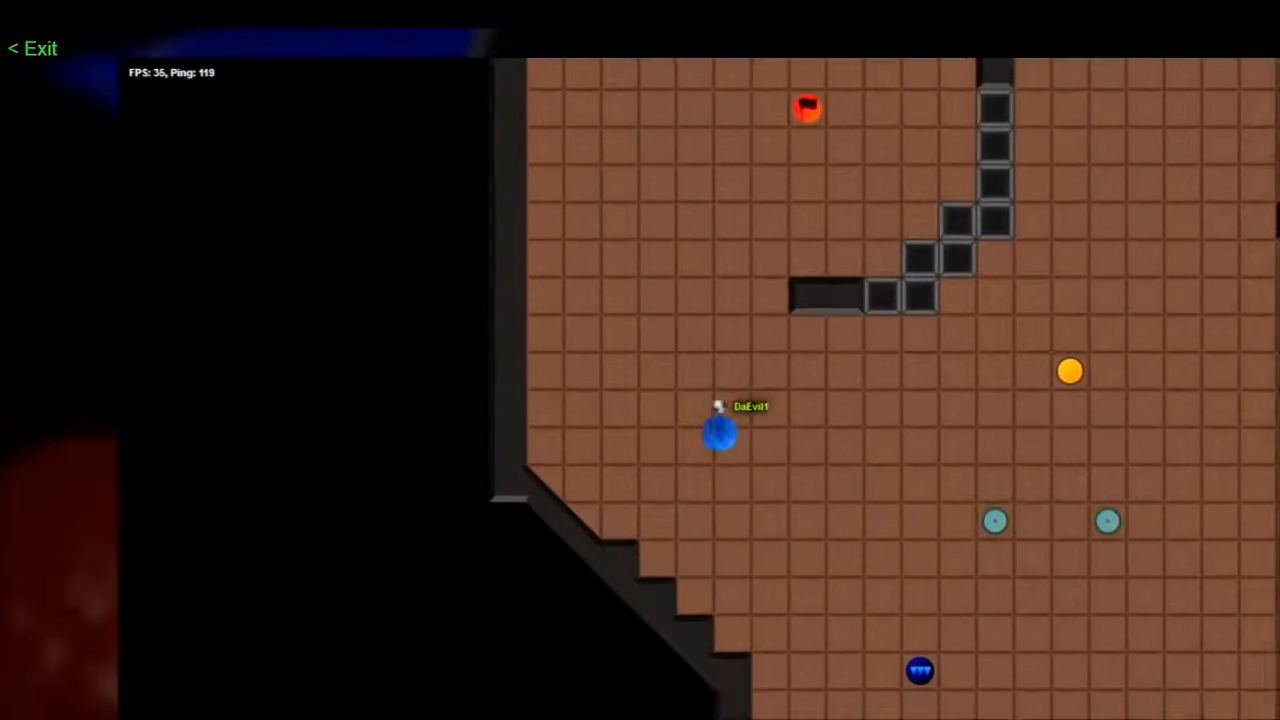
Move the ball back up along the left wall and across the base to the red flag
key(Up)
key(Right)
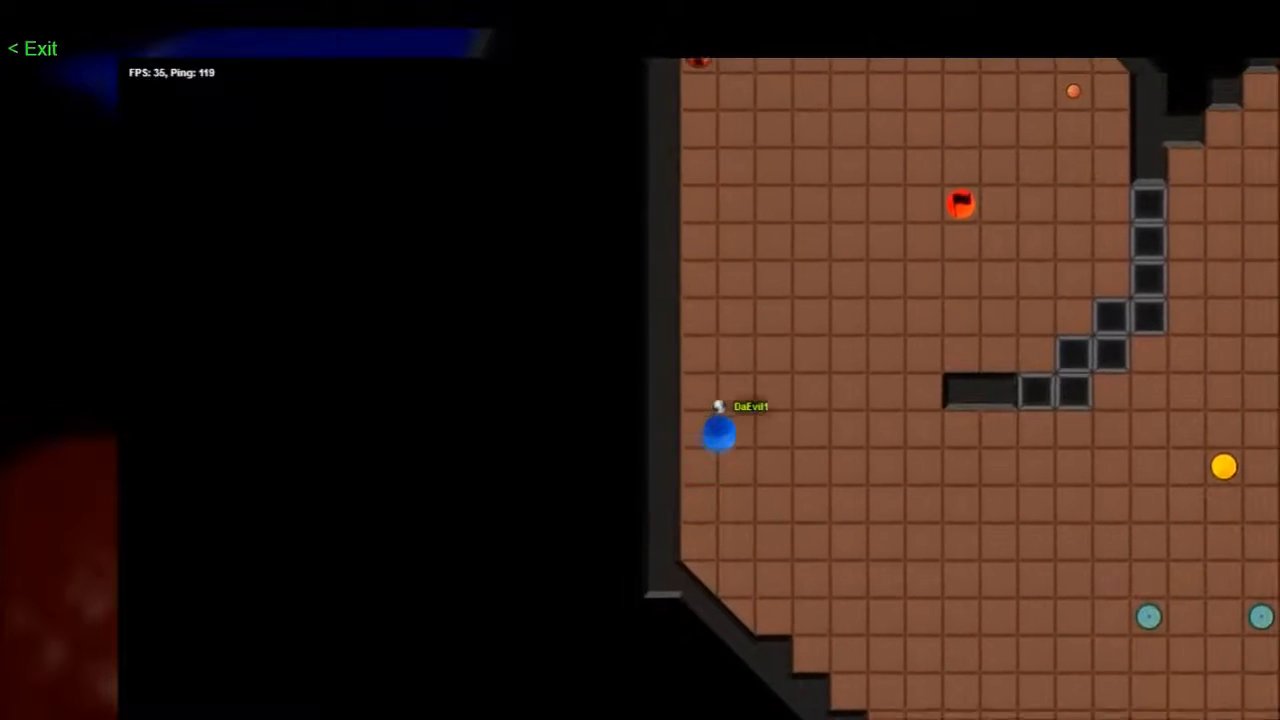
key(Down)
key(Up)
key(Left)
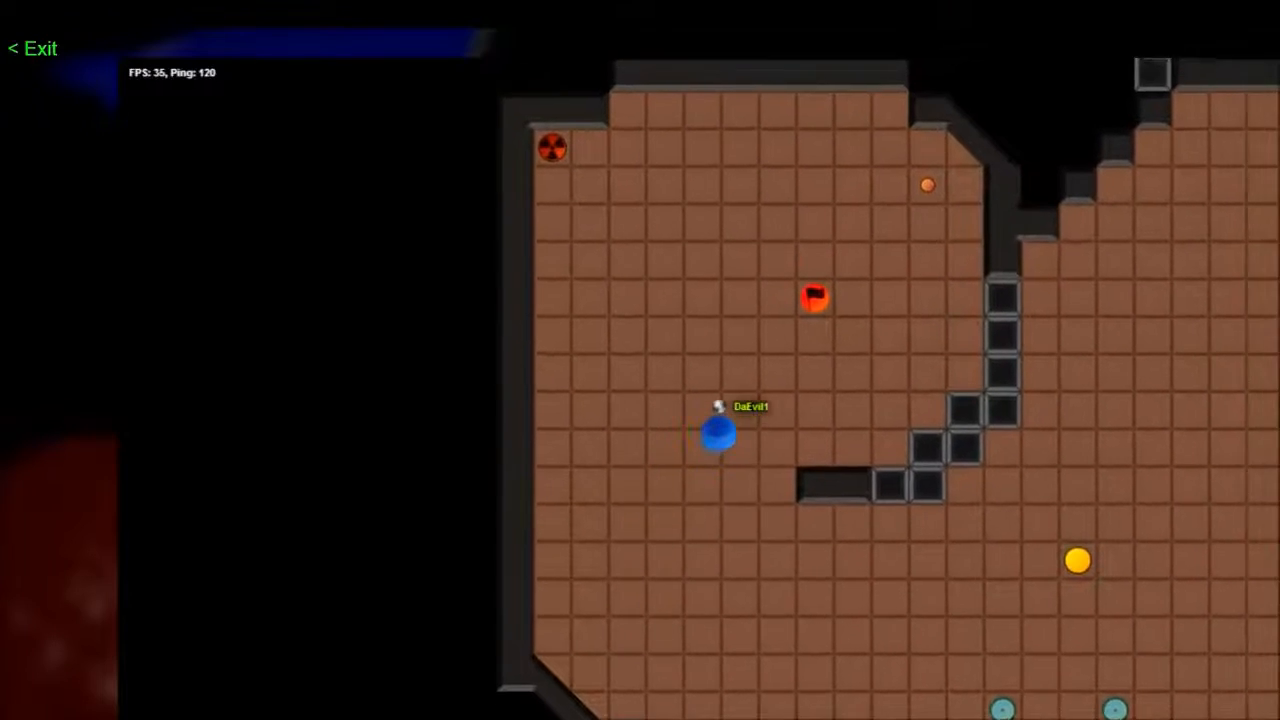
key(Right)
key(Left)
key(Up)
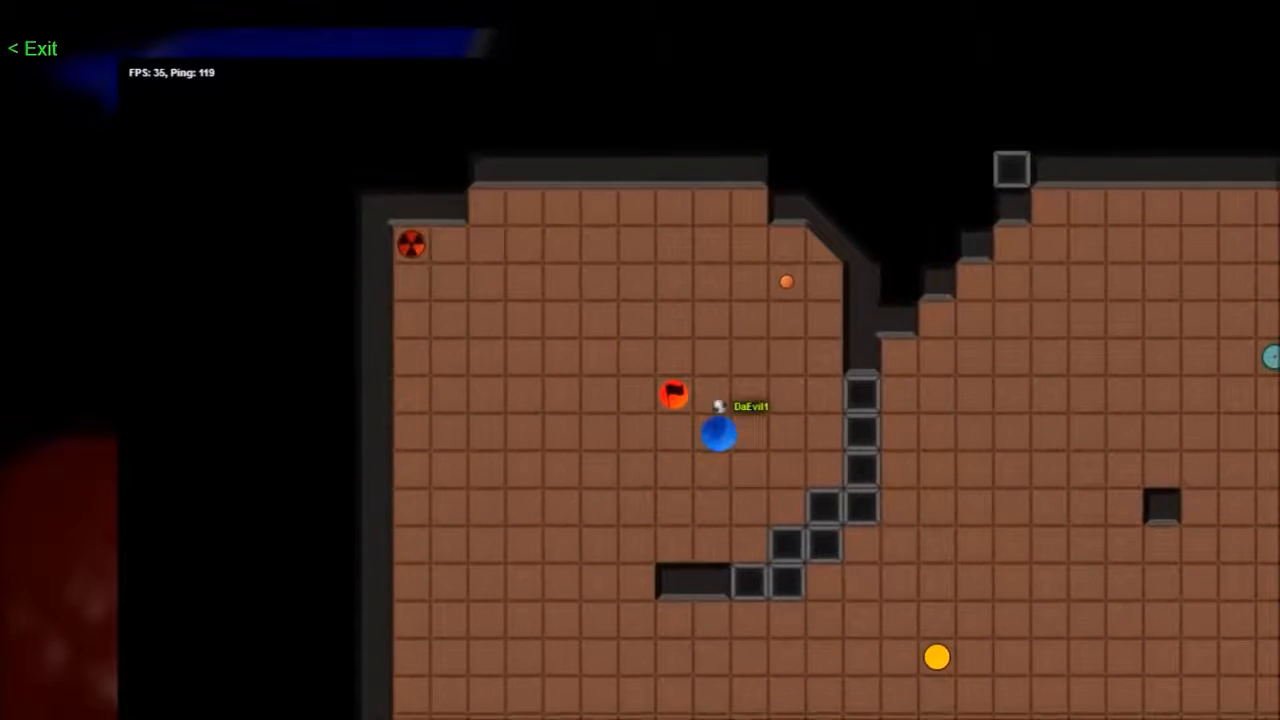
Roll the ball from the red flag toward the base's button and across to the bomb in the base's upper-left corner
key(Right)
key(Up)
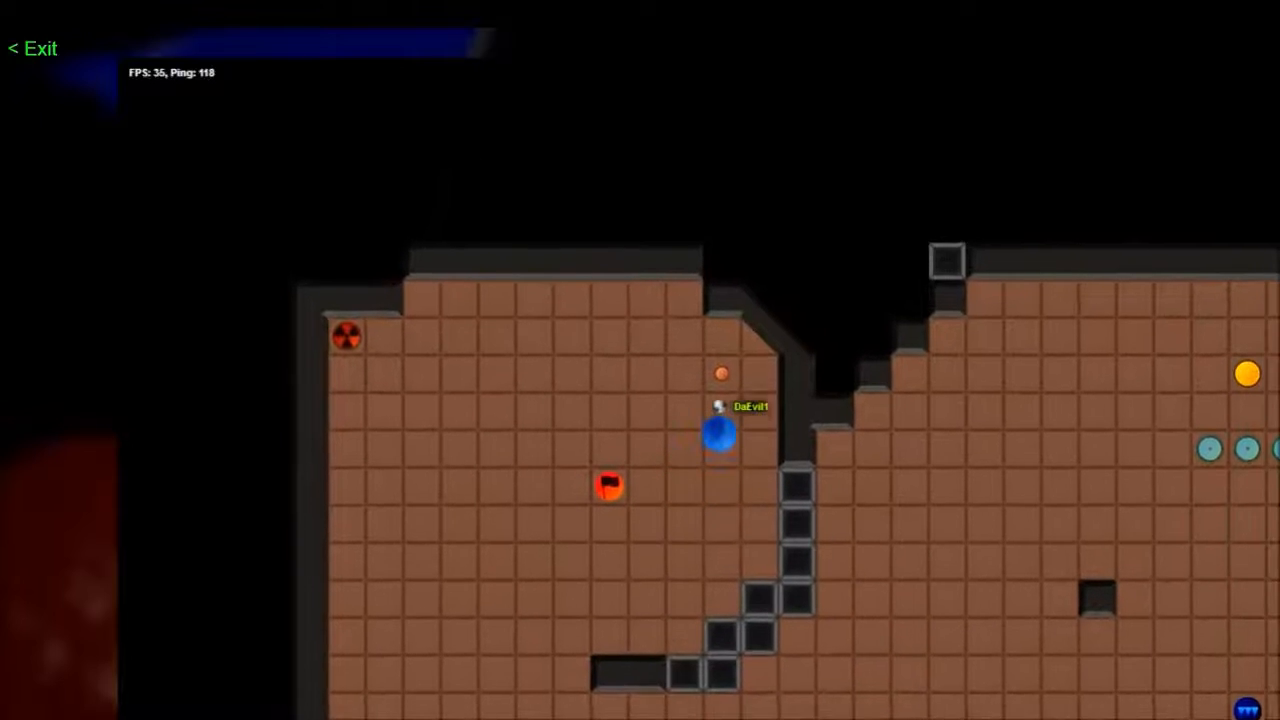
key(Left)
key(Down)
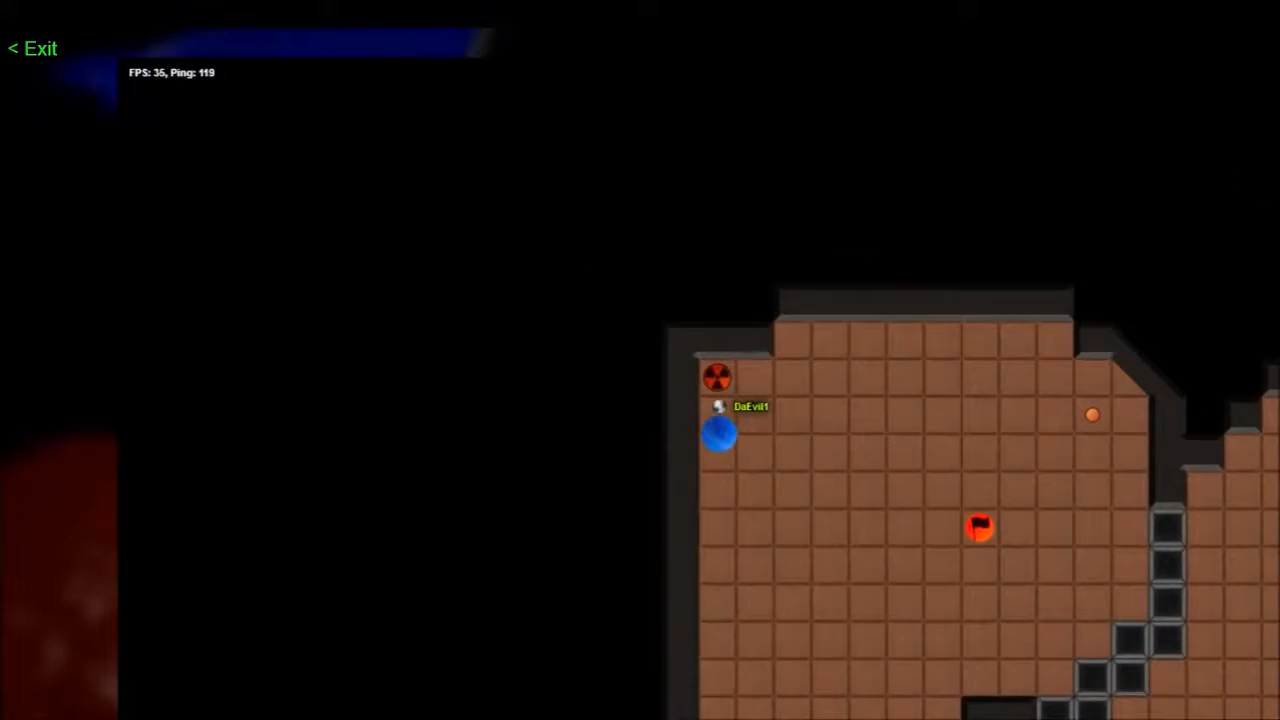
Roll the ball down out of the left base, around the lower spike pair, and up to the power-up at the map's centre
key(Down)
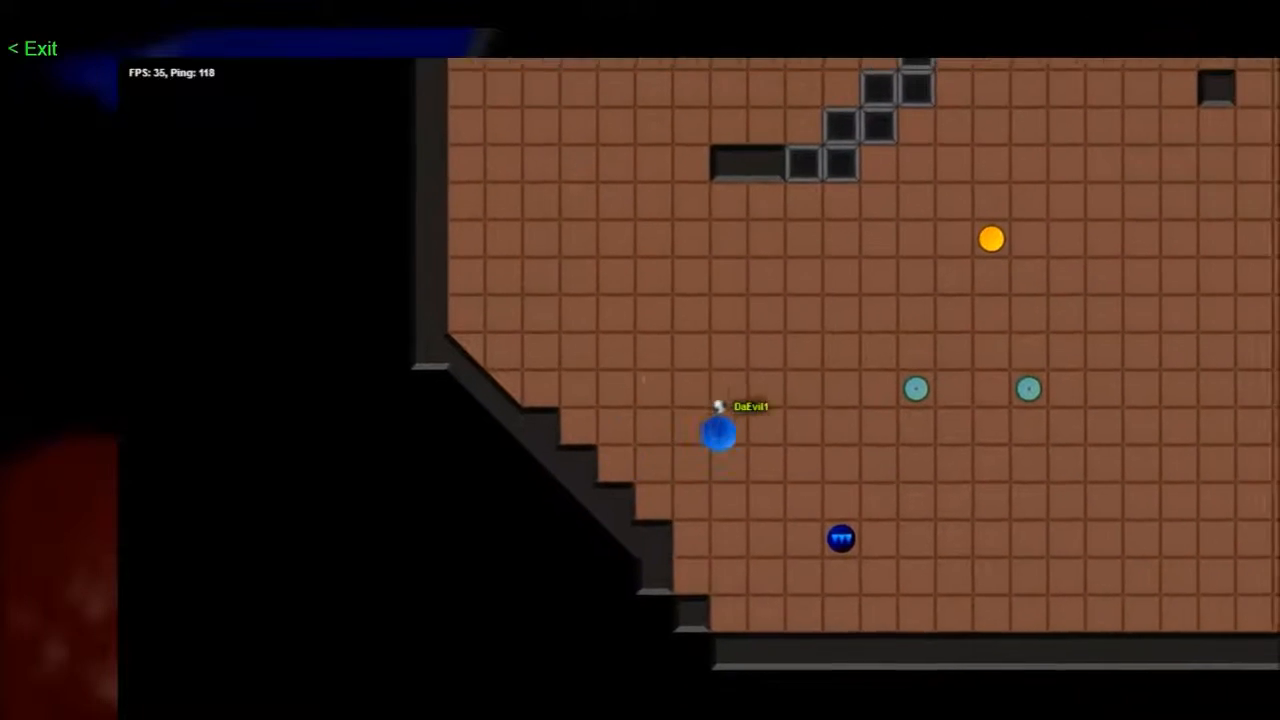
key(Right)
key(Up)
key(Left)
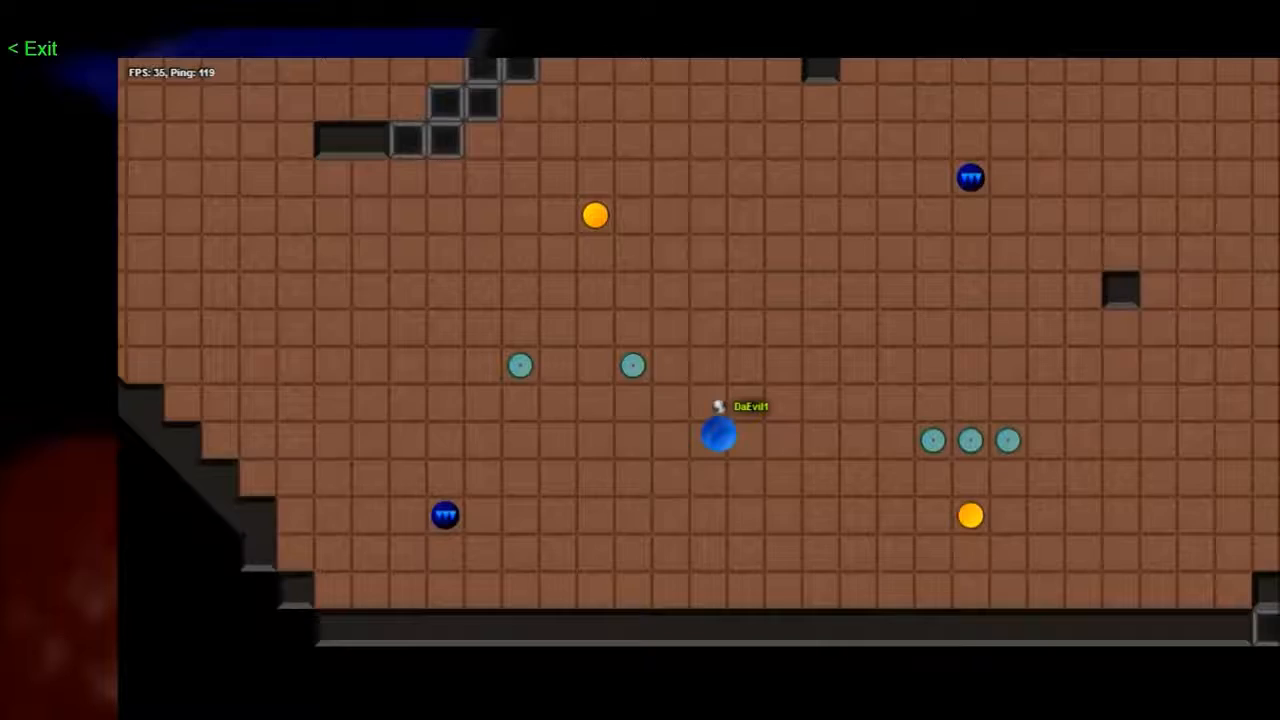
key(Right)
key(Up)
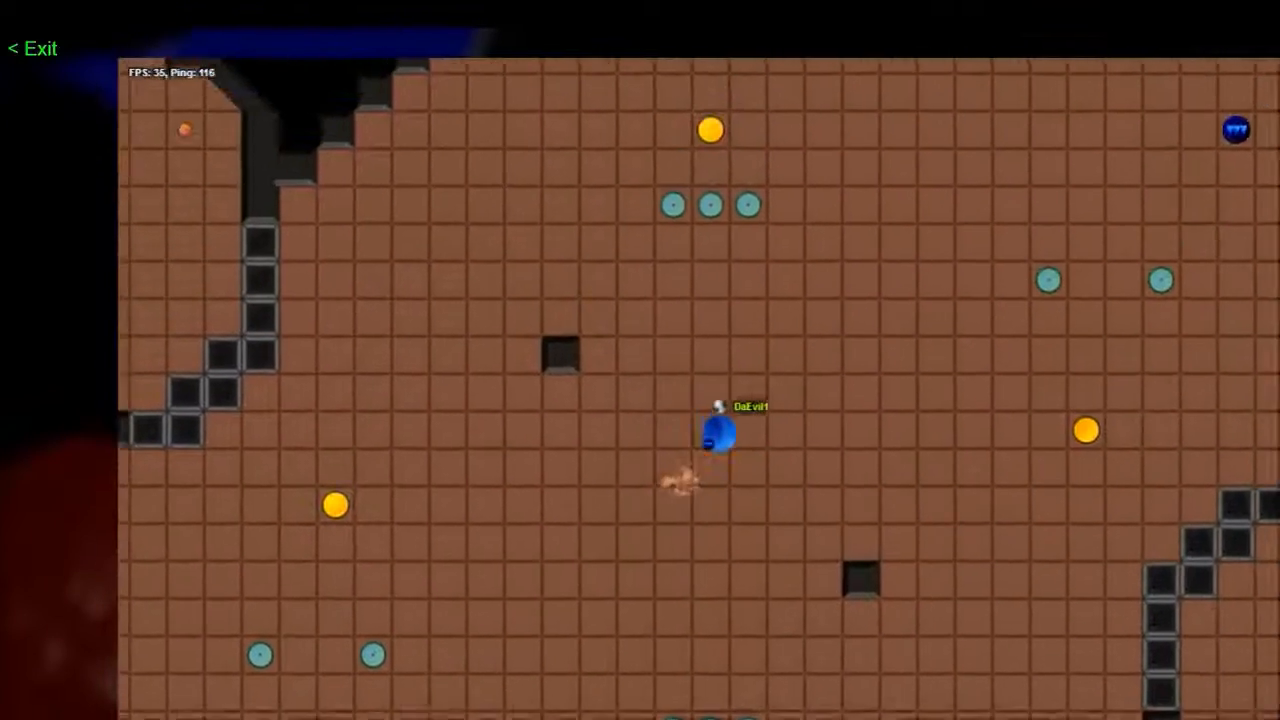
Take the ball along the upper wall over the upper boost to the left base's outer wall and down beneath its gates
key(Left)
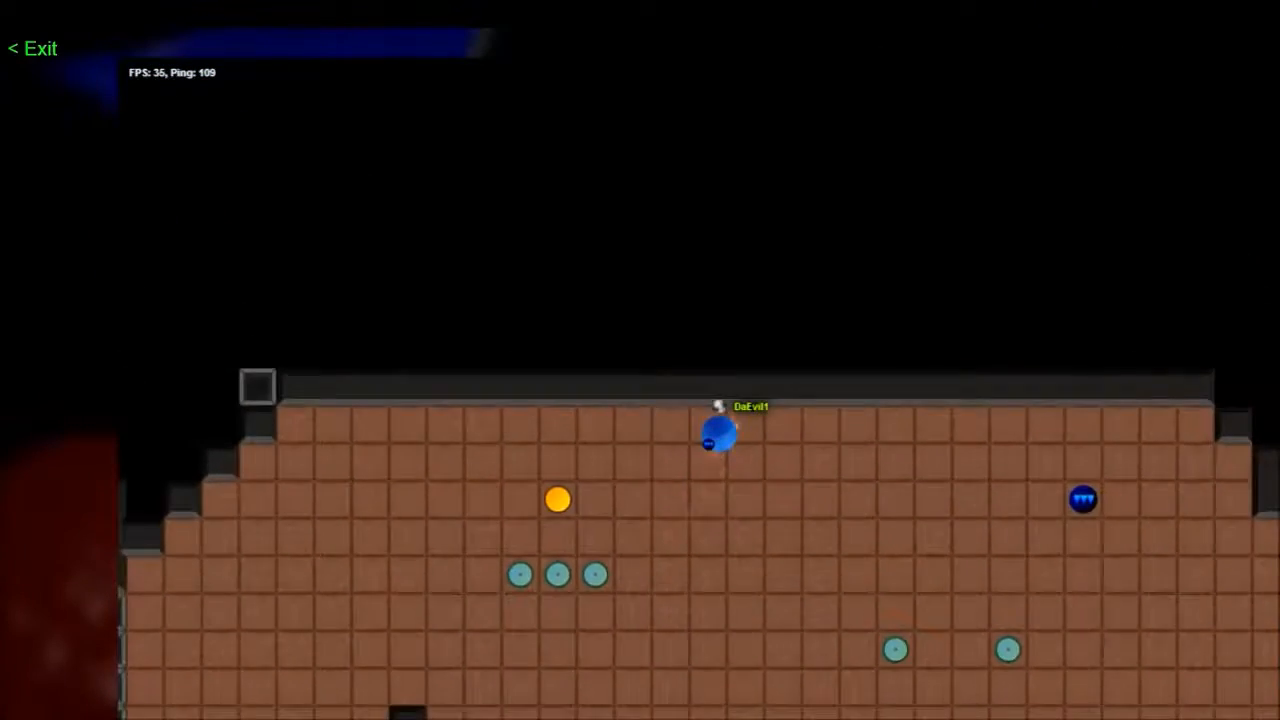
key(Down)
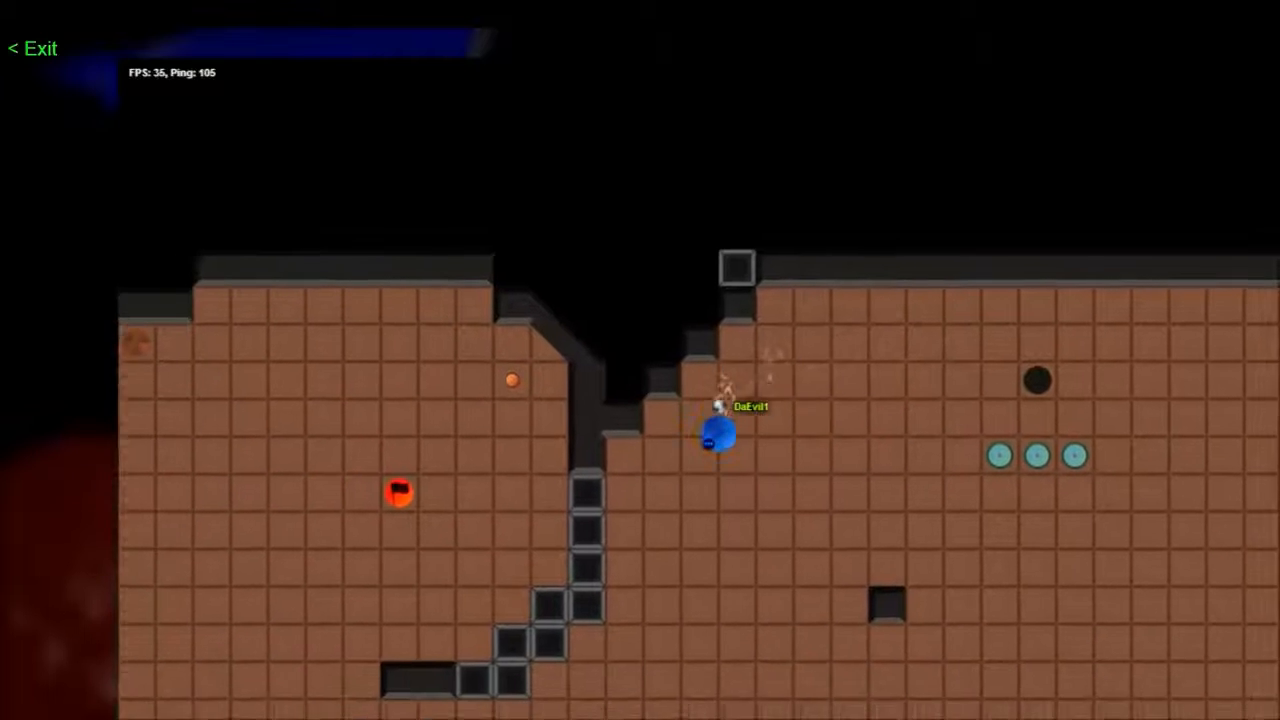
key(Left)
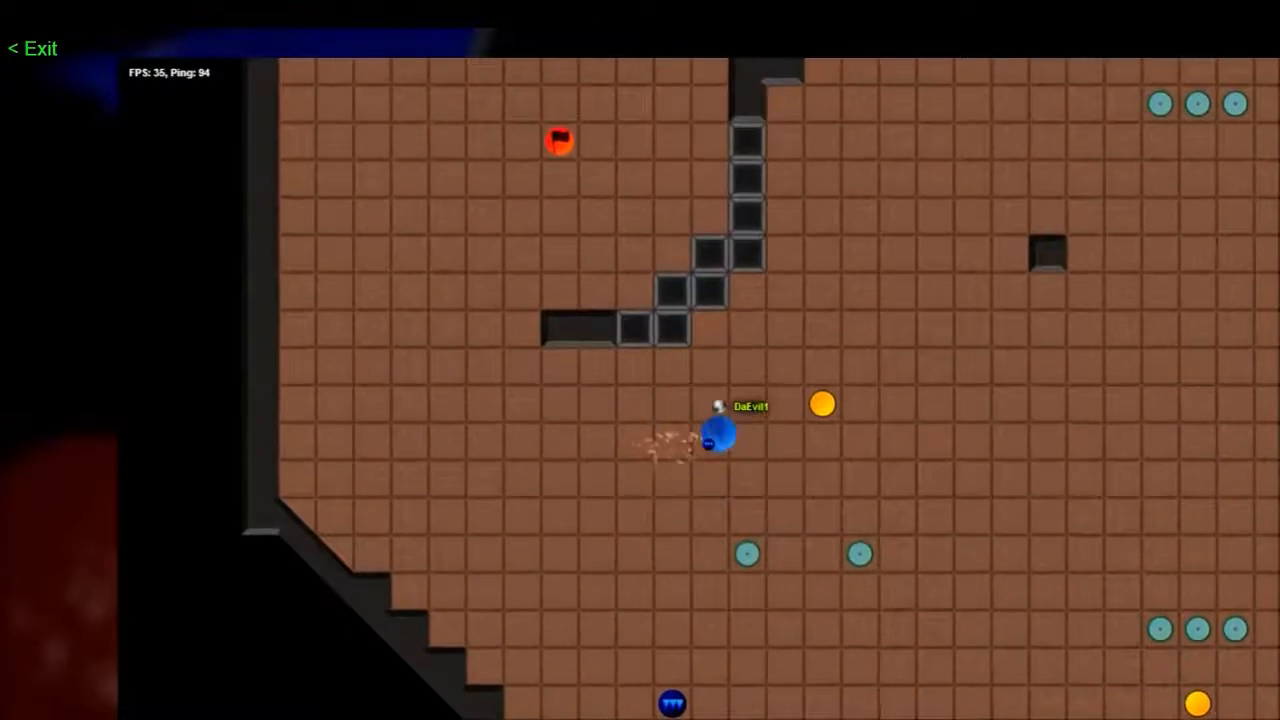
Send the ball across to the map's upper-right stepped wall and back down to the boost outside the right base
key(Right)
key(Up)
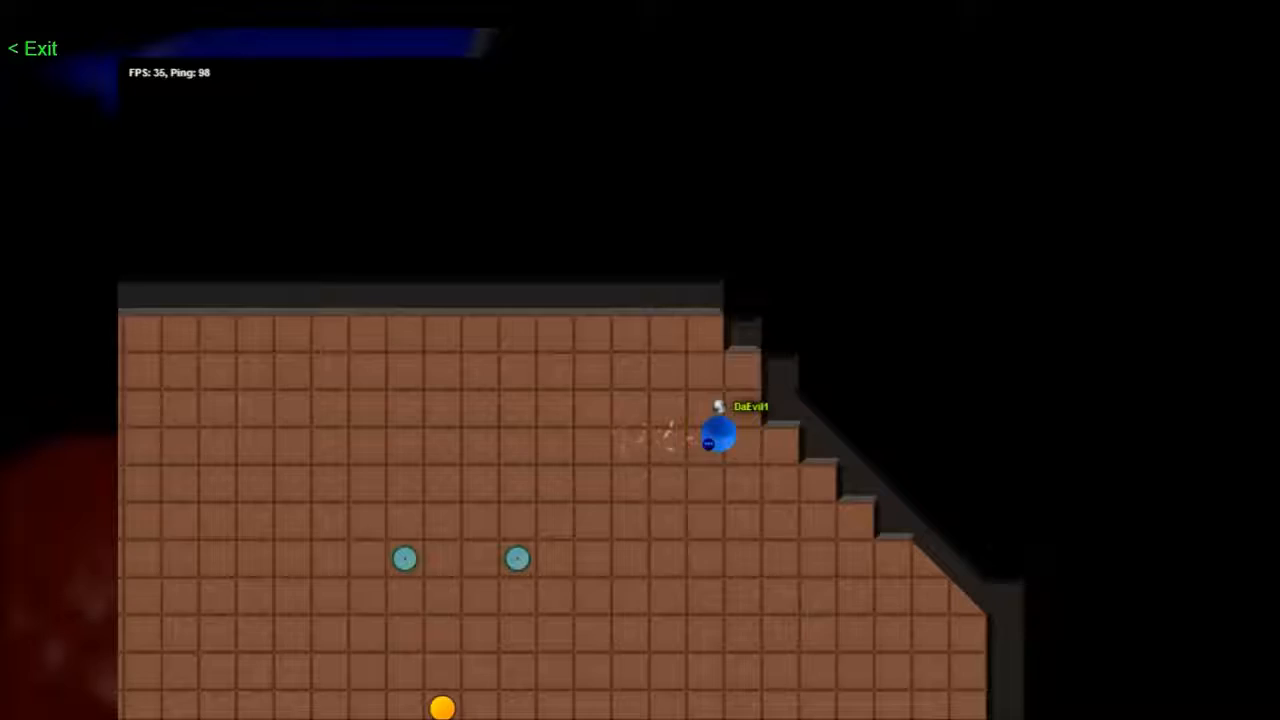
key(Down)
key(Left)
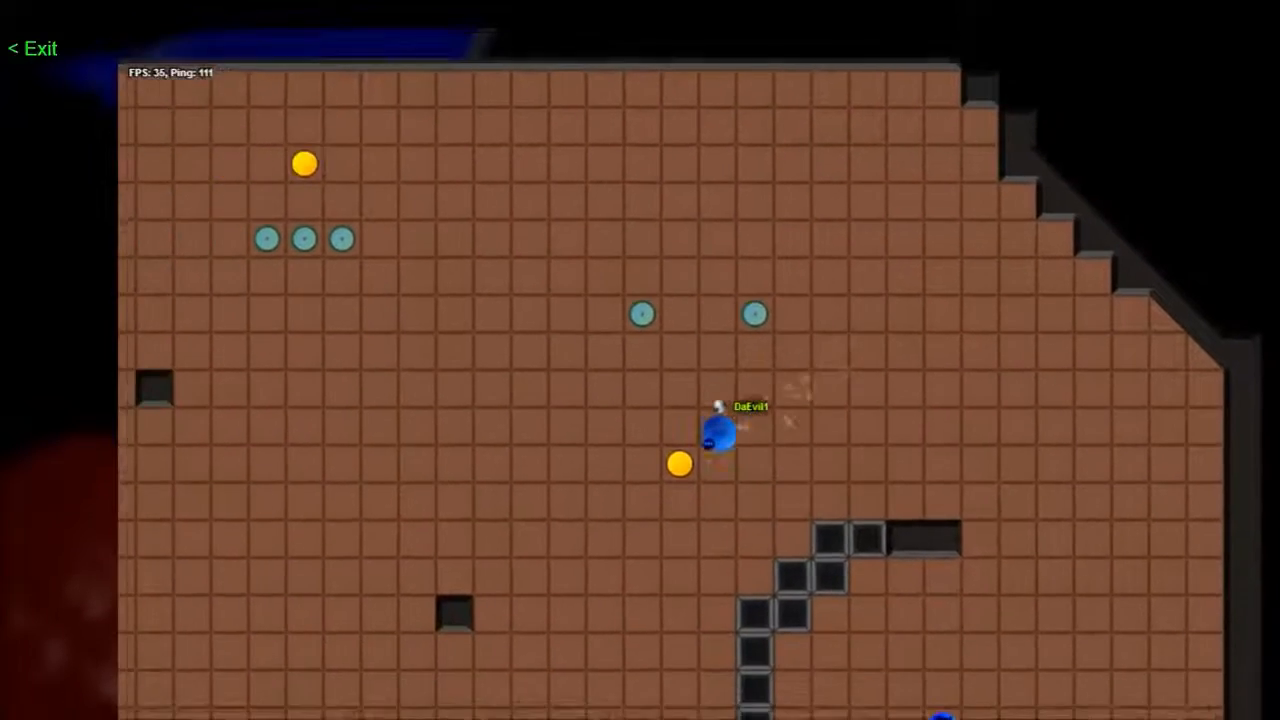
Roll the ball along the lower-left wall and around the spike pair toward the left boost, and leave full-screen view
key(Right)
key(Up)
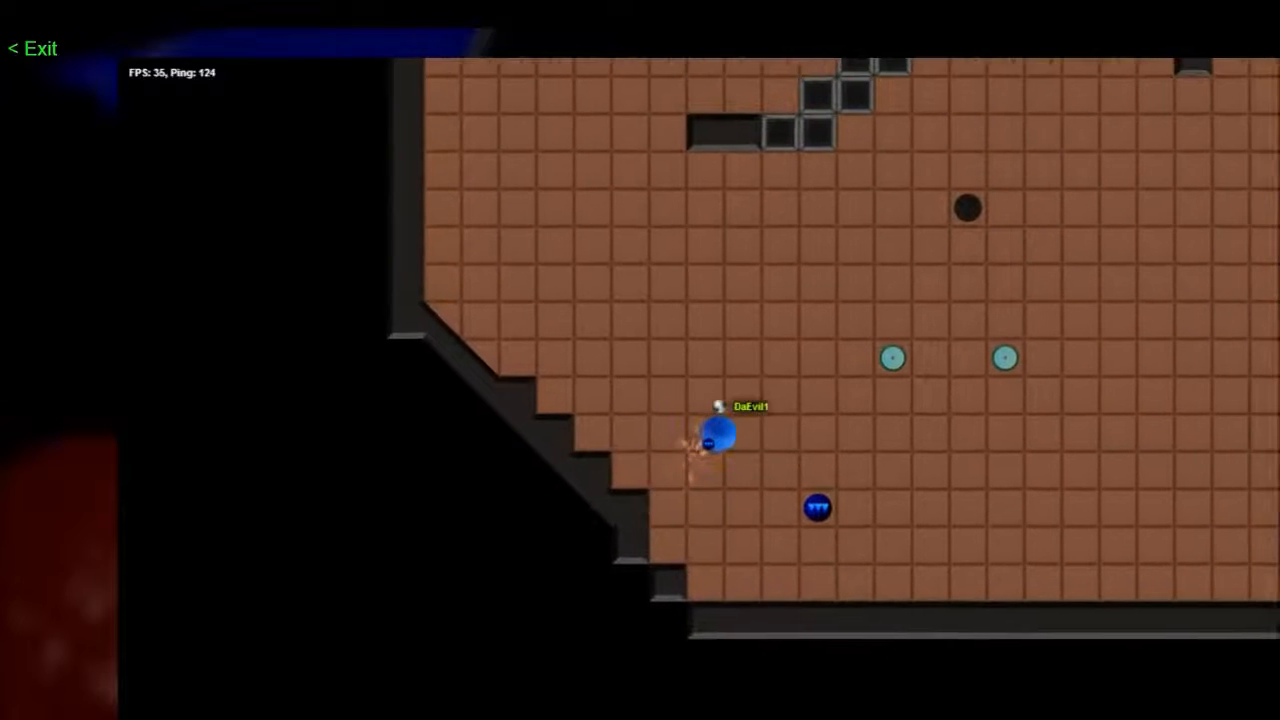
key(Up)
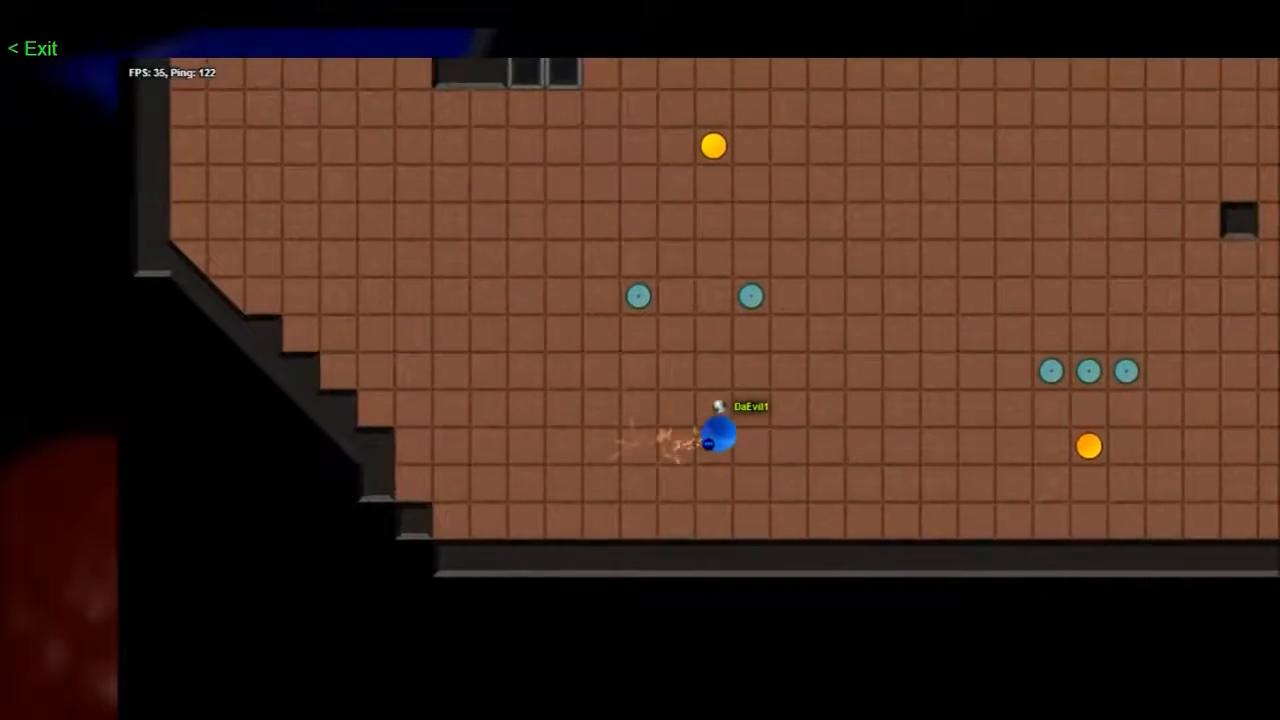
key(Left)
key(Right)
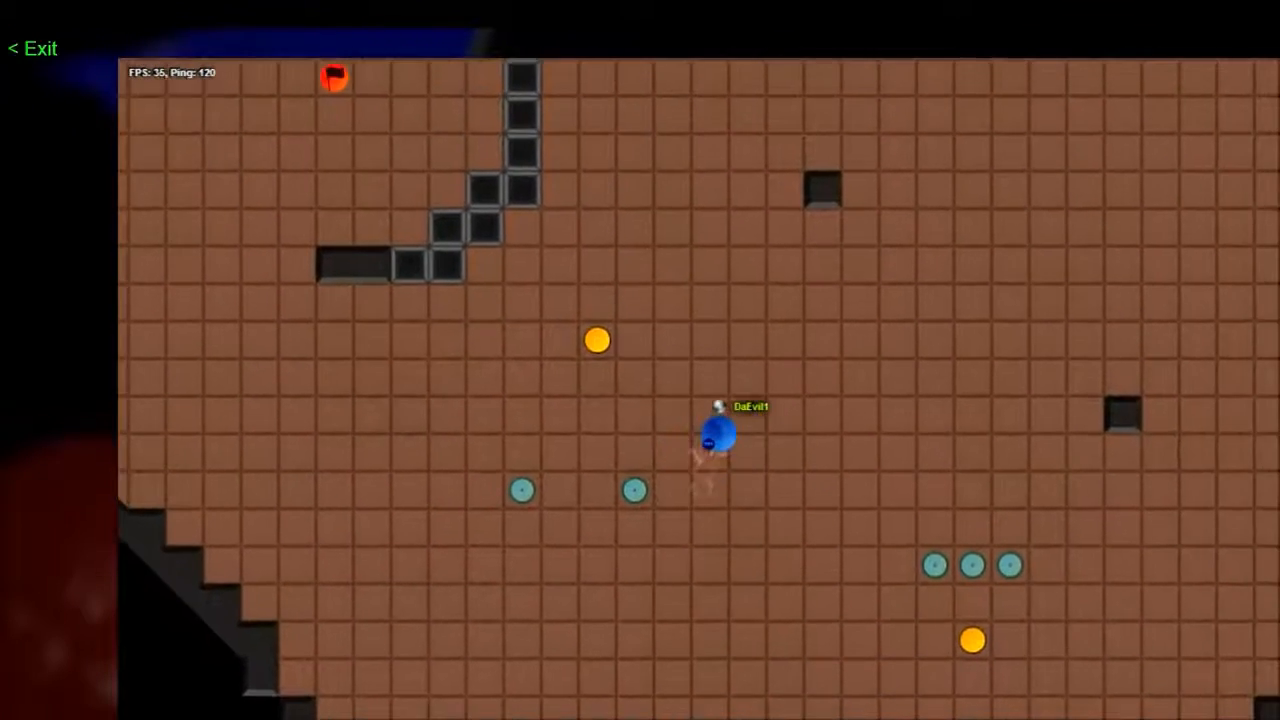
key(F11)
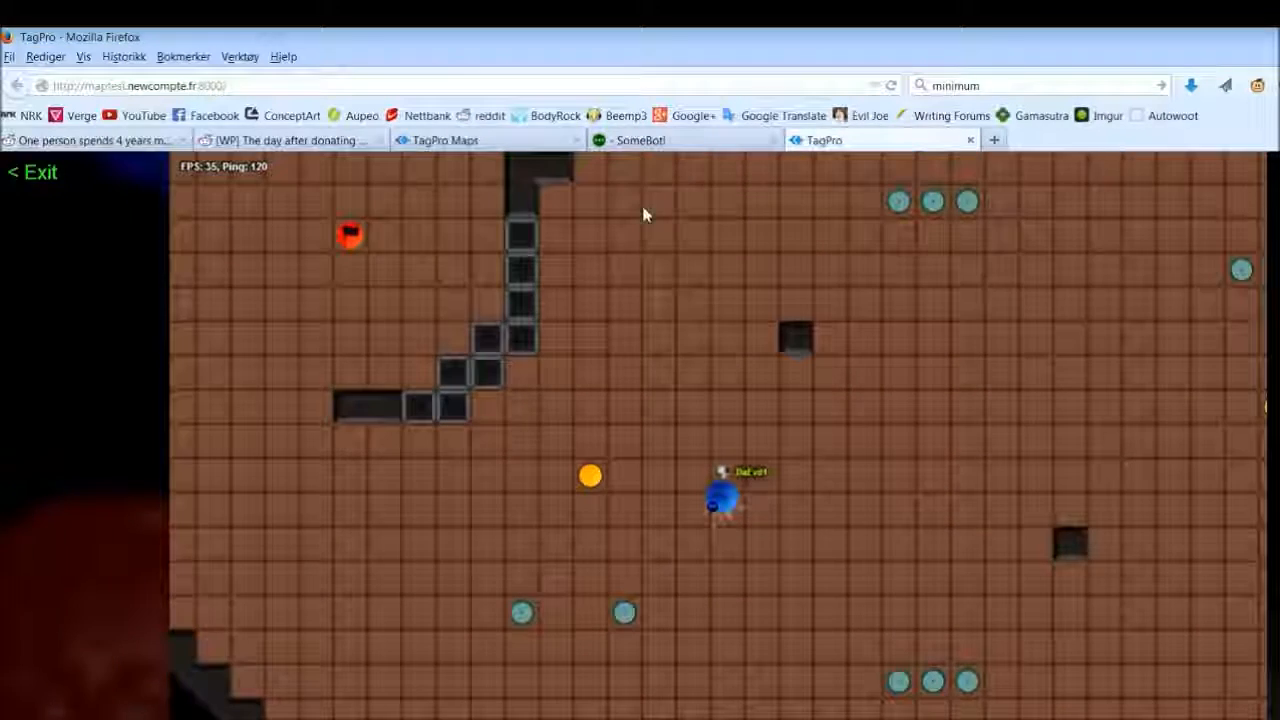